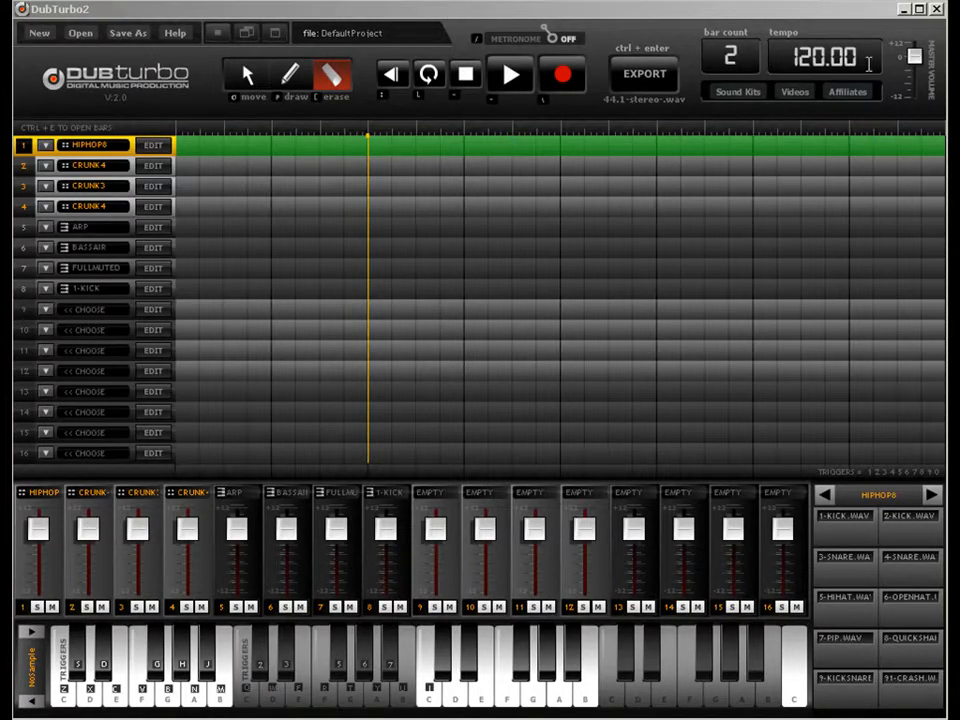
Step: Set the project tempo to 90
{"action": "left_click", "coordinate": [824, 57]}
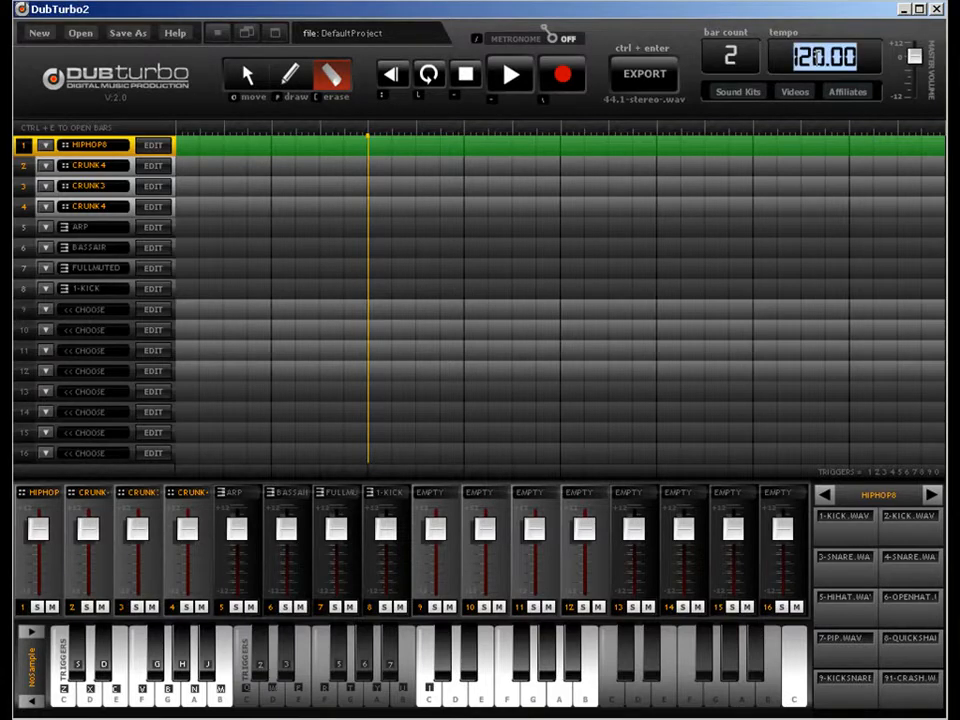
{"action": "type", "text": "90"}
{"action": "key", "text": "Return"}
Step: Set the project tempo to 180
{"action": "left_click", "coordinate": [818, 57]}
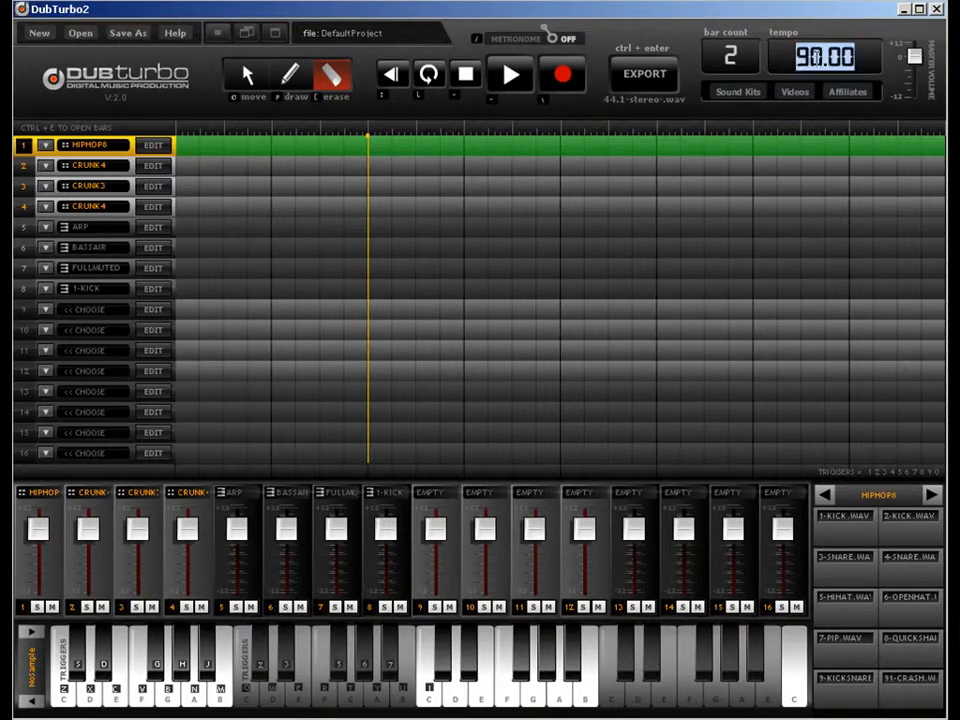
{"action": "type", "text": "180"}
{"action": "key", "text": "Return"}
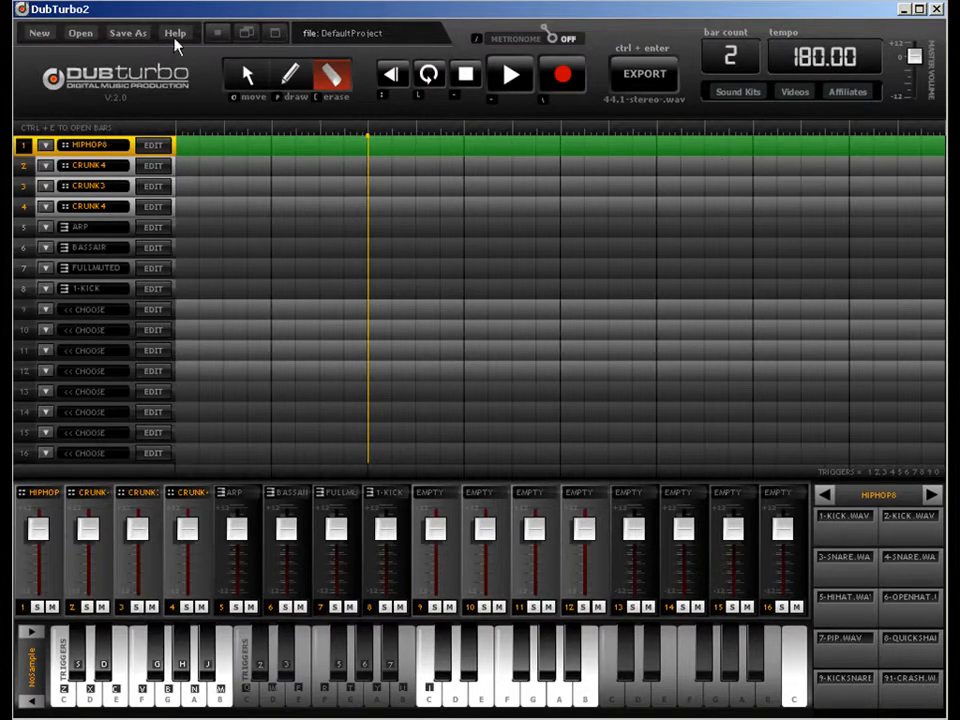
Step: Draw a clip over the first half of the visible timeline on track 1 and one across its full width on track 2
{"action": "left_click", "coordinate": [306, 82]}
{"action": "left_click", "coordinate": [320, 148]}
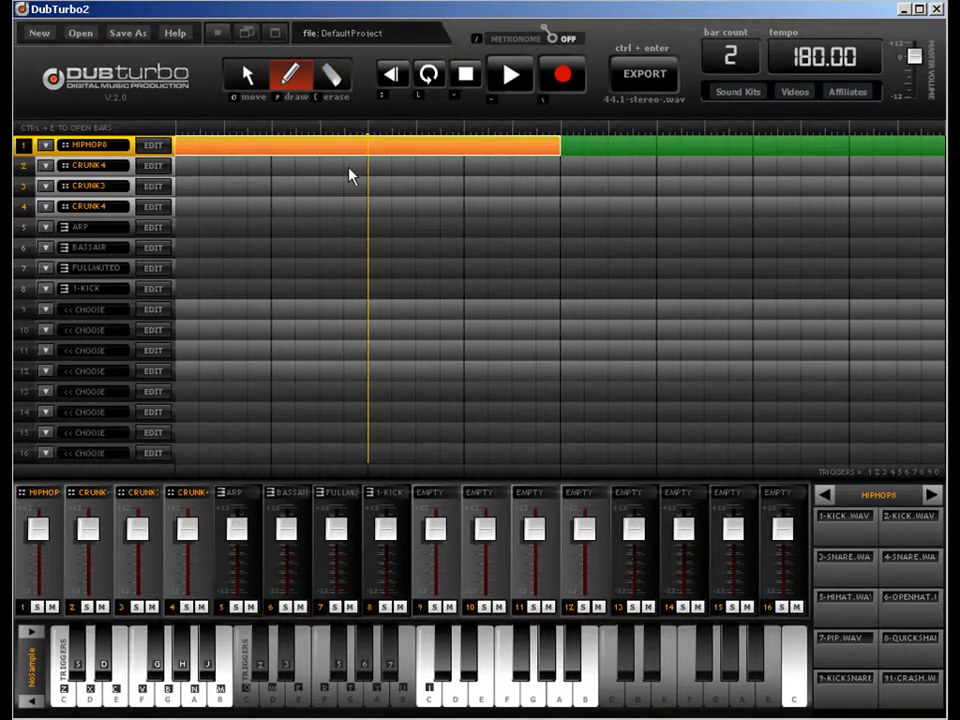
{"action": "mouse_move", "coordinate": [351, 168]}
{"action": "left_mouse_down"}
{"action": "mouse_move", "coordinate": [765, 153]}
{"action": "mouse_move", "coordinate": [950, 158]}
{"action": "left_mouse_up"}
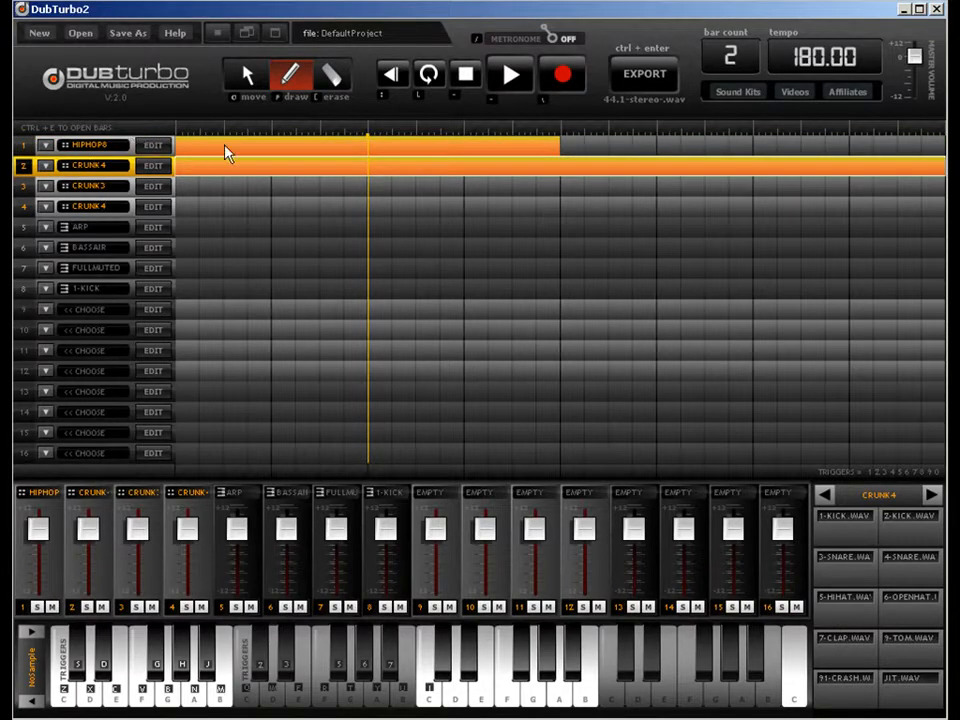
Step: Load the HIPHOP8 drum kit on track 2, return to the arrangement and turn on looping
{"action": "left_click", "coordinate": [248, 77]}
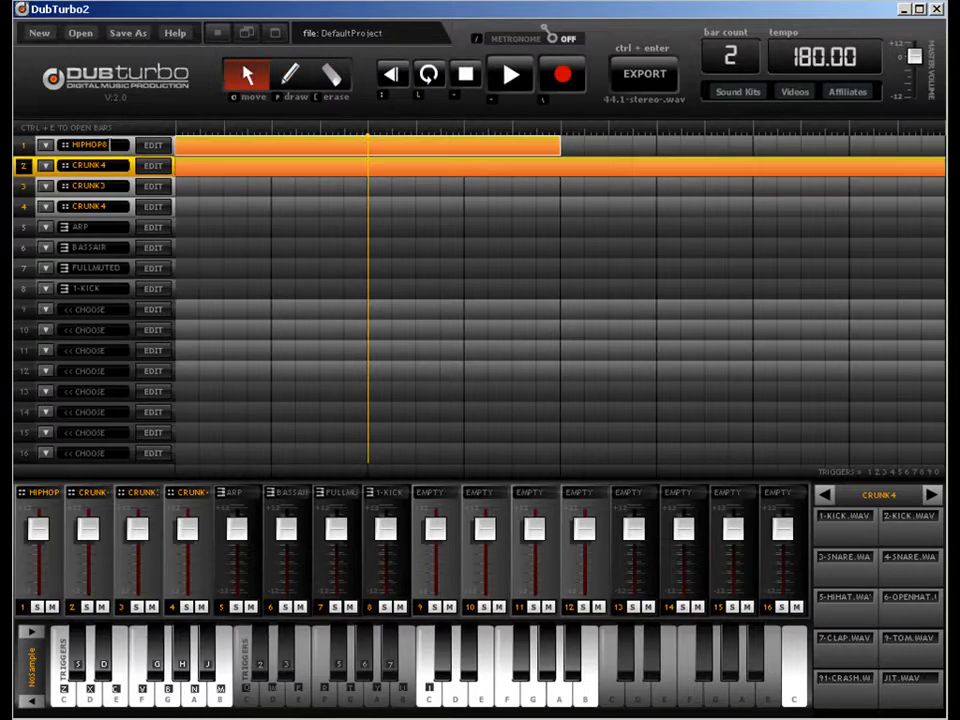
{"action": "left_click", "coordinate": [153, 167]}
{"action": "left_click_drag", "start_coordinate": [171, 193], "coordinate": [170, 235]}
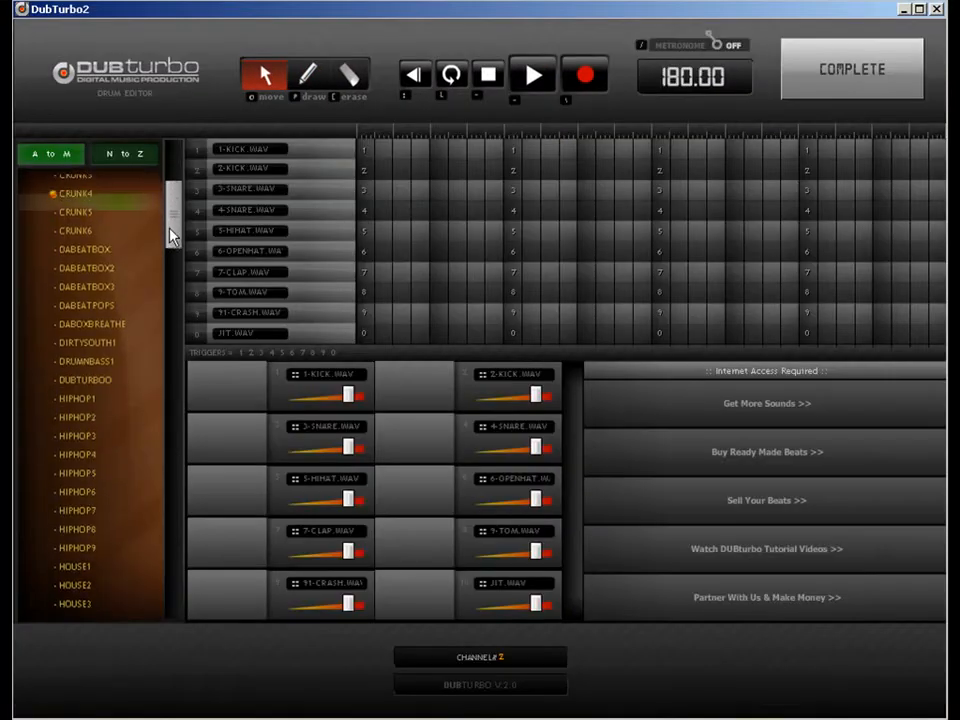
{"action": "left_click", "coordinate": [118, 528]}
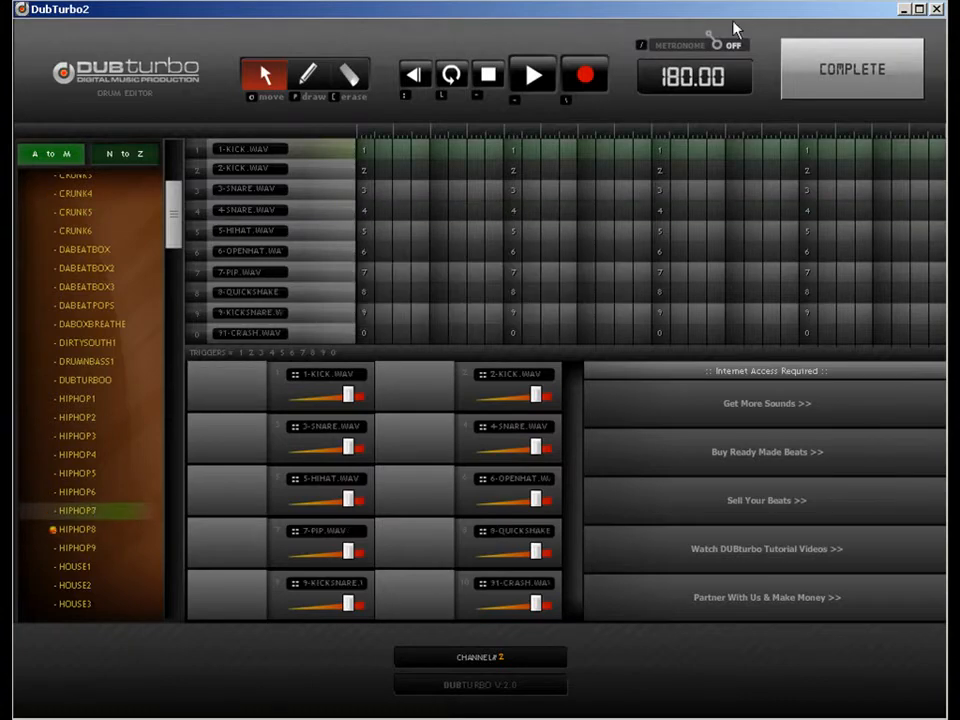
{"action": "left_click", "coordinate": [852, 69]}
{"action": "left_click", "coordinate": [435, 77]}
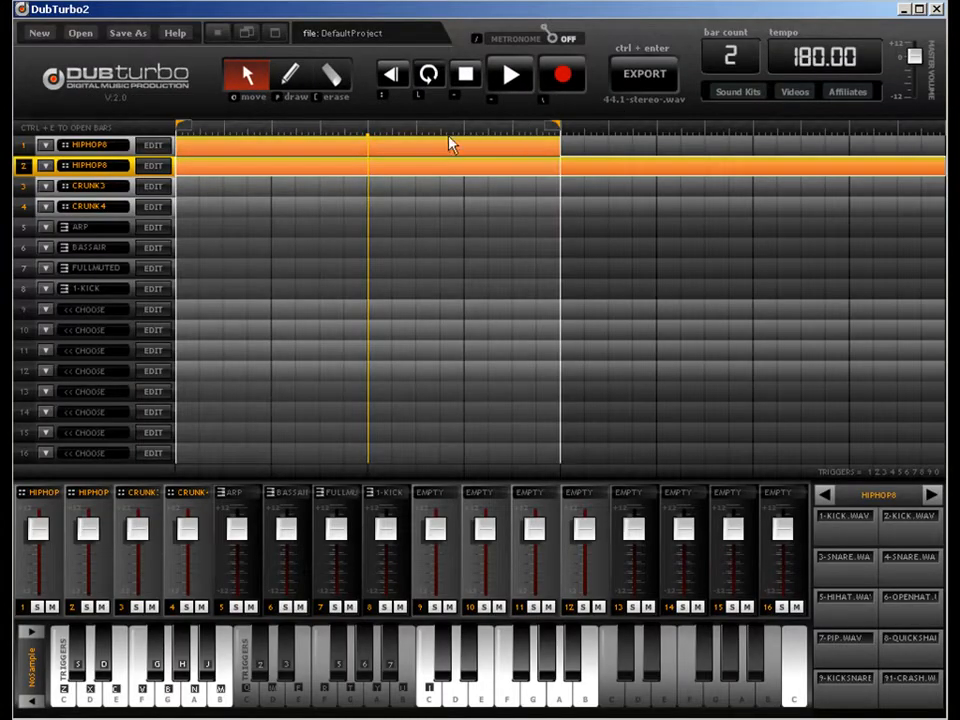
Step: In track 1's drum pattern, draw 1-KICK hits on steps 1 and 11 and 4-SNARE hits on steps 5 and 13
{"action": "left_click", "coordinate": [320, 155]}
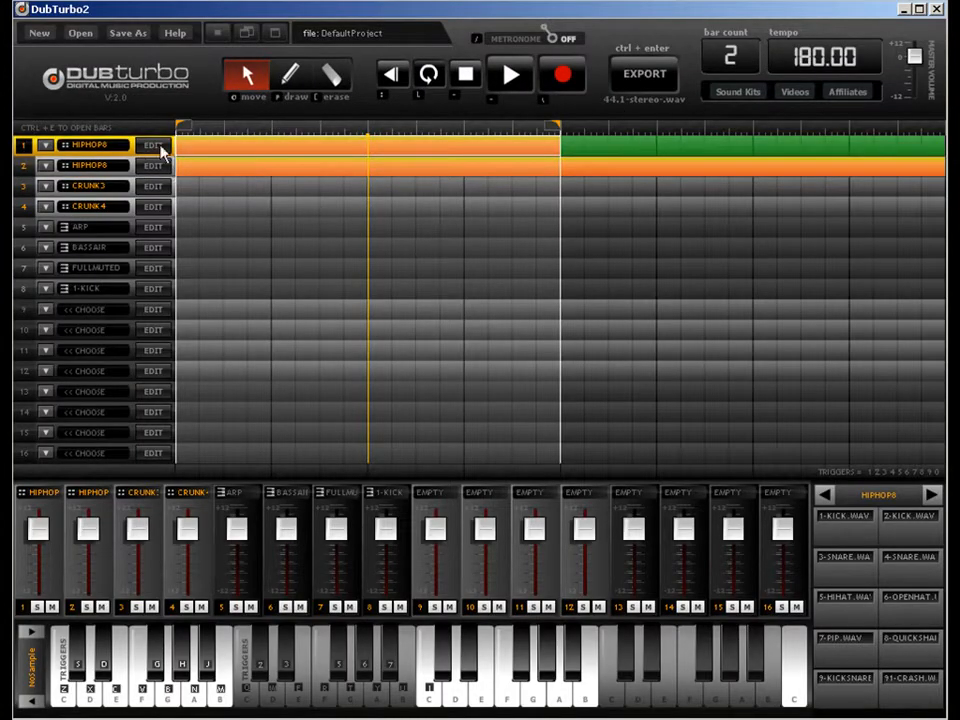
{"action": "double_click", "coordinate": [205, 150]}
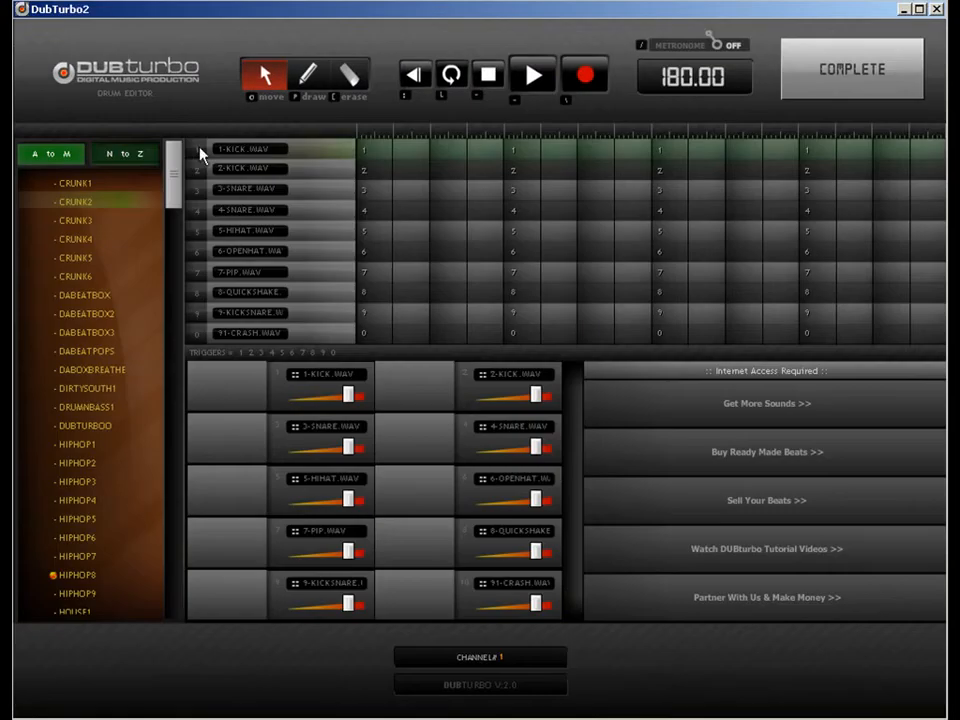
{"action": "left_click", "coordinate": [306, 76]}
{"action": "left_click", "coordinate": [372, 149]}
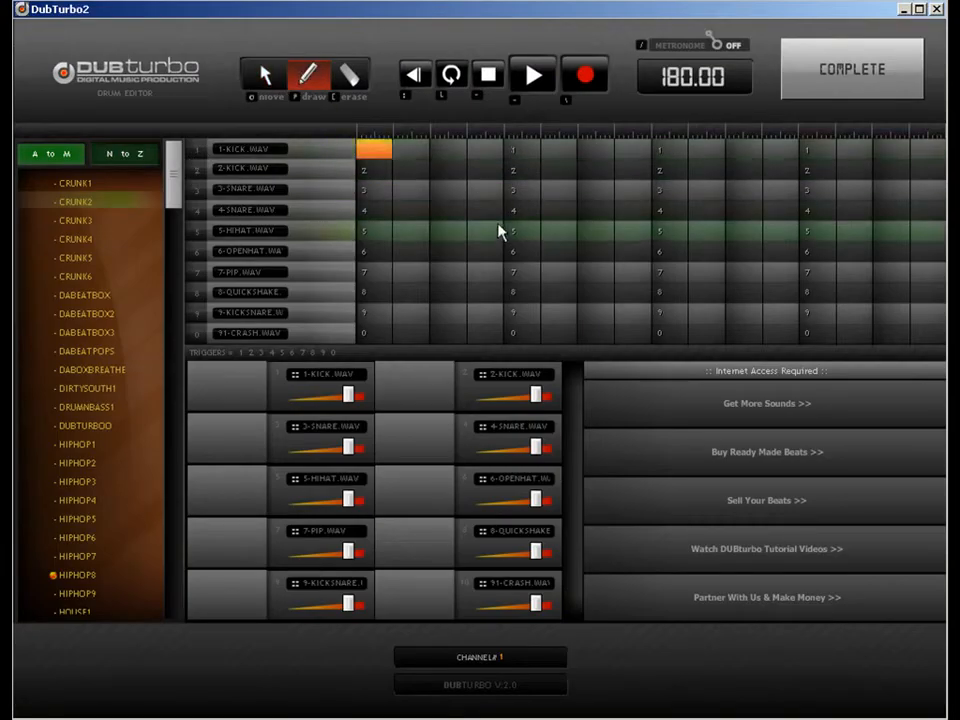
{"action": "left_click", "coordinate": [528, 211]}
{"action": "left_click", "coordinate": [740, 151]}
{"action": "left_click", "coordinate": [818, 210]}
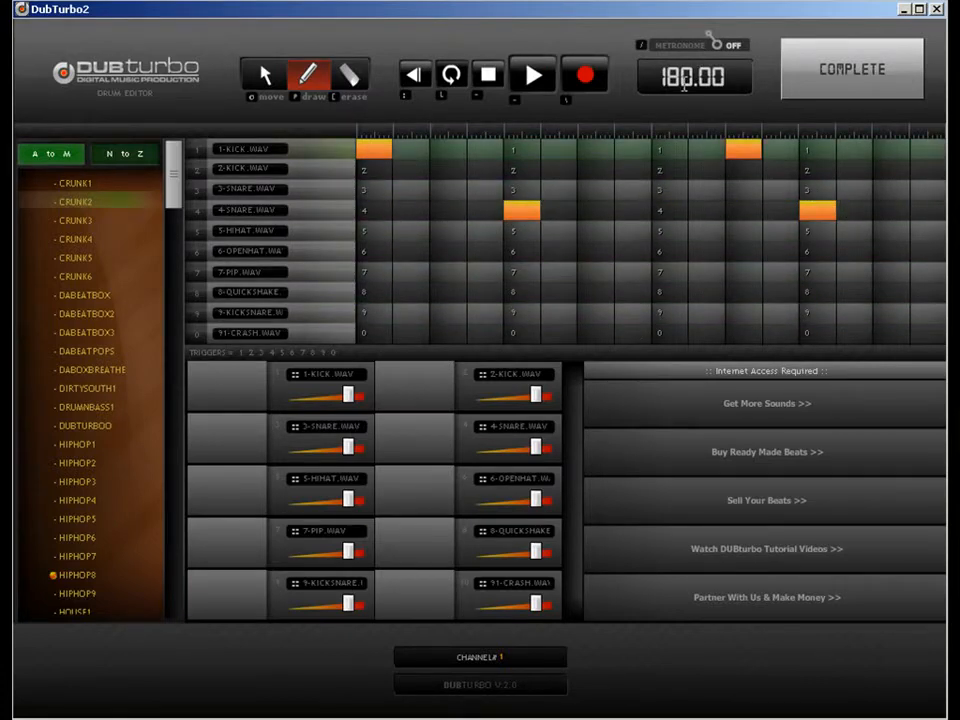
Step: Set the tempo to 90 and complete track 1's pattern with 5-HIHAT hits on steps 3, 7, 11, 15 and 16
{"action": "left_click", "coordinate": [683, 86]}
{"action": "type", "text": "90.00"}
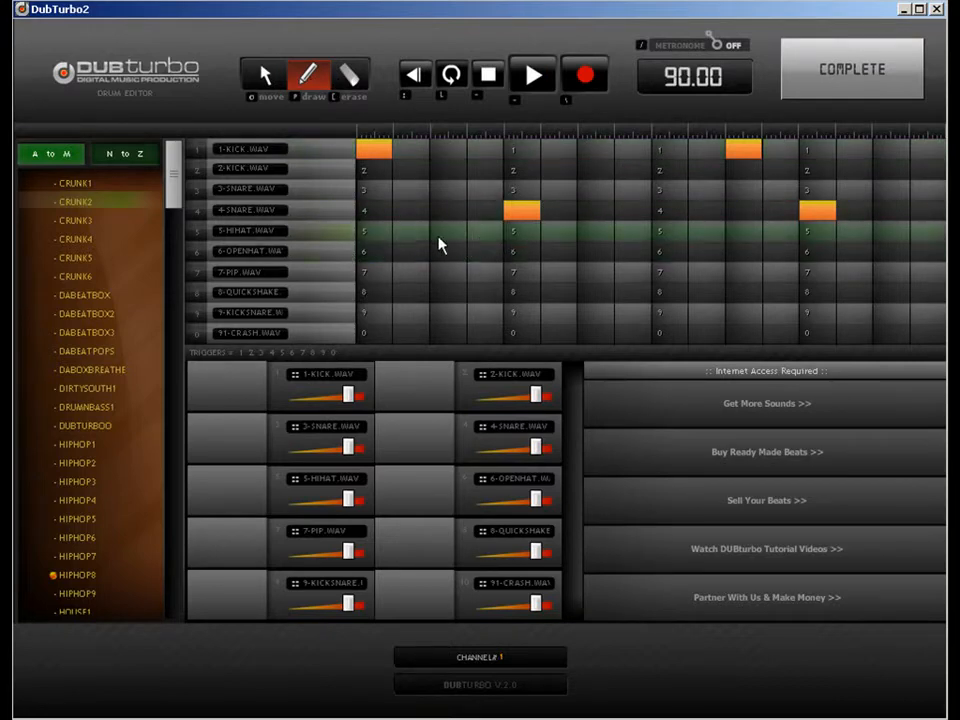
{"action": "left_click", "coordinate": [595, 236]}
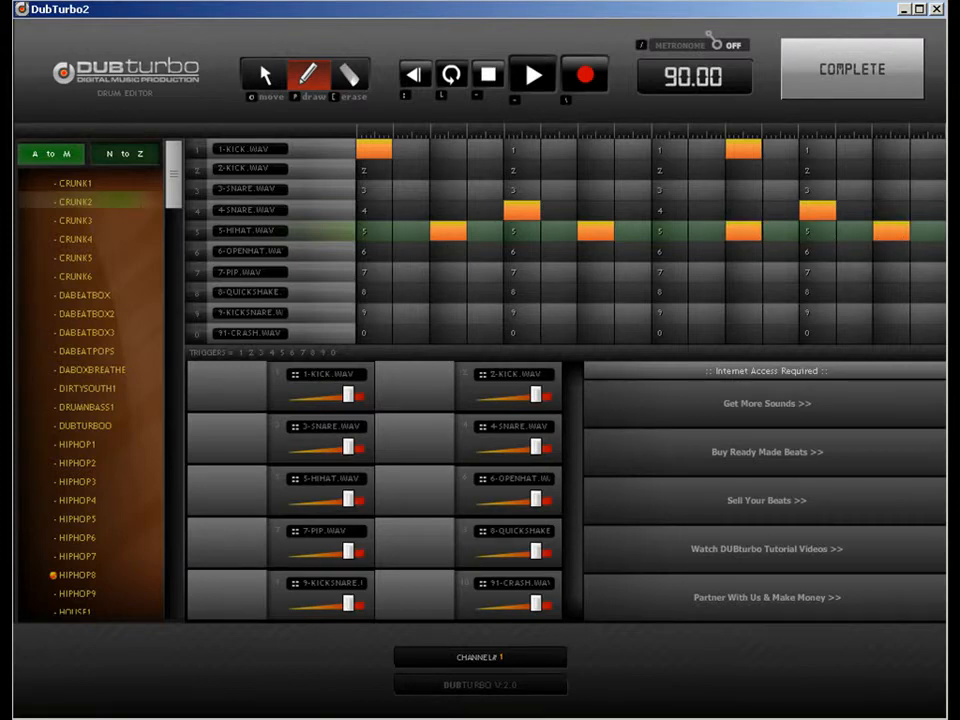
{"action": "left_click", "coordinate": [925, 231]}
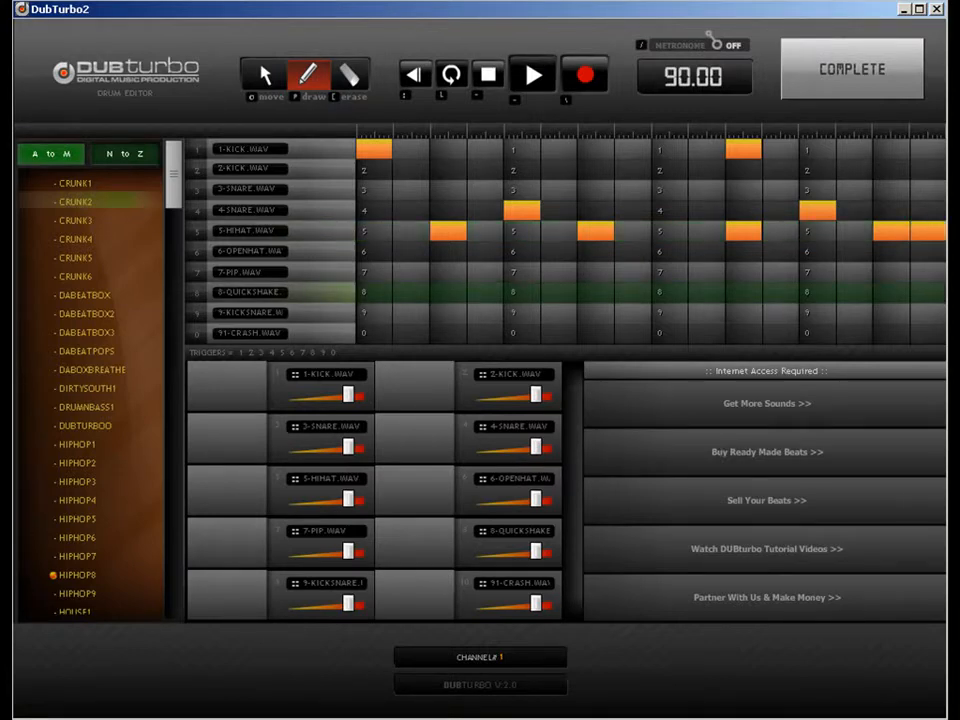
{"action": "left_click", "coordinate": [830, 92]}
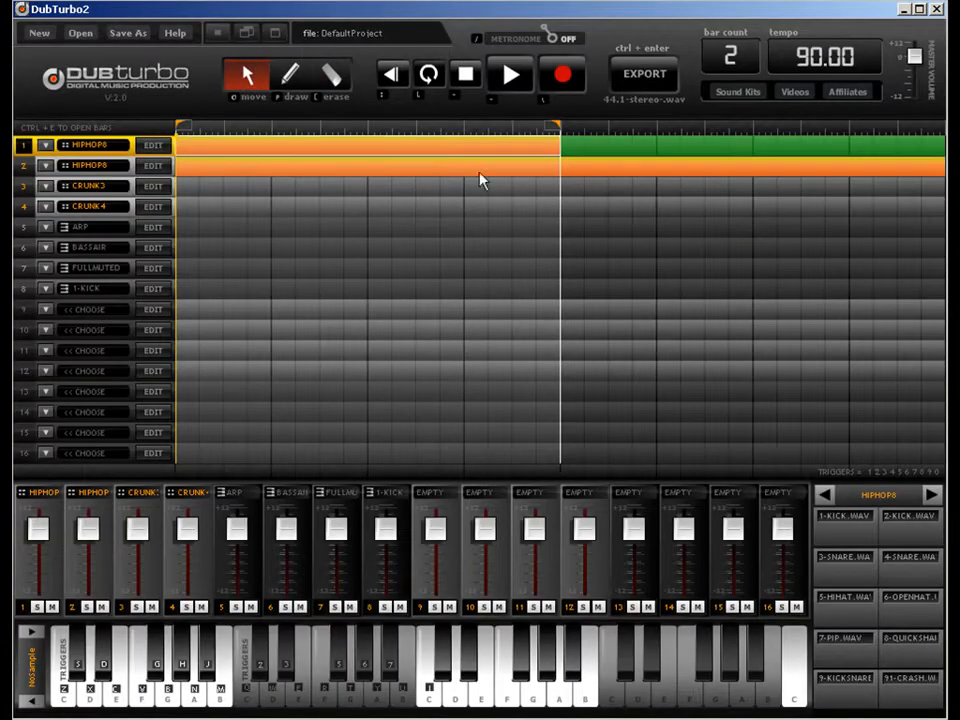
Step: Extend the loop range to the end of track 2's clip and mute track 1
{"action": "left_click", "coordinate": [479, 172]}
{"action": "left_click_drag", "start_coordinate": [553, 126], "coordinate": [895, 121]}
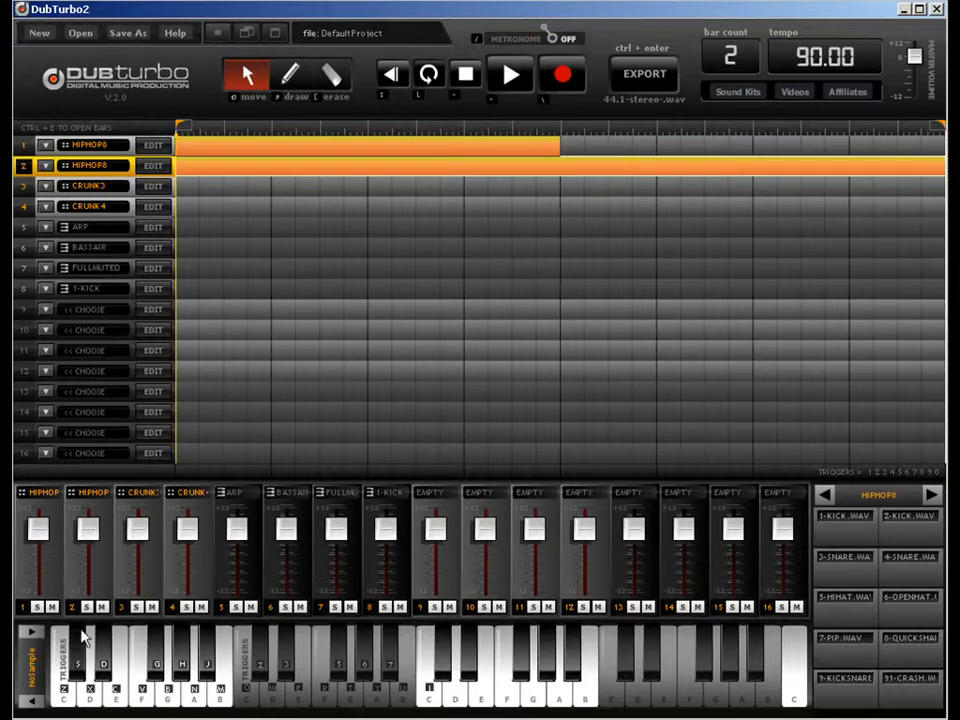
{"action": "left_click", "coordinate": [52, 607]}
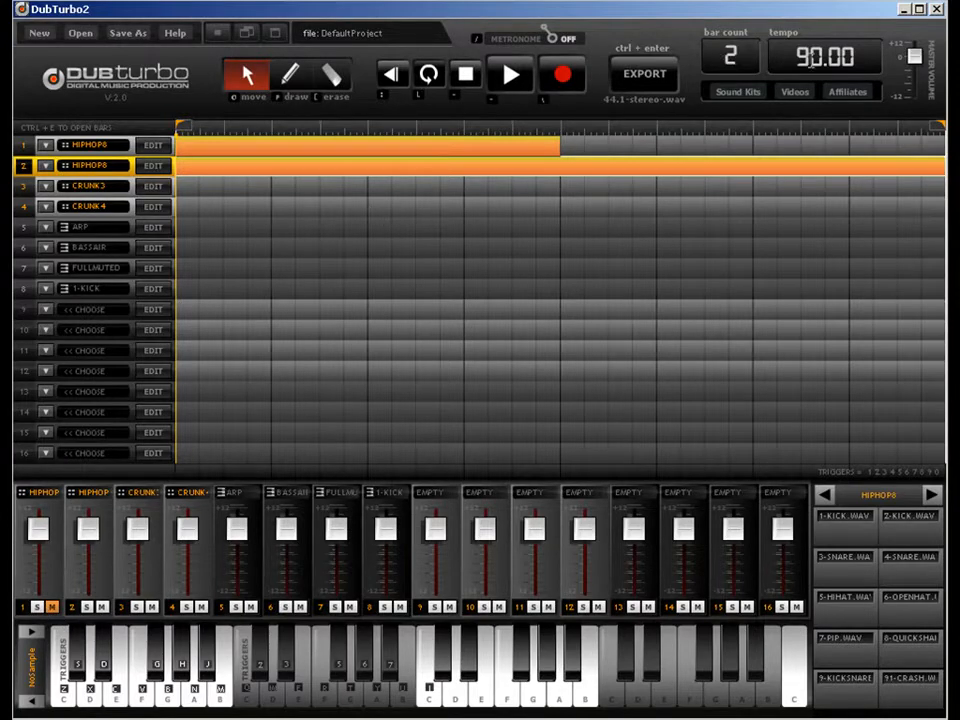
Step: Set the project tempo back to 180
{"action": "left_click", "coordinate": [829, 57]}
{"action": "type", "text": "180"}
{"action": "key", "text": "Return"}
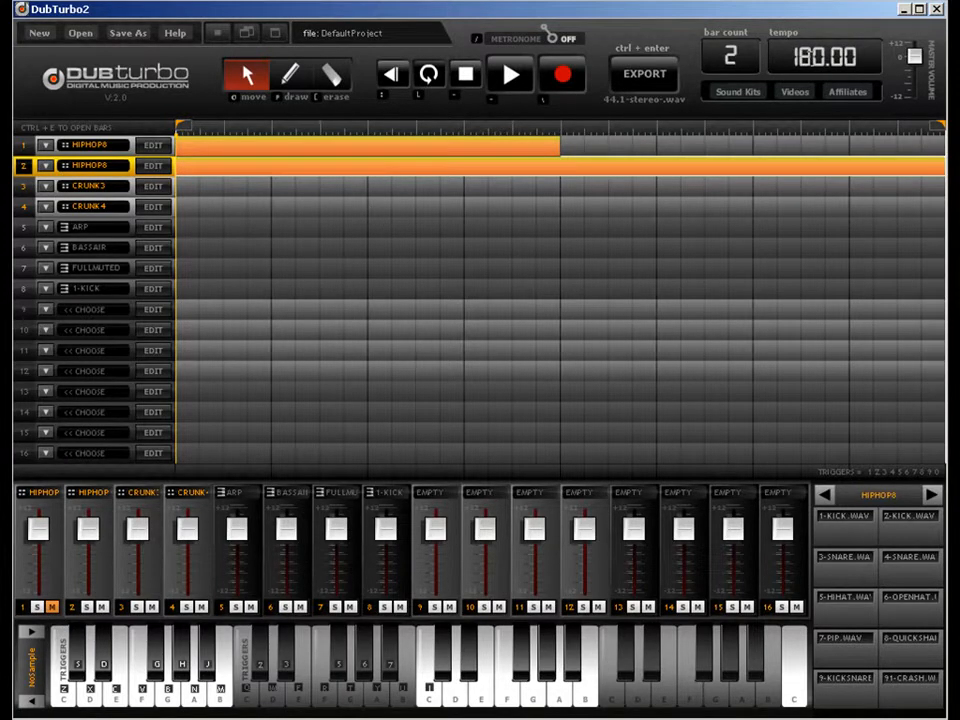
Step: In track 2's drum pattern, draw 1-KICK hits on steps 1 and 21 and 4-SNARE hits on steps 9 and 25
{"action": "left_click", "coordinate": [153, 167]}
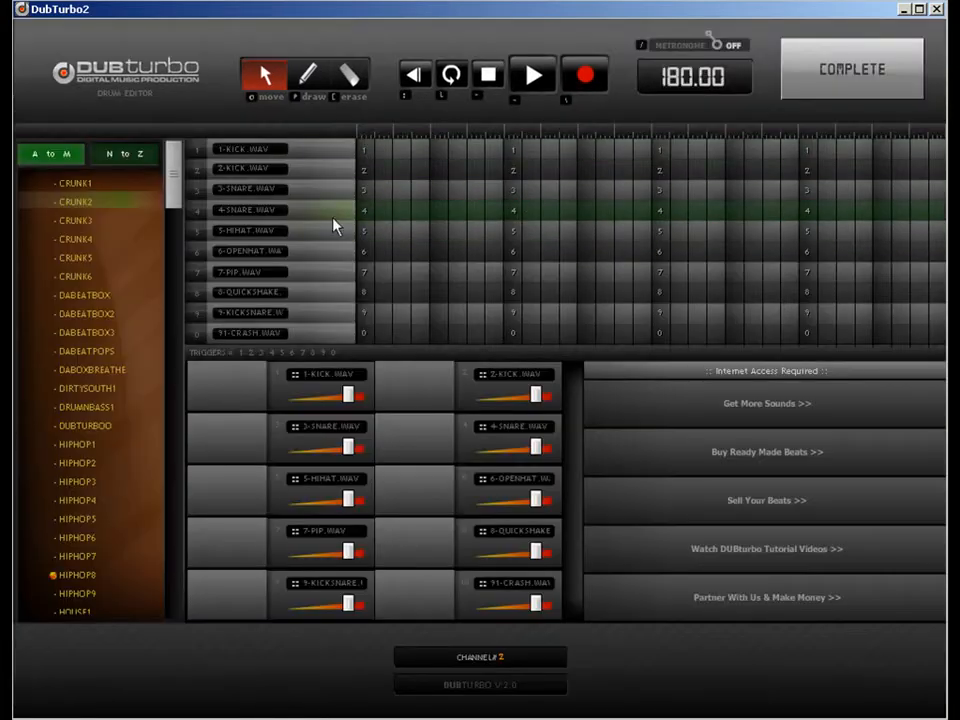
{"action": "left_click", "coordinate": [307, 75]}
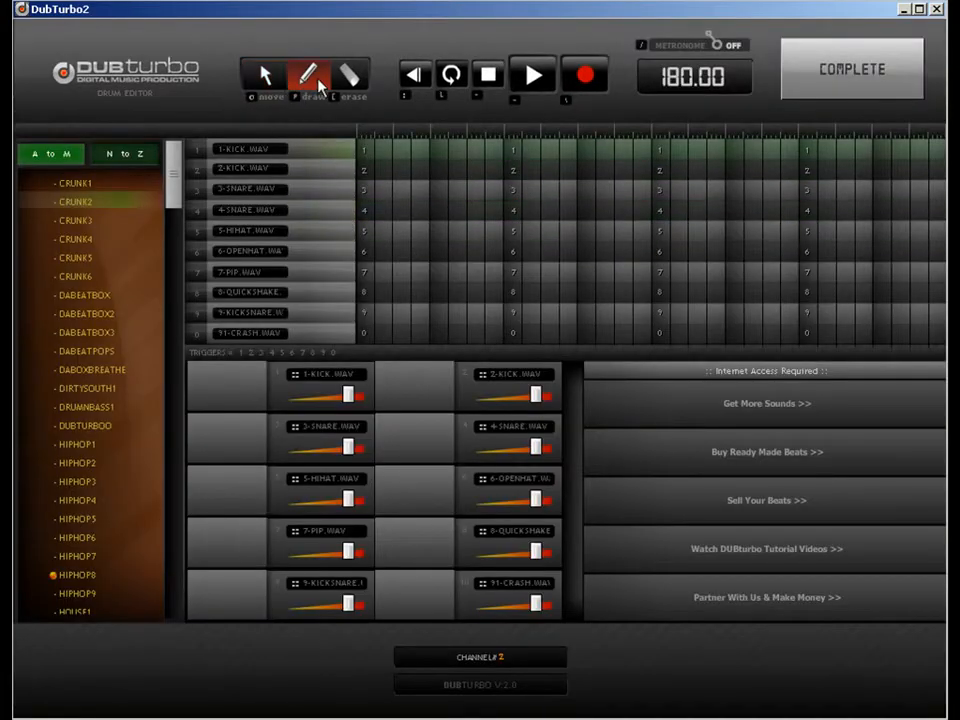
{"action": "left_click", "coordinate": [367, 151]}
{"action": "left_click", "coordinate": [513, 210]}
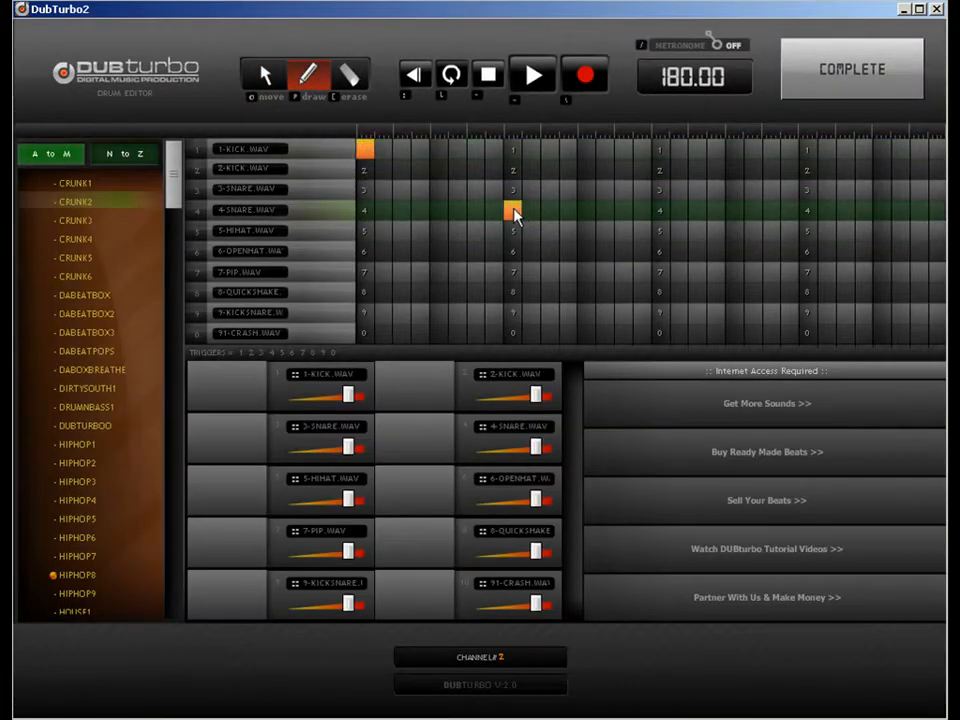
{"action": "left_click", "coordinate": [735, 149]}
{"action": "left_click", "coordinate": [808, 210]}
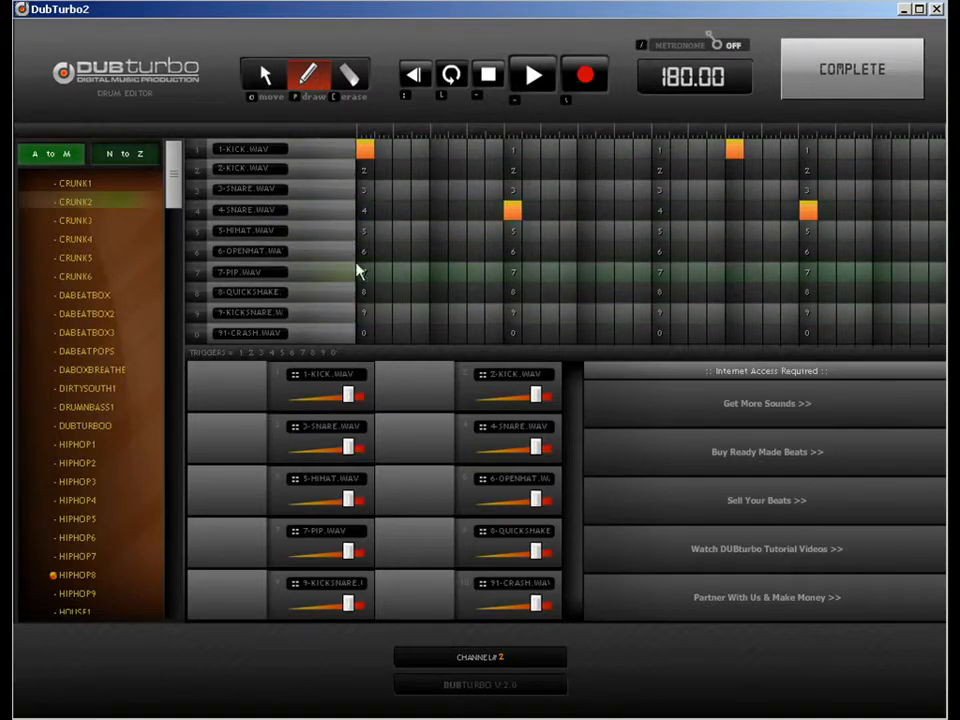
{"action": "left_click", "coordinate": [438, 252]}
{"action": "left_click", "coordinate": [347, 78]}
{"action": "left_click", "coordinate": [437, 254]}
Step: Complete track 2's pattern with 5-HIHAT hits on steps 5, 13, 21, 29 and 31, and play the arrangement with looping on
{"action": "key", "text": "p"}
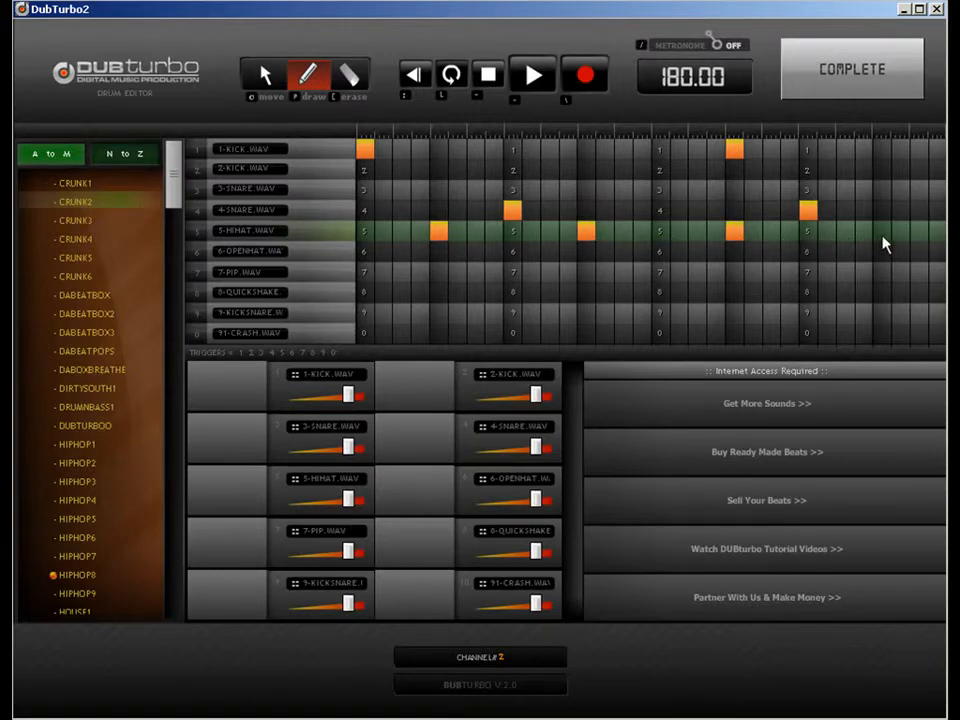
{"action": "left_click", "coordinate": [852, 70]}
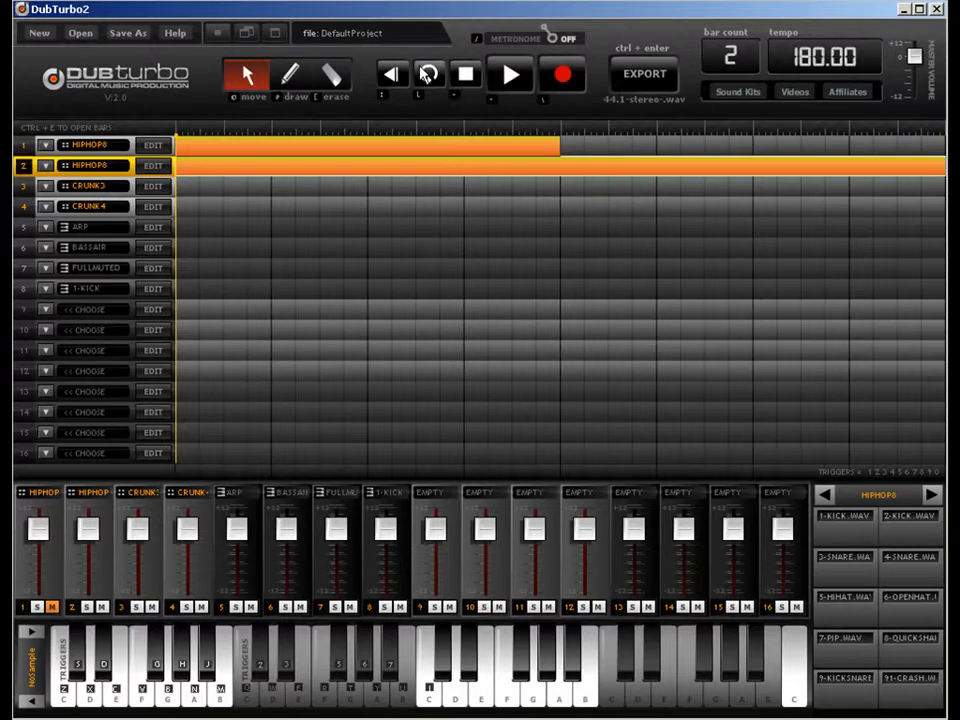
{"action": "left_click", "coordinate": [425, 74]}
{"action": "key", "text": "space"}
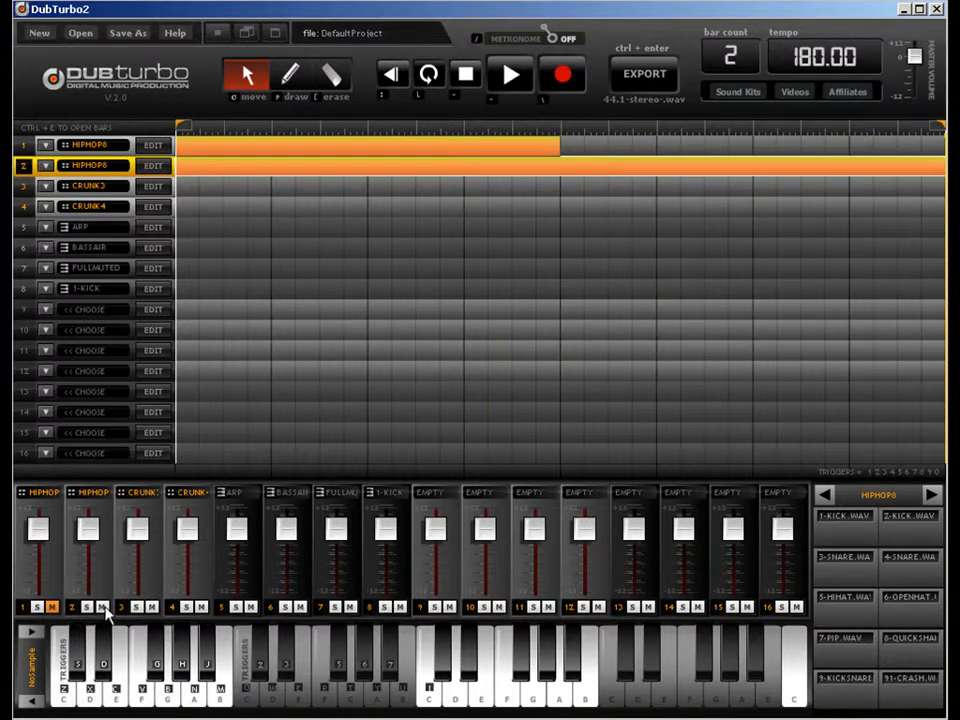
Step: Mute track 2, unmute track 1 and set the project tempo to 90
{"action": "left_click", "coordinate": [103, 608]}
{"action": "left_click", "coordinate": [54, 608]}
{"action": "double_click", "coordinate": [825, 54]}
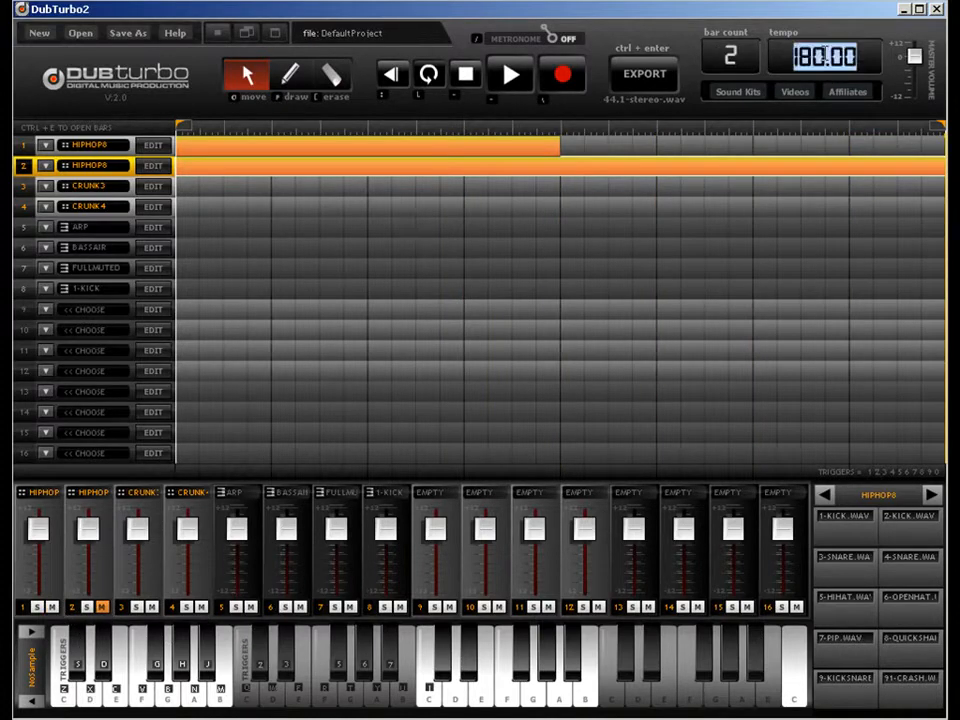
{"action": "type", "text": "90"}
{"action": "key", "text": "Return"}
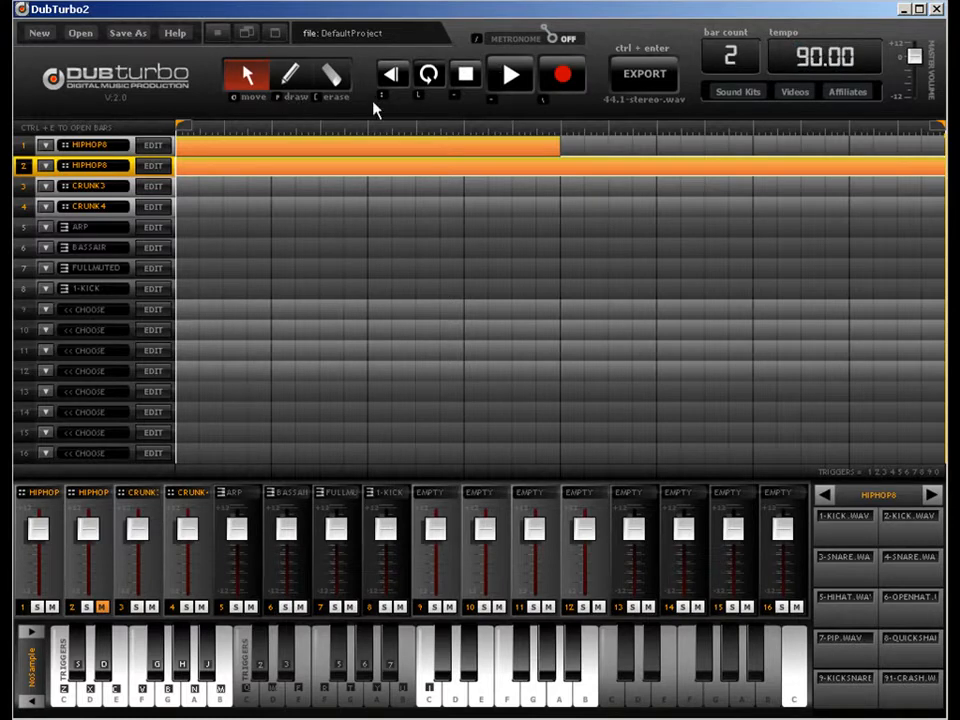
Step: Shorten the loop range to track 1's clip and play it
{"action": "mouse_move", "coordinate": [936, 140]}
{"action": "left_mouse_down"}
{"action": "mouse_move", "coordinate": [542, 146]}
{"action": "mouse_move", "coordinate": [518, 187]}
{"action": "left_mouse_up"}
{"action": "key", "text": "space"}
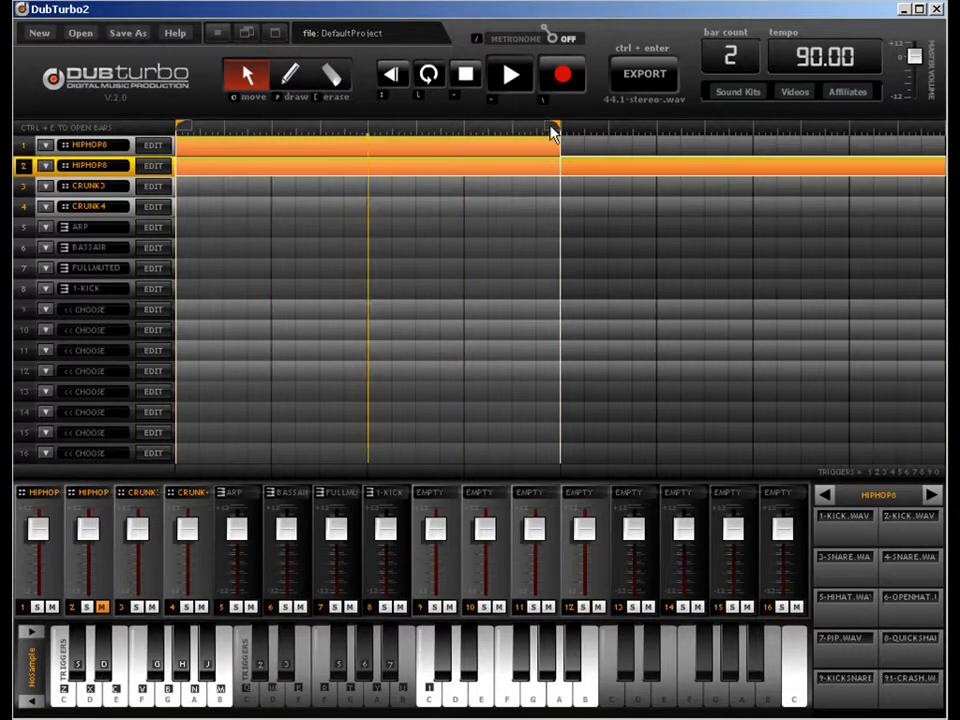
Step: Extend the loop range to the end of track 2's clip, unmute track 2 and mute track 1
{"action": "left_click_drag", "start_coordinate": [555, 135], "coordinate": [856, 124]}
{"action": "left_click", "coordinate": [104, 607]}
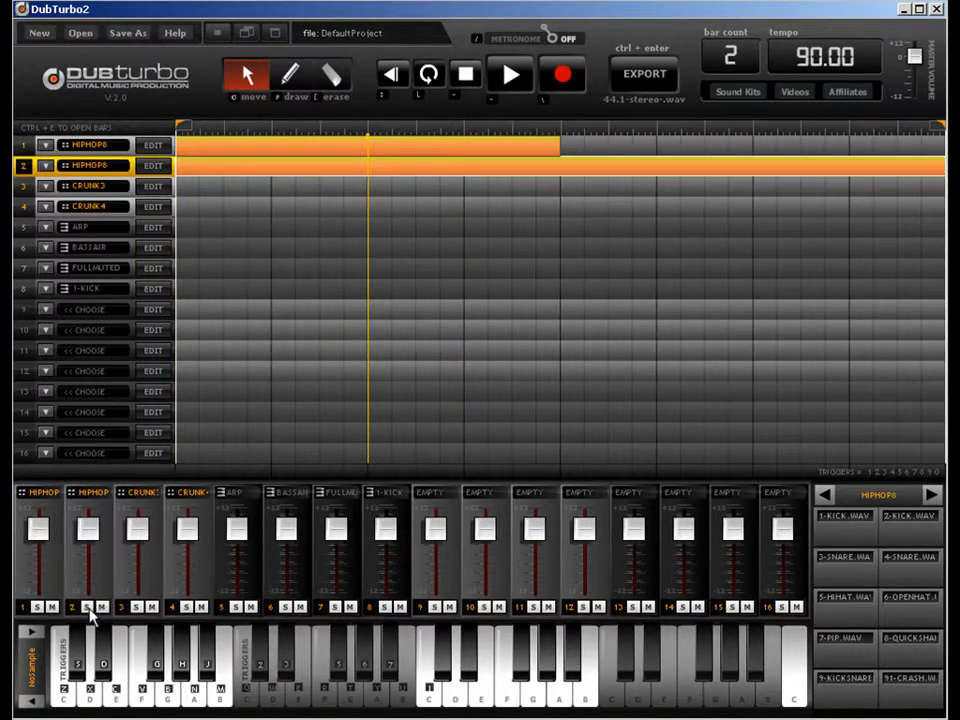
{"action": "left_click", "coordinate": [52, 608]}
Step: Add 5-HIHAT hits to track 2's drum pattern on steps 1, 3, 4, 7, 11, 14, 17, 27, 30 and 32
{"action": "left_click", "coordinate": [153, 166]}
{"action": "left_click", "coordinate": [307, 74]}
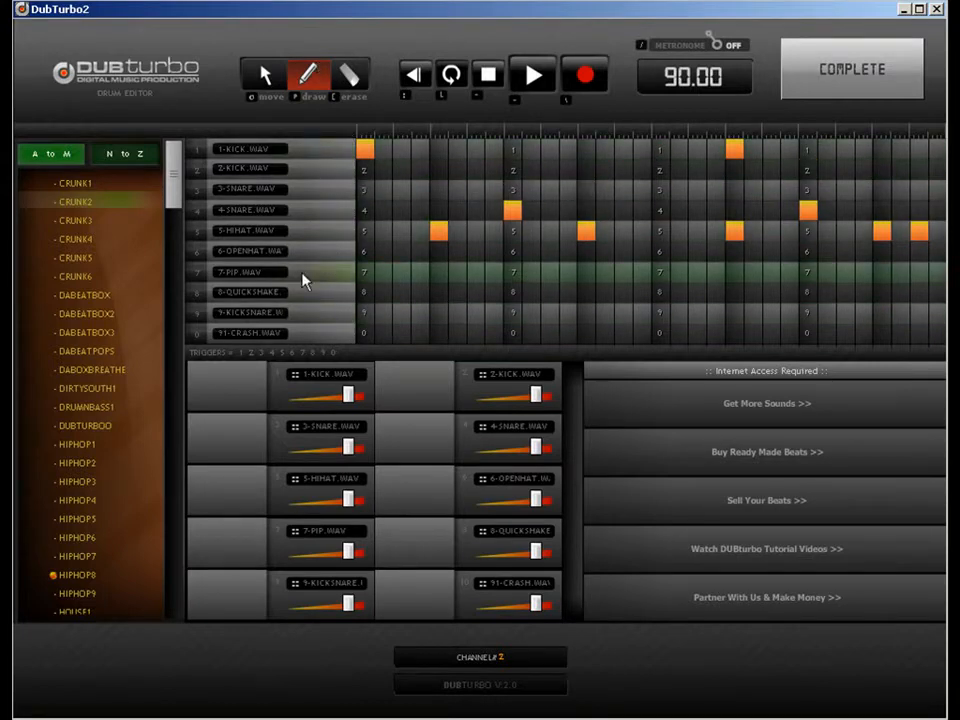
{"action": "left_click", "coordinate": [476, 231]}
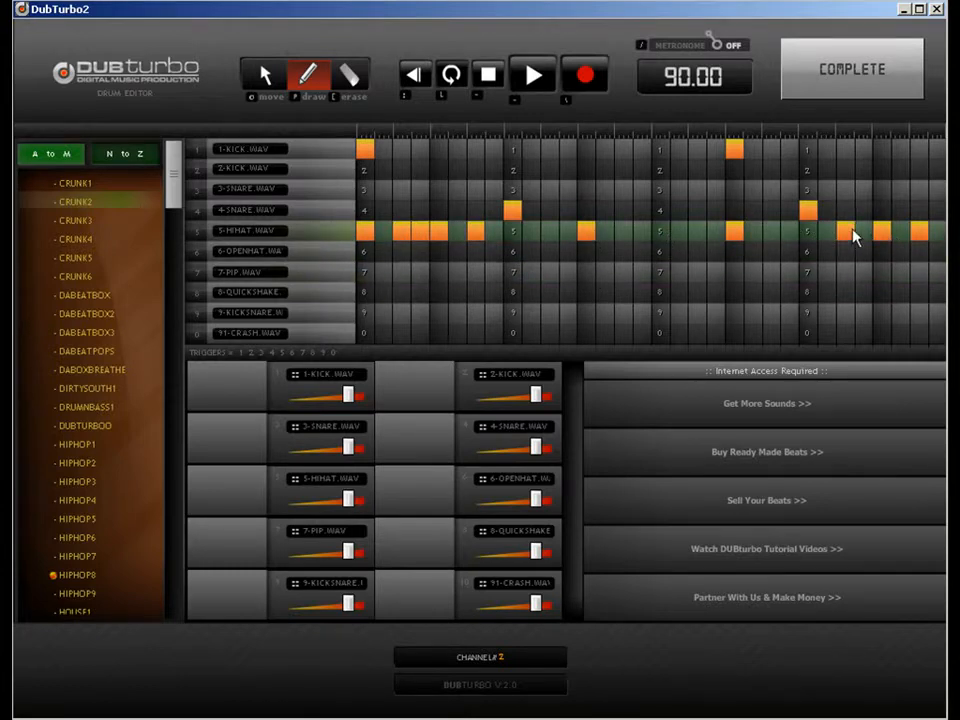
{"action": "left_click", "coordinate": [900, 231]}
{"action": "left_click", "coordinate": [937, 231]}
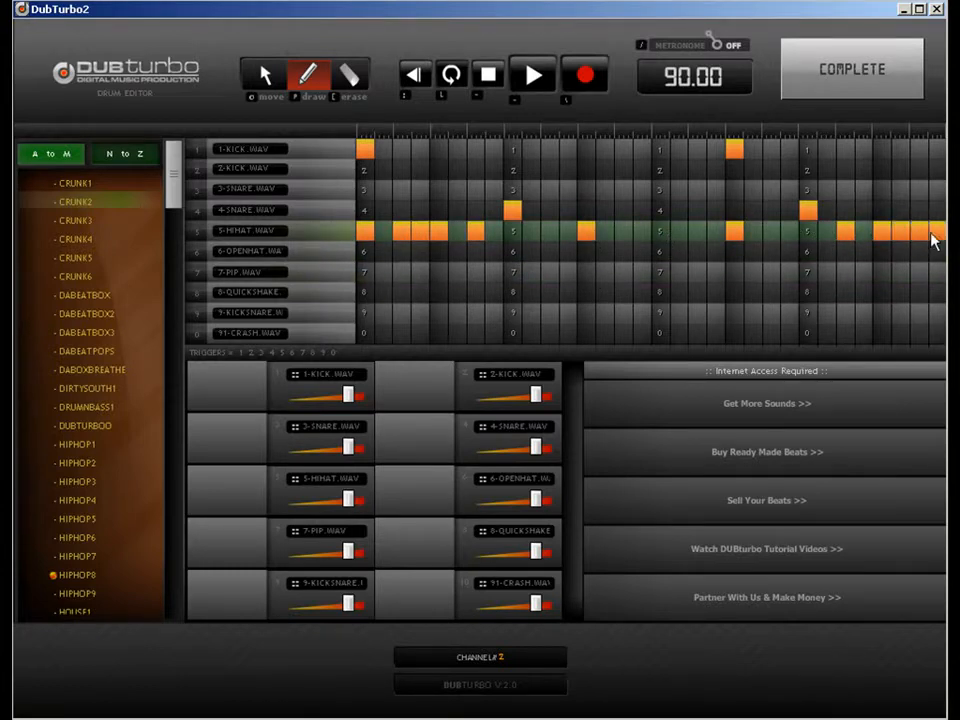
{"action": "left_click", "coordinate": [549, 231]}
{"action": "left_click", "coordinate": [604, 231]}
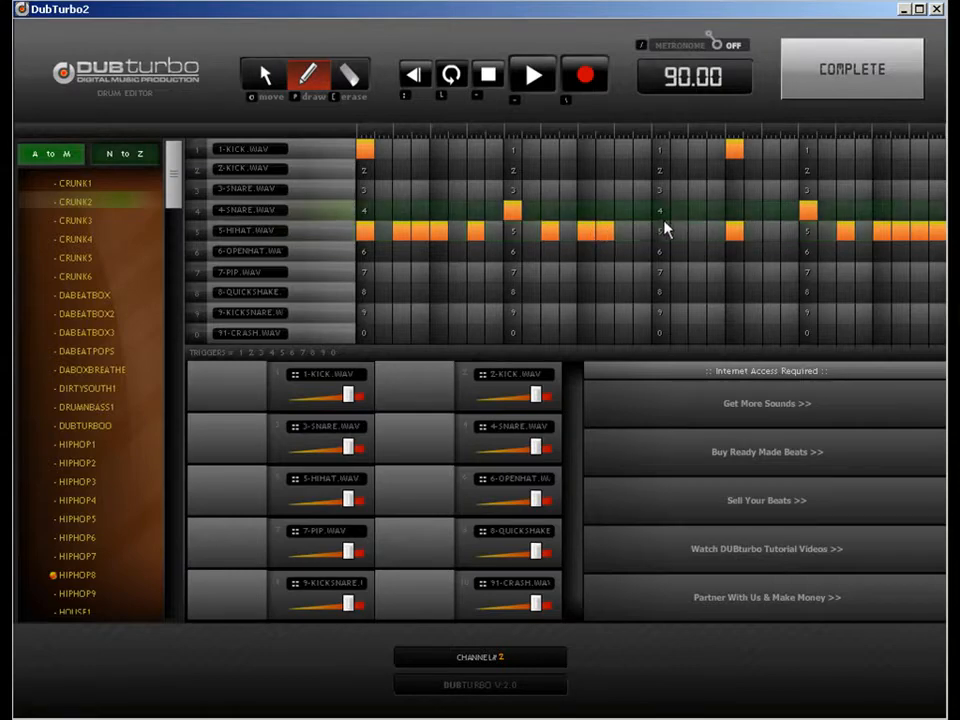
{"action": "left_click", "coordinate": [660, 231]}
{"action": "left_click", "coordinate": [830, 70]}
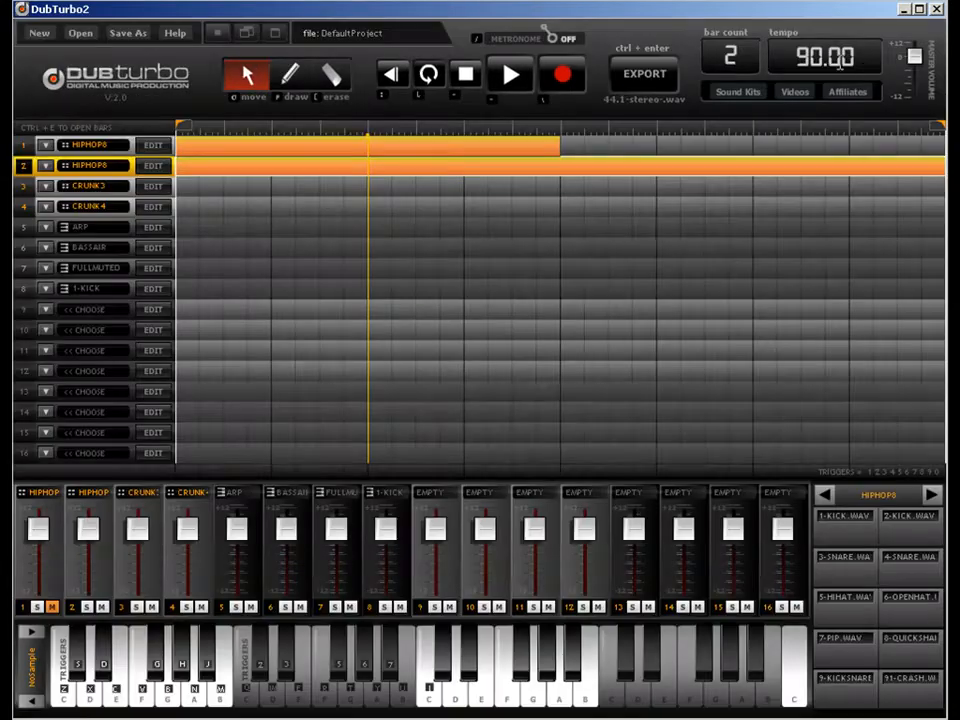
Step: Open the drum patterns of tracks 1 and 2 in turn and compare their step grids and hi-hat detail
{"action": "left_click", "coordinate": [428, 148]}
{"action": "double_click", "coordinate": [490, 172]}
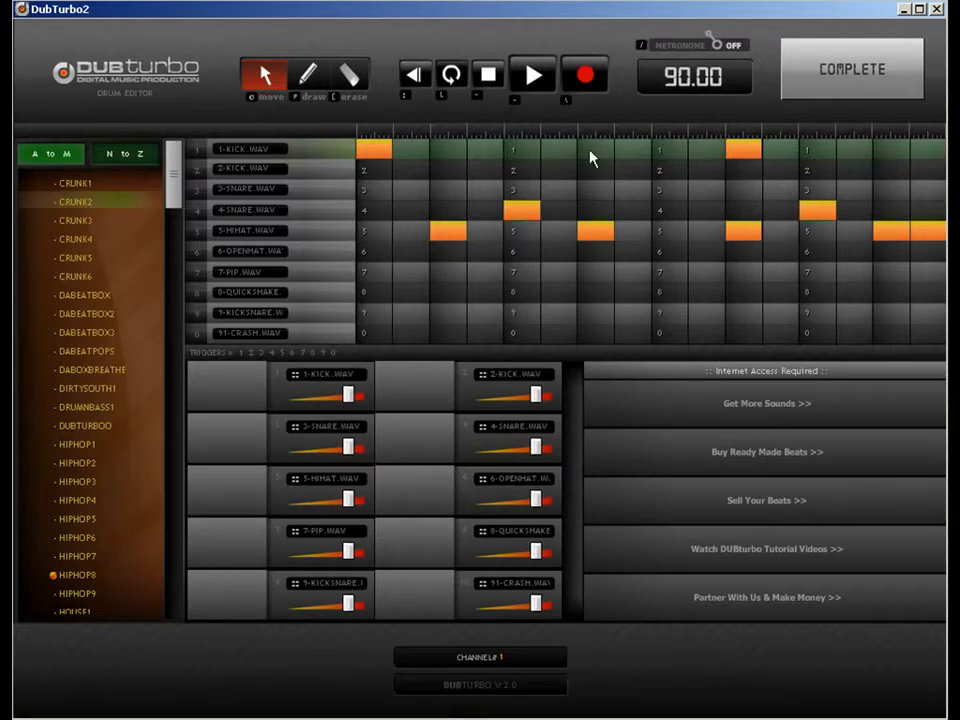
{"action": "left_click", "coordinate": [797, 79]}
{"action": "left_click", "coordinate": [308, 168]}
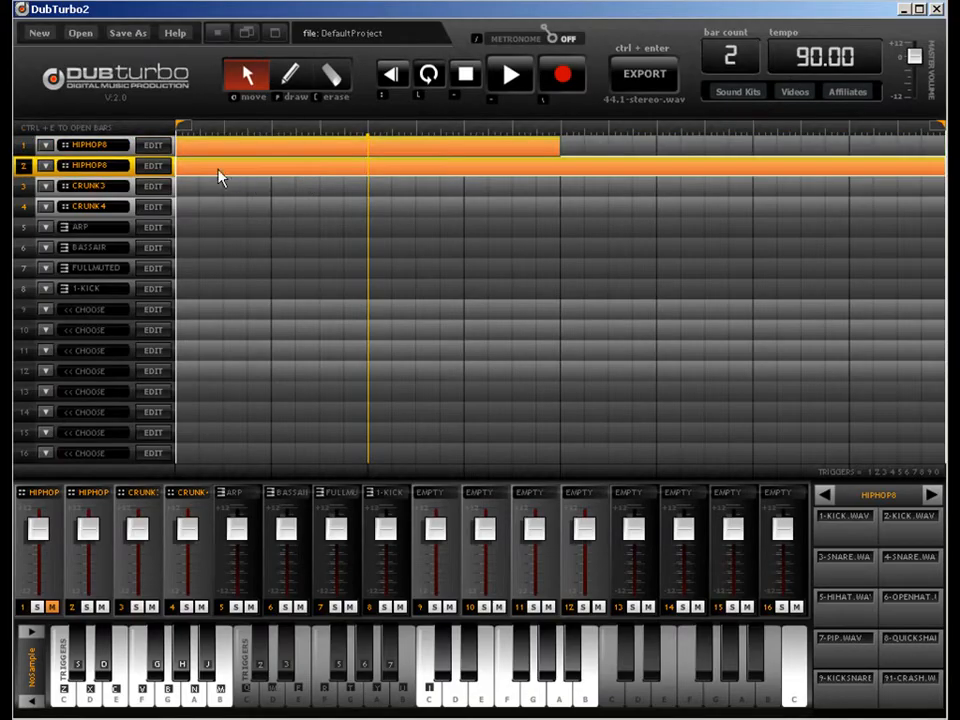
{"action": "left_click", "coordinate": [155, 148]}
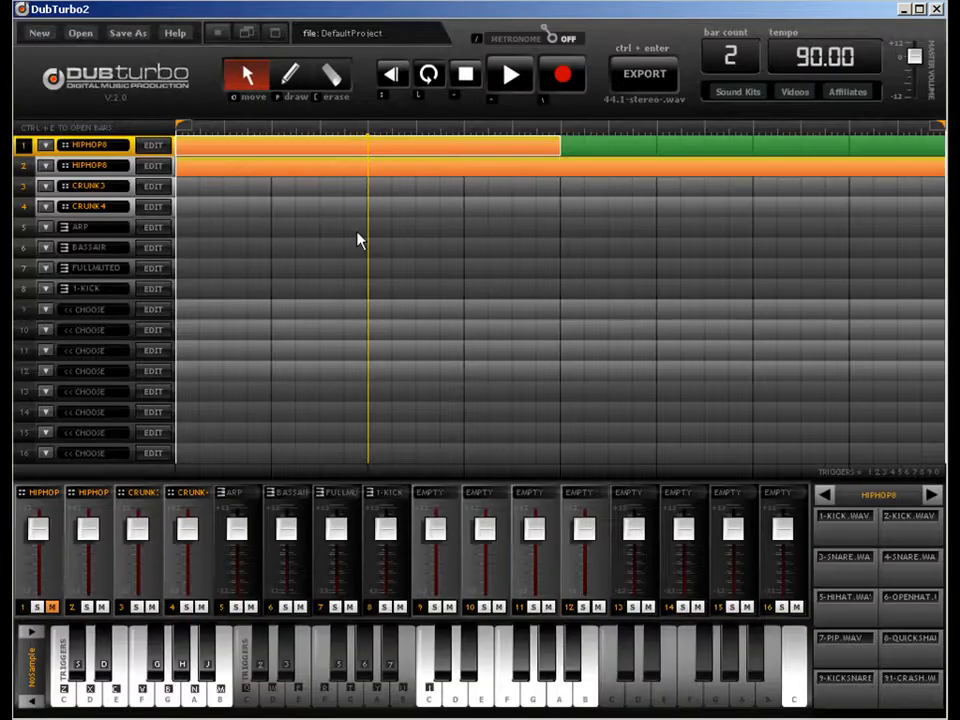
{"action": "left_click", "coordinate": [223, 170]}
{"action": "left_click", "coordinate": [153, 166]}
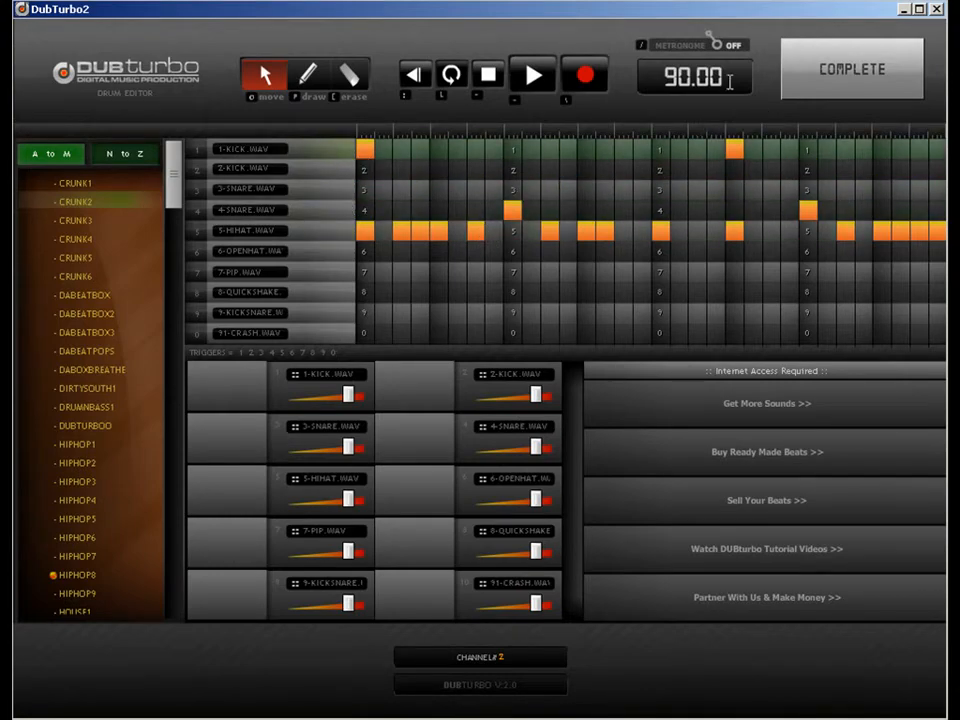
{"action": "left_click", "coordinate": [848, 62]}
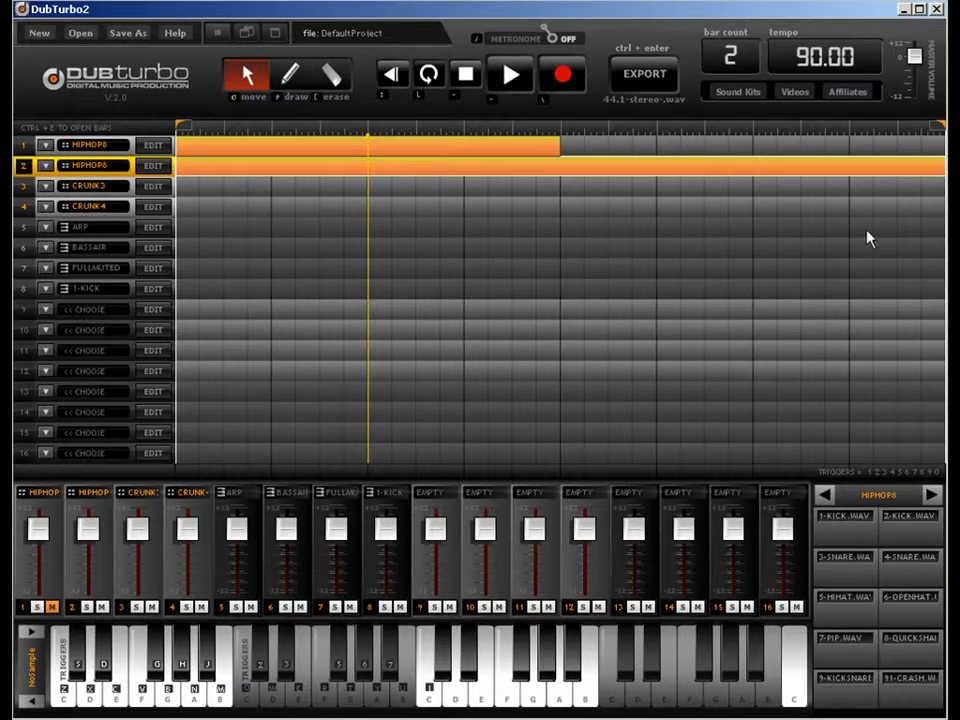
Step: Duplicate track 1's clip directly after the original, and play it with track 1 unmuted and track 2 muted
{"action": "left_click_drag", "start_coordinate": [298, 153], "coordinate": [691, 147]}
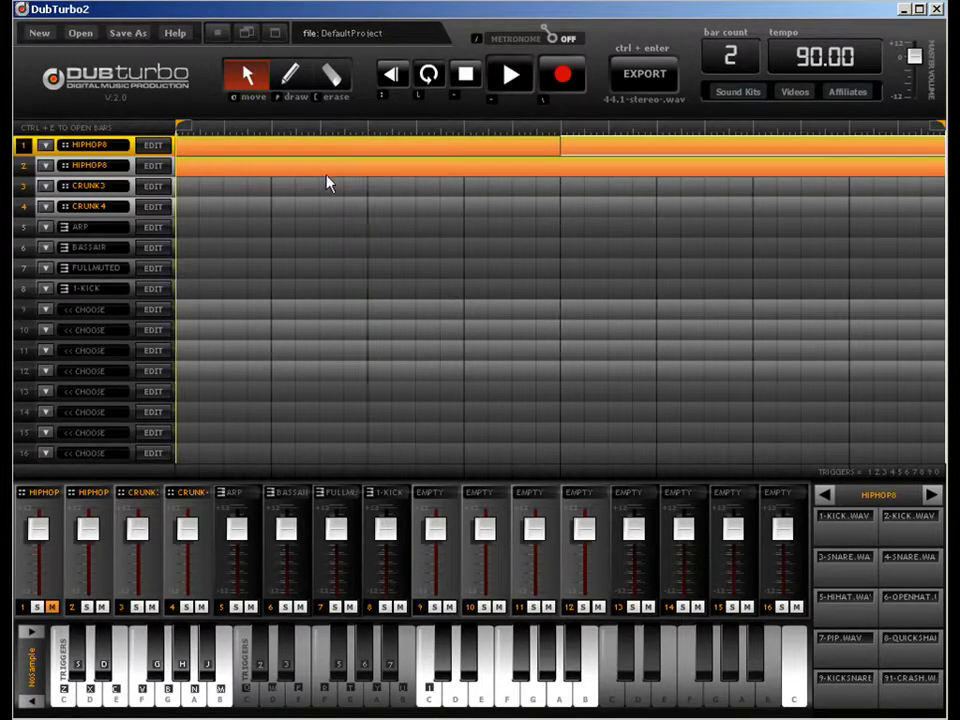
{"action": "left_click", "coordinate": [102, 608]}
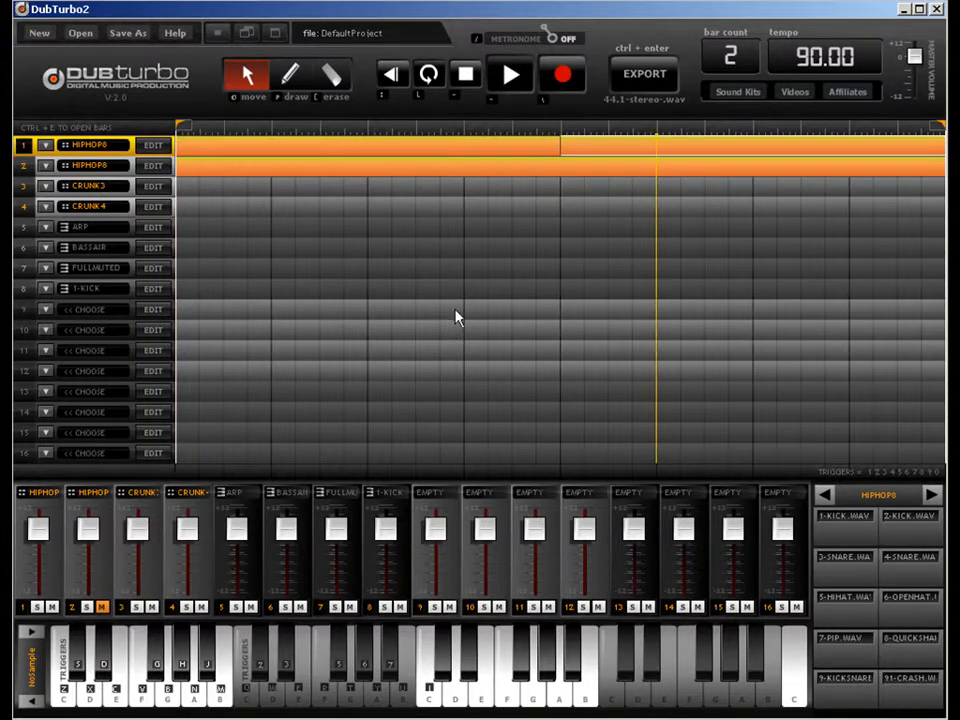
Step: Set the project tempo to 180, mute track 1, unmute track 2 and play the arrangement
{"action": "double_click", "coordinate": [810, 57]}
{"action": "type", "text": "180"}
{"action": "key", "text": "Return"}
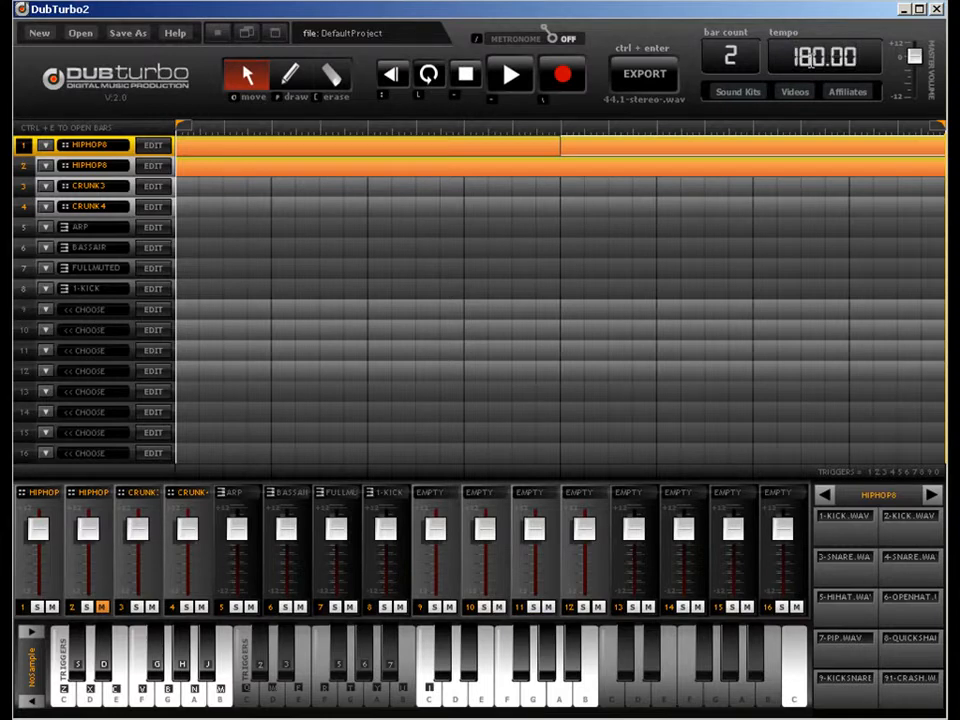
{"action": "left_click", "coordinate": [52, 606]}
{"action": "left_click", "coordinate": [101, 606]}
{"action": "key", "text": "space"}
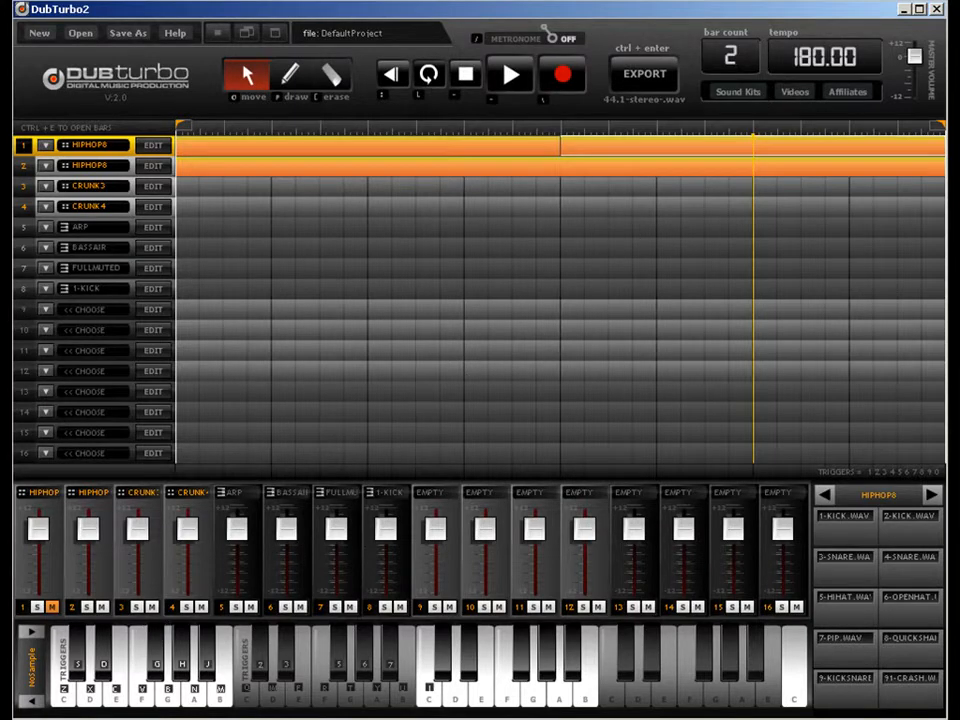
Step: Erase the clips on tracks 1 and 2 and start a new project
{"action": "left_click", "coordinate": [825, 56]}
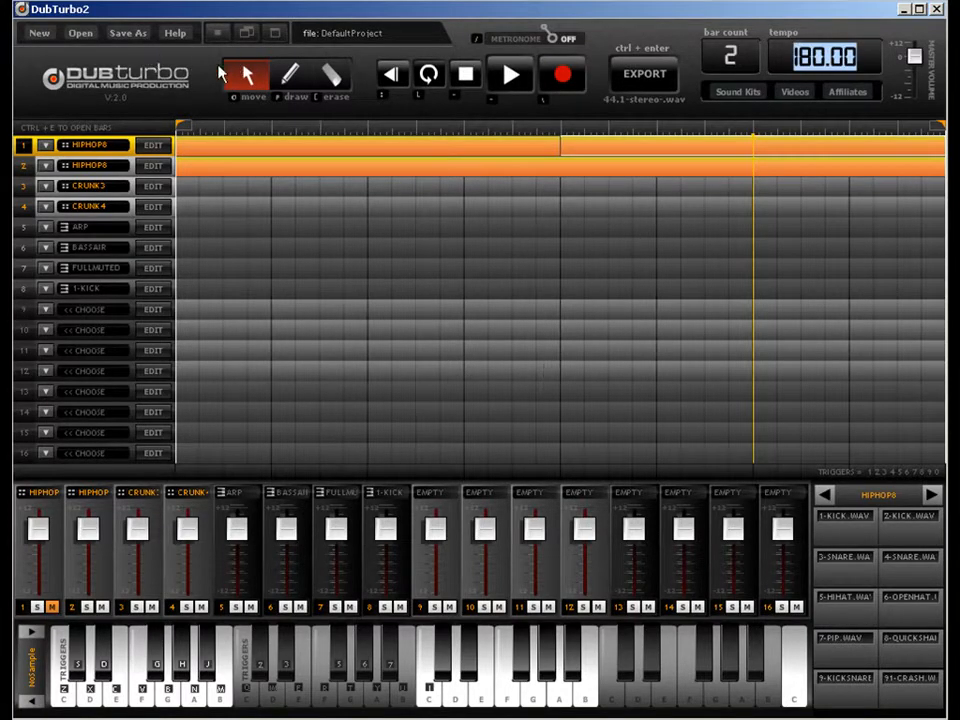
{"action": "left_click", "coordinate": [331, 75]}
{"action": "left_click", "coordinate": [412, 163]}
{"action": "left_click", "coordinate": [568, 146]}
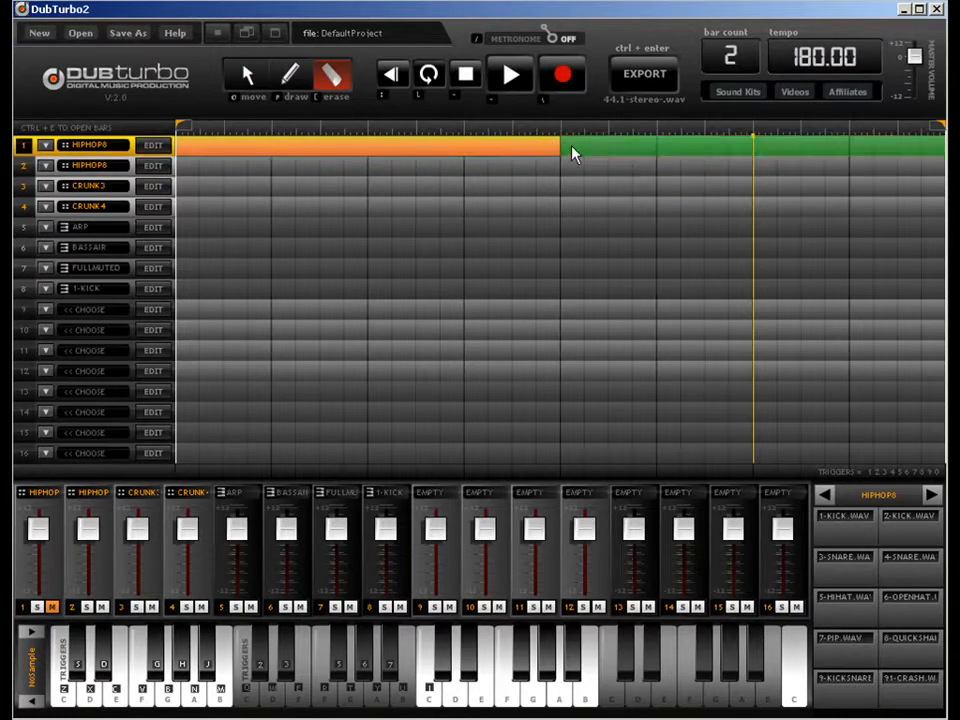
{"action": "left_click", "coordinate": [547, 150]}
{"action": "left_click", "coordinate": [40, 33]}
{"action": "left_click", "coordinate": [246, 76]}
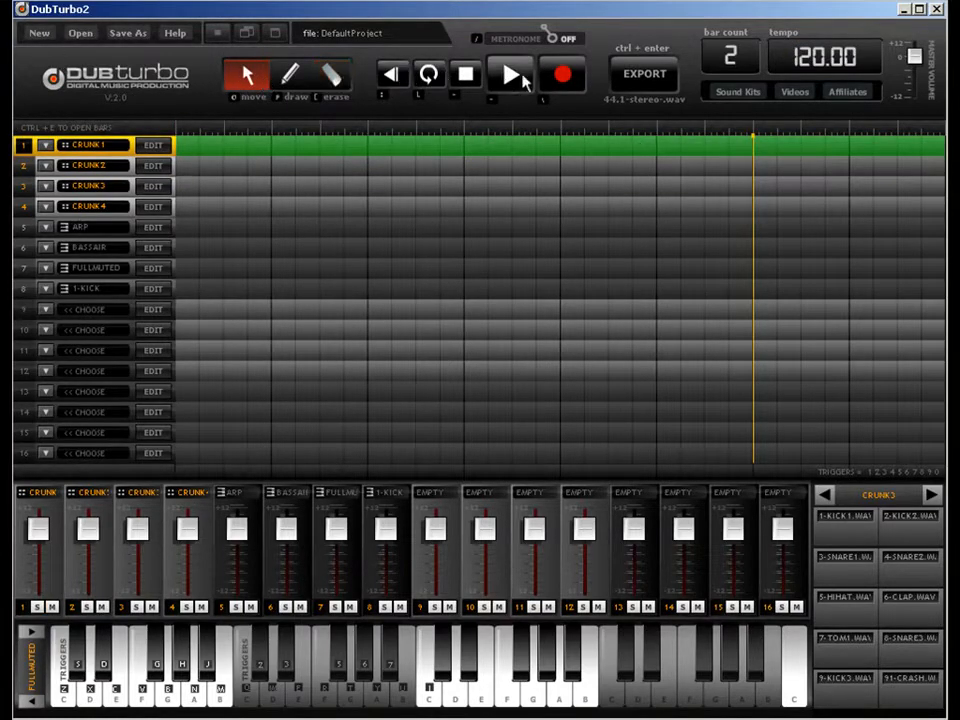
Step: Draw a clip across the full visible timeline on track 1 and set the project tempo to 190
{"action": "key", "text": "w"}
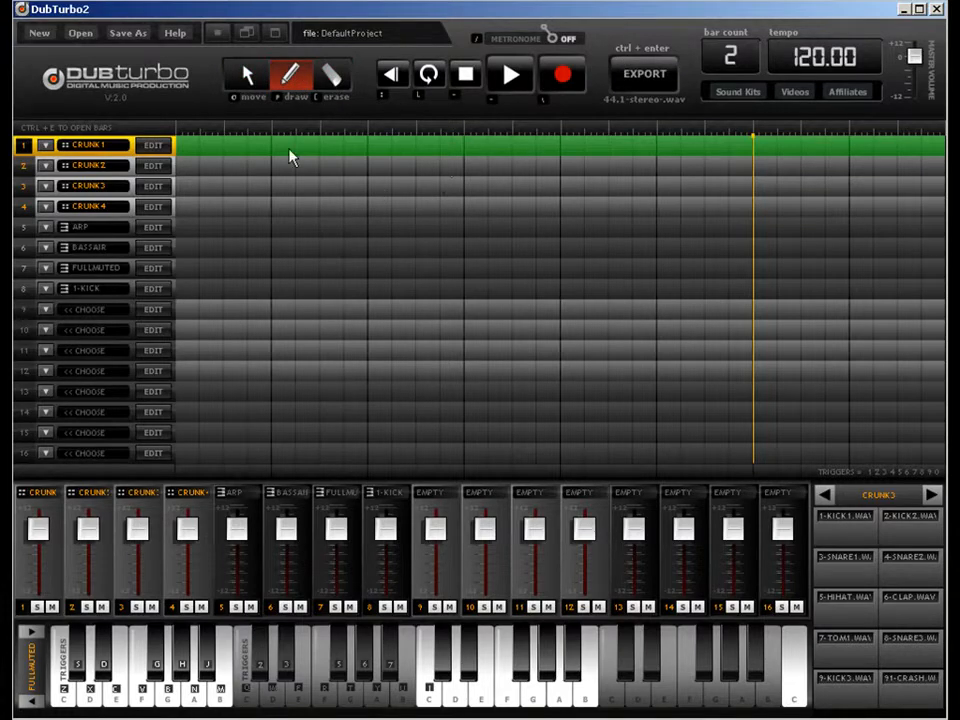
{"action": "left_click", "coordinate": [291, 148]}
{"action": "left_click", "coordinate": [857, 148]}
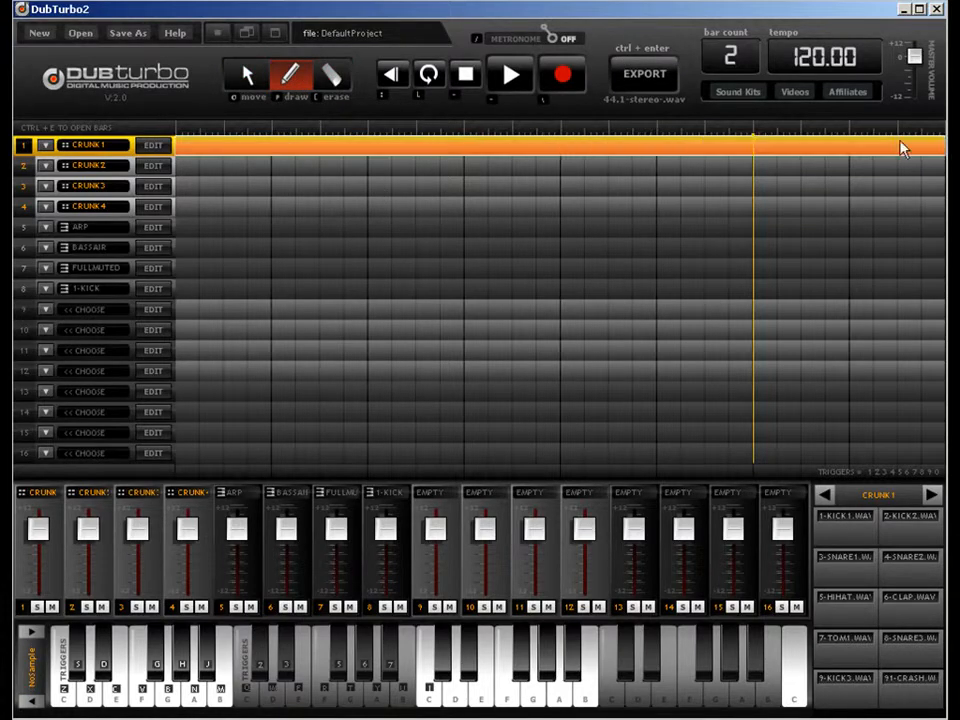
{"action": "left_click", "coordinate": [806, 62]}
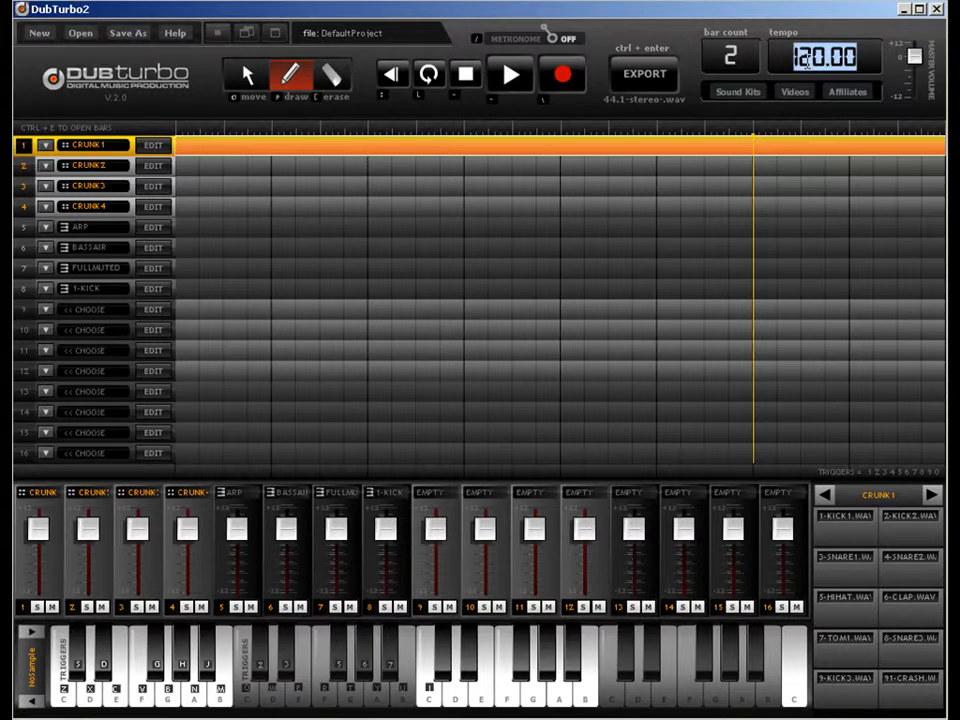
{"action": "type", "text": "190"}
{"action": "key", "text": "Return"}
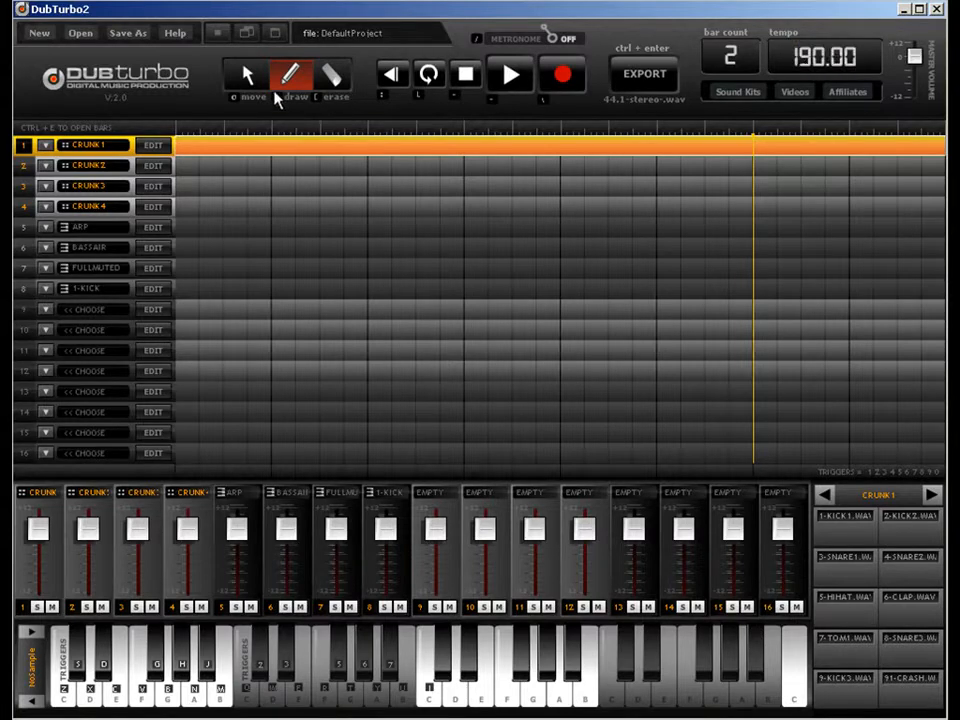
Step: Draw a clip half as long on track 2 and swap the two clips so track 1 holds the shorter one
{"action": "key", "text": "q"}
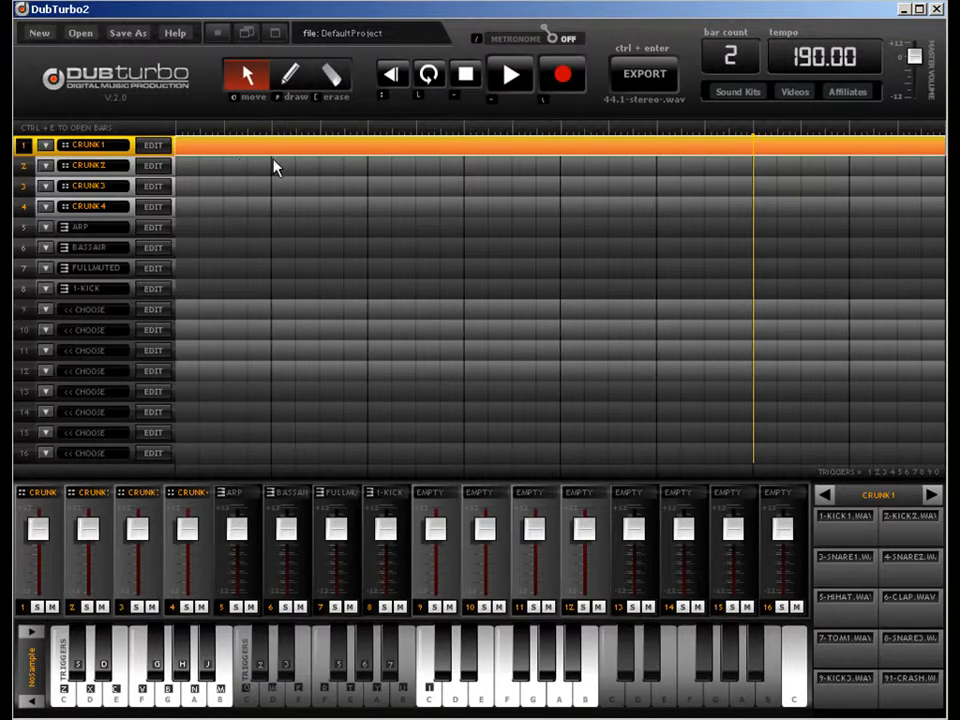
{"action": "left_click", "coordinate": [289, 80]}
{"action": "left_click_drag", "start_coordinate": [222, 165], "coordinate": [458, 156]}
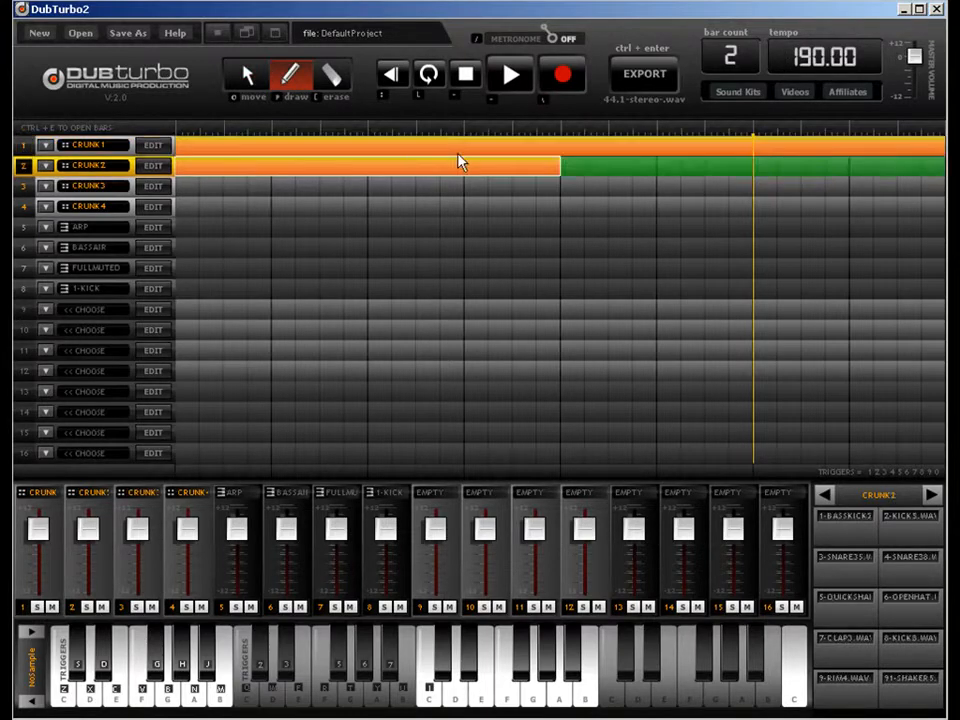
{"action": "left_click", "coordinate": [247, 75]}
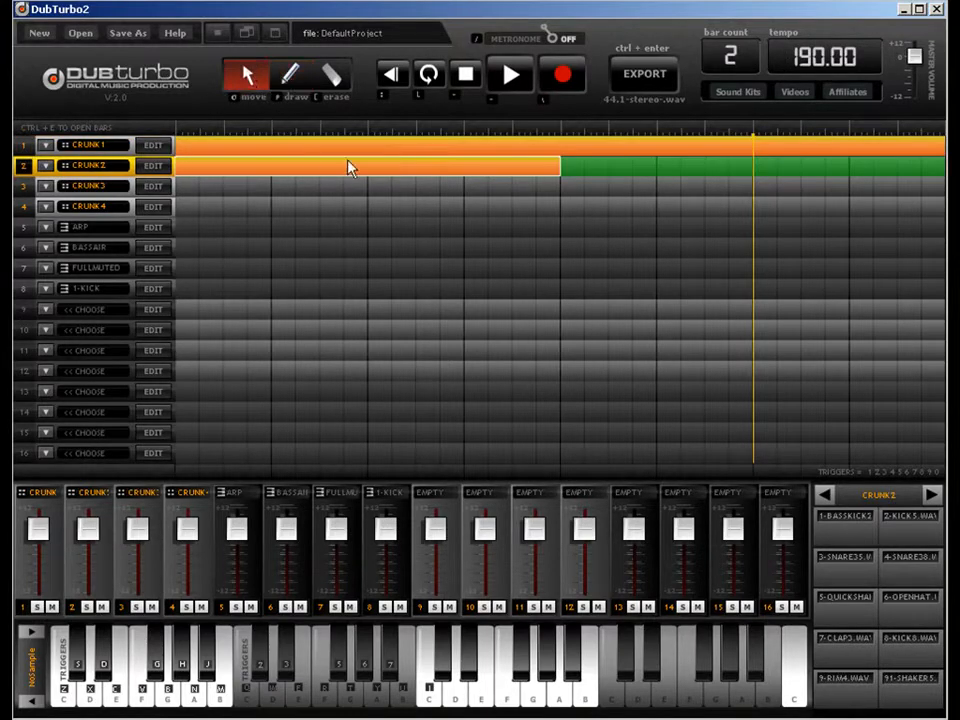
{"action": "mouse_move", "coordinate": [348, 148]}
{"action": "left_mouse_down"}
{"action": "mouse_move", "coordinate": [347, 189]}
{"action": "mouse_move", "coordinate": [339, 147]}
{"action": "mouse_move", "coordinate": [333, 163]}
{"action": "left_mouse_up"}
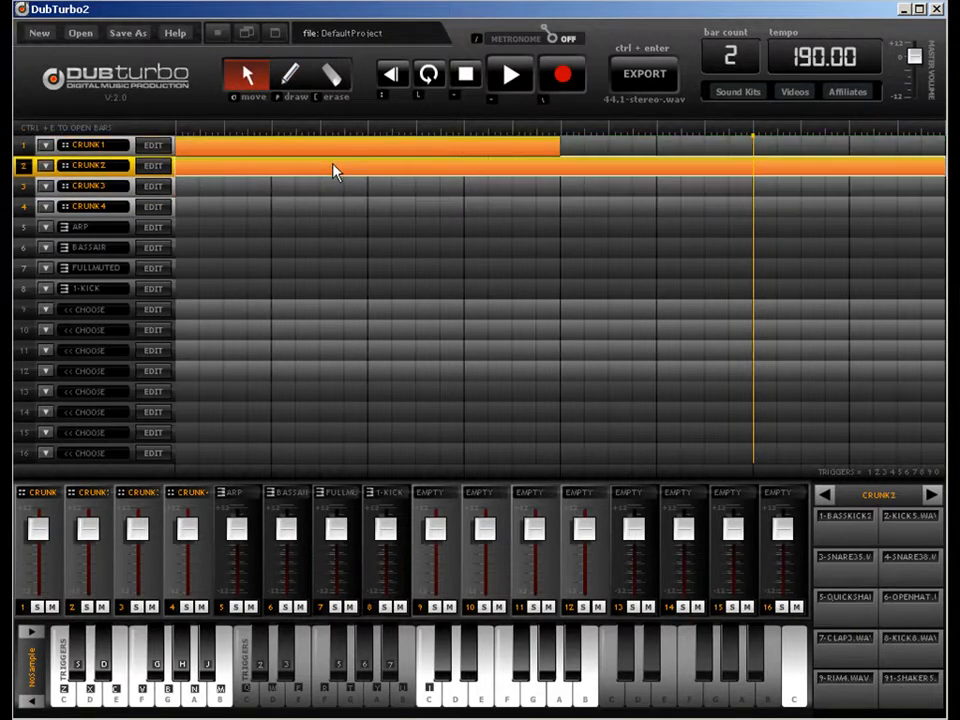
{"action": "left_click", "coordinate": [436, 150]}
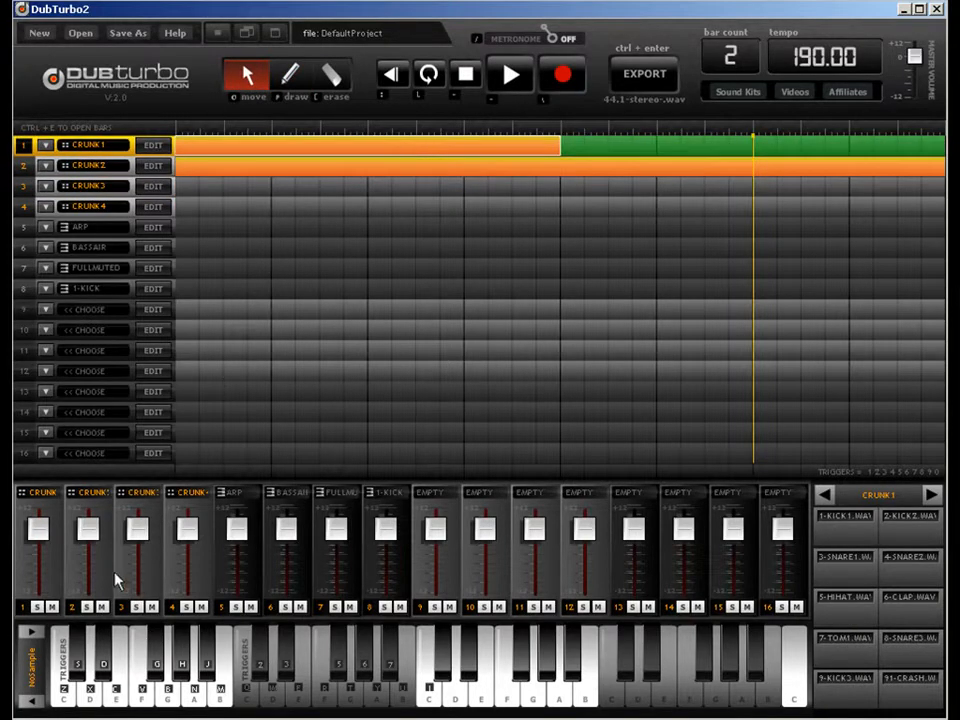
Step: Turn on looping over the length of track 1's clip and load the HOUSE3 kit in that track's drum editor
{"action": "left_click", "coordinate": [429, 76]}
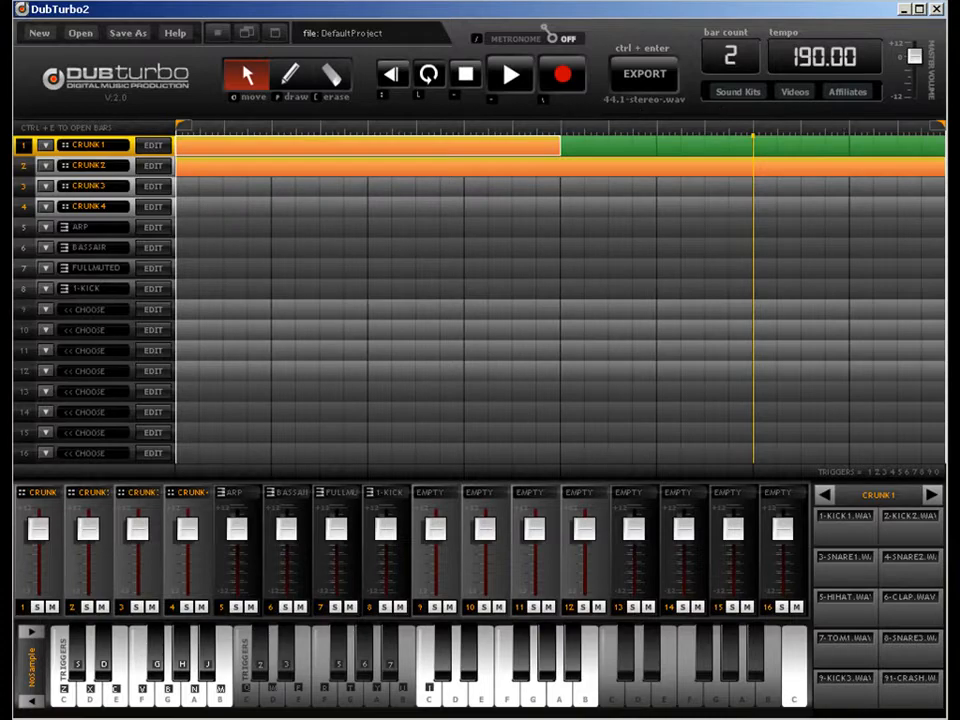
{"action": "mouse_move", "coordinate": [938, 126]}
{"action": "left_mouse_down"}
{"action": "mouse_move", "coordinate": [617, 131]}
{"action": "mouse_move", "coordinate": [549, 144]}
{"action": "left_mouse_up"}
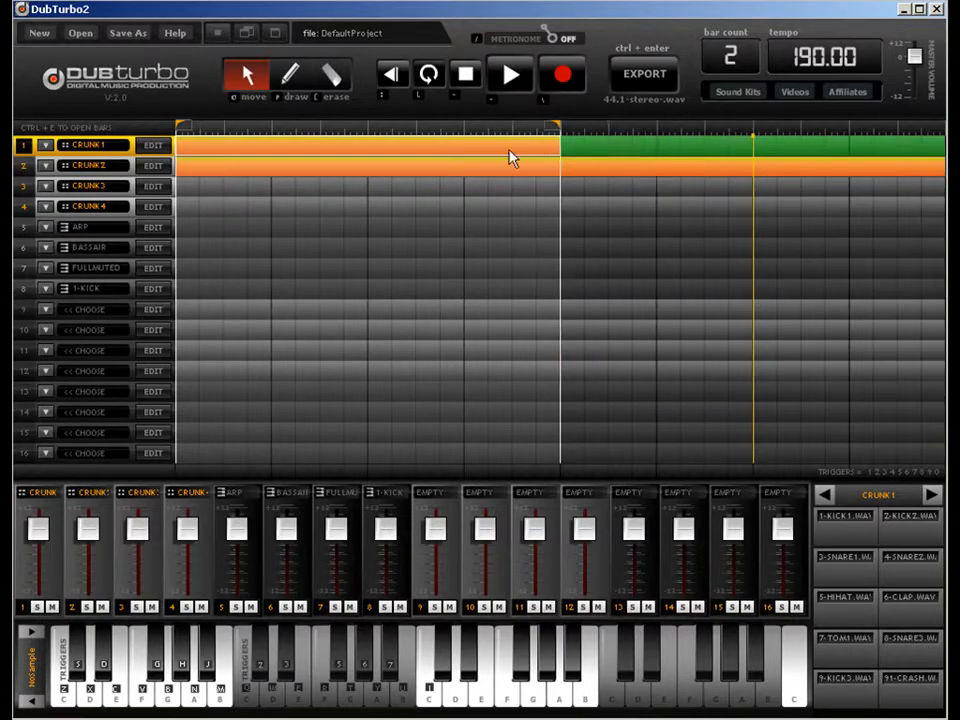
{"action": "left_click", "coordinate": [156, 147]}
{"action": "left_click_drag", "start_coordinate": [178, 192], "coordinate": [184, 424]}
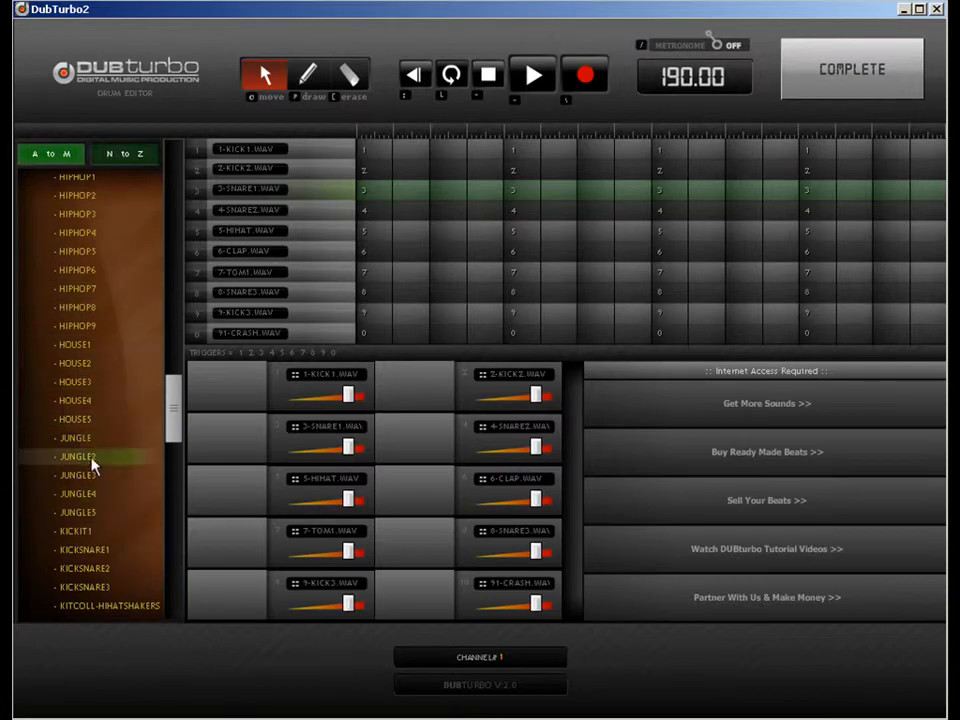
{"action": "left_click", "coordinate": [76, 382]}
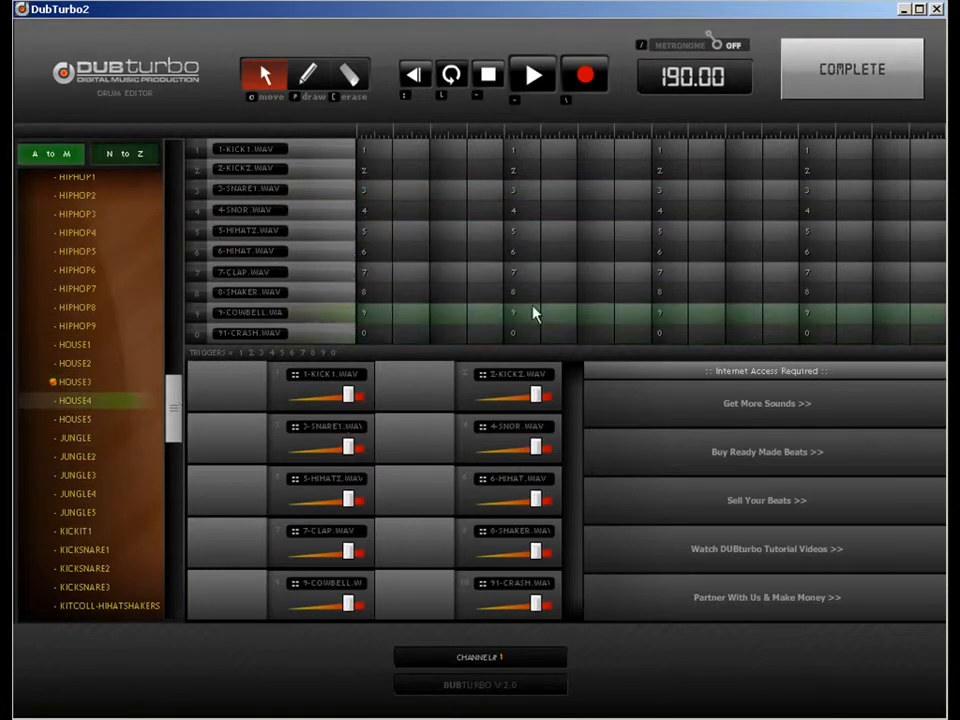
Step: Place 1-KICK1 hits on steps 1, 5, 9 and 13 and 4-SNOR hits on steps 7 and 15
{"action": "left_click", "coordinate": [307, 75]}
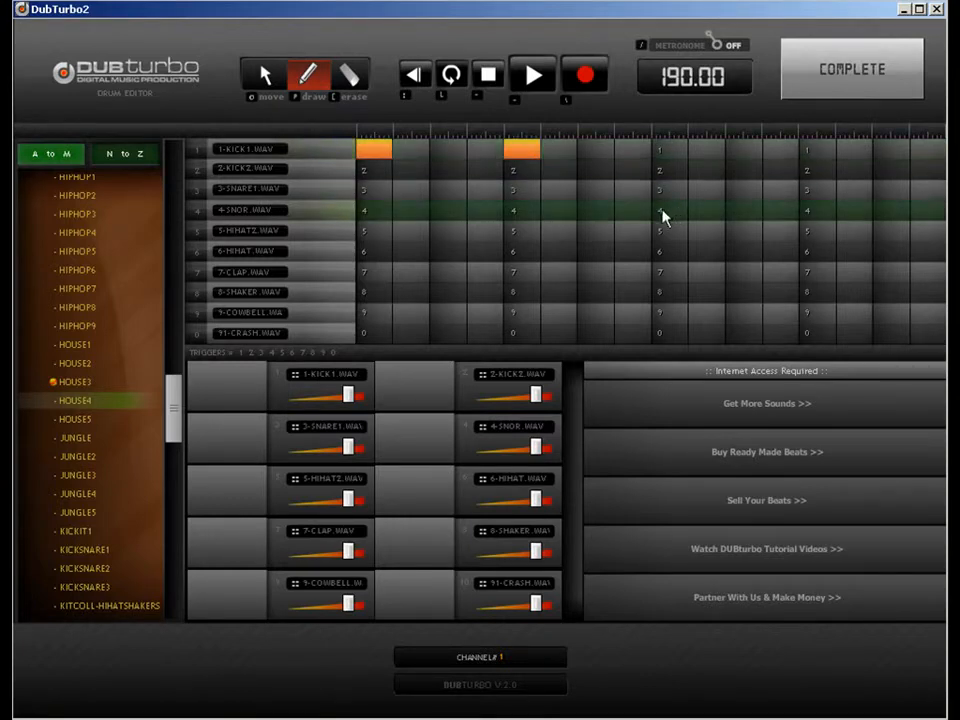
{"action": "left_click", "coordinate": [600, 214]}
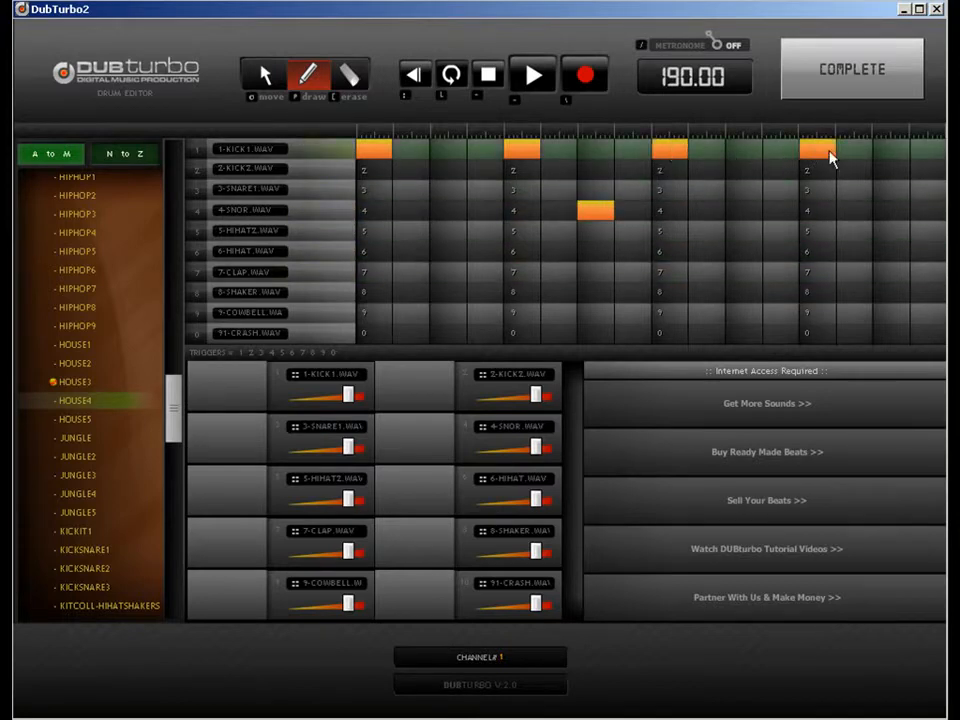
{"action": "left_click", "coordinate": [893, 212]}
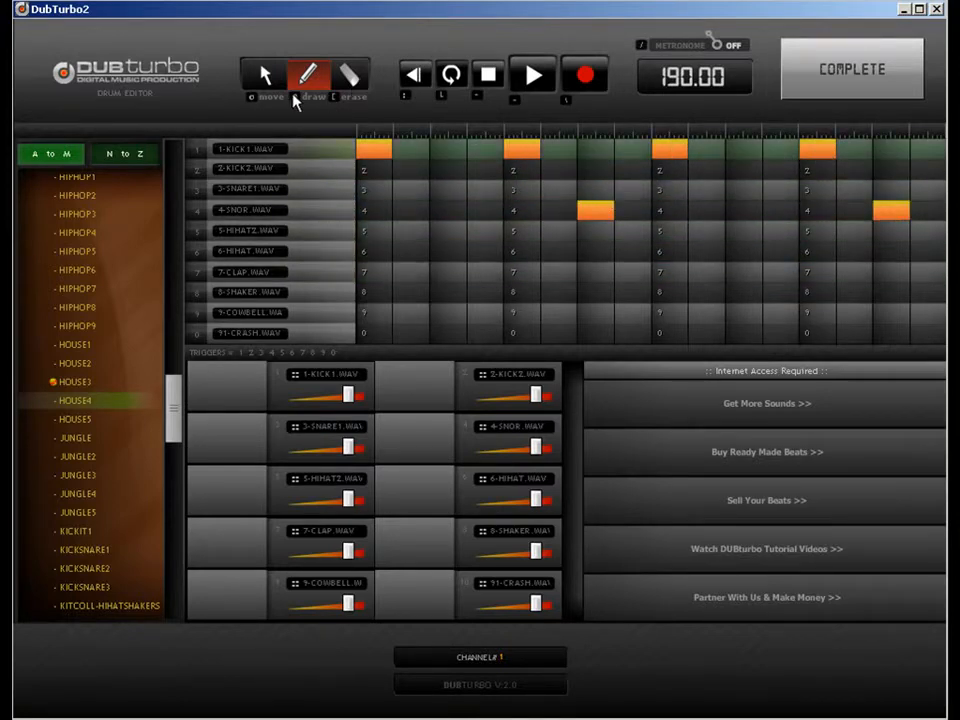
Step: Move the 1-KICK1 hit on step 5 to step 4 and the one on step 13 to step 12
{"action": "key", "text": "q"}
{"action": "left_click_drag", "start_coordinate": [516, 150], "coordinate": [485, 150]}
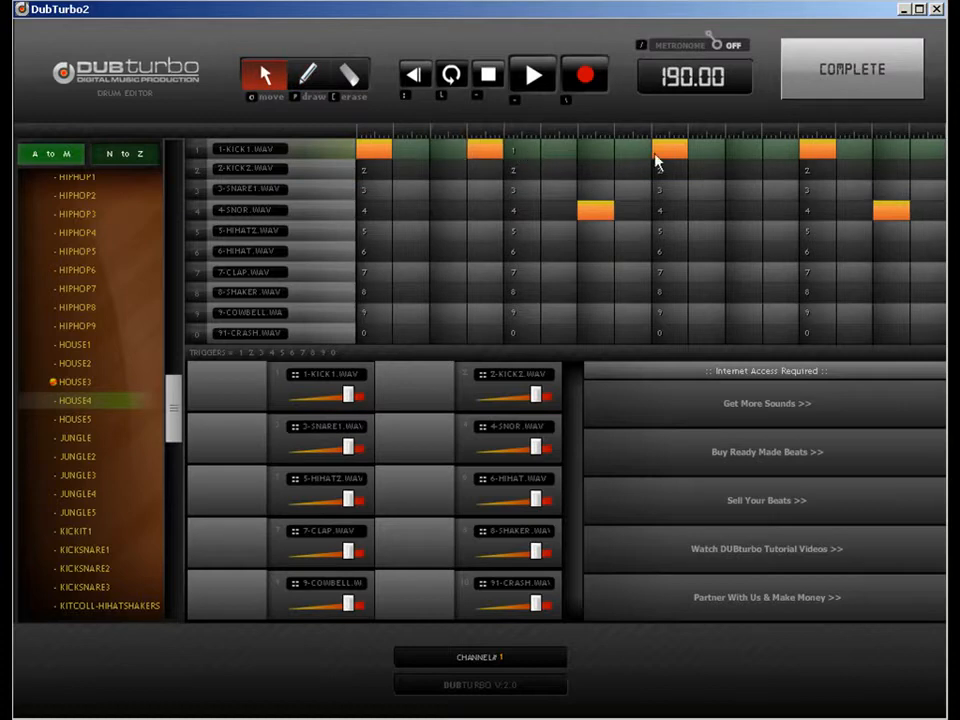
{"action": "left_click_drag", "start_coordinate": [810, 157], "coordinate": [782, 152]}
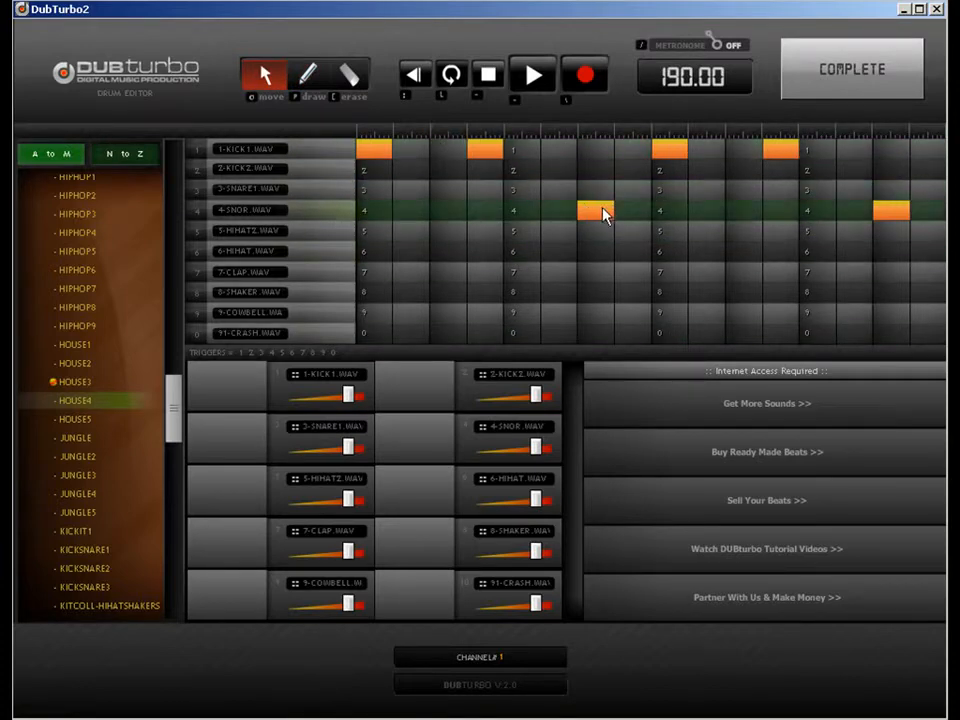
Step: Move both 4-SNOR hits straight up to the 3-SNARE1 row and finish editing track 1's pattern
{"action": "left_click_drag", "start_coordinate": [604, 212], "coordinate": [608, 197]}
{"action": "left_click_drag", "start_coordinate": [885, 210], "coordinate": [885, 190]}
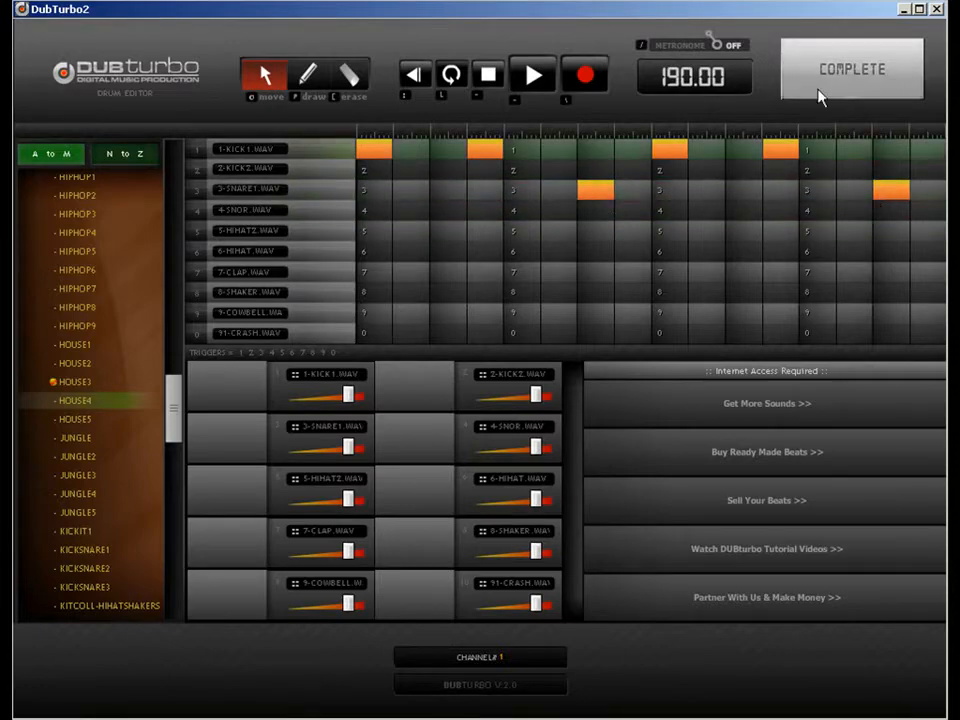
{"action": "left_click", "coordinate": [851, 70]}
Step: Load the HOUSE3 kit in track 2's drum editor and return to the arrangement
{"action": "double_click", "coordinate": [220, 166]}
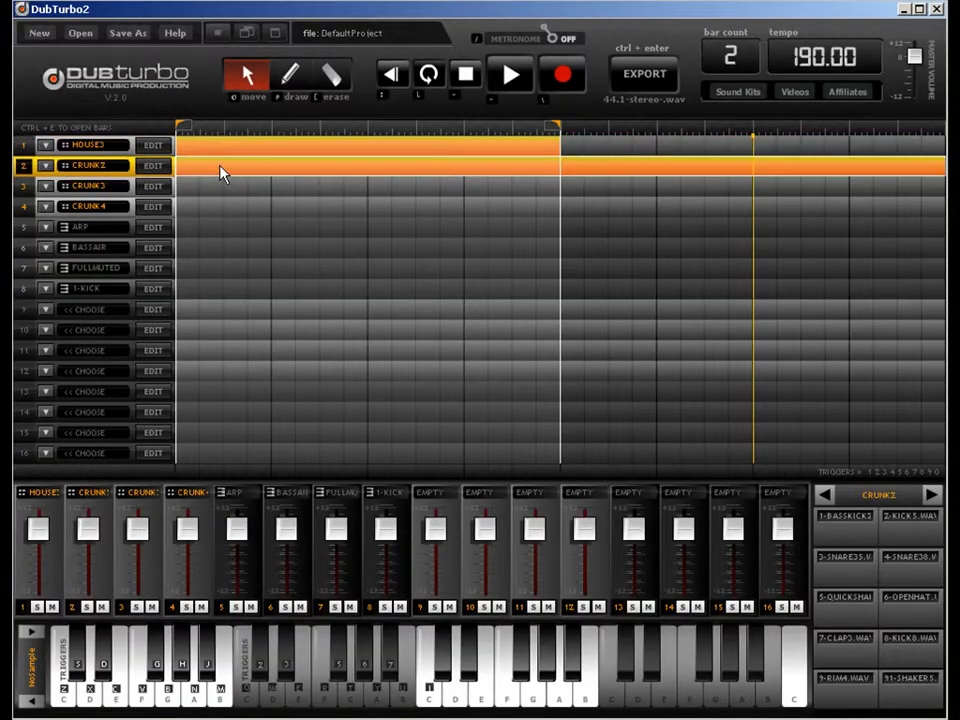
{"action": "left_click_drag", "start_coordinate": [171, 193], "coordinate": [171, 385]}
{"action": "left_click", "coordinate": [82, 440]}
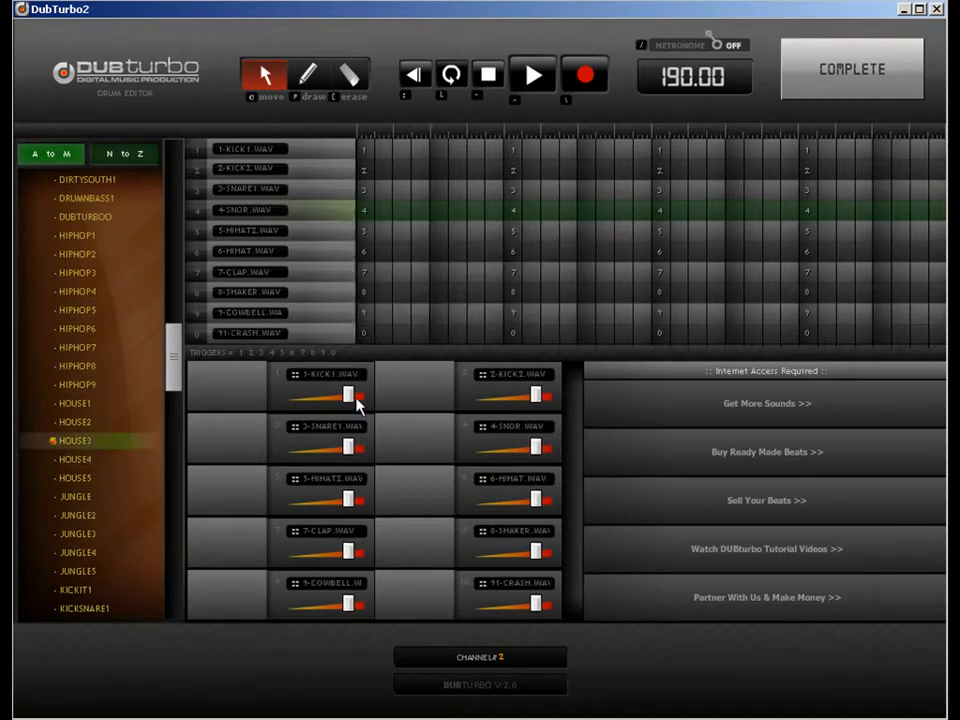
{"action": "left_click", "coordinate": [820, 90]}
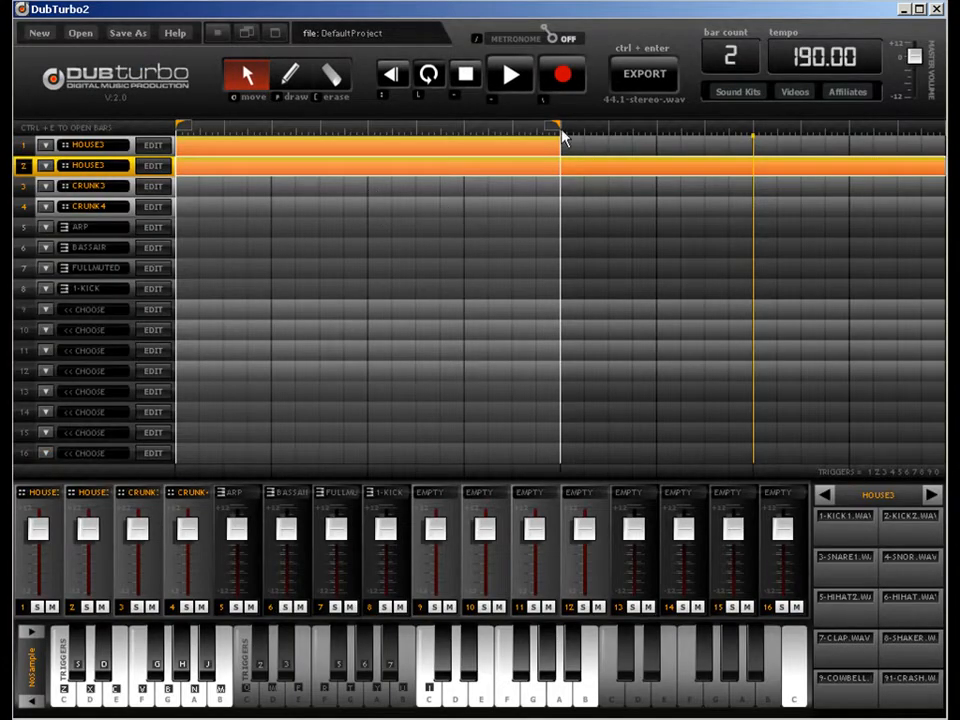
Step: Extend the loop to the end of bar 2 and repeat track 1's clip in bar 2
{"action": "left_click_drag", "start_coordinate": [563, 137], "coordinate": [878, 133]}
{"action": "left_click_drag", "start_coordinate": [381, 153], "coordinate": [687, 138]}
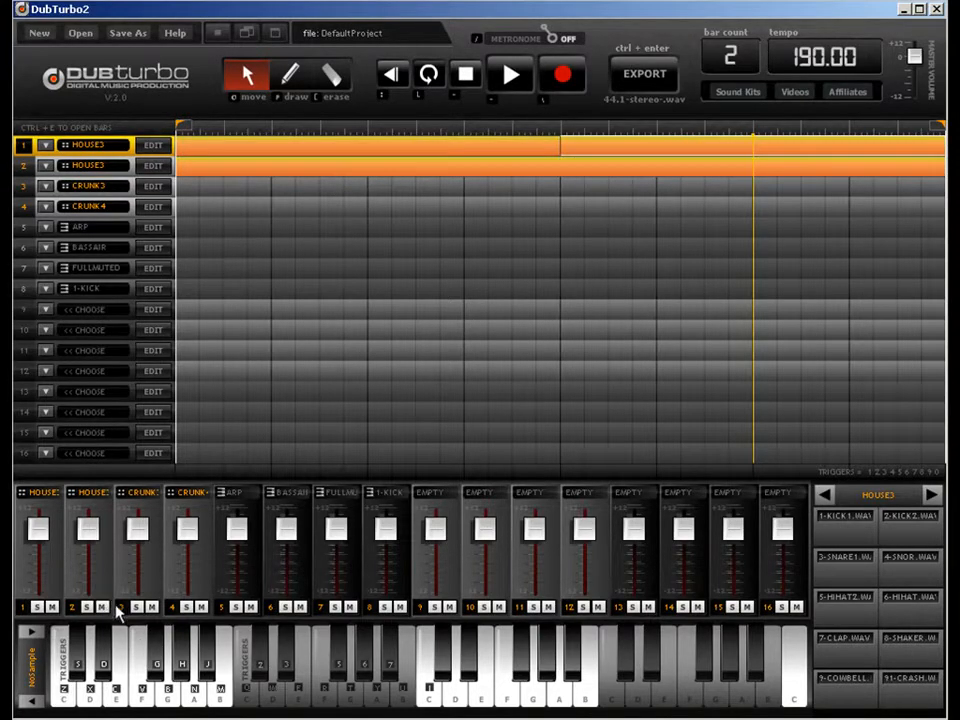
Step: Set the tempo to 90 for playing track 1 with track 2 muted
{"action": "left_click", "coordinate": [786, 59]}
{"action": "type", "text": "90"}
{"action": "key", "text": "Return"}
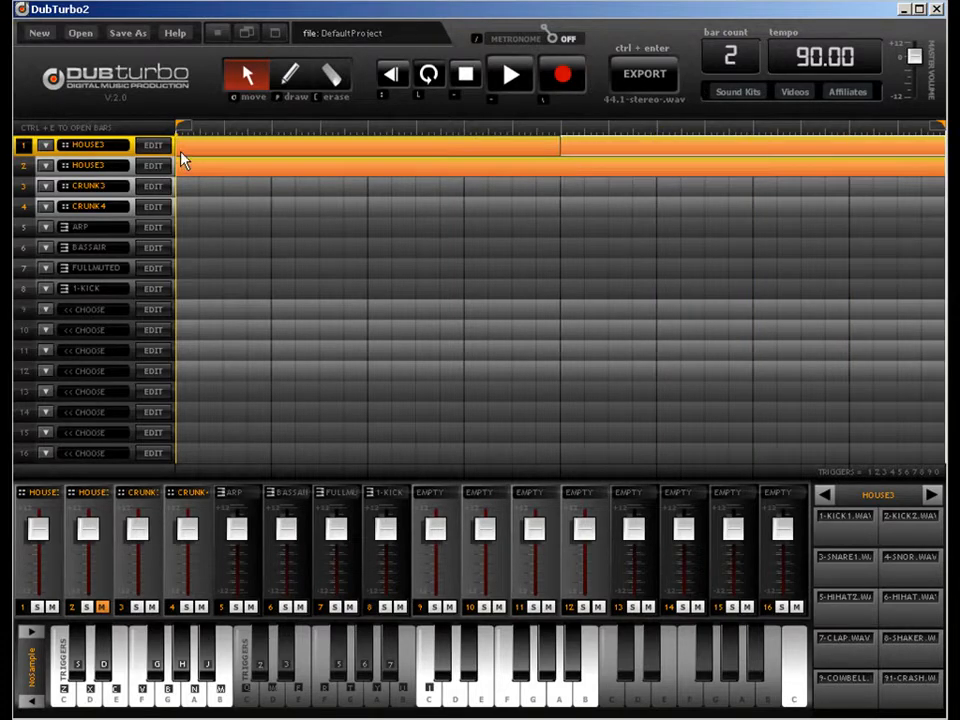
Step: Open track 2's clip in the drum editor and set the tempo to 190
{"action": "left_click", "coordinate": [272, 174]}
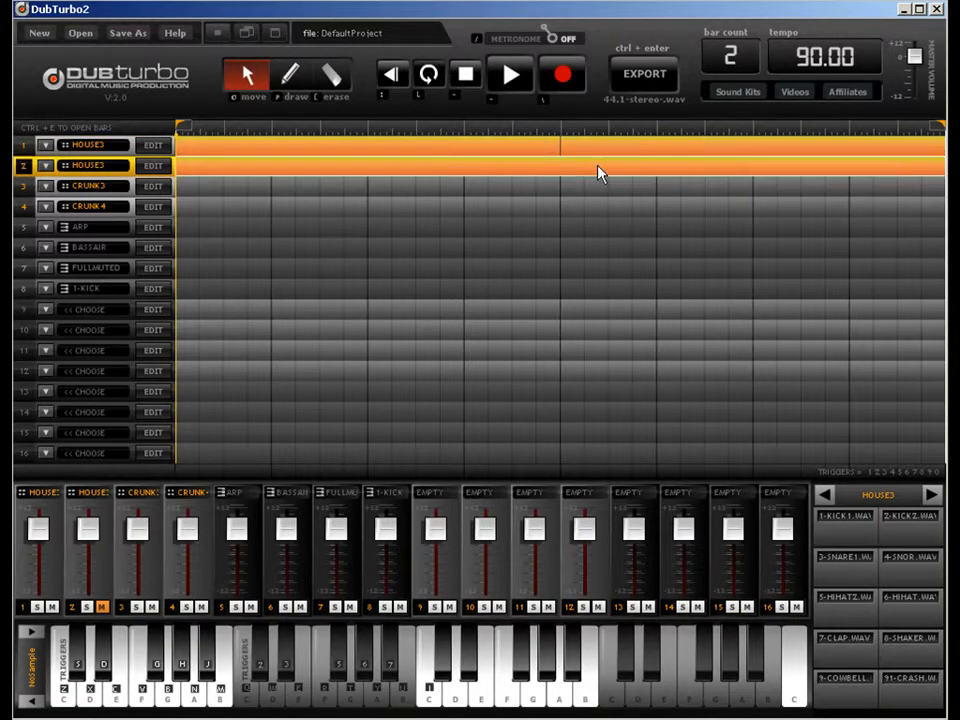
{"action": "double_click", "coordinate": [905, 173]}
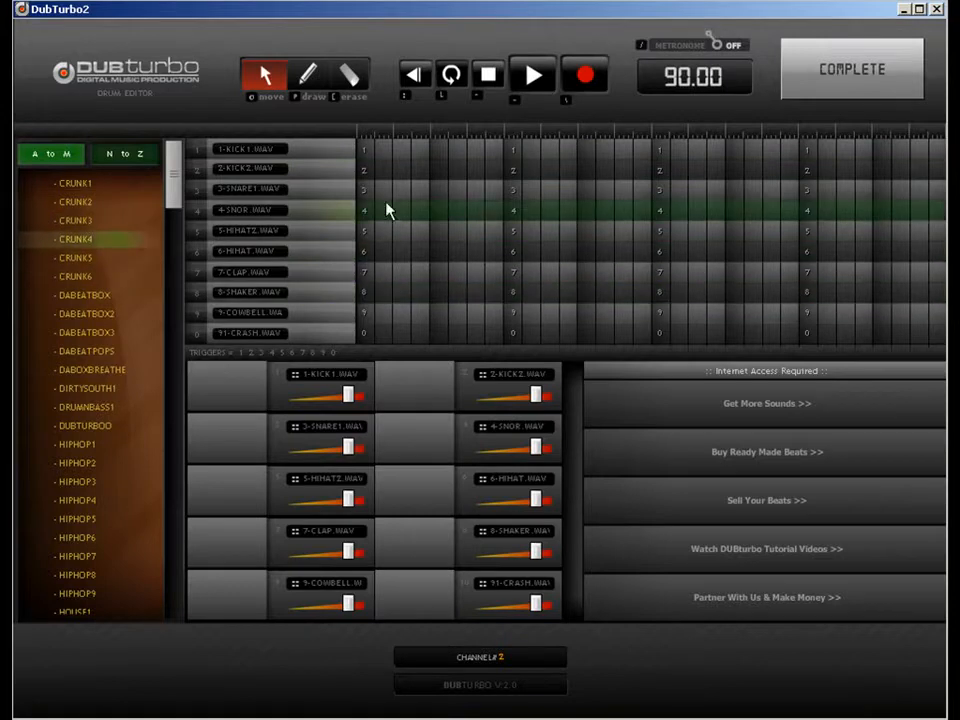
{"action": "left_click", "coordinate": [307, 75]}
{"action": "double_click", "coordinate": [705, 77]}
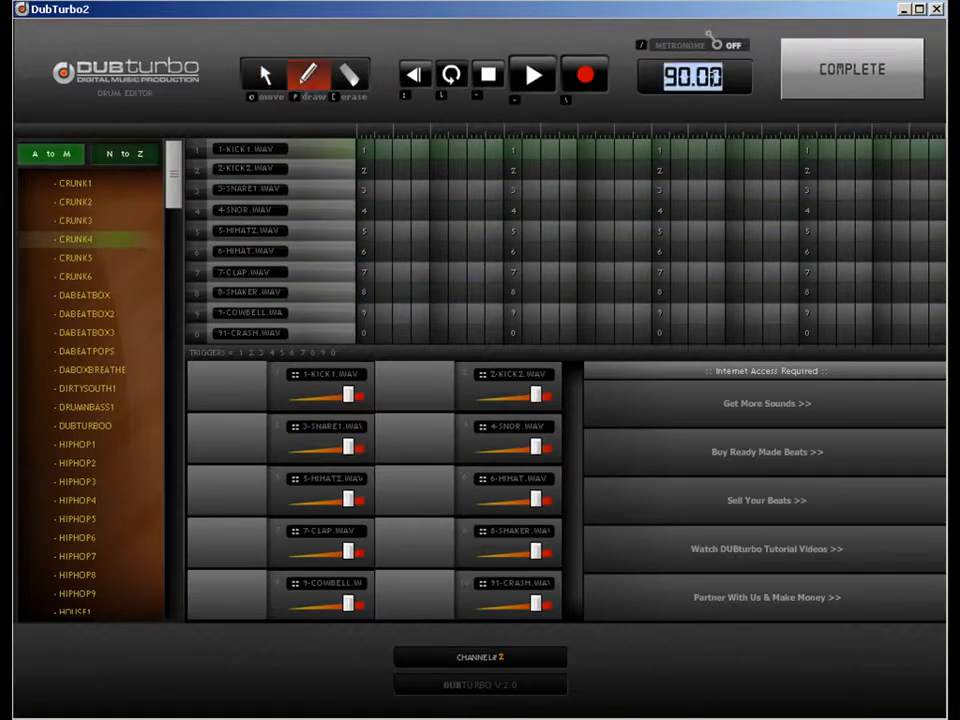
{"action": "key", "text": "BackSpace"}
{"action": "type", "text": "190"}
{"action": "key", "text": "Return"}
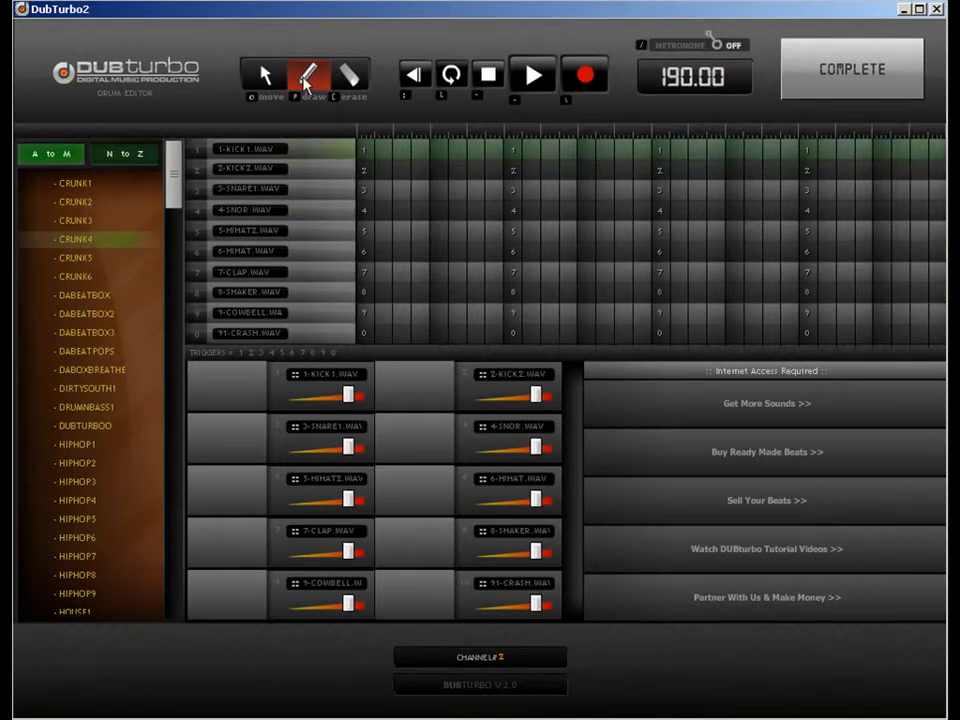
Step: Place 1-KICK1 hits on cells 1, 9, 17 and 25 and 3-SNARE1 hits on cells 13 and 29, leaving the 4-SNOR row empty
{"action": "left_click", "coordinate": [364, 150]}
{"action": "left_click", "coordinate": [514, 151]}
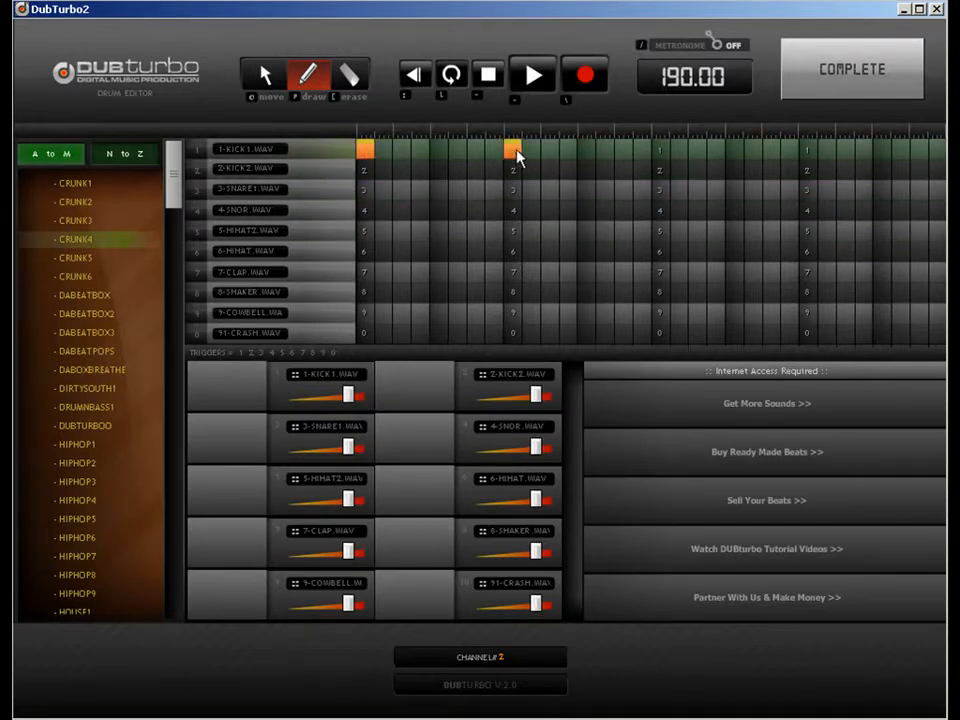
{"action": "left_click", "coordinate": [584, 210]}
{"action": "left_click", "coordinate": [586, 189]}
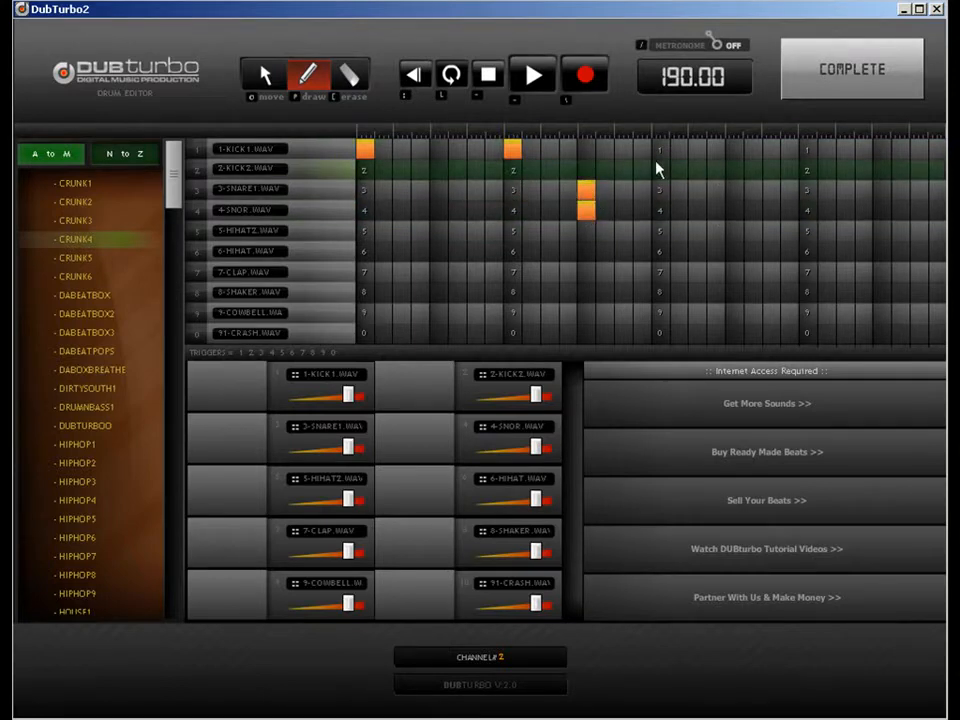
{"action": "left_click", "coordinate": [660, 150]}
{"action": "left_click", "coordinate": [808, 150]}
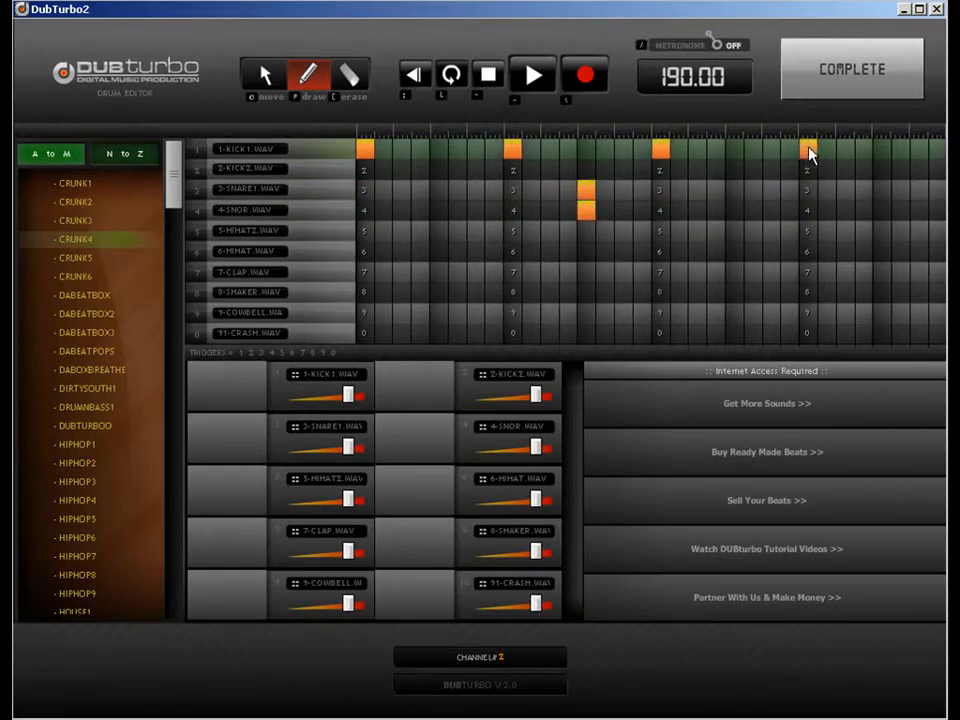
{"action": "key", "text": "e"}
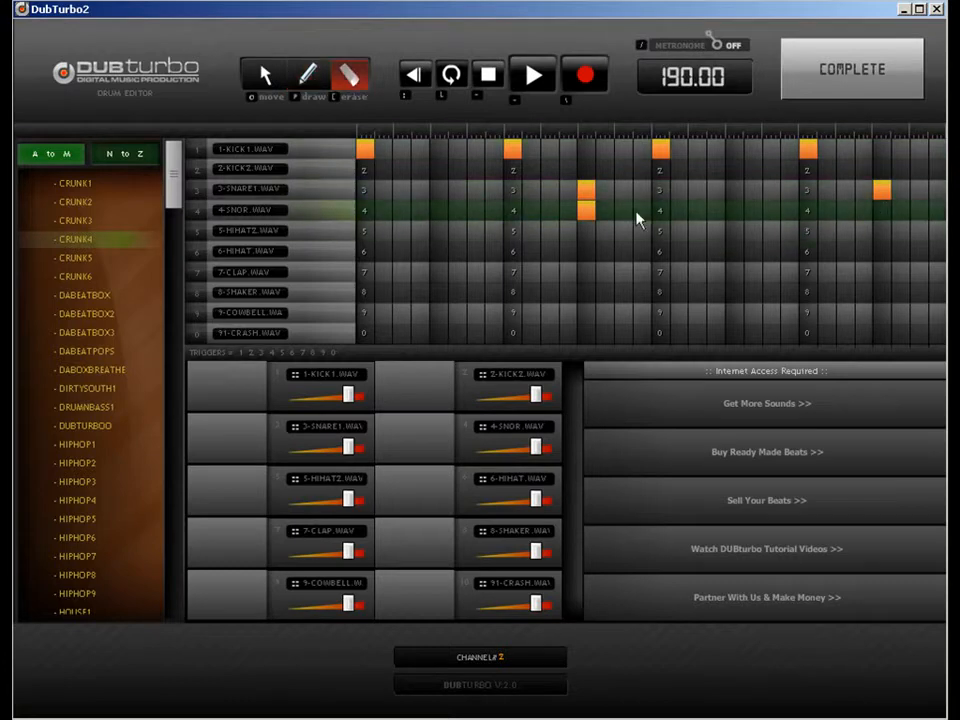
{"action": "left_click", "coordinate": [587, 211]}
Step: Return to the arrangement and play track 2's pattern with track 1 muted
{"action": "left_click", "coordinate": [852, 72]}
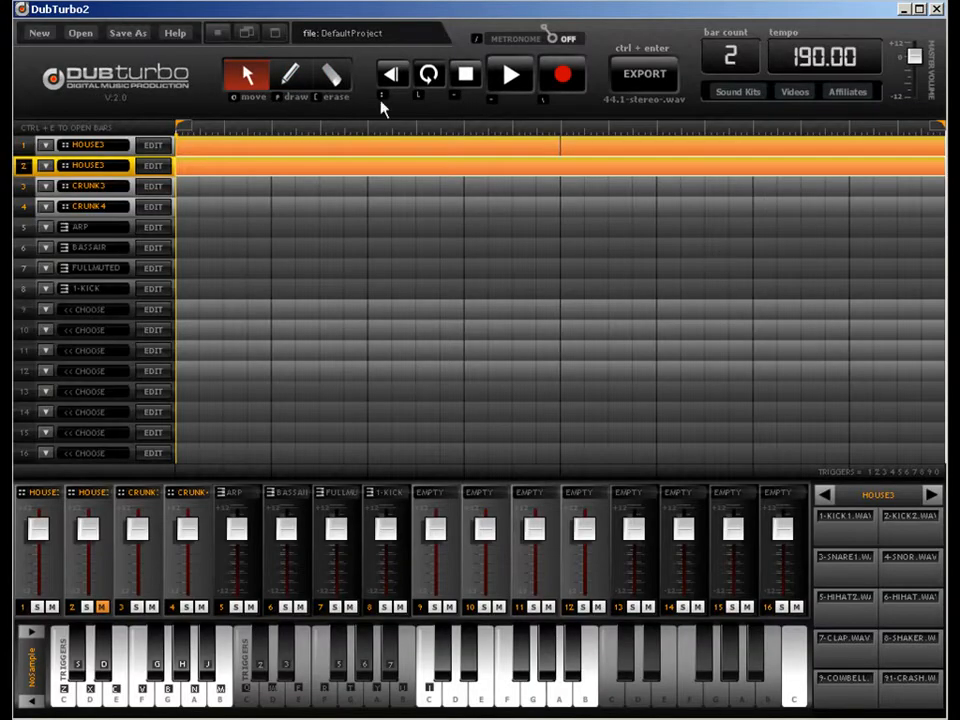
{"action": "left_click", "coordinate": [51, 607]}
{"action": "key", "text": "space"}
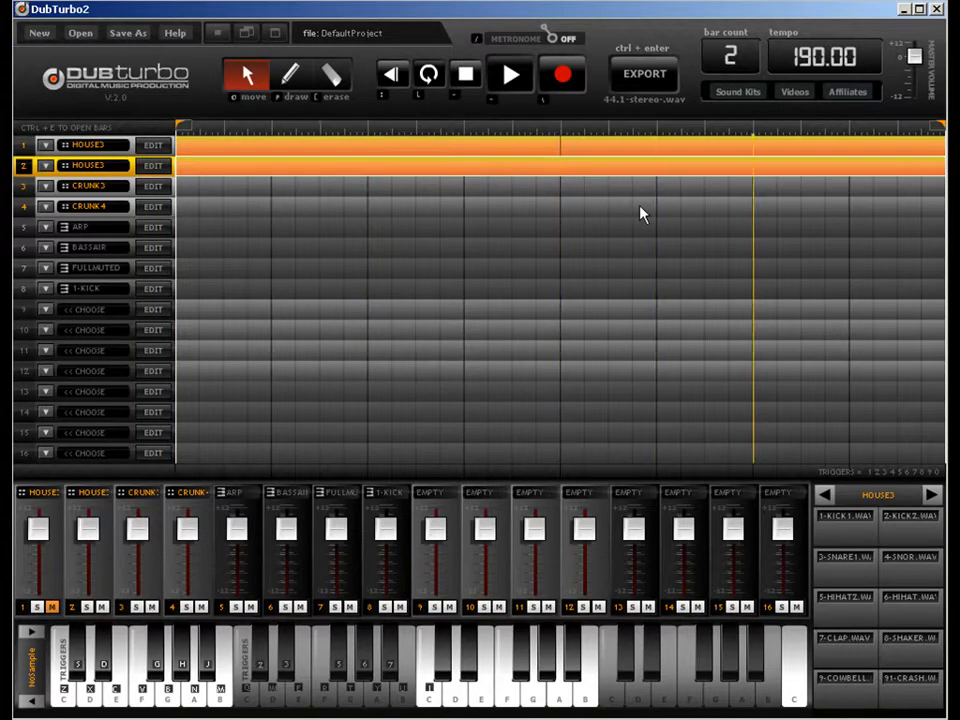
Step: In track 2's pattern, move the 1-KICK1 hit on cell 9 to cell 7 and the one on cell 25 to cell 23
{"action": "double_click", "coordinate": [535, 172]}
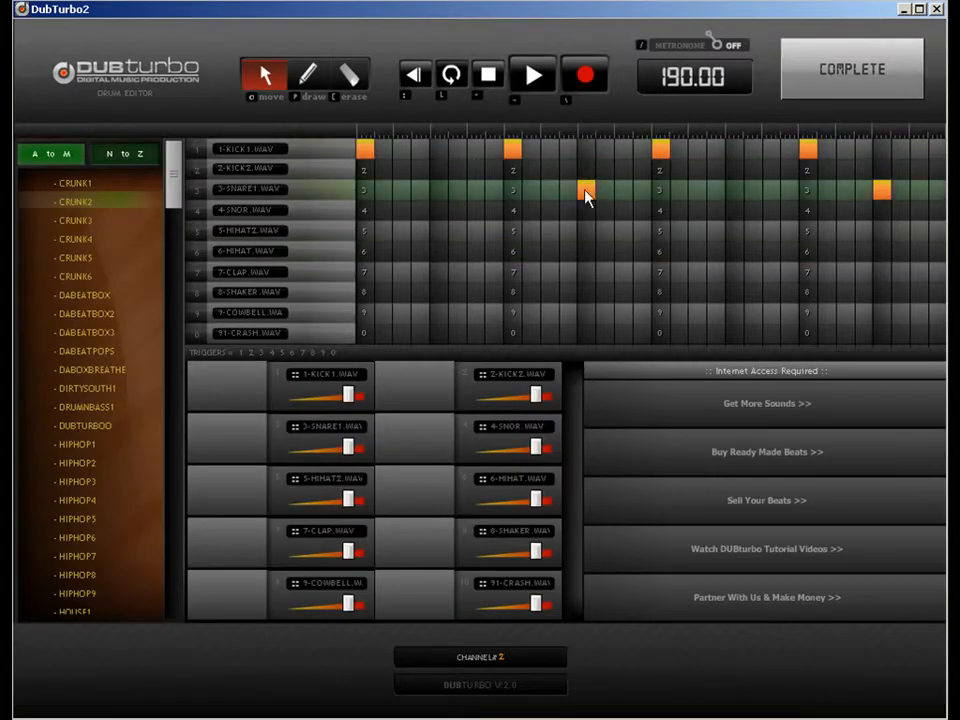
{"action": "left_click_drag", "start_coordinate": [512, 147], "coordinate": [472, 150]}
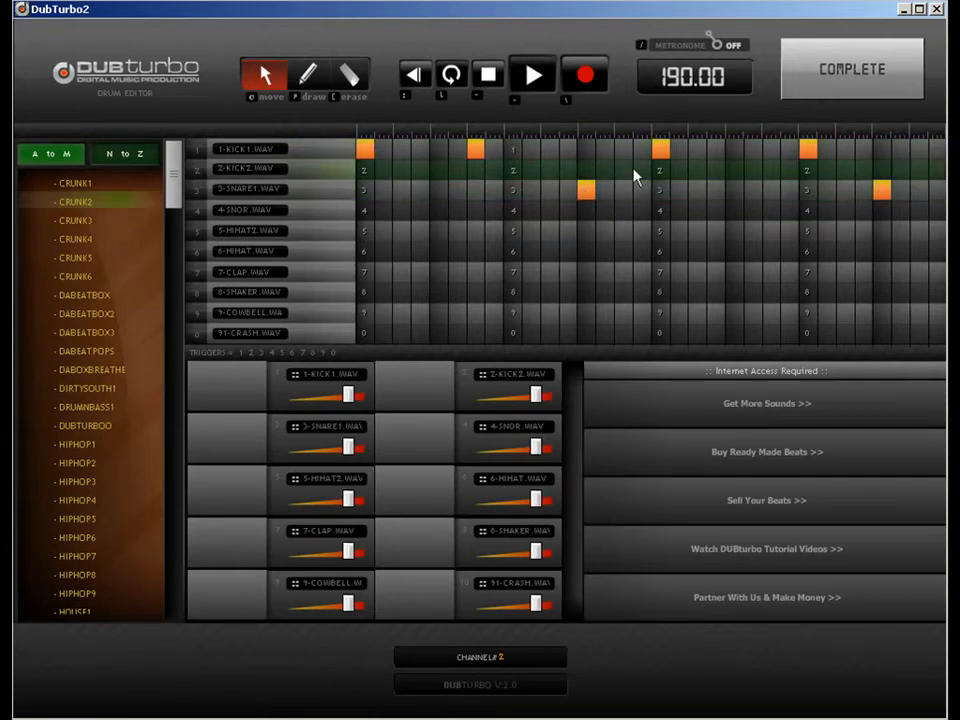
{"action": "left_click_drag", "start_coordinate": [800, 150], "coordinate": [776, 150]}
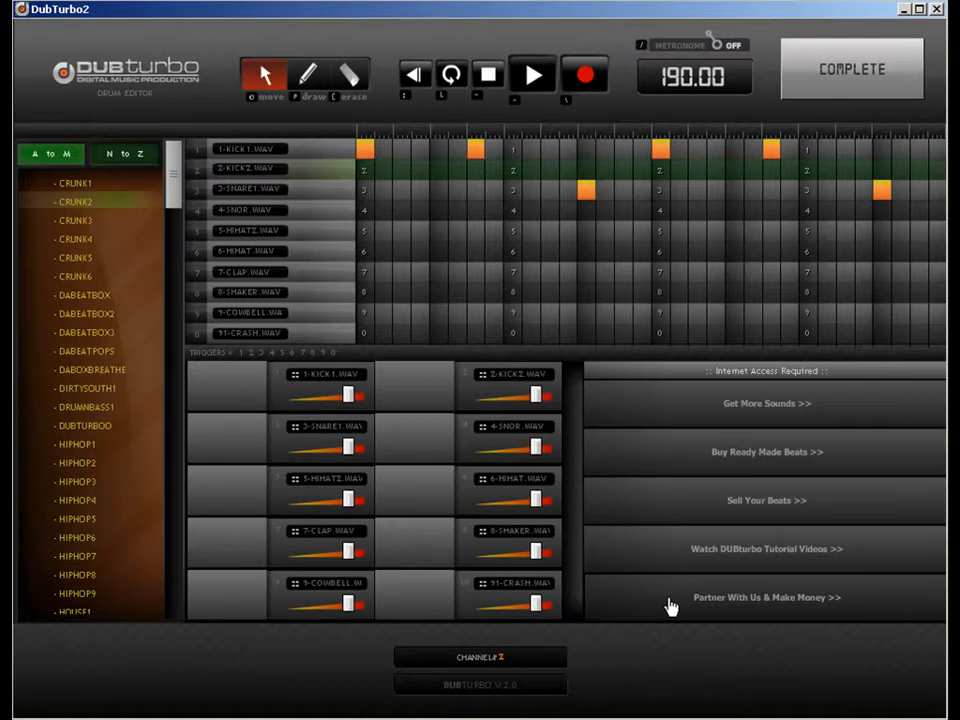
Step: Place 6-HIHAT hits on cells 3 and 5 and lower the 6-HIHAT volume
{"action": "left_click", "coordinate": [307, 74]}
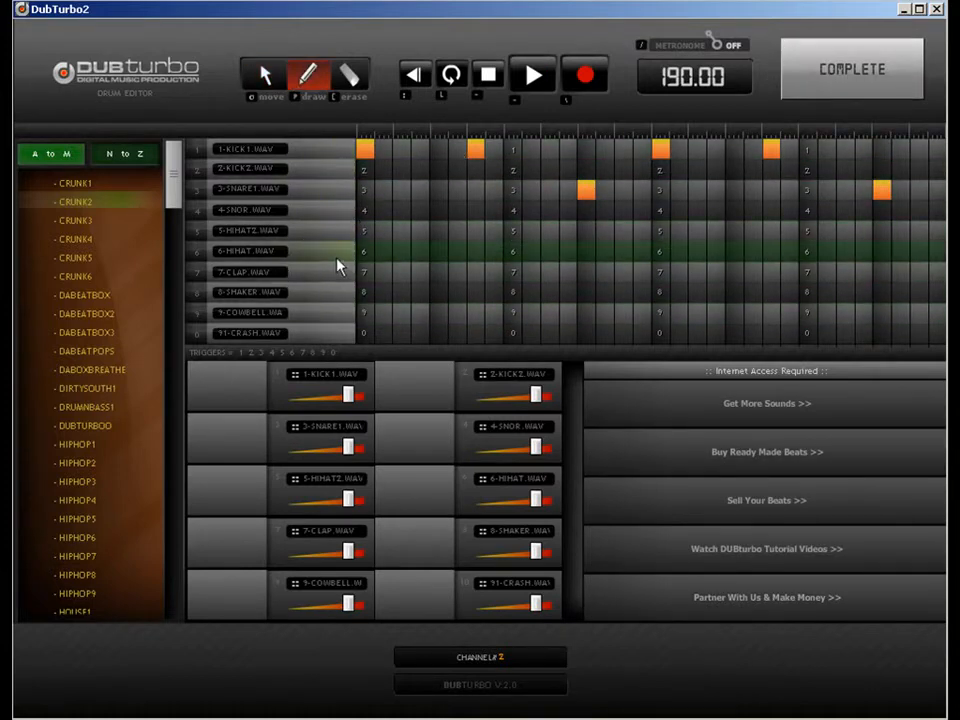
{"action": "left_click", "coordinate": [403, 253]}
{"action": "left_click", "coordinate": [438, 251]}
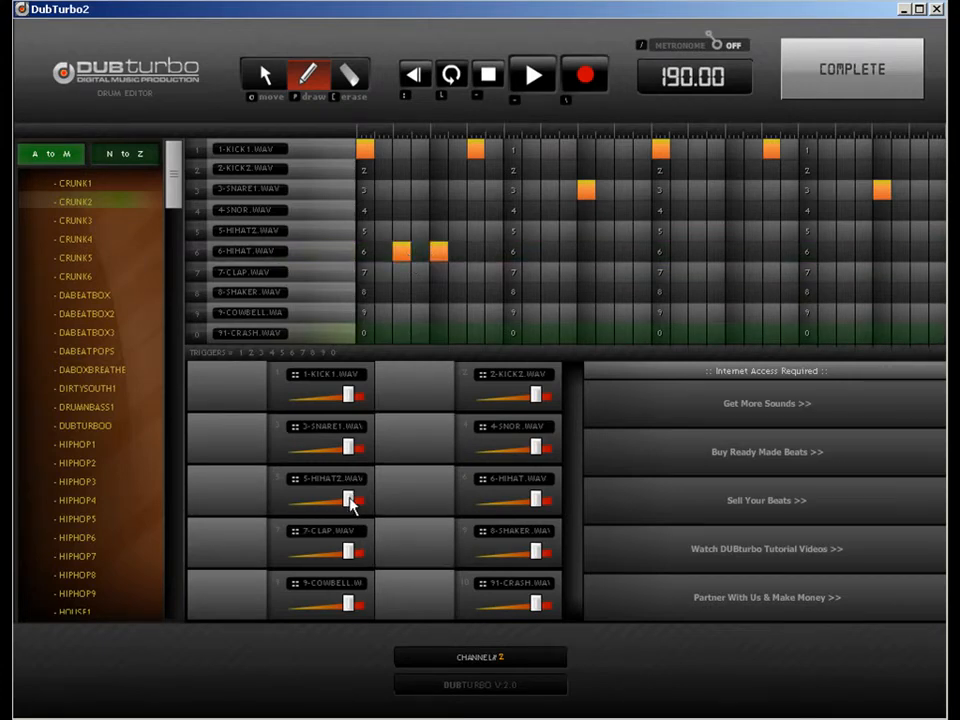
{"action": "left_click_drag", "start_coordinate": [536, 498], "coordinate": [503, 499]}
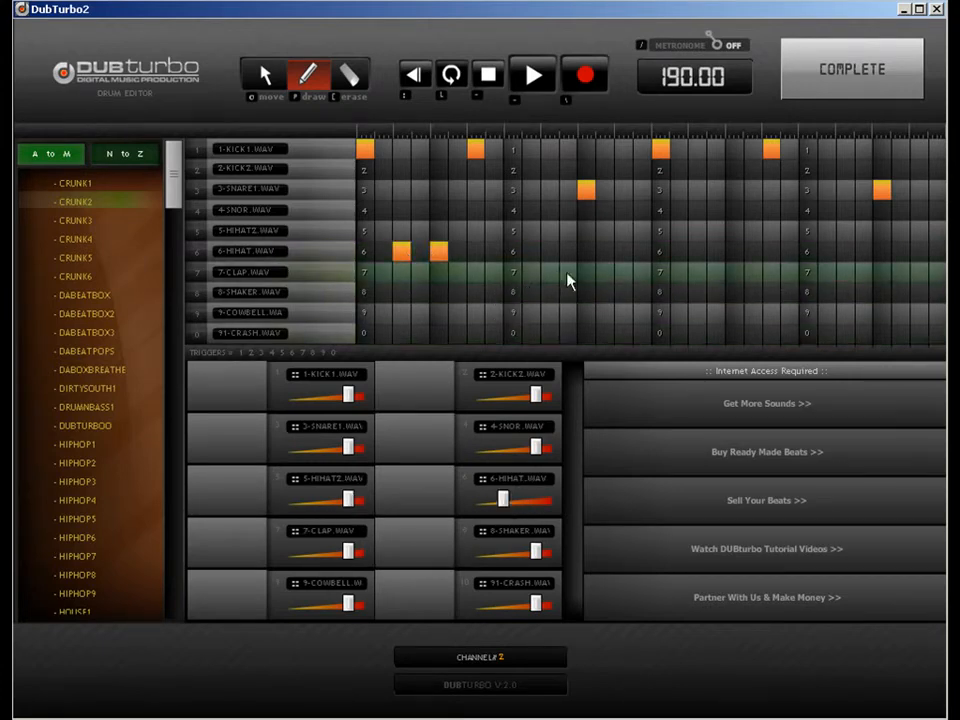
Step: Move the two 6-HIHAT hits onto cells 1 and 7, in line with the first two kicks
{"action": "key", "text": "q"}
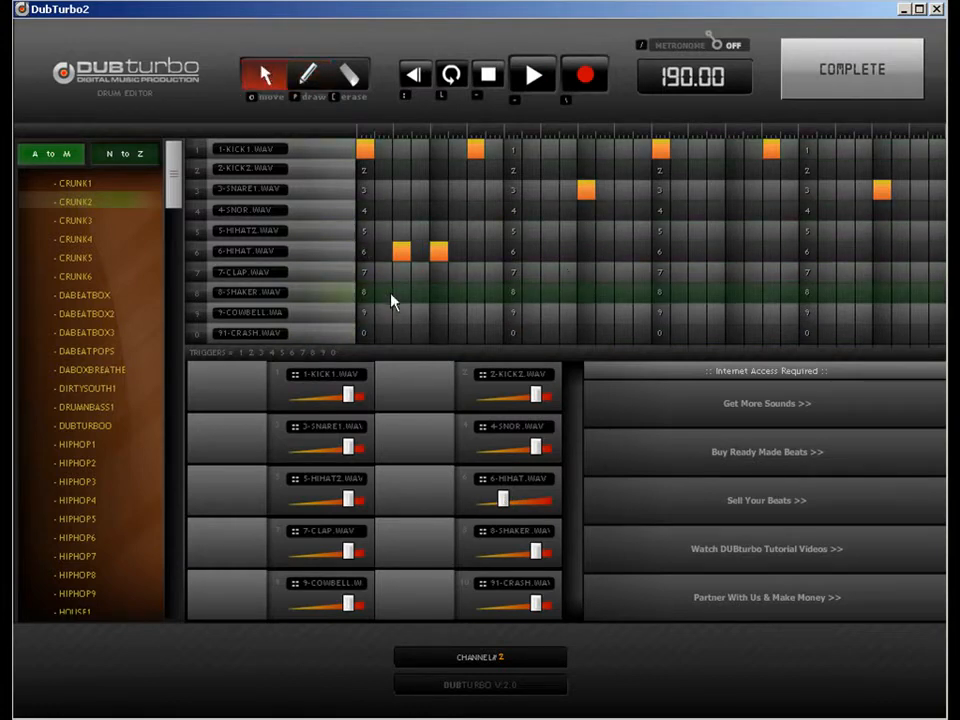
{"action": "left_click_drag", "start_coordinate": [401, 256], "coordinate": [364, 257]}
{"action": "left_click_drag", "start_coordinate": [494, 254], "coordinate": [476, 259]}
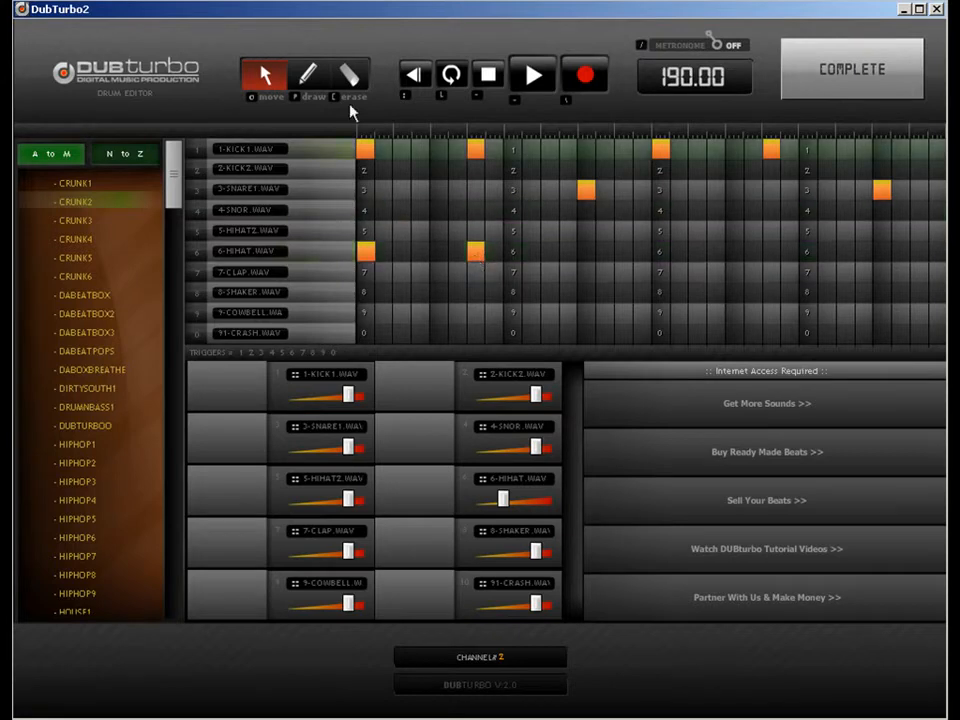
Step: Add 6-HIHAT hits on cells 17, 23, 29 and 31 of track 2's pattern
{"action": "left_click", "coordinate": [318, 82]}
{"action": "left_click", "coordinate": [660, 252]}
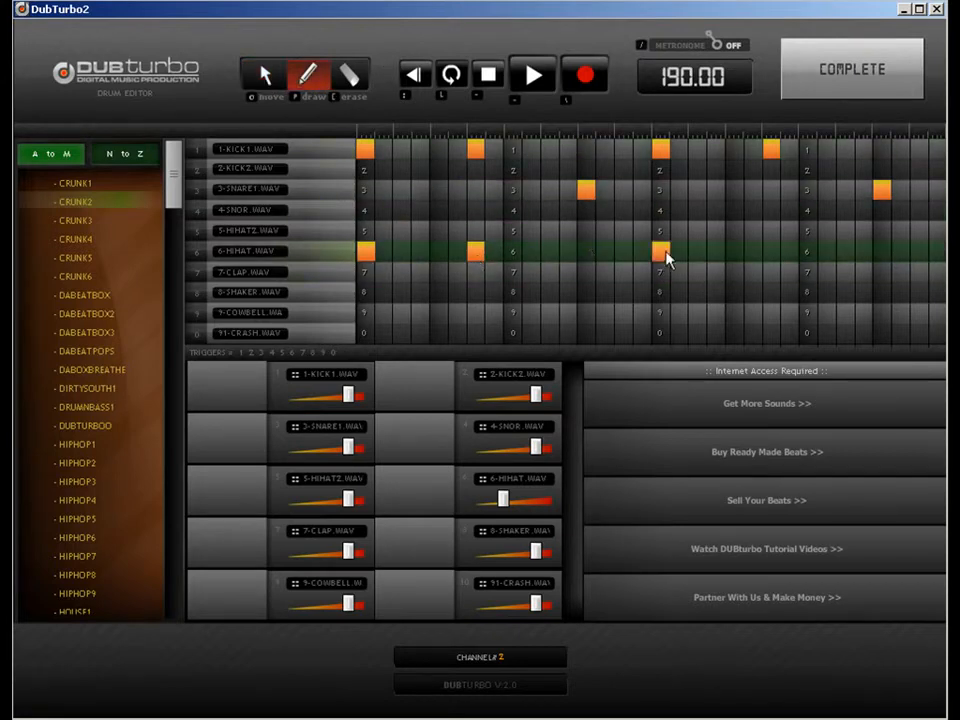
{"action": "left_click", "coordinate": [771, 252]}
{"action": "left_click", "coordinate": [851, 69]}
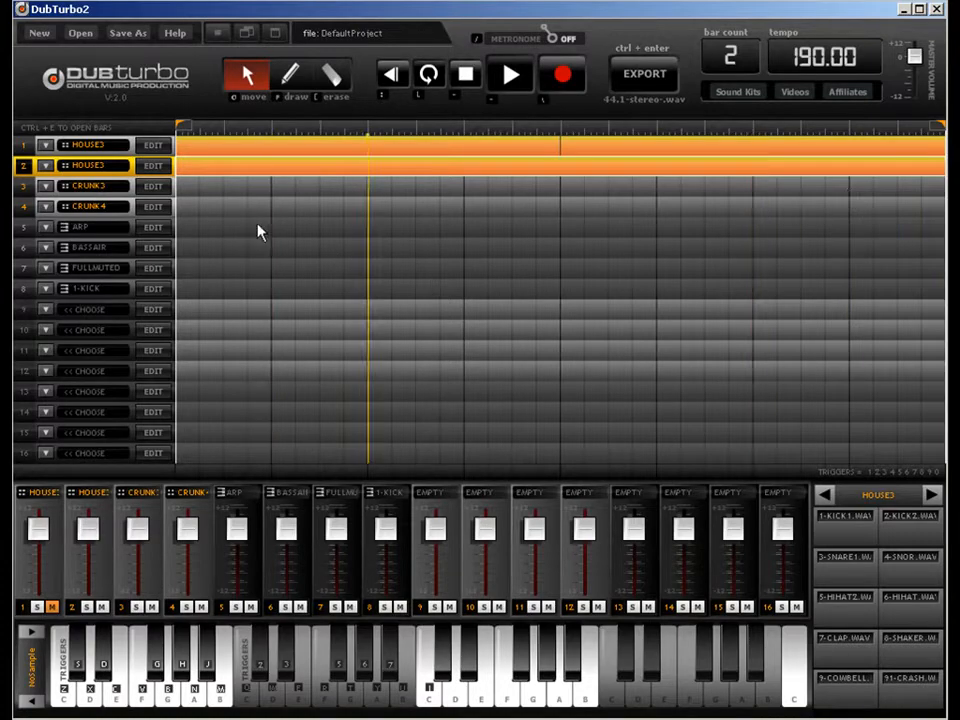
{"action": "left_click", "coordinate": [152, 166]}
{"action": "left_click", "coordinate": [307, 78]}
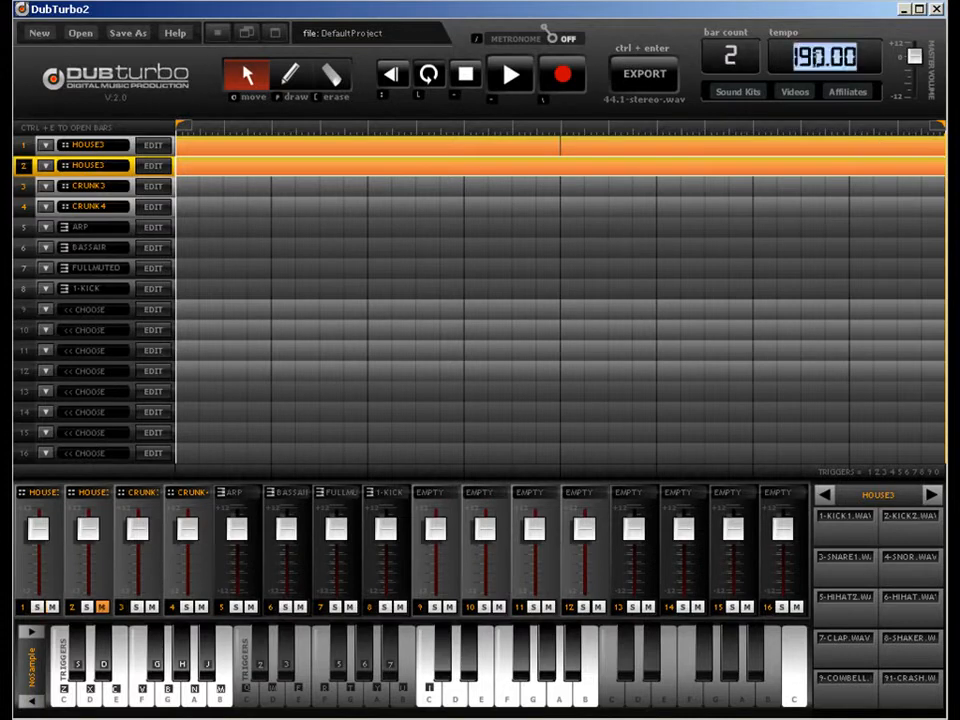
Step: Set the tempo back to 90 to play track 1's pattern with track 2 muted
{"action": "left_click", "coordinate": [818, 58]}
{"action": "type", "text": "90"}
{"action": "key", "text": "Return"}
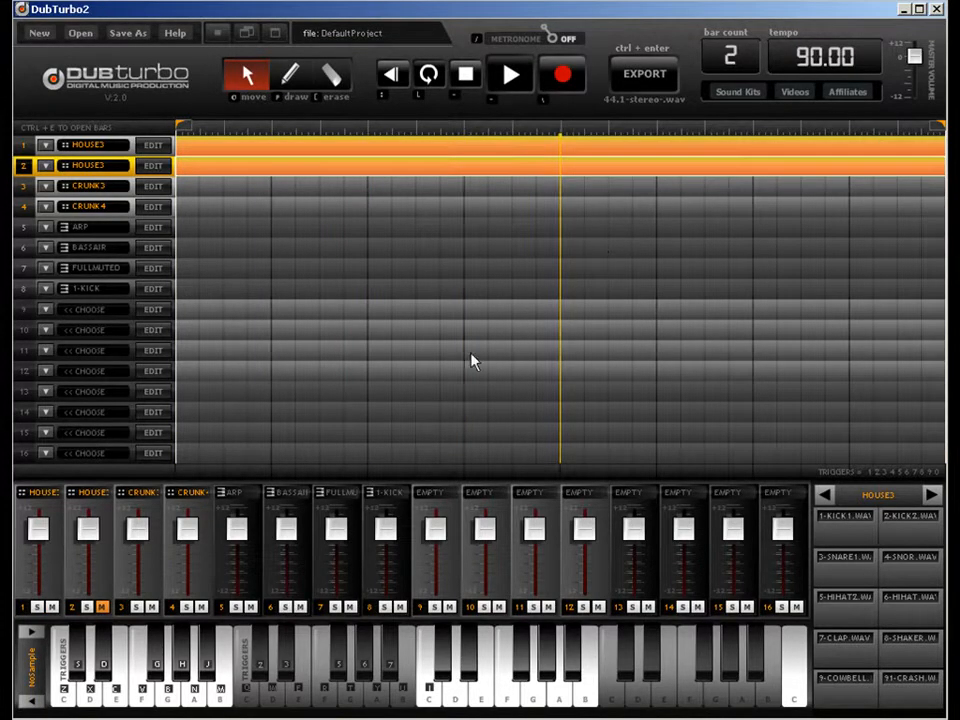
Step: Set the tempo to 180, mute track 1 and unmute track 2
{"action": "left_click", "coordinate": [815, 60]}
{"action": "type", "text": "180"}
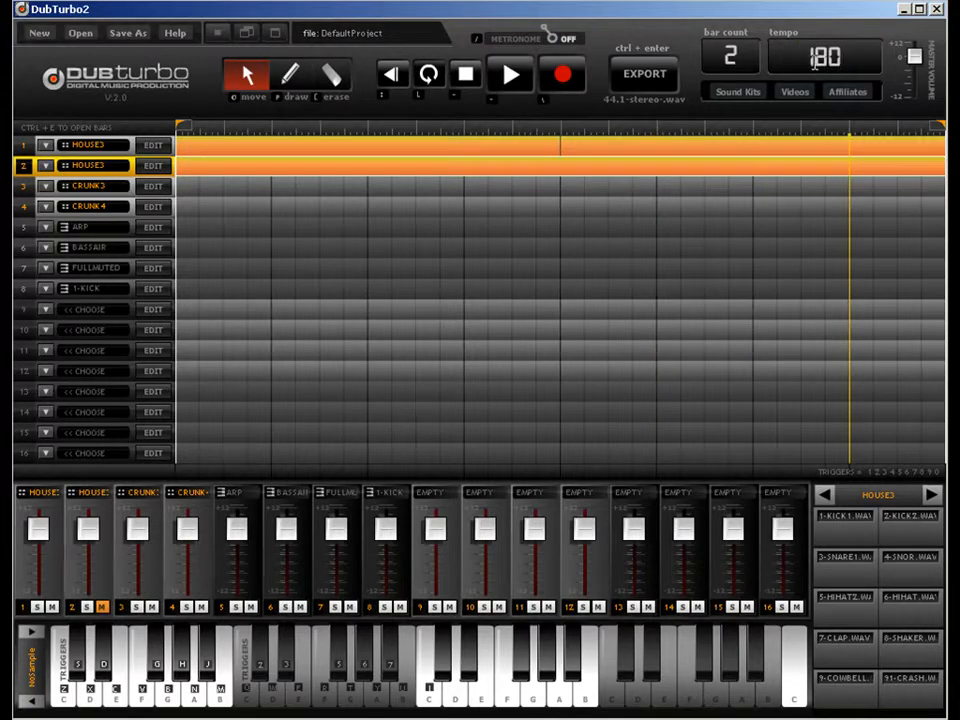
{"action": "key", "text": "Return"}
{"action": "left_click", "coordinate": [52, 606]}
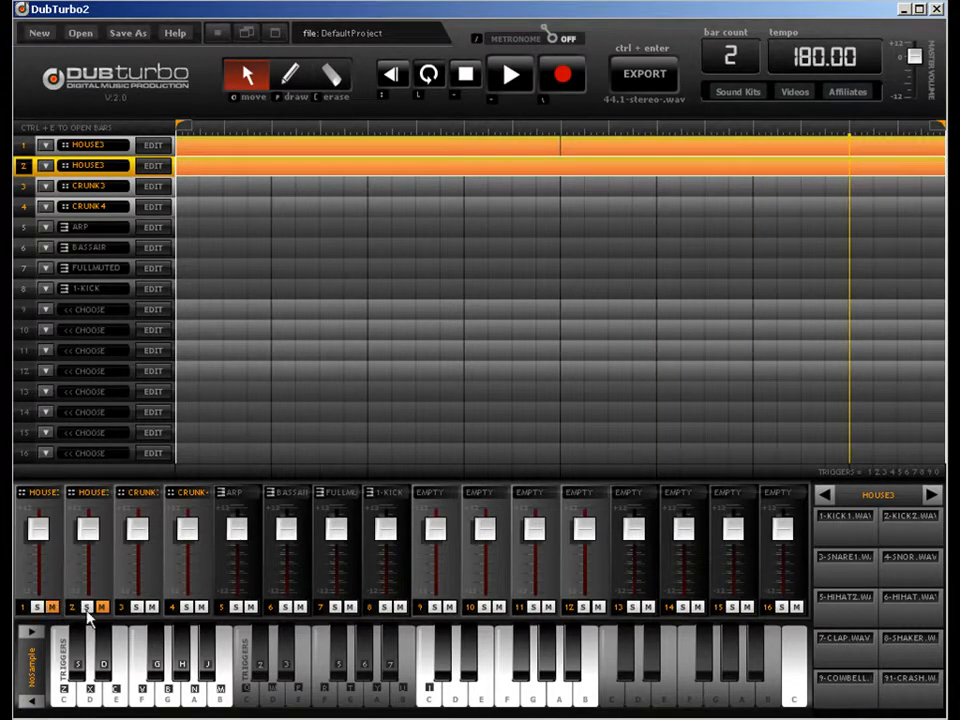
{"action": "left_click", "coordinate": [102, 606]}
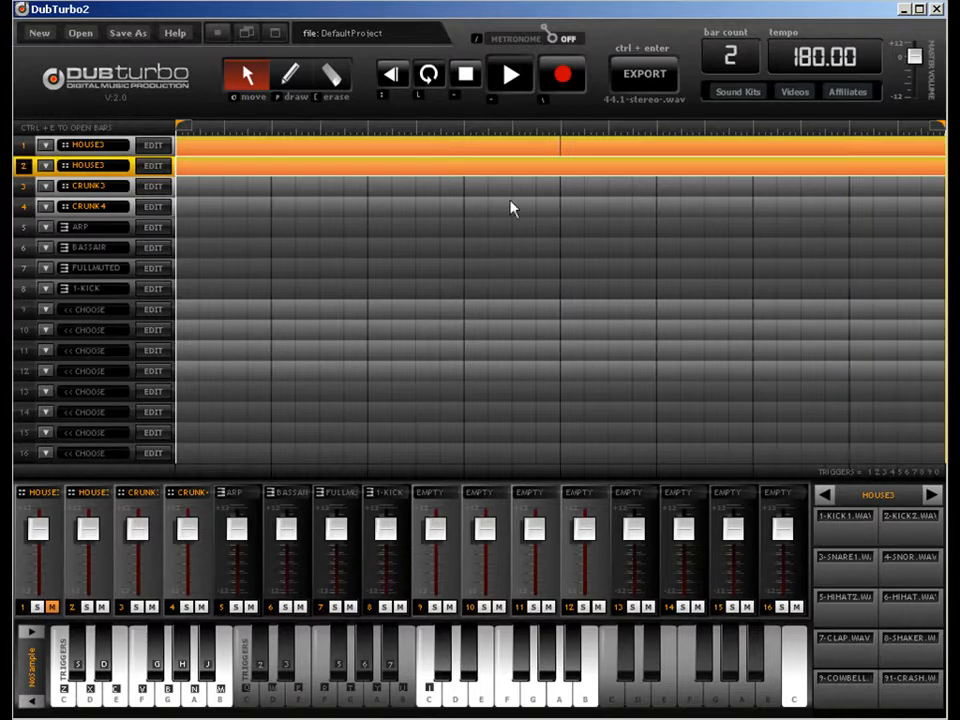
Step: Set the bar count to 4, repeat track 2's clip over bars 3 and 4, and extend the loop to the end of bar 4
{"action": "double_click", "coordinate": [728, 55]}
{"action": "type", "text": "4"}
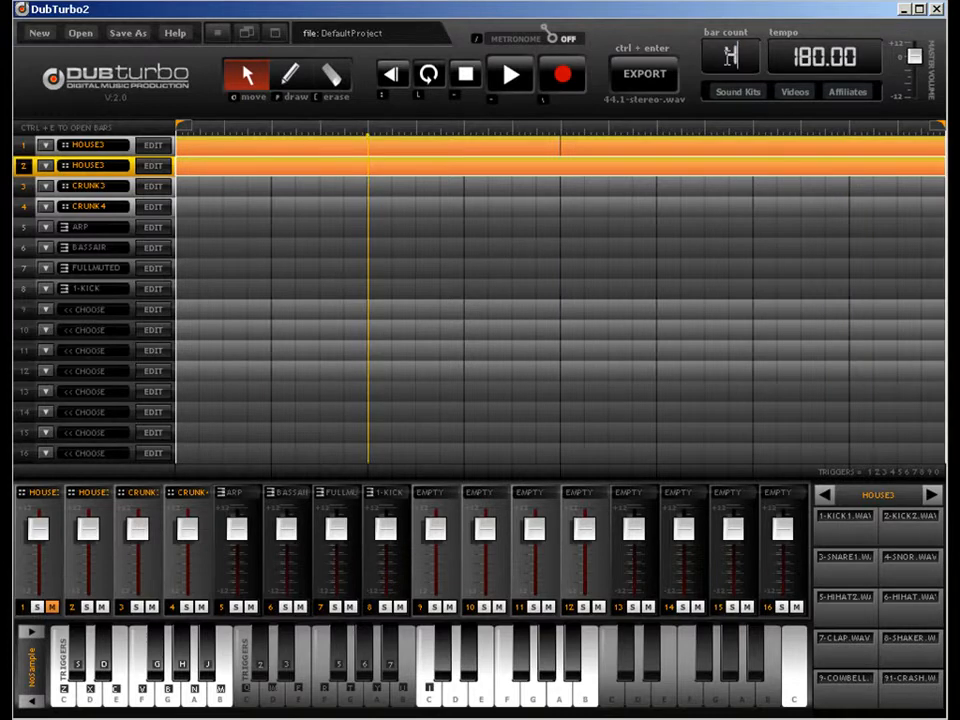
{"action": "key", "text": "Return"}
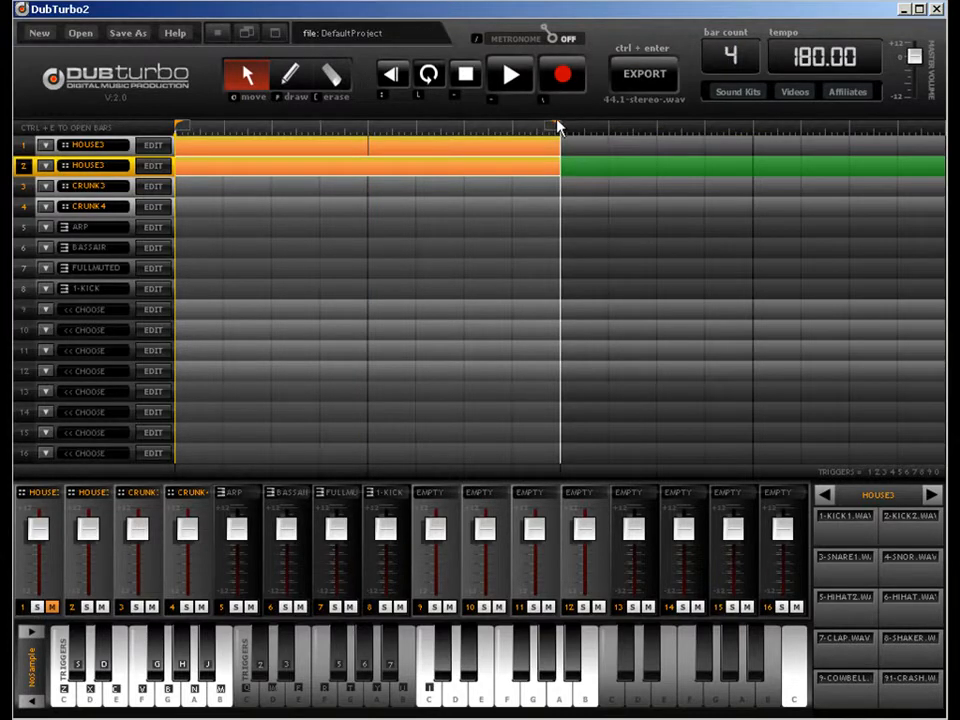
{"action": "left_click_drag", "start_coordinate": [561, 129], "coordinate": [940, 125]}
Step: Add 1-KICK1 hits on cells 21, 25, 29 and 31 of track 2's second clip and play the arrangement
{"action": "left_click", "coordinate": [583, 175]}
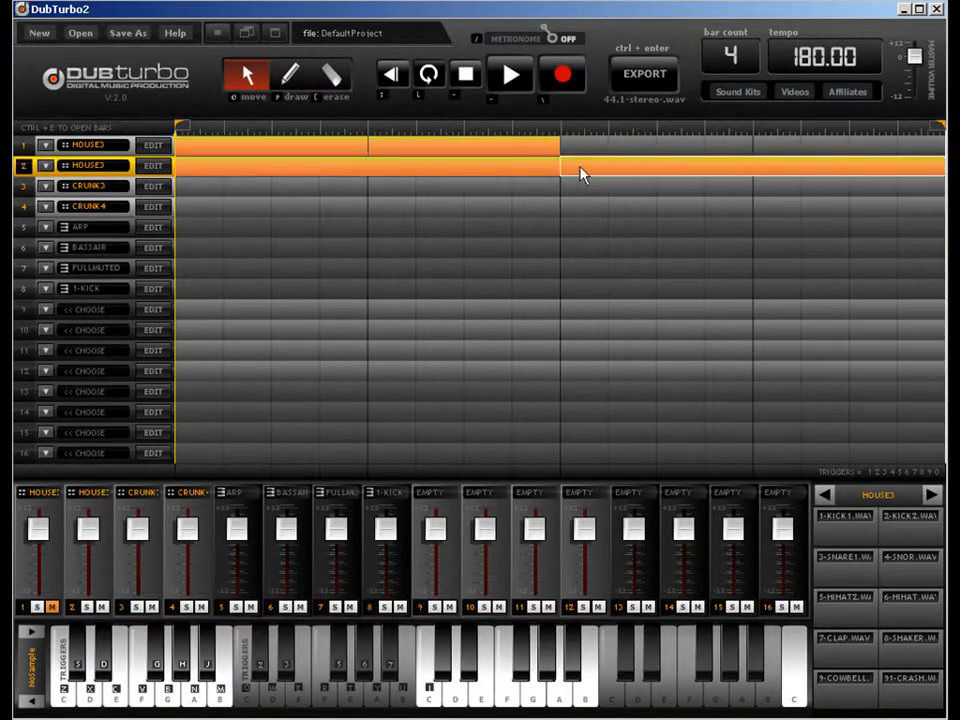
{"action": "key", "text": "ctrl+e"}
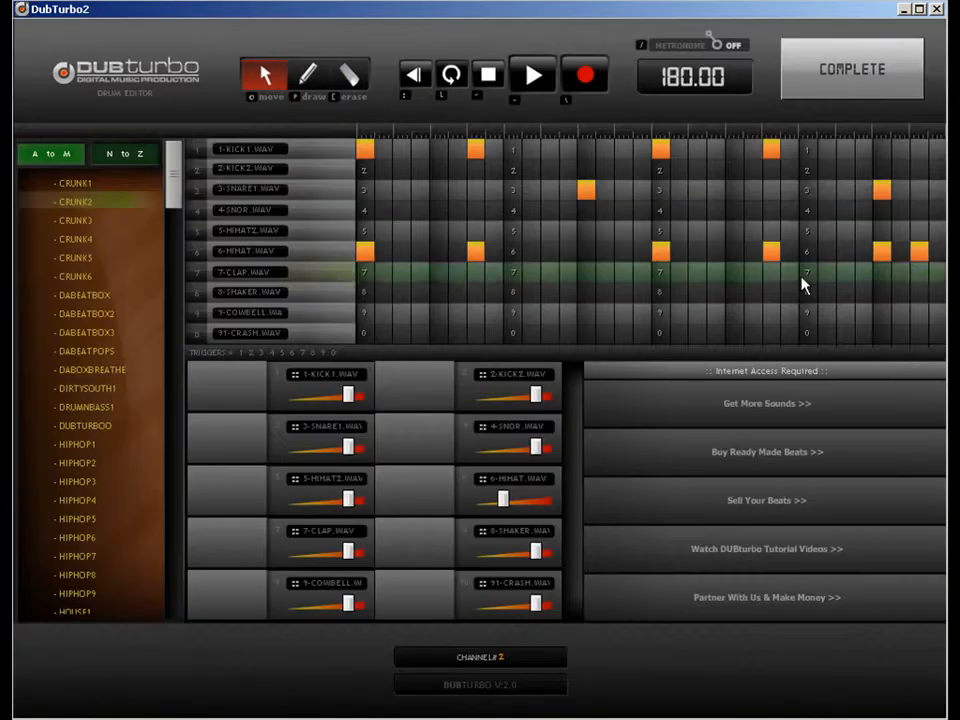
{"action": "left_click", "coordinate": [307, 90]}
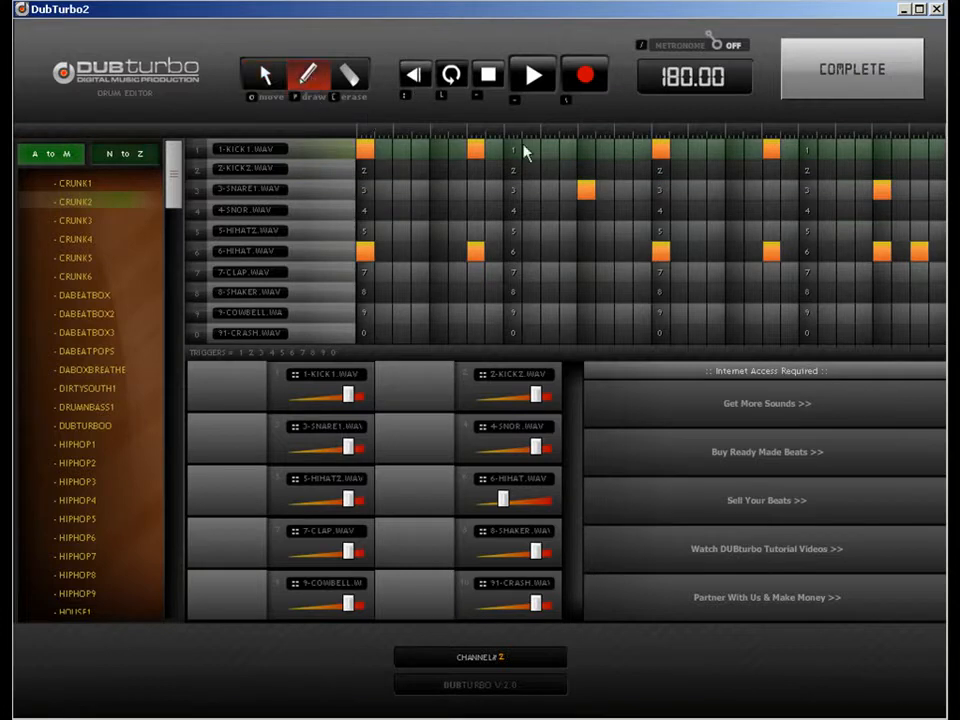
{"action": "left_click", "coordinate": [737, 151]}
{"action": "left_click", "coordinate": [807, 151]}
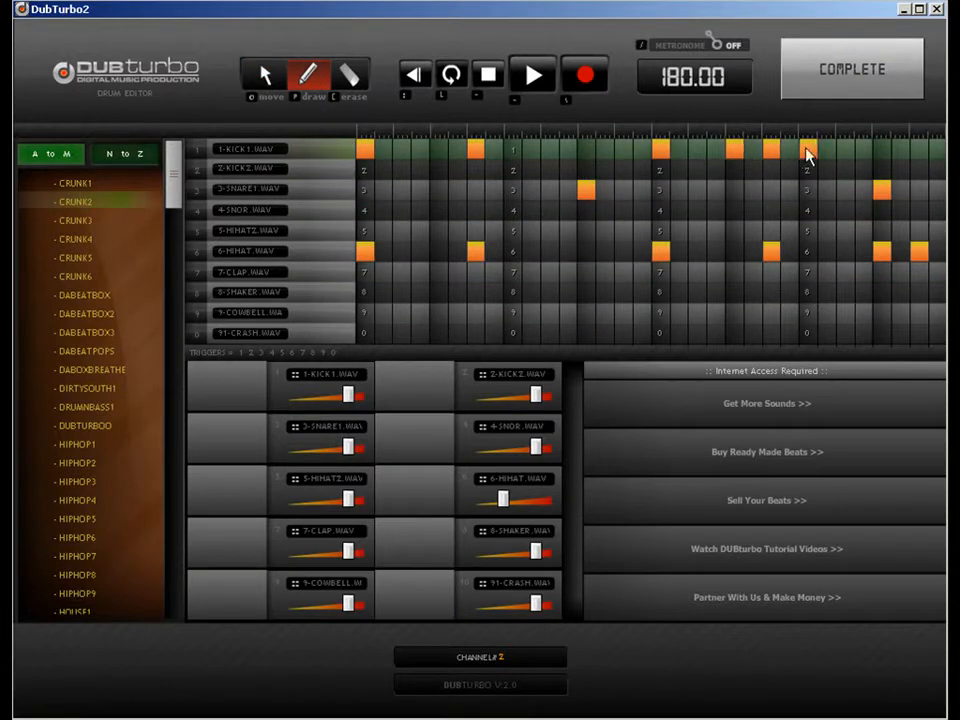
{"action": "left_click", "coordinate": [881, 152]}
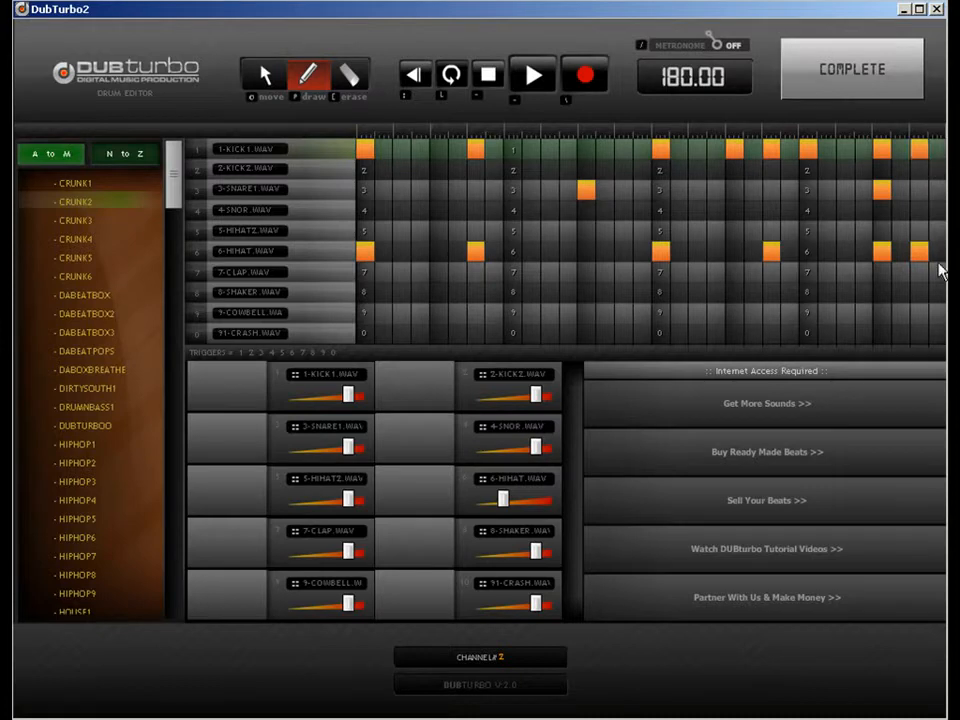
{"action": "left_click", "coordinate": [814, 69]}
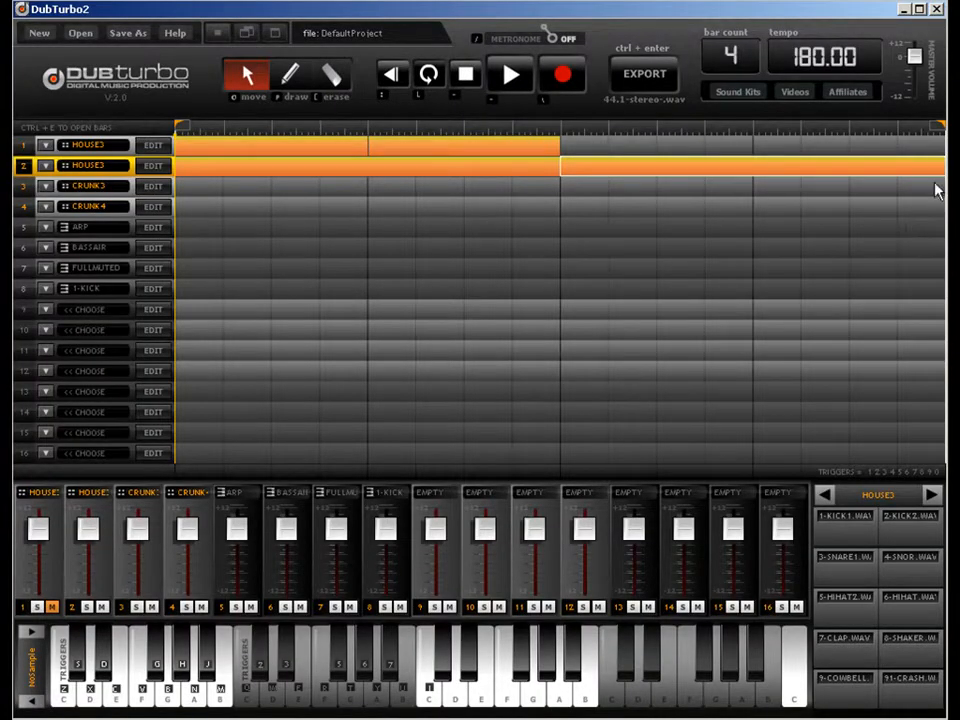
{"action": "key", "text": "space"}
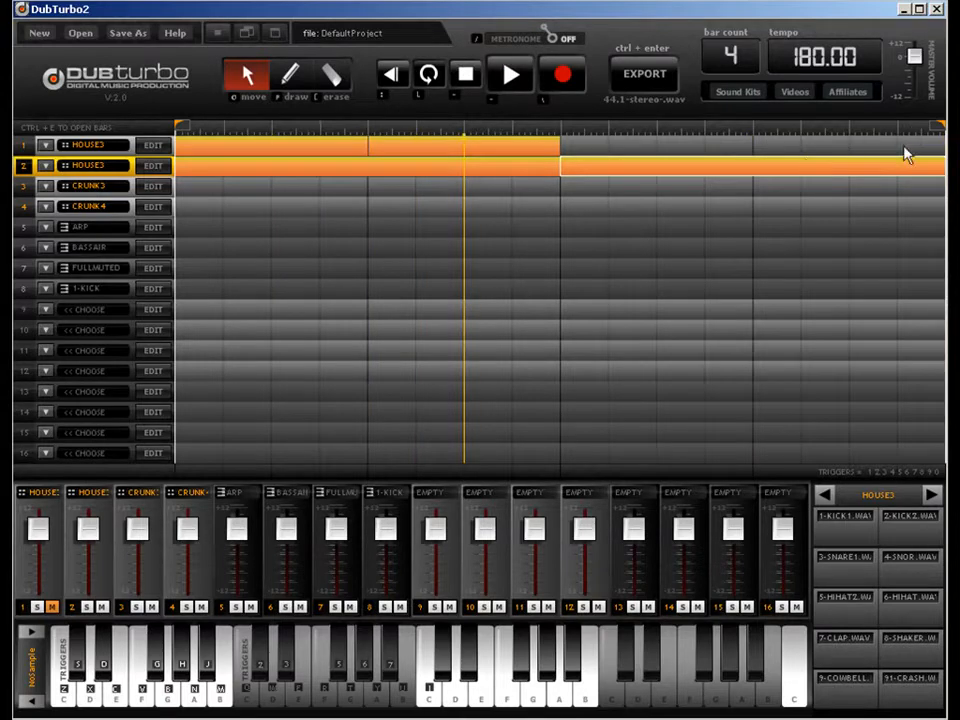
Step: Erase the second HOUSE3 clip on track 1 and the first clip on track 2
{"action": "left_click", "coordinate": [330, 75]}
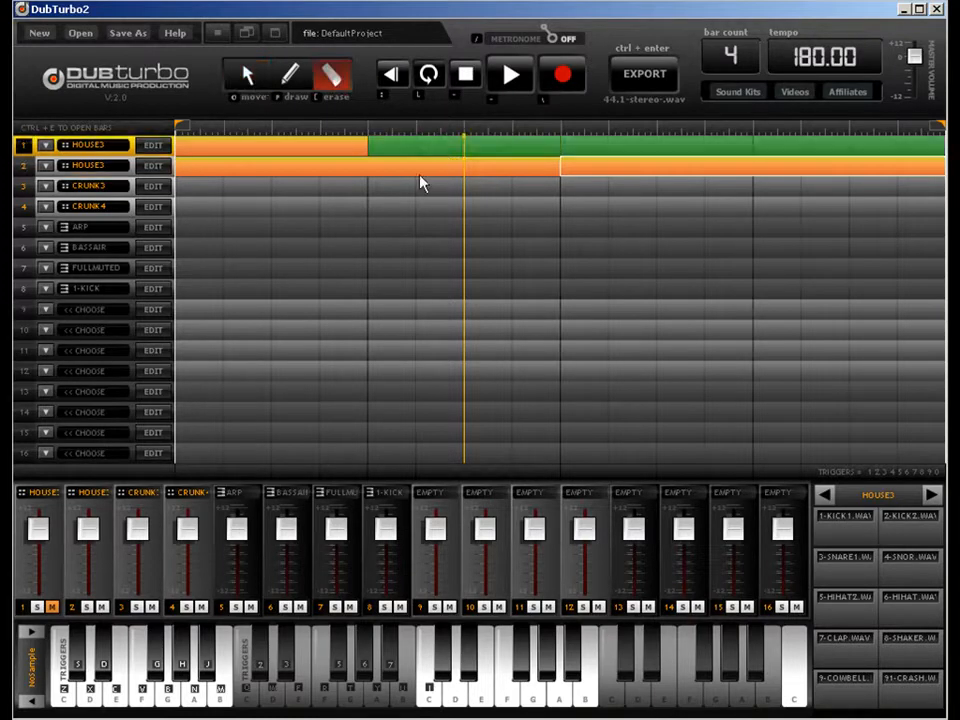
{"action": "left_click", "coordinate": [428, 146]}
{"action": "left_click", "coordinate": [325, 167]}
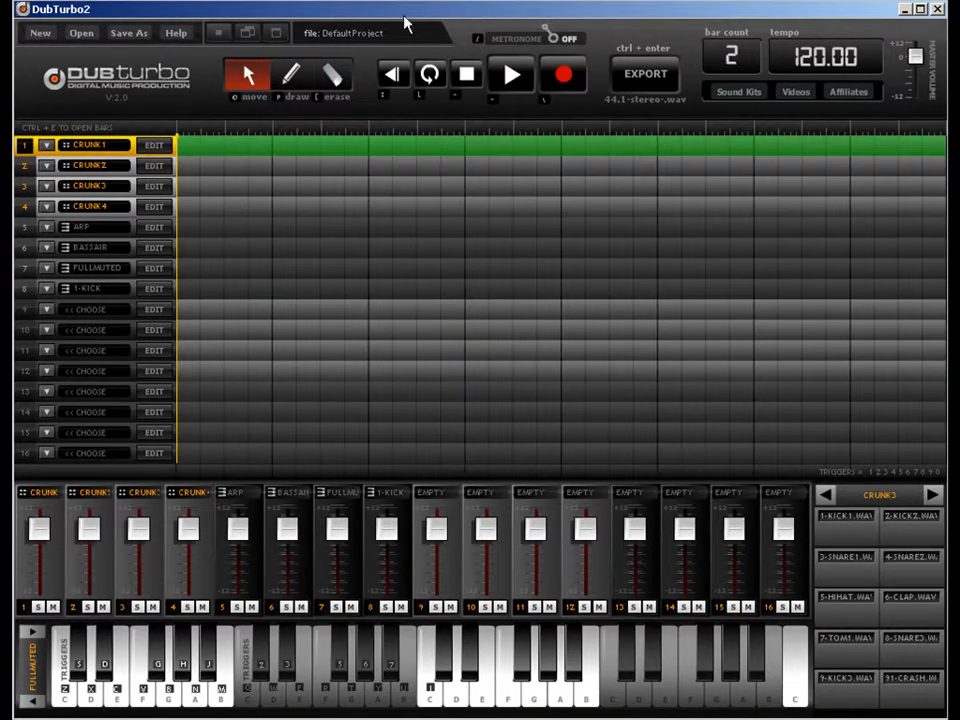
Step: Draw clips on track 1 to fill both bars of the two-bar project
{"action": "left_click", "coordinate": [291, 76]}
{"action": "left_click", "coordinate": [392, 146]}
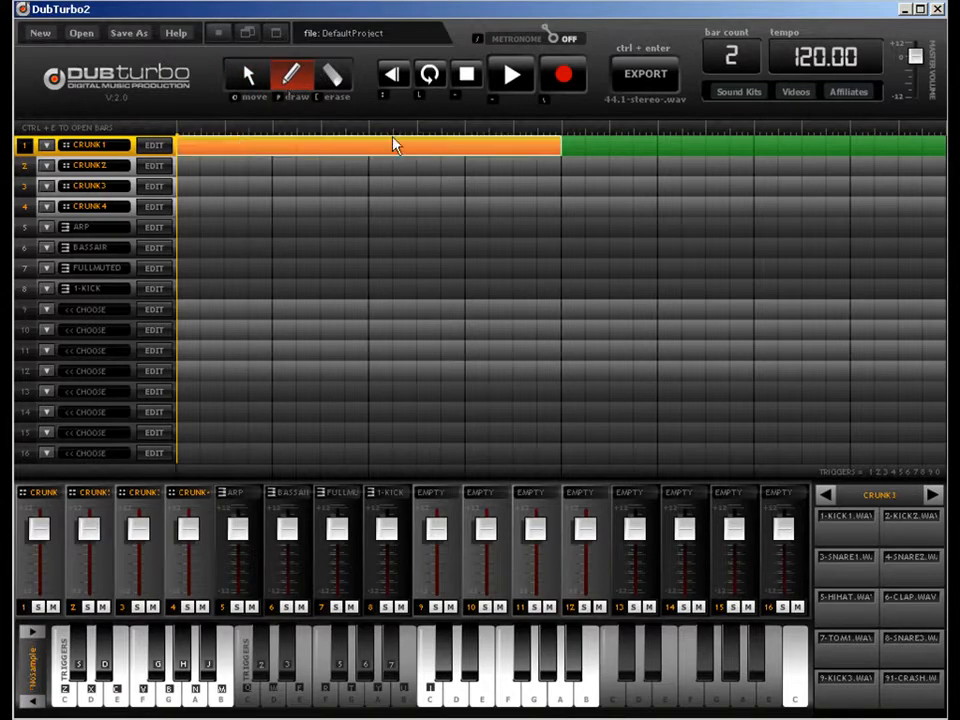
{"action": "left_click", "coordinate": [838, 146]}
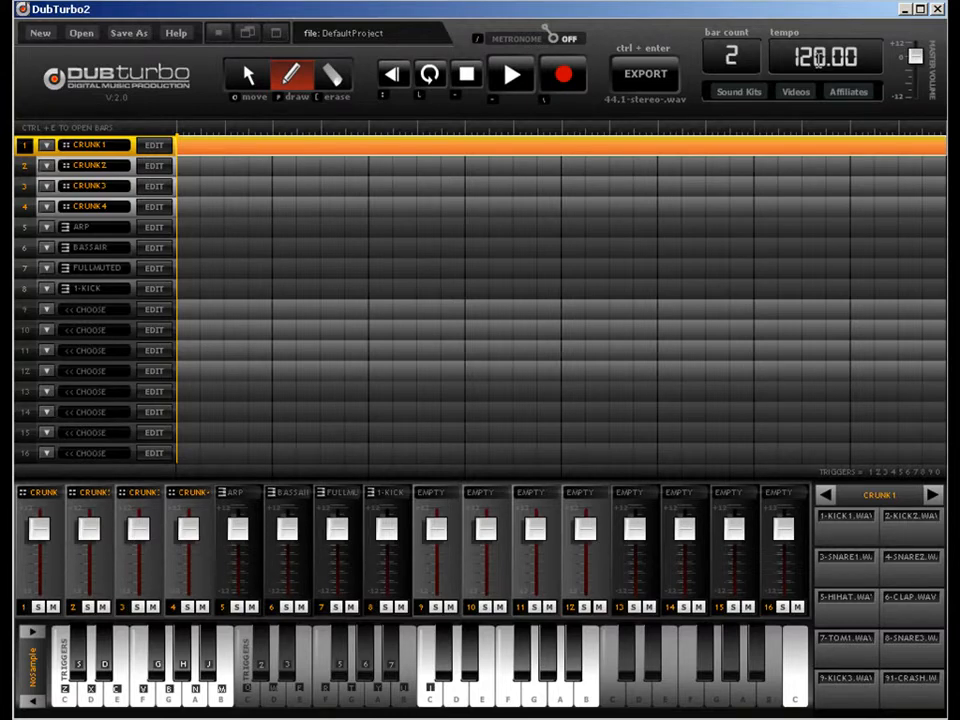
{"action": "double_click", "coordinate": [818, 58]}
{"action": "left_click", "coordinate": [245, 75]}
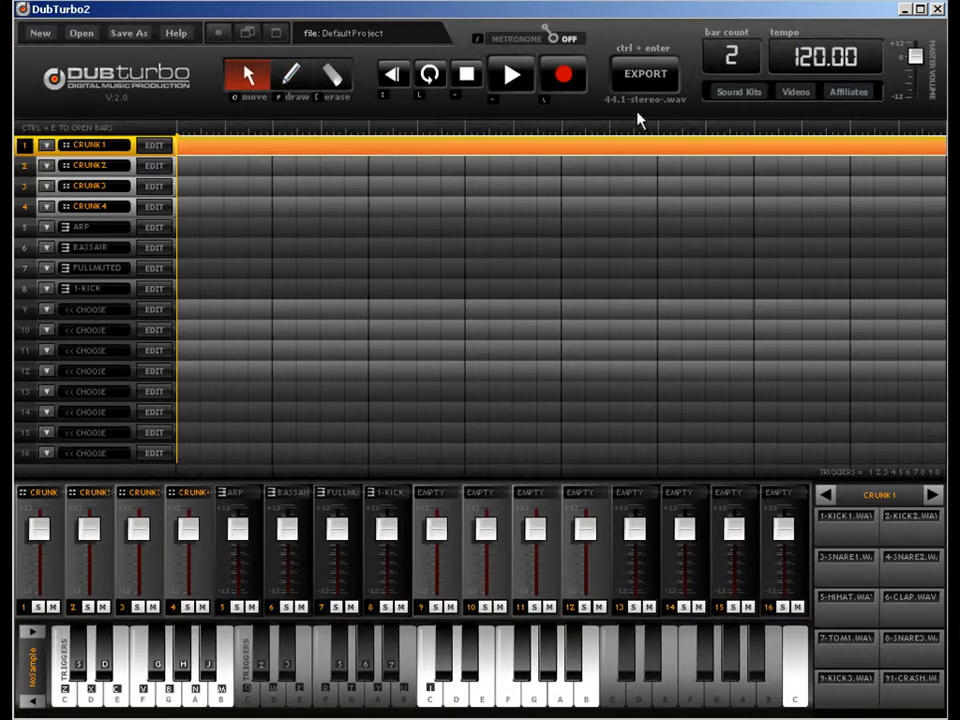
Step: Open track 1 in the drum editor and load the HOUSE3 kit
{"action": "left_click", "coordinate": [154, 146]}
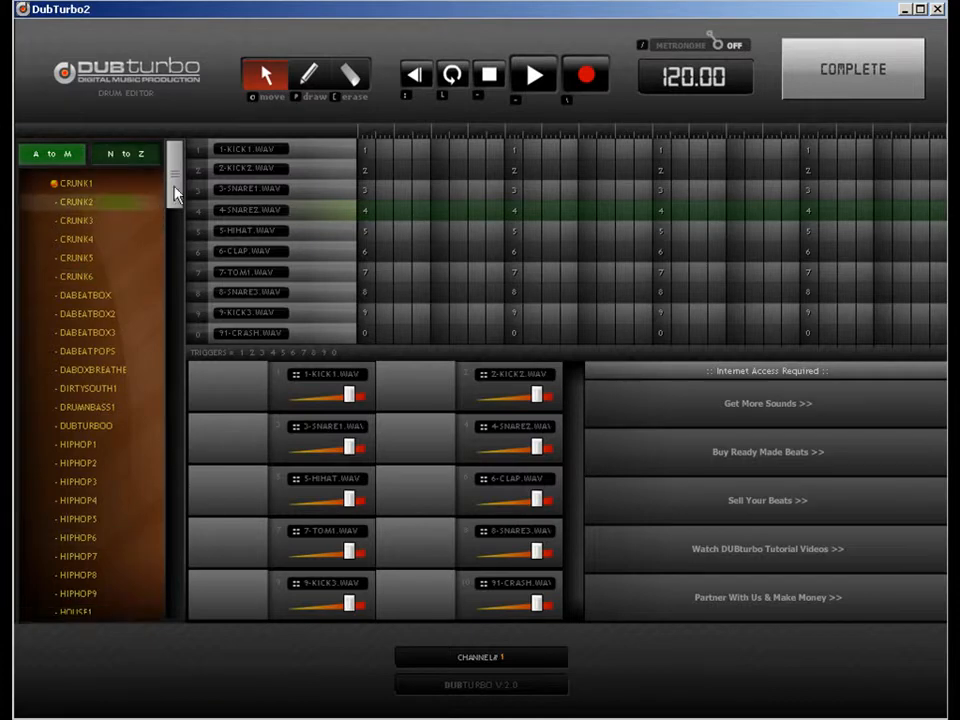
{"action": "scroll", "coordinate": [176, 193], "scroll_direction": "down", "scroll_amount": 1}
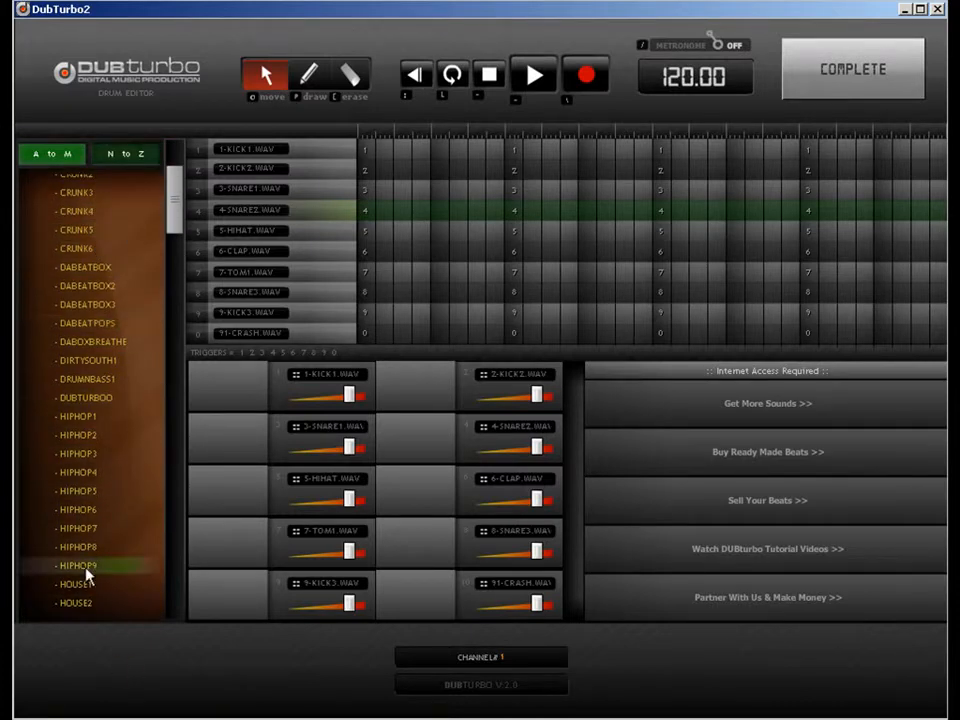
{"action": "scroll", "coordinate": [178, 212], "scroll_direction": "down", "scroll_amount": 2}
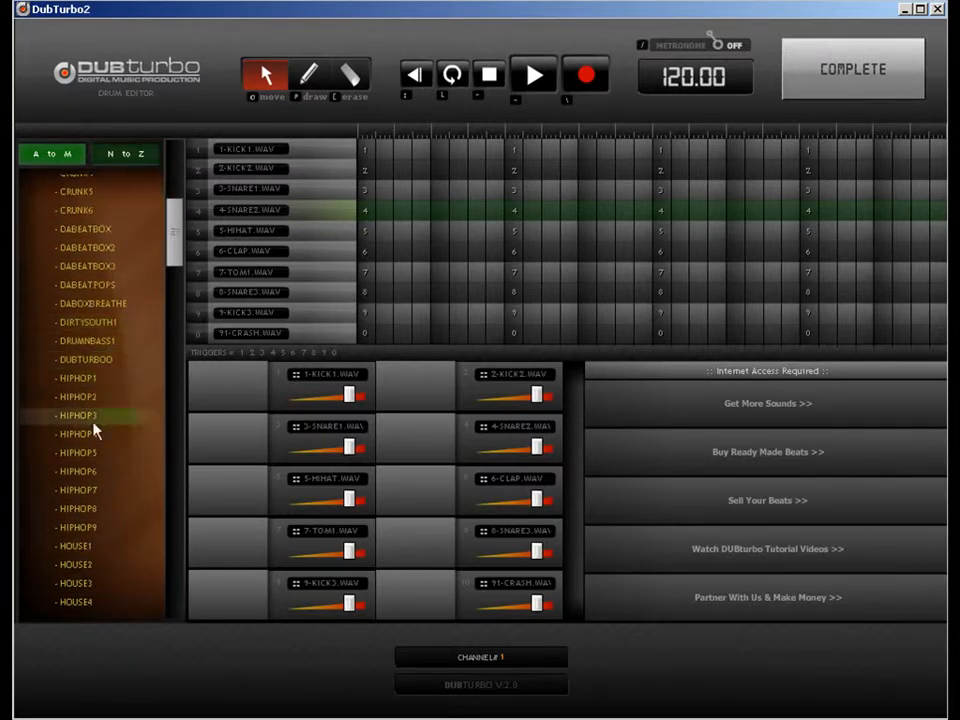
{"action": "left_click", "coordinate": [75, 583]}
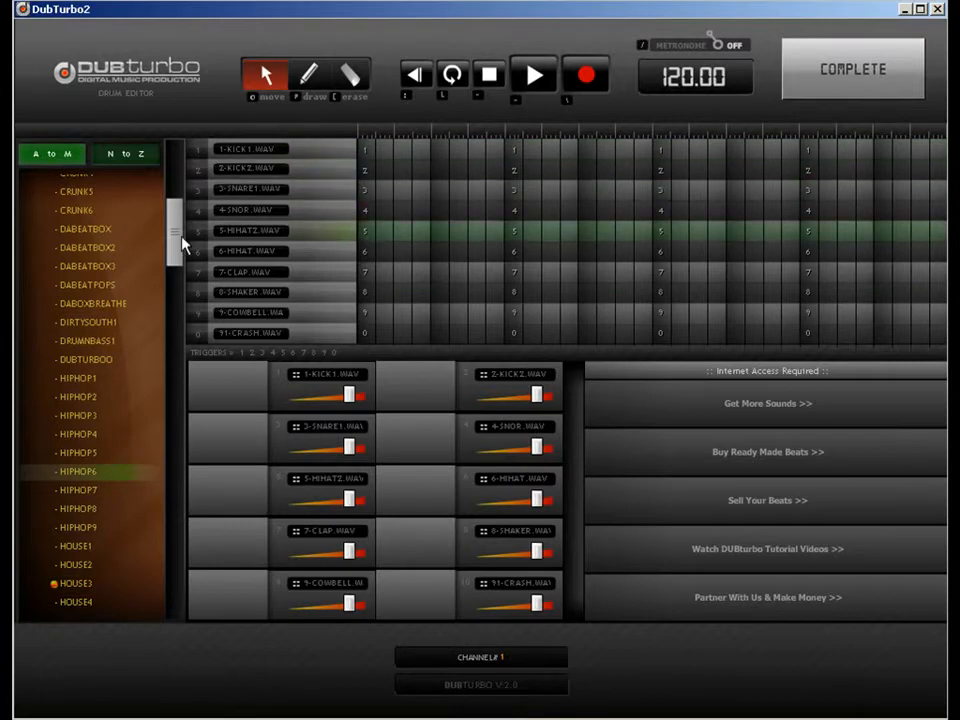
{"action": "left_click_drag", "start_coordinate": [175, 232], "coordinate": [180, 285]}
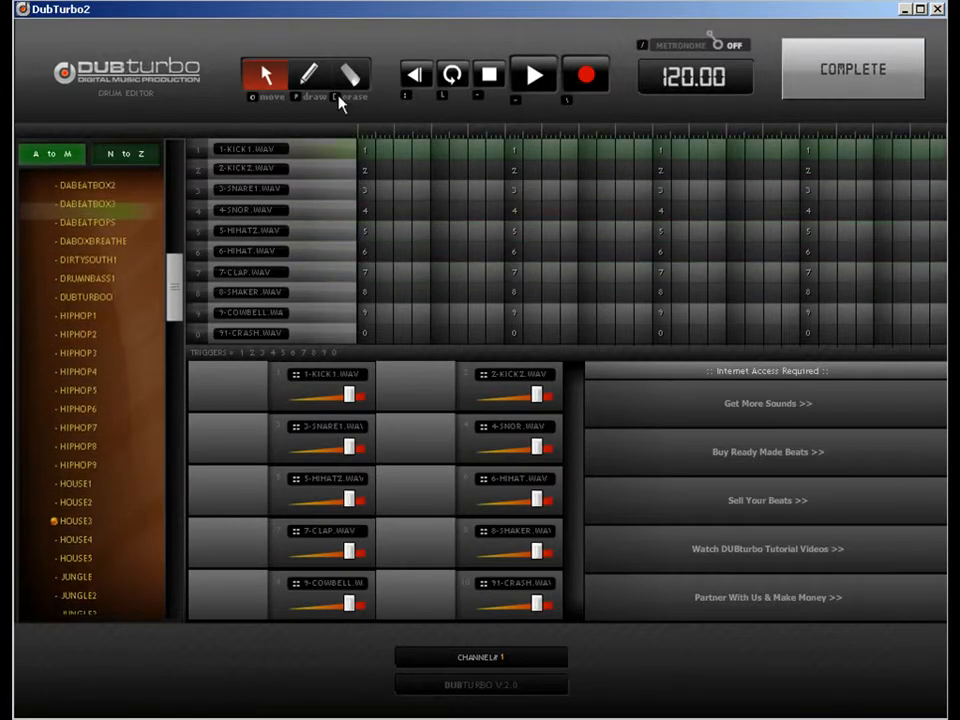
Step: Draw 1-KICK1 hits on cells 1, 5, 9, 13, 17, 21, 25, 29 and 31, erasing the stray hit on cell 22
{"action": "left_click", "coordinate": [308, 76]}
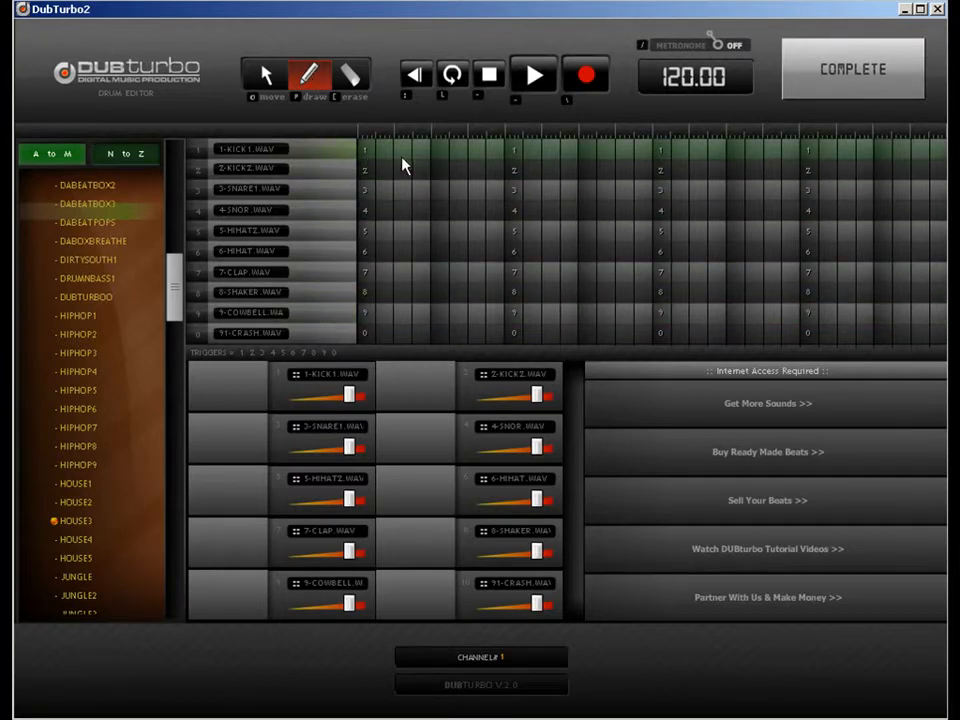
{"action": "left_click", "coordinate": [438, 152]}
{"action": "left_click", "coordinate": [513, 150]}
{"action": "left_click", "coordinate": [587, 152]}
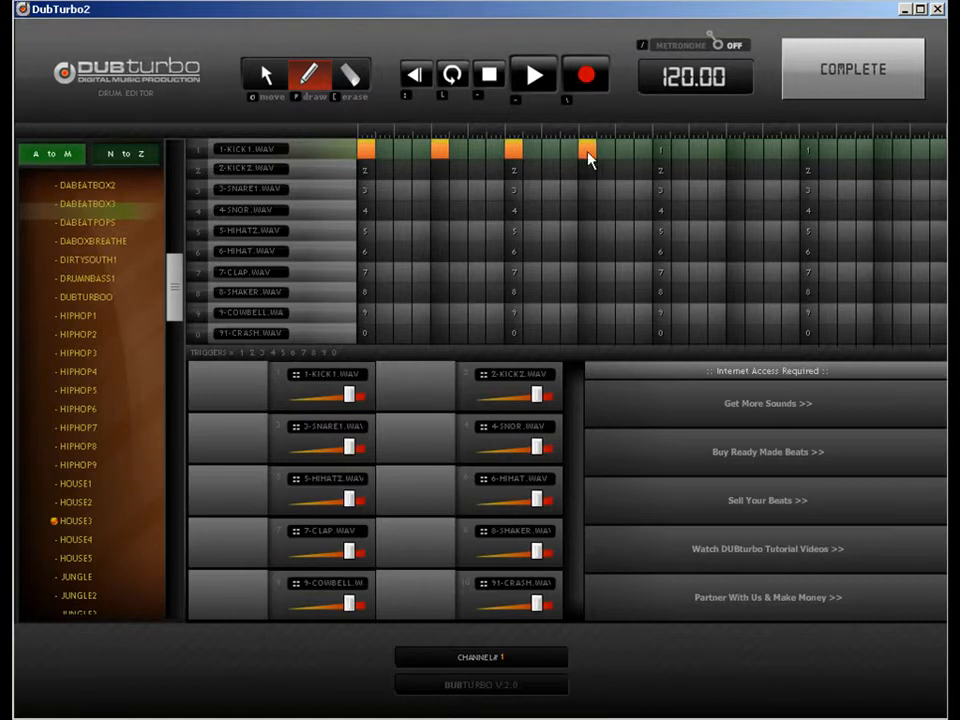
{"action": "left_click", "coordinate": [661, 152]}
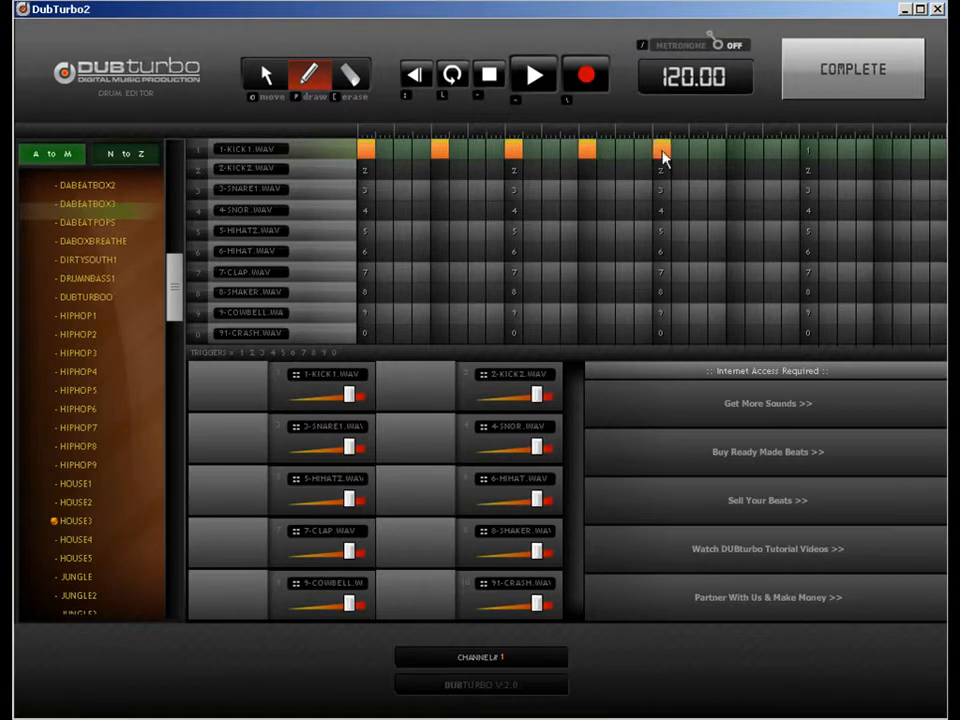
{"action": "left_click", "coordinate": [808, 152]}
{"action": "left_click", "coordinate": [882, 150]}
{"action": "left_click", "coordinate": [919, 150]}
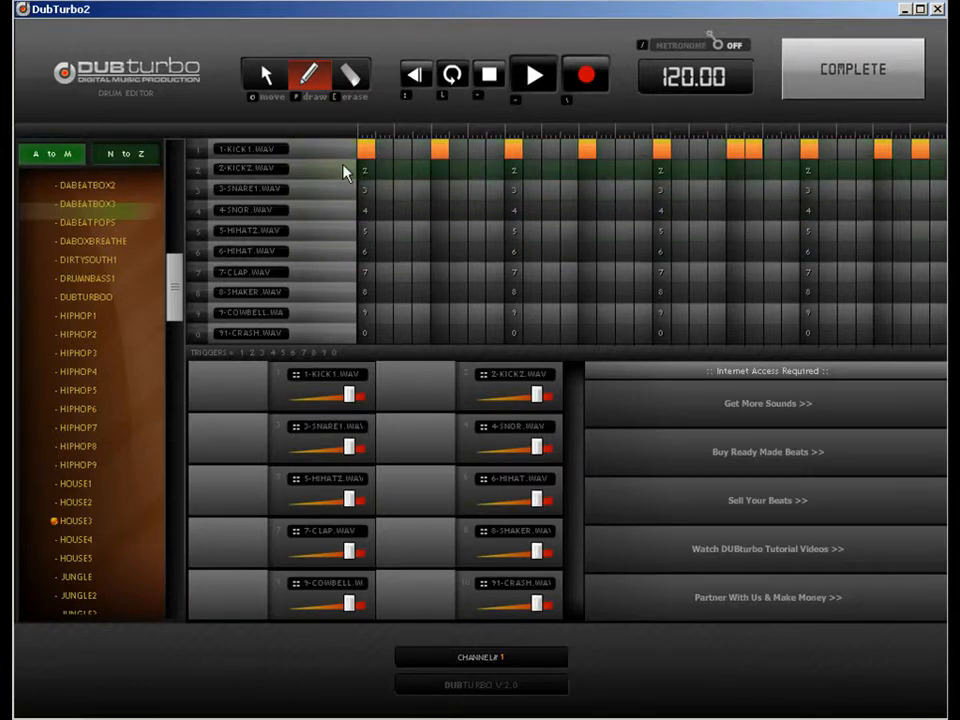
{"action": "left_click", "coordinate": [349, 75]}
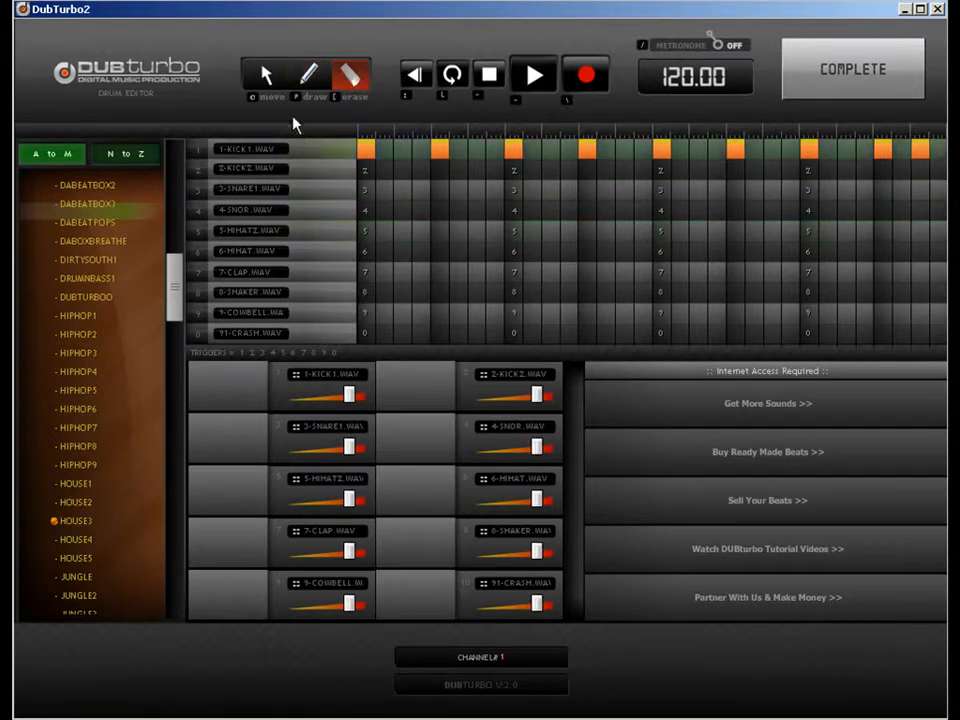
Step: Draw a 5-HIHAT2 hit on cell 3 and 6-HIHAT hits on cells 7, 11, 15, 19, 23, 27 and 31
{"action": "left_click", "coordinate": [310, 76]}
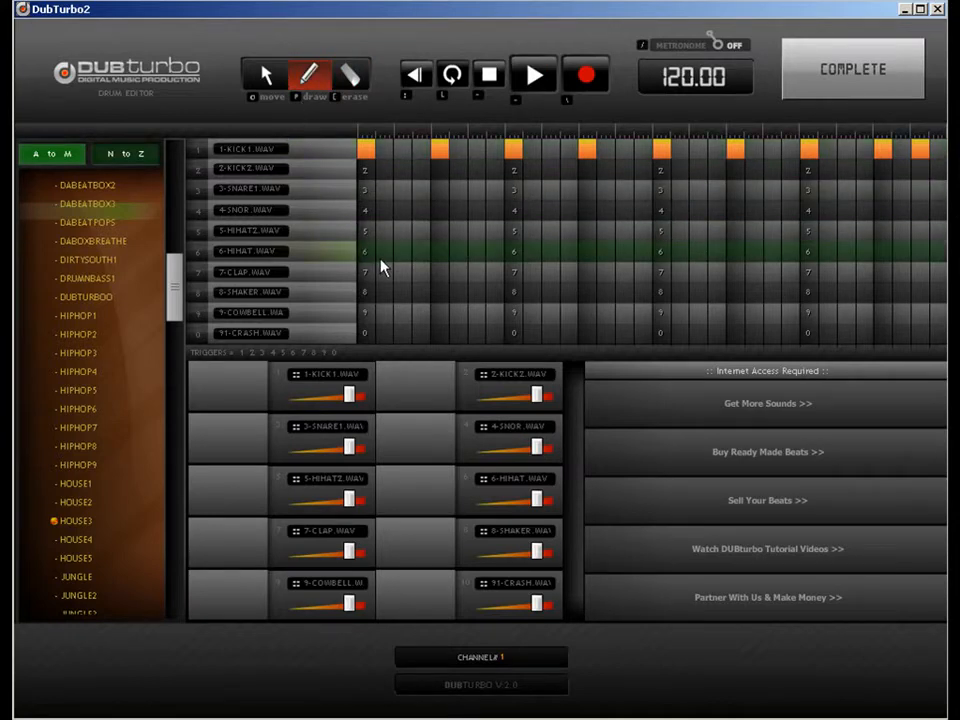
{"action": "left_click", "coordinate": [398, 233]}
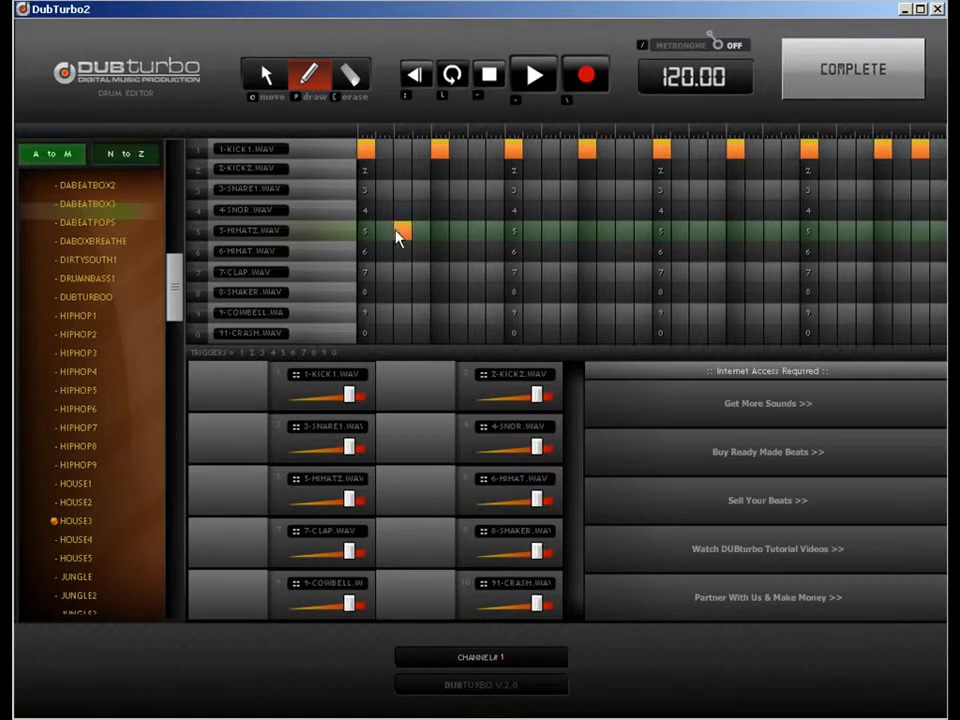
{"action": "left_click", "coordinate": [476, 251]}
{"action": "left_click", "coordinate": [550, 251]}
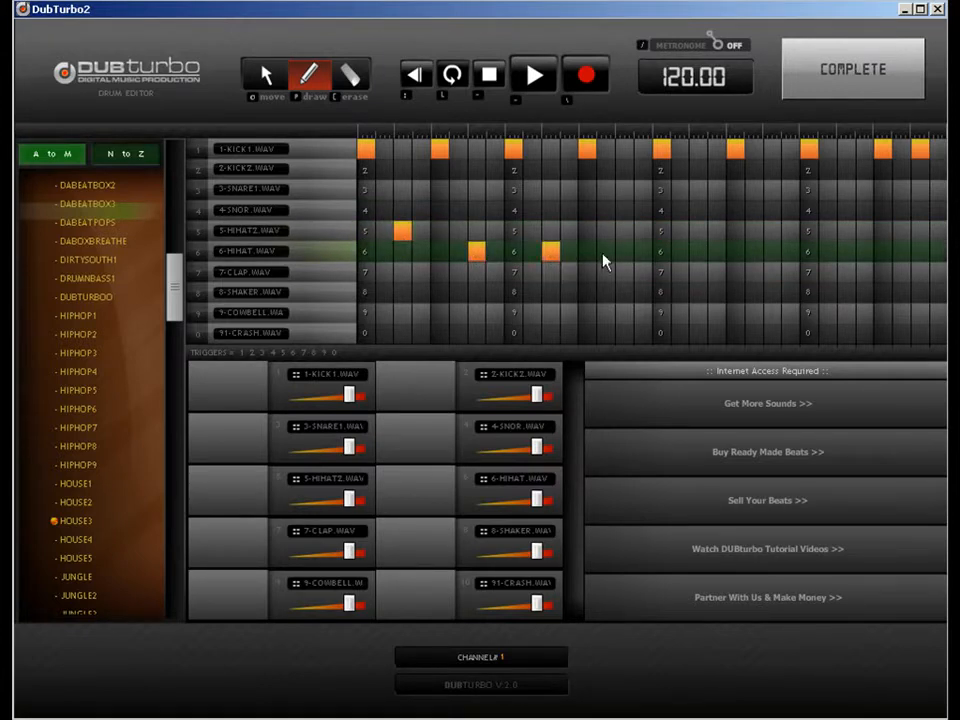
{"action": "left_click", "coordinate": [624, 251]}
{"action": "left_click", "coordinate": [698, 251]}
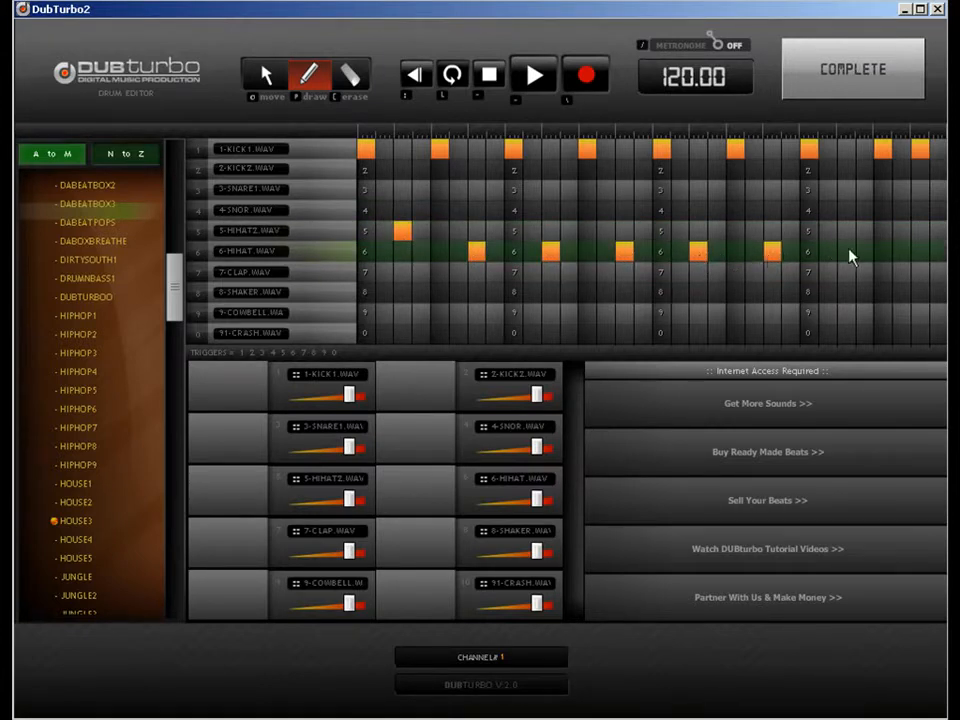
{"action": "left_click", "coordinate": [918, 252]}
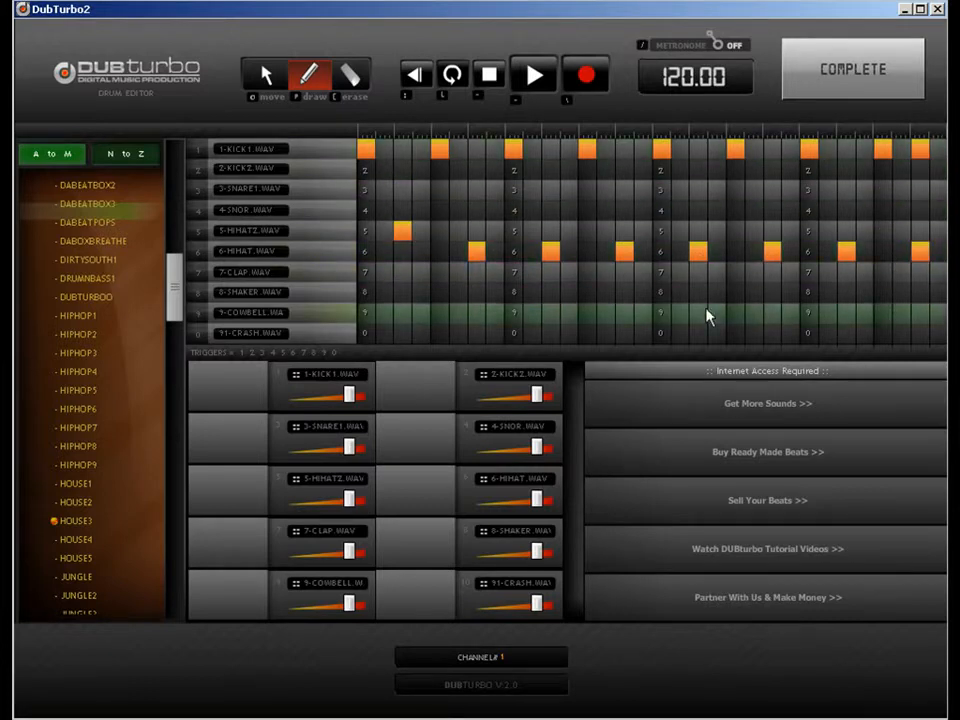
Step: Lower the 6-HIHAT and 5-HIHAT2 sample volumes to about half
{"action": "left_click_drag", "start_coordinate": [540, 498], "coordinate": [522, 500]}
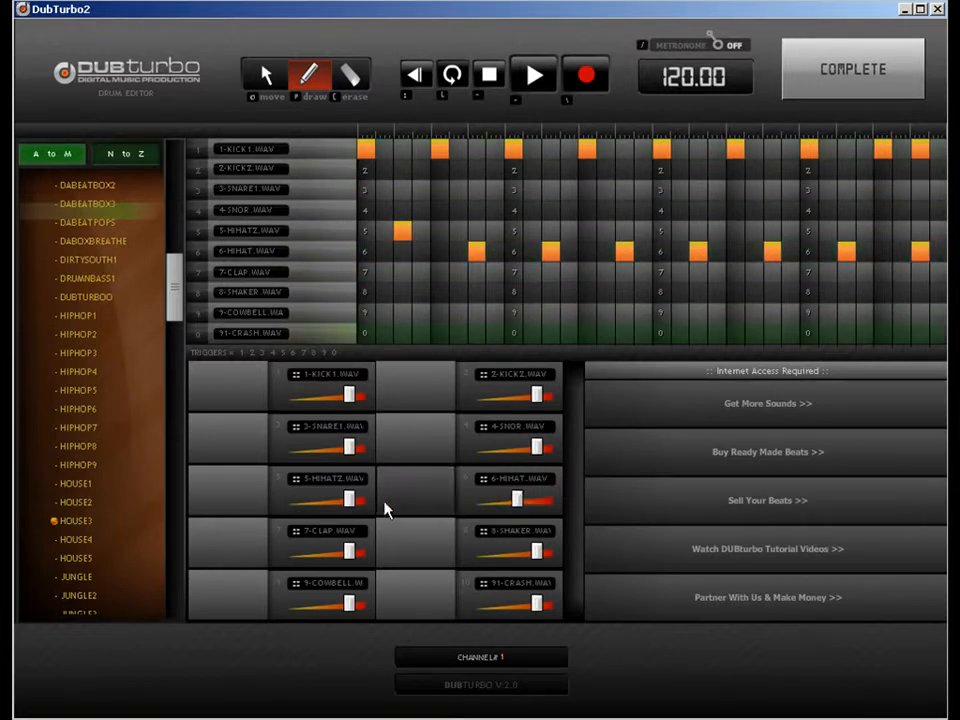
{"action": "left_click_drag", "start_coordinate": [349, 500], "coordinate": [340, 504]}
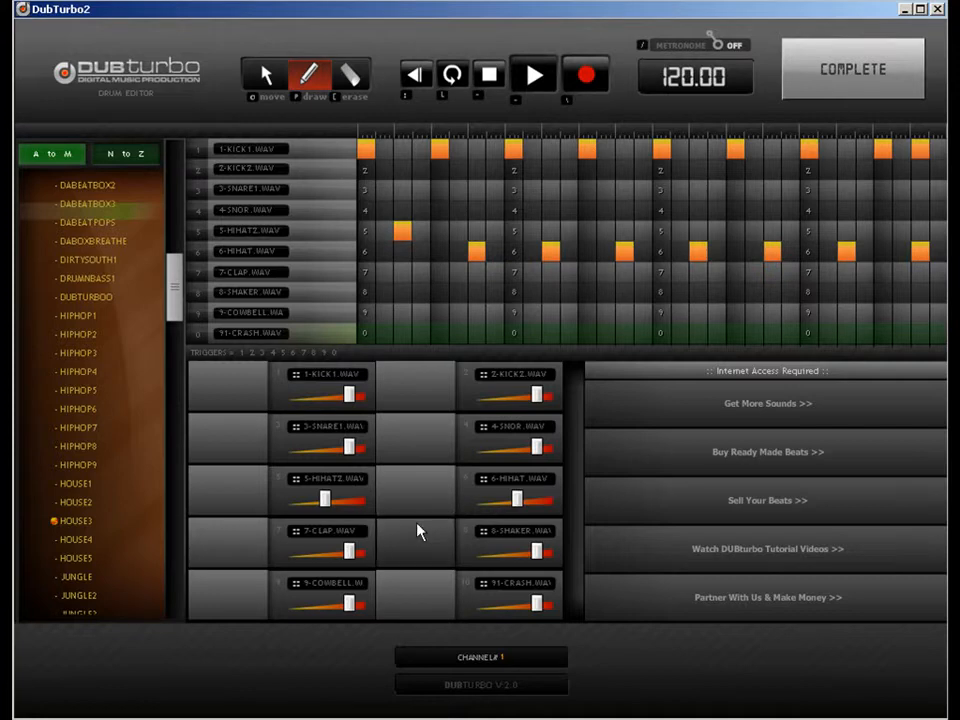
Step: Move the cell 3 hit from 5-HIHAT2 to 6-HIHAT, and the cell 31 hit from 6-HIHAT to 5-HIHAT2
{"action": "left_click", "coordinate": [266, 76]}
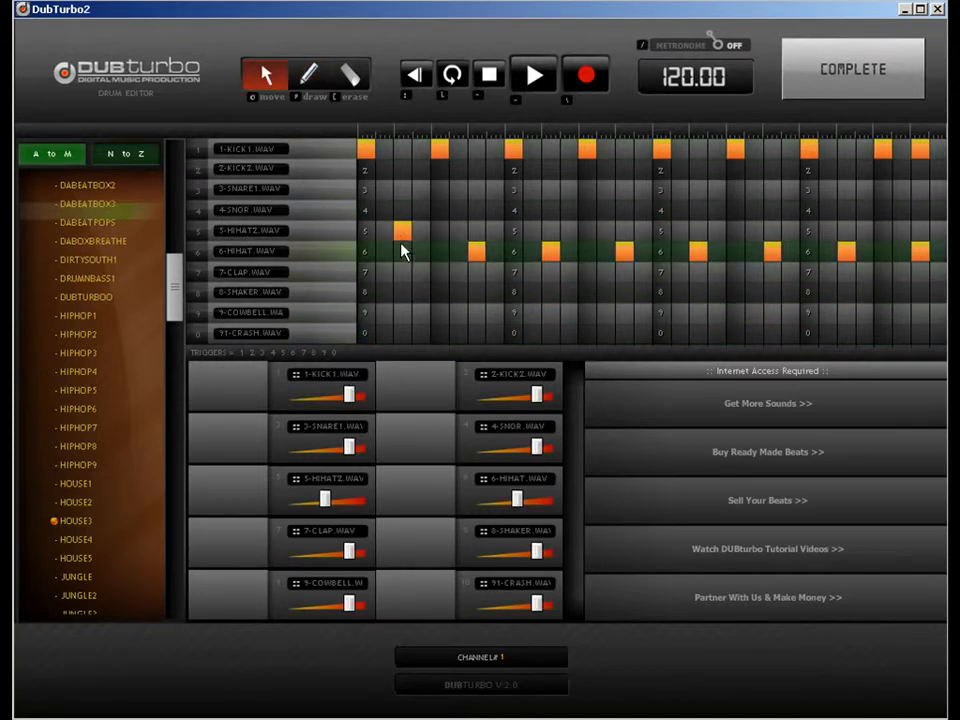
{"action": "left_click_drag", "start_coordinate": [403, 250], "coordinate": [403, 251]}
{"action": "left_click_drag", "start_coordinate": [921, 251], "coordinate": [922, 233]}
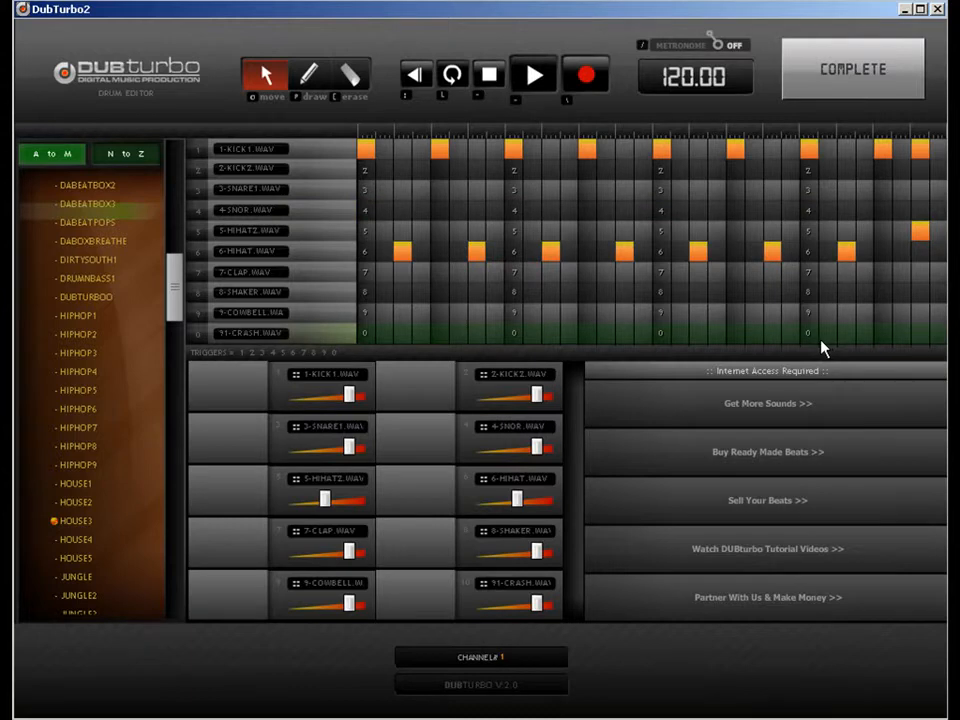
Step: Draw 7-CLAP hits on cells 5, 13, 21 and 29 and 3-SNARE1 hits on cells 5, 12, 15, 21, 28 and 31
{"action": "left_click", "coordinate": [308, 74]}
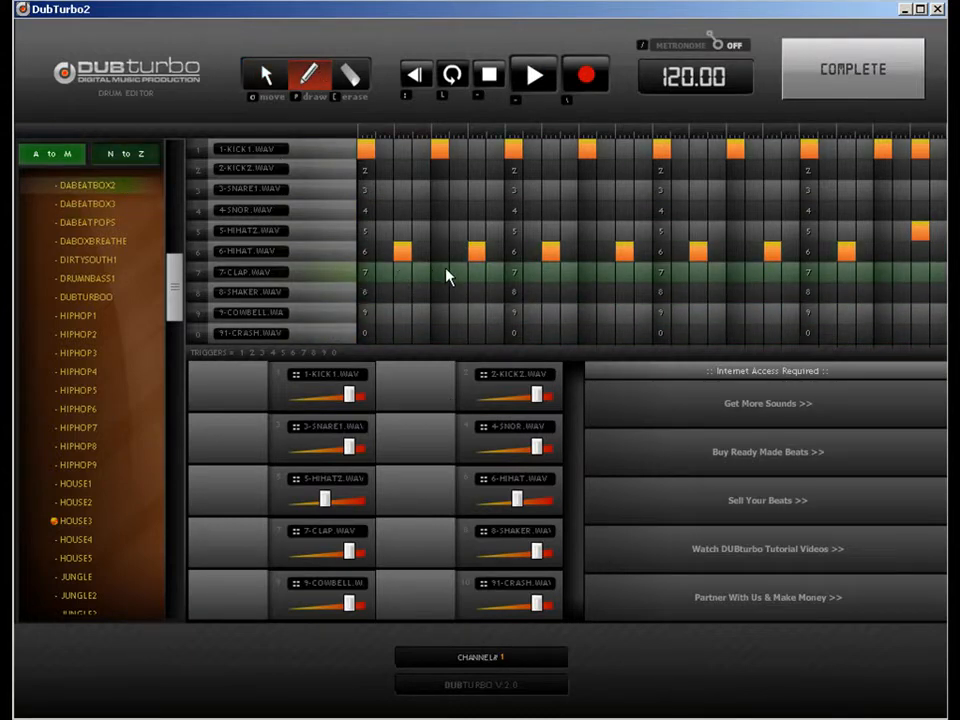
{"action": "left_click", "coordinate": [589, 273]}
{"action": "left_click", "coordinate": [737, 273]}
{"action": "left_click", "coordinate": [883, 273]}
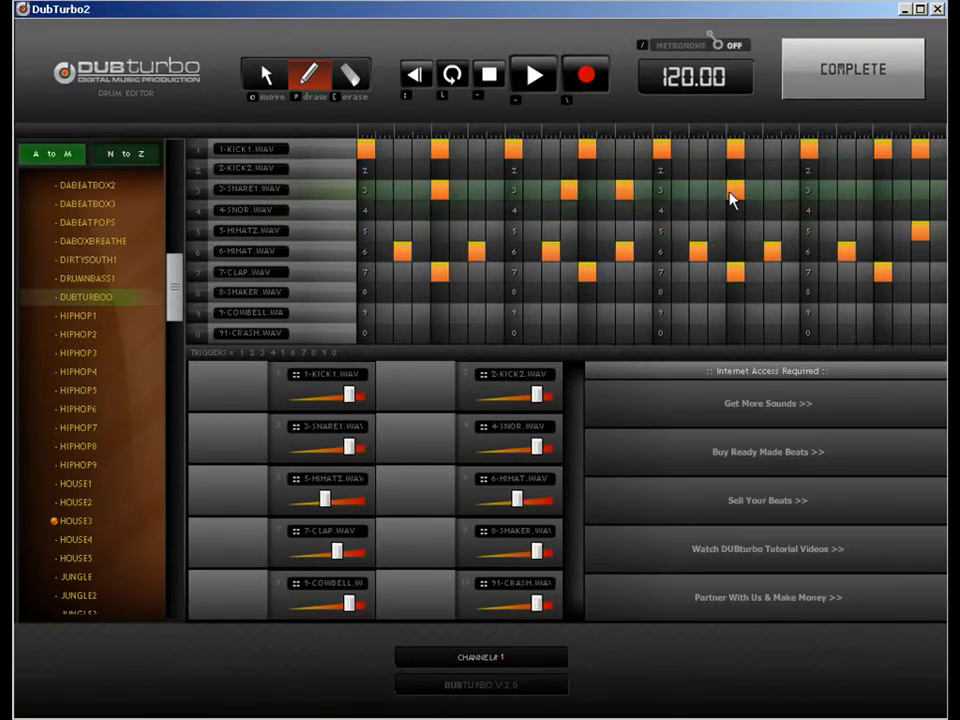
{"action": "left_click", "coordinate": [865, 190]}
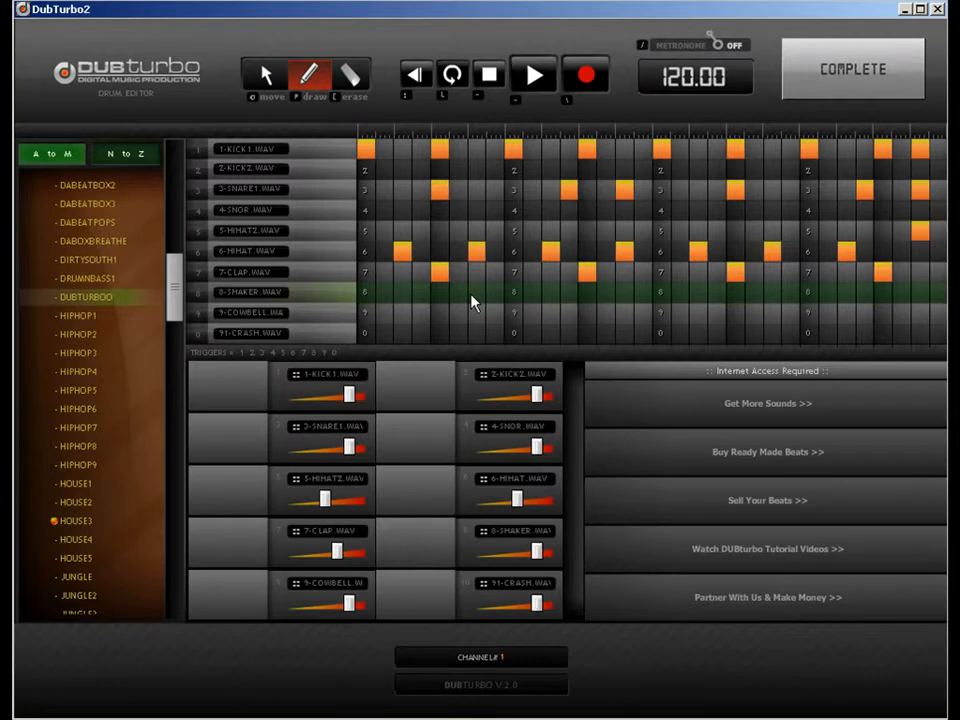
{"action": "key", "text": "q"}
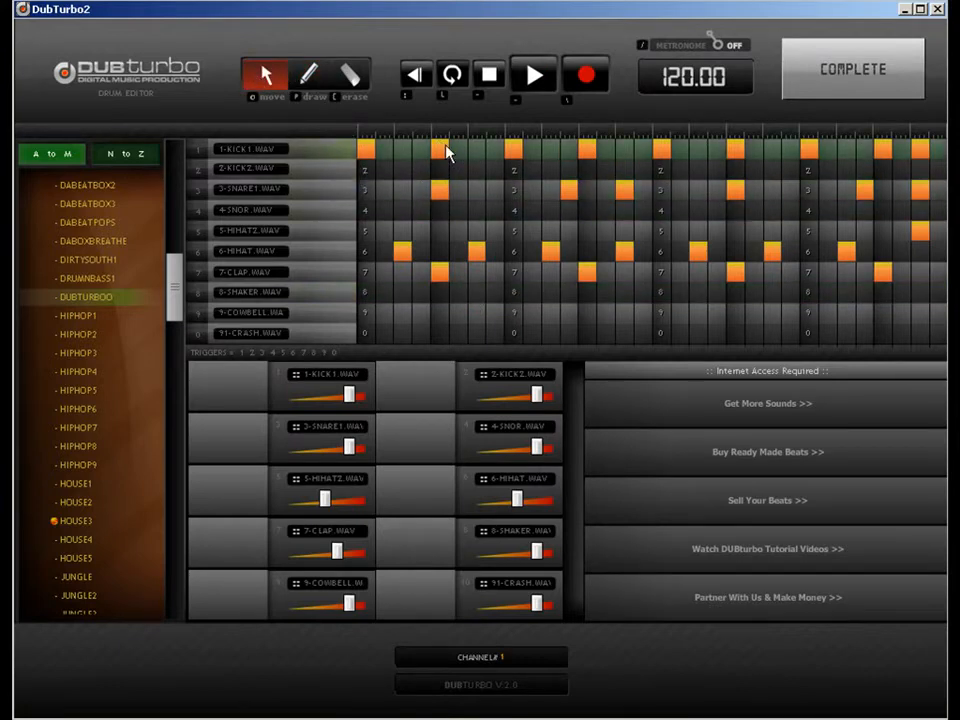
Step: Move the 3-SNARE1 hits from cells 5 and 21 to cells 4 and 20, and draw new ones on cells 7 and 23
{"action": "left_click_drag", "start_coordinate": [433, 191], "coordinate": [420, 191]}
{"action": "left_click", "coordinate": [312, 81]}
{"action": "left_click", "coordinate": [477, 187]}
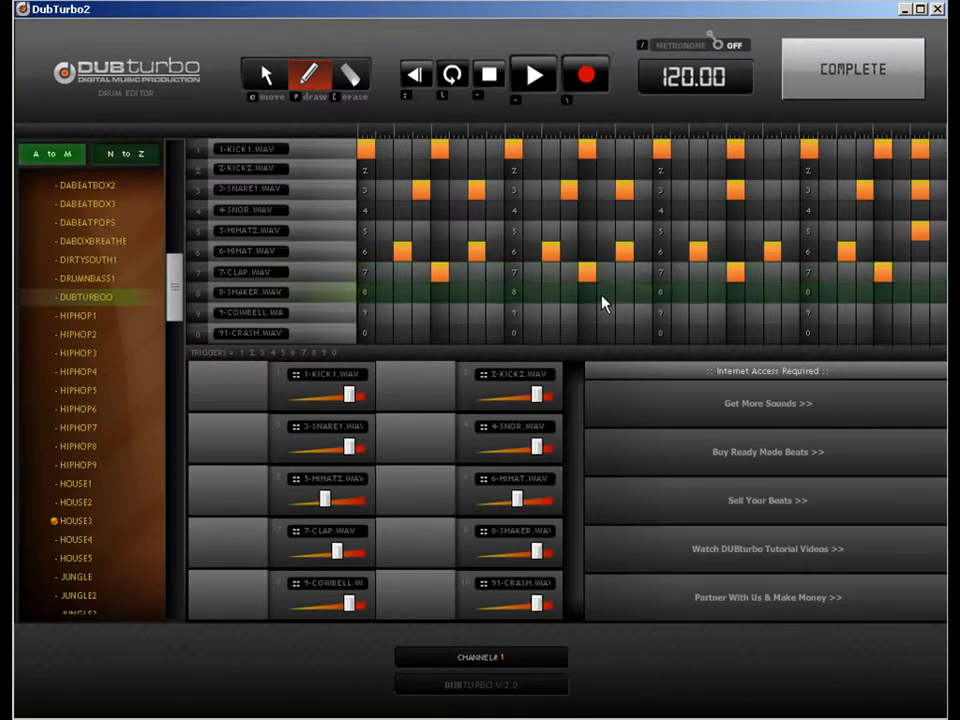
{"action": "left_click", "coordinate": [272, 80]}
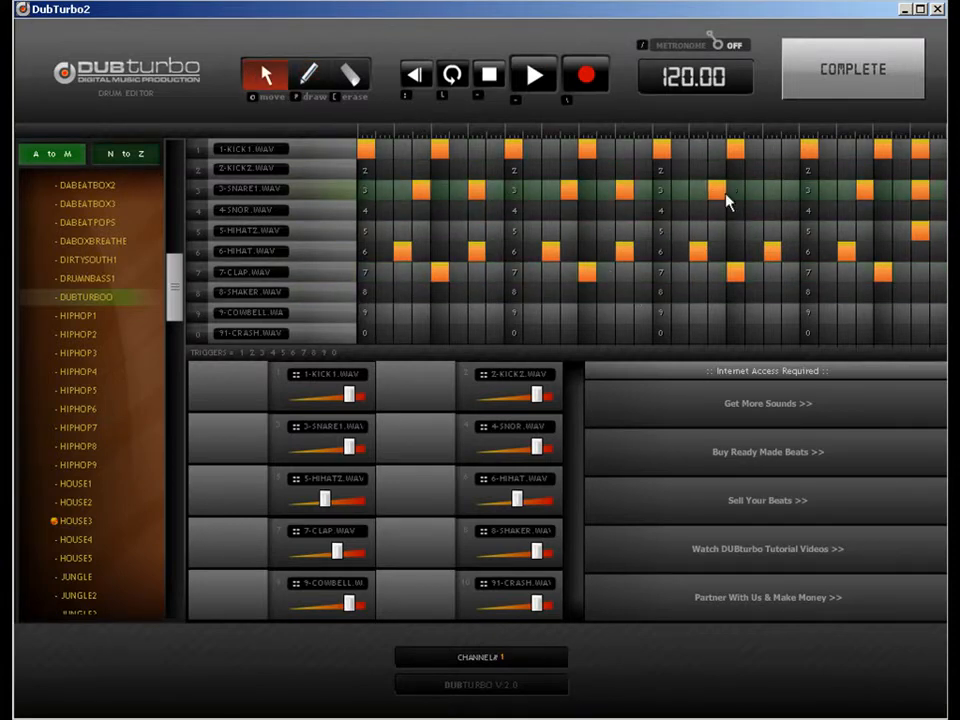
{"action": "key", "text": "p"}
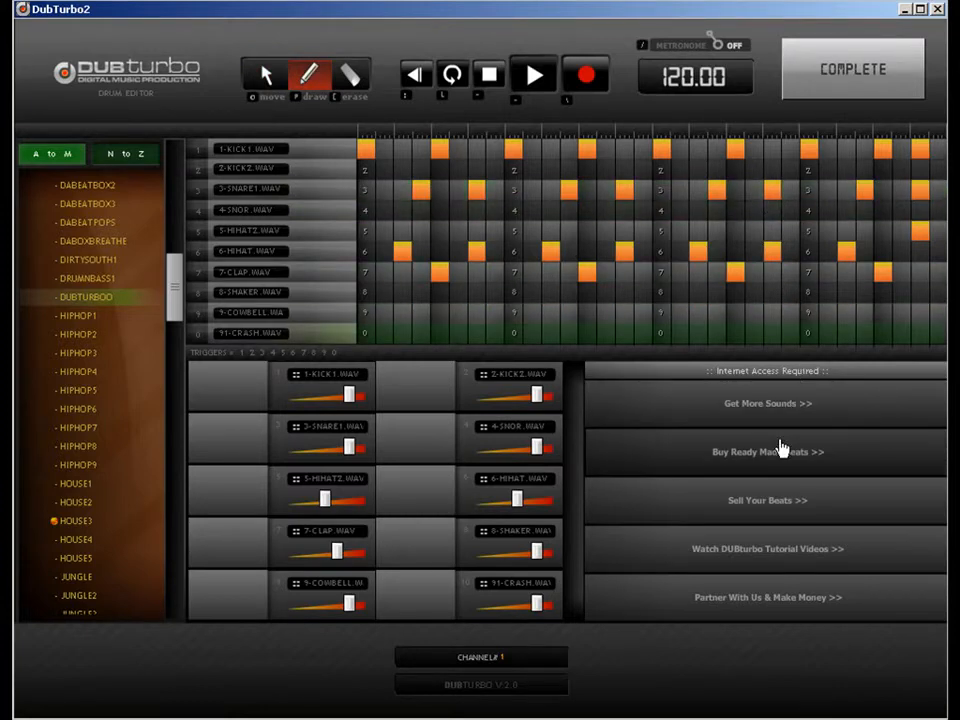
Step: Draw 3-SNARE1 hits on cells 11, 27 and 30 and a 2-KICK2 hit on cell 27, and erase the snare hits on cells 28 and 31
{"action": "left_click", "coordinate": [846, 189]}
{"action": "left_click", "coordinate": [846, 170]}
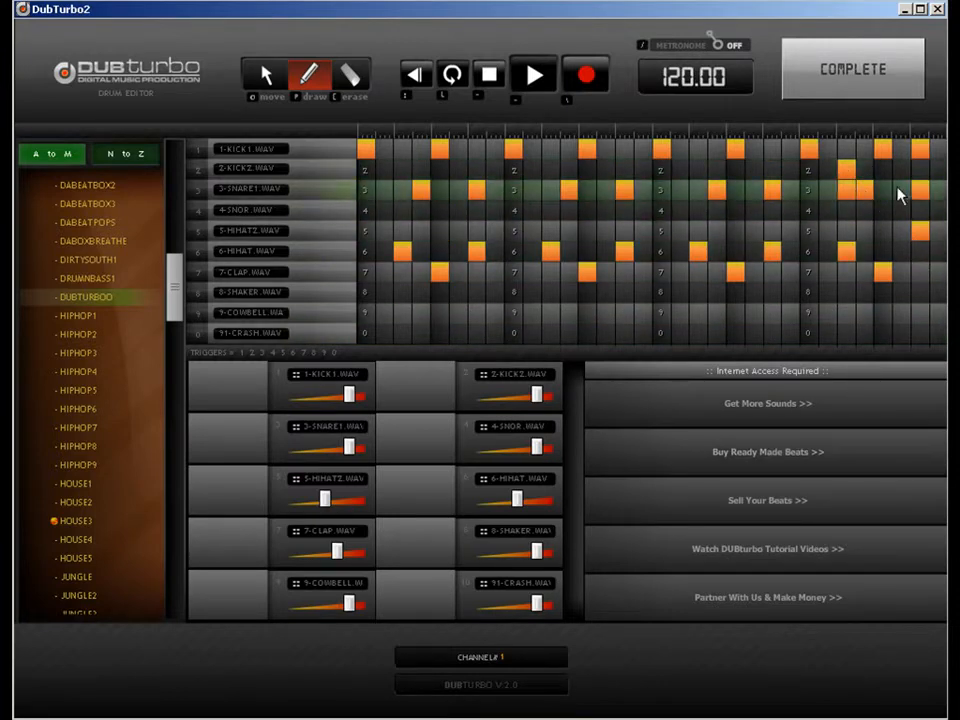
{"action": "key", "text": "e"}
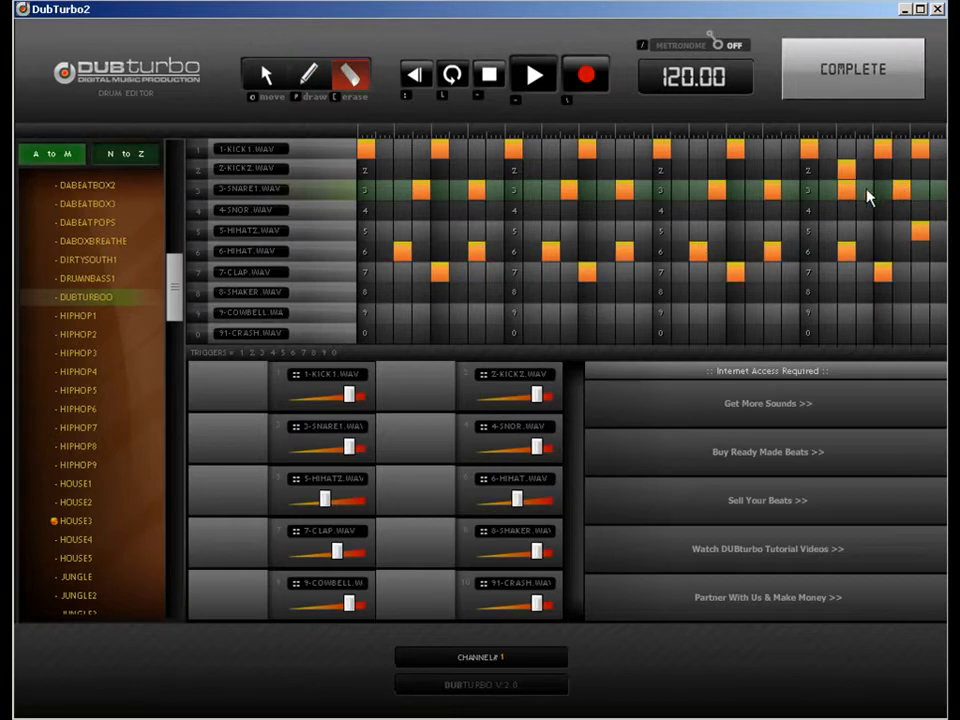
{"action": "left_click", "coordinate": [308, 78]}
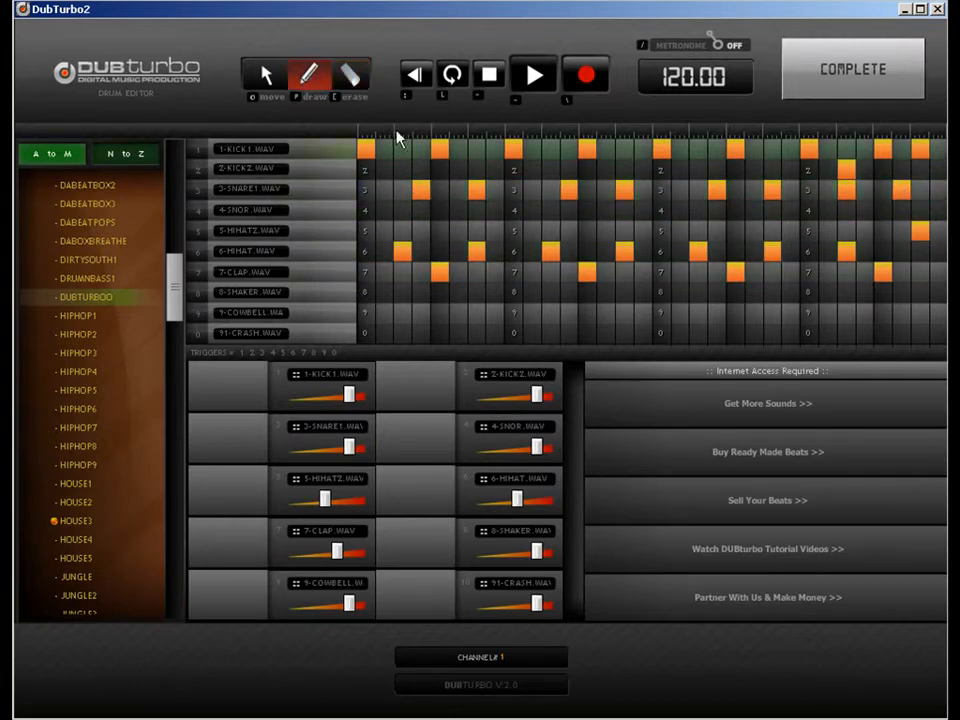
{"action": "left_click", "coordinate": [551, 190]}
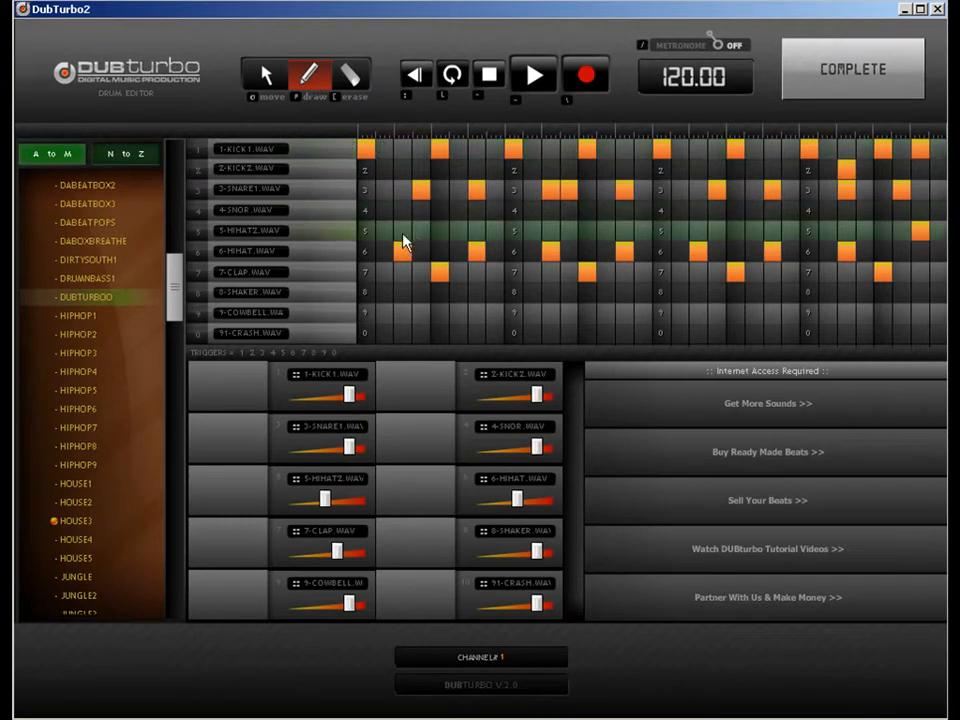
Step: Draw extra 6-HIHAT hits on cells 4, 12, 17, 18, 28, 31 and 32
{"action": "left_click", "coordinate": [420, 253]}
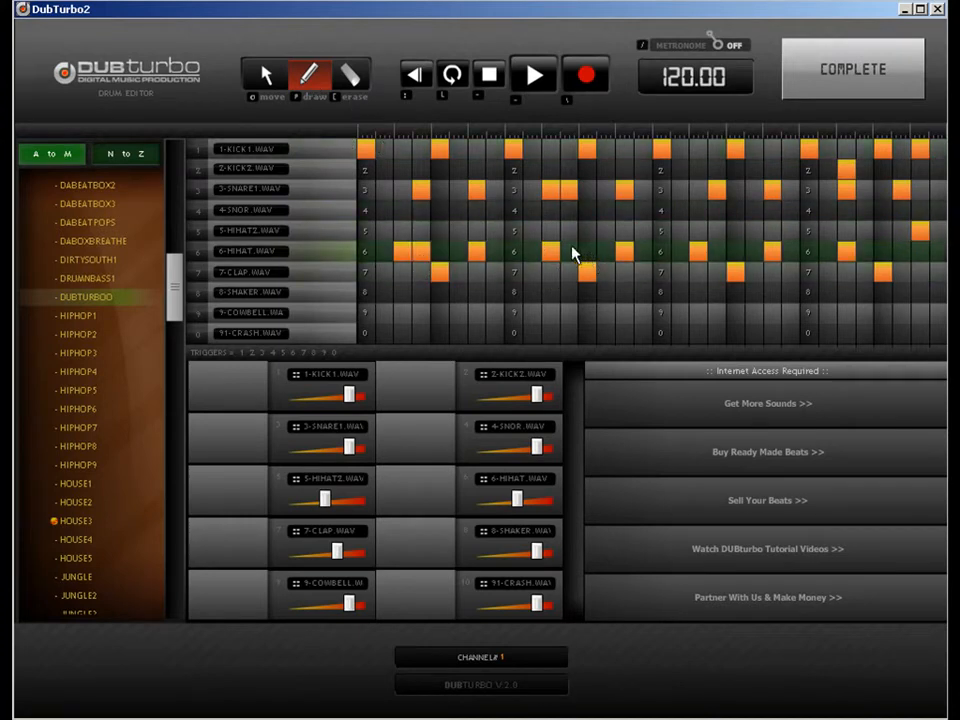
{"action": "left_click_drag", "start_coordinate": [668, 253], "coordinate": [684, 254]}
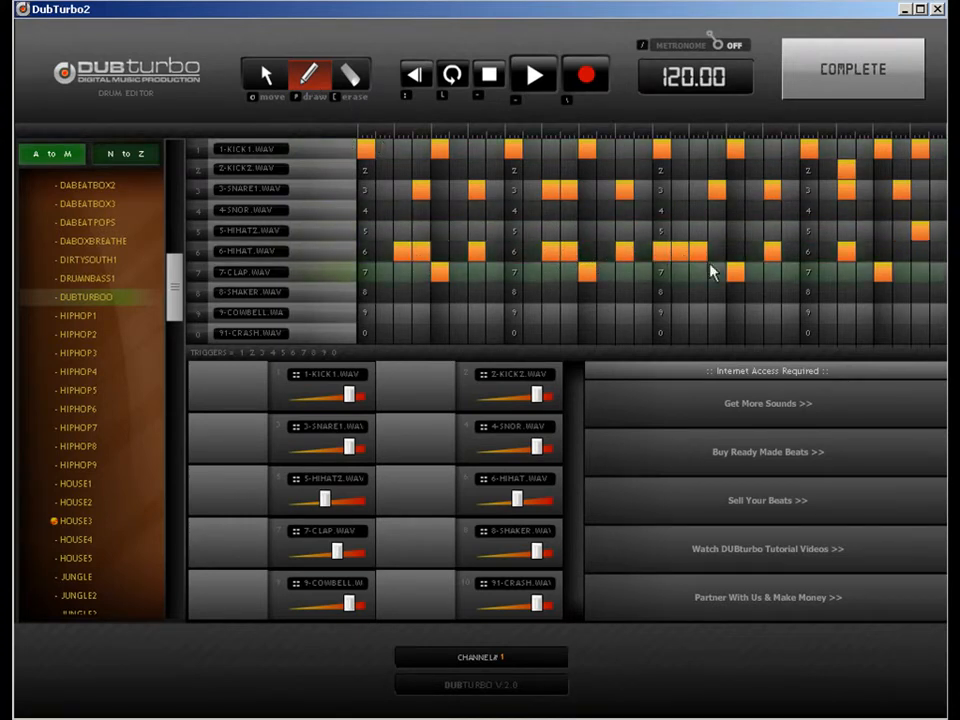
{"action": "left_click", "coordinate": [868, 252]}
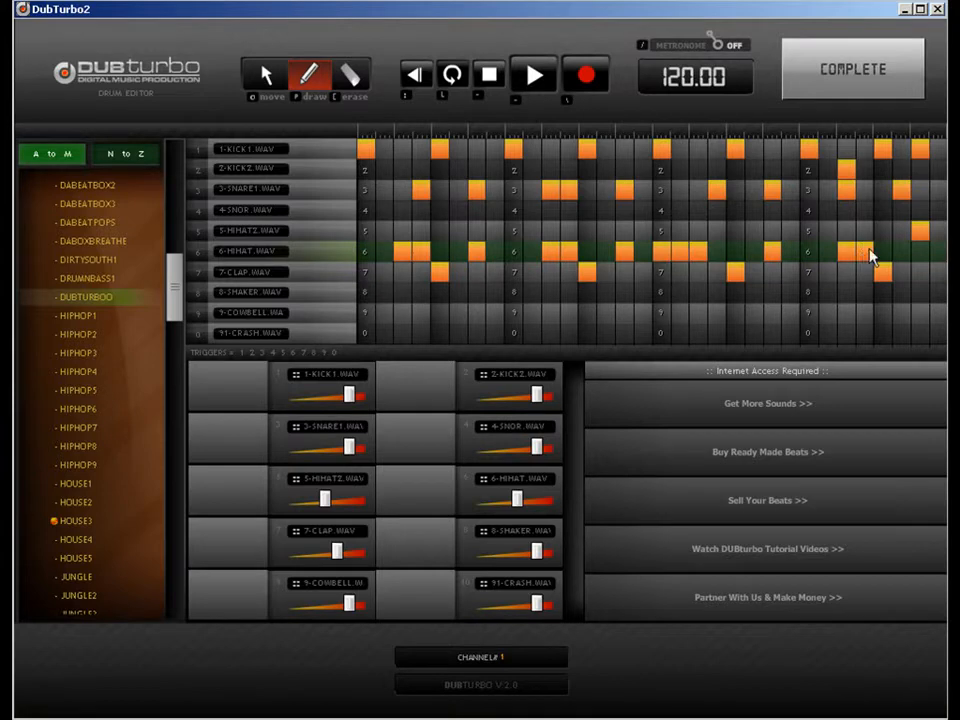
{"action": "left_click", "coordinate": [935, 250]}
{"action": "left_click", "coordinate": [920, 253]}
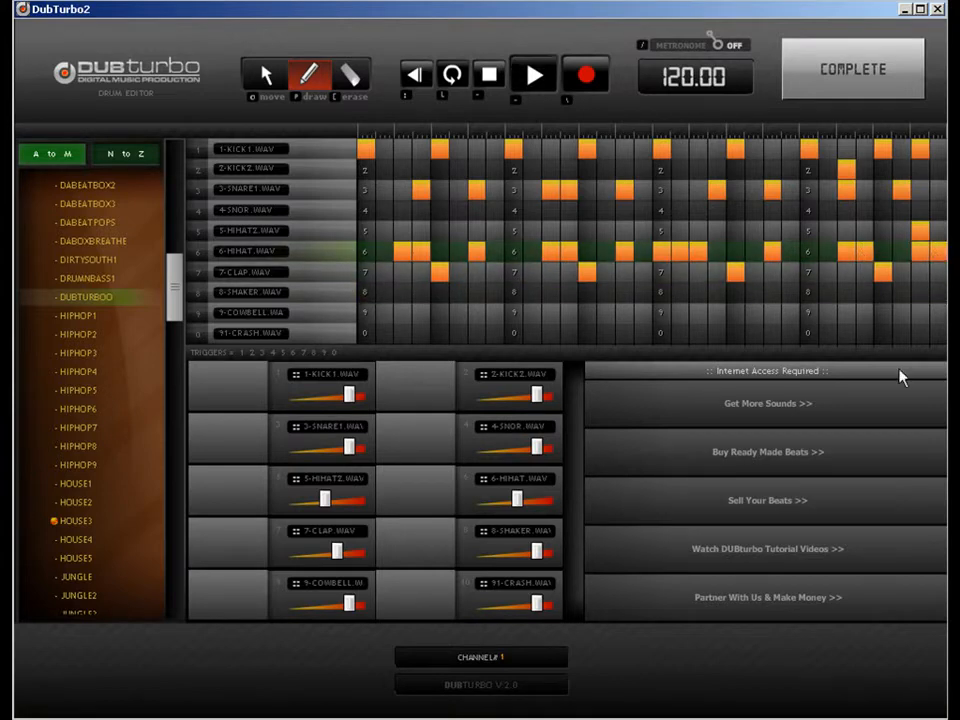
Step: Erase the 6-HIHAT hits on cells 4, 18, 31 and 32
{"action": "left_click", "coordinate": [352, 74]}
{"action": "left_click", "coordinate": [680, 252]}
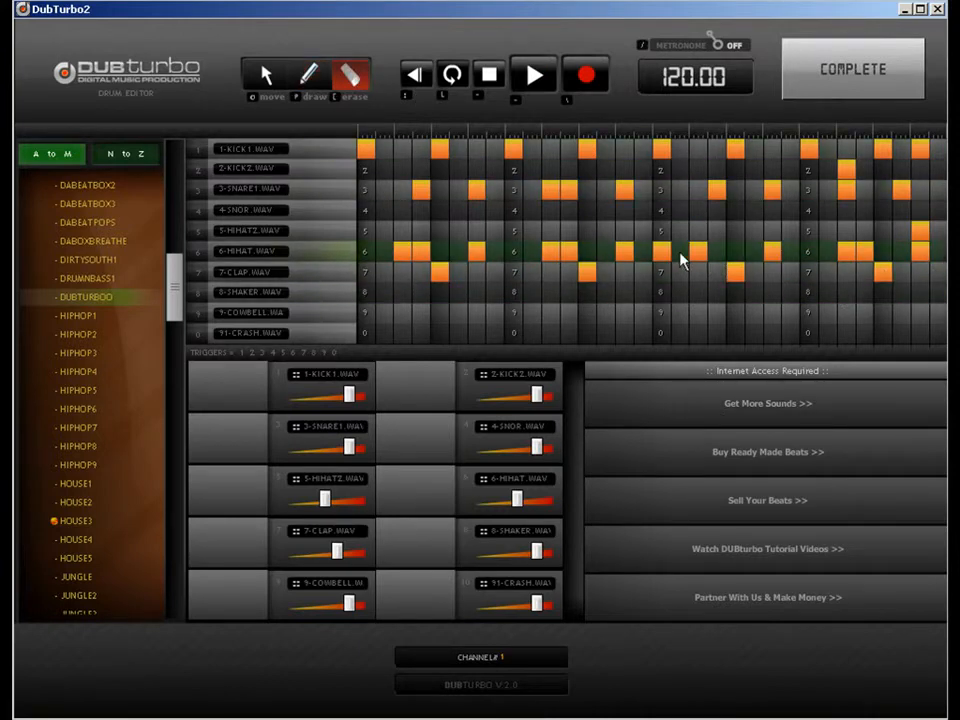
{"action": "left_click", "coordinate": [418, 251]}
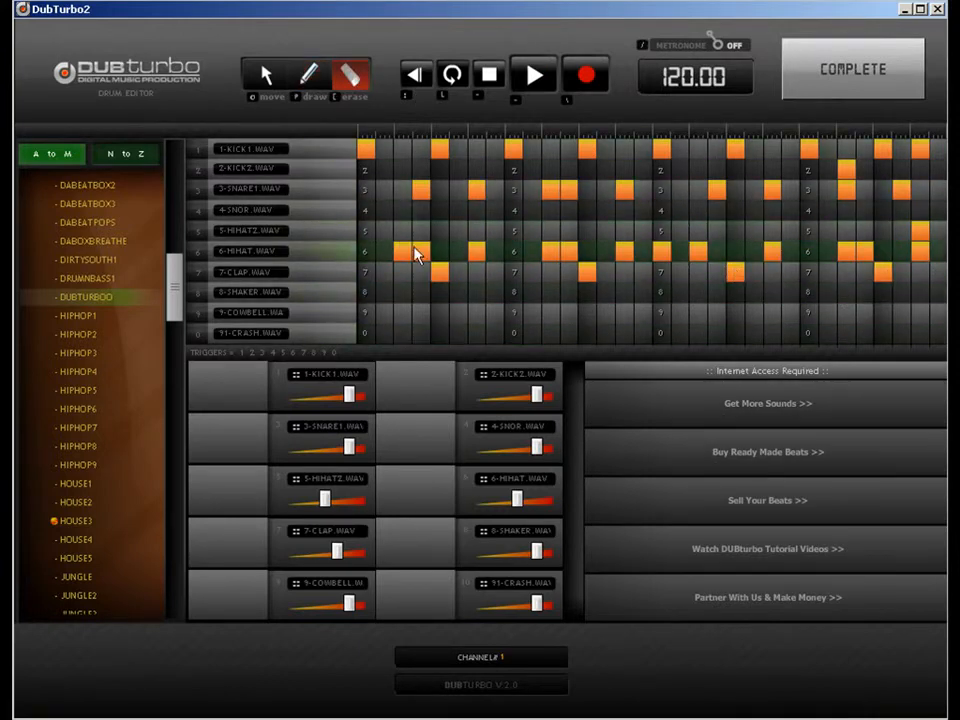
{"action": "left_click", "coordinate": [926, 253]}
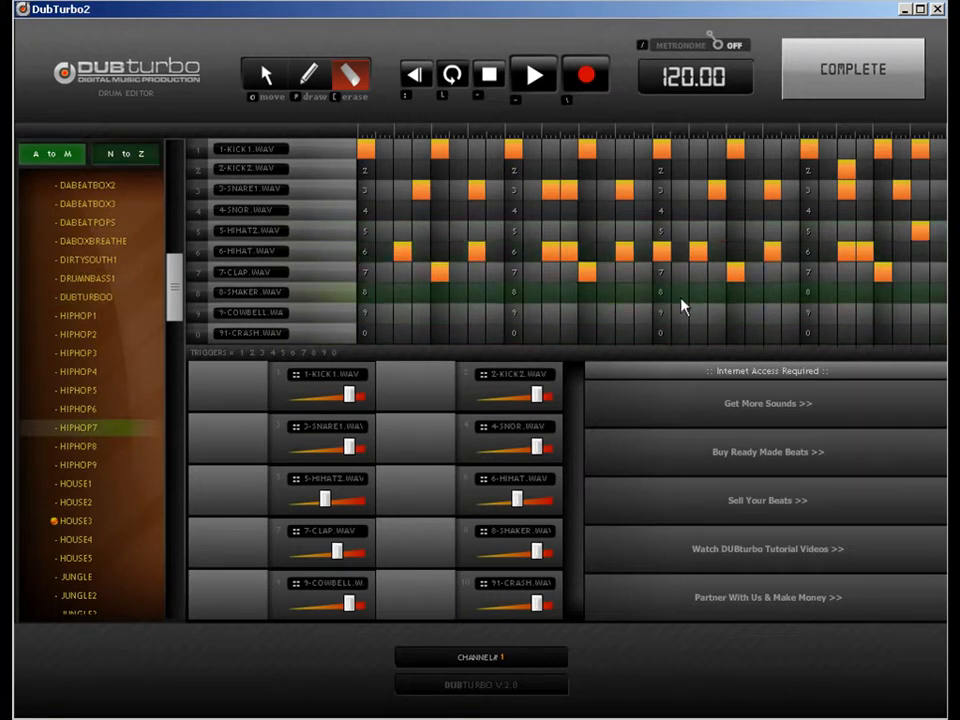
{"action": "left_click", "coordinate": [262, 78]}
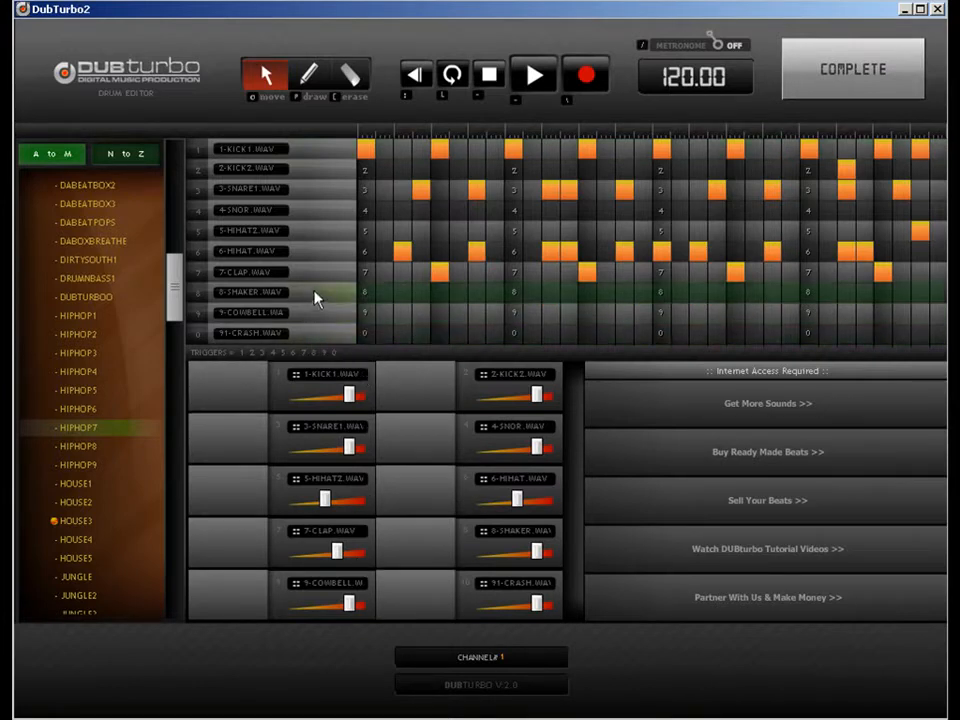
Step: Fill all 32 cells of the 8-SHAKER row with hits and lower the 8-SHAKER sample volume to about a quarter
{"action": "left_click", "coordinate": [308, 75]}
{"action": "left_click", "coordinate": [366, 292]}
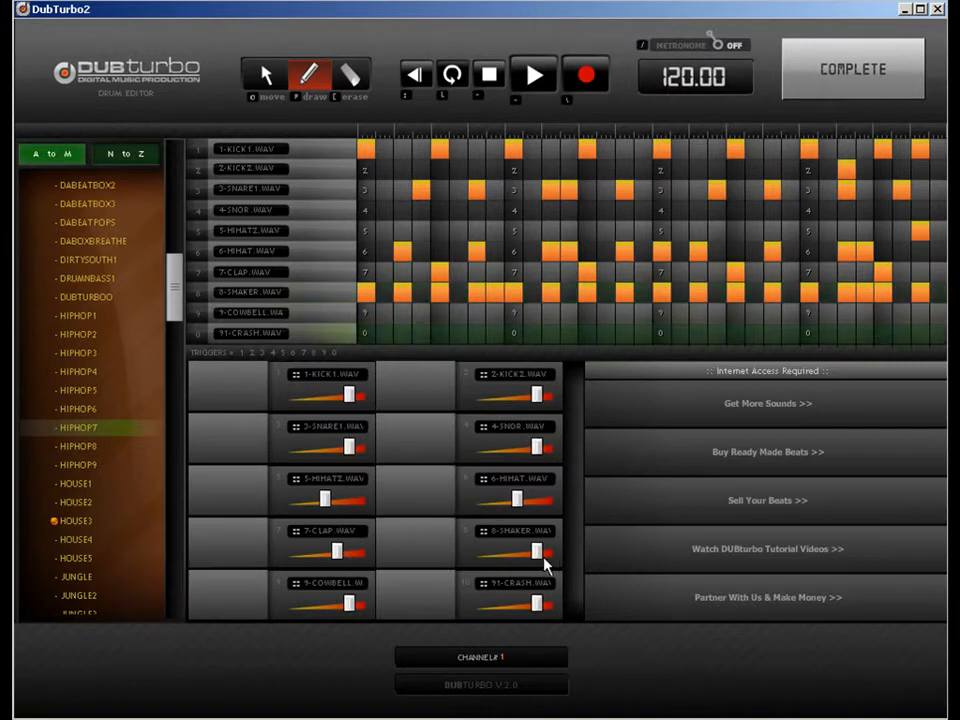
{"action": "left_click_drag", "start_coordinate": [544, 557], "coordinate": [510, 565]}
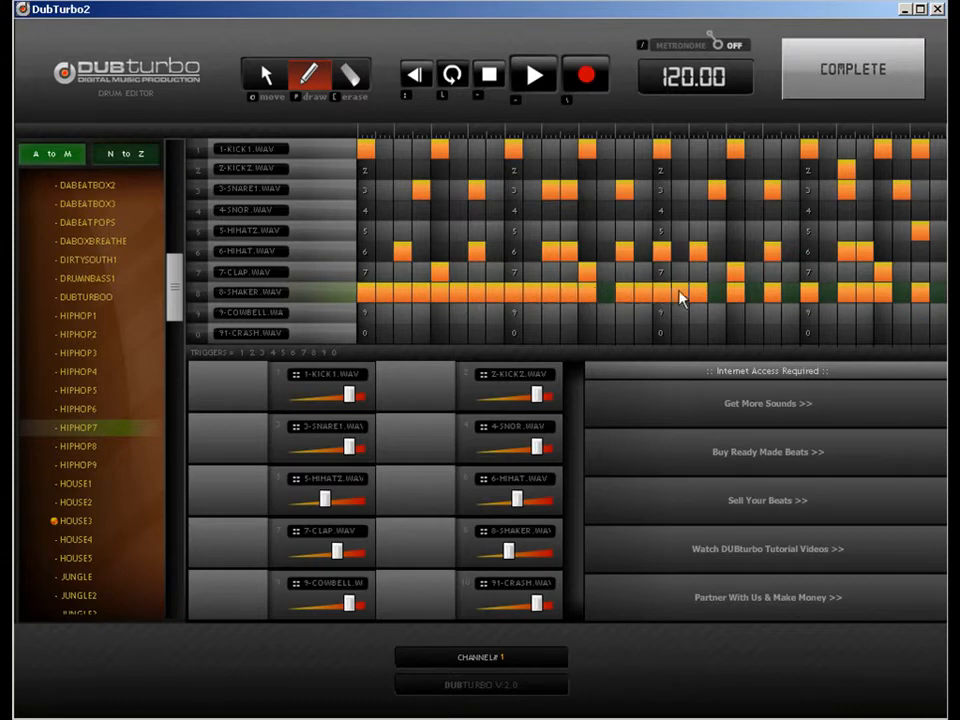
{"action": "left_click", "coordinate": [735, 292]}
{"action": "left_click", "coordinate": [906, 296]}
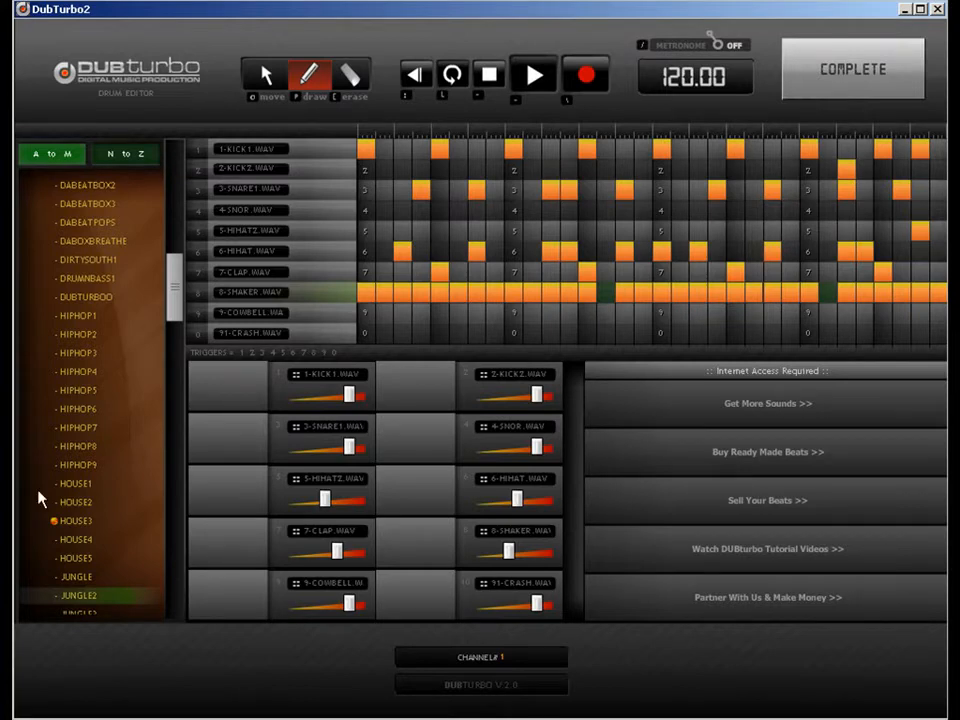
{"action": "left_click", "coordinate": [606, 291]}
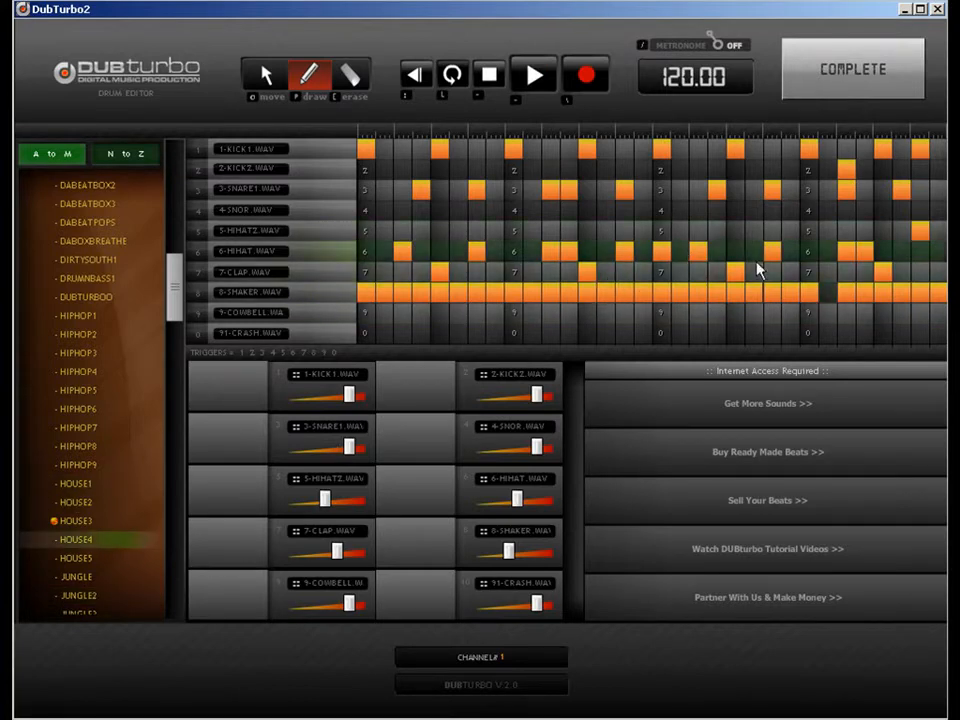
{"action": "left_click", "coordinate": [834, 292]}
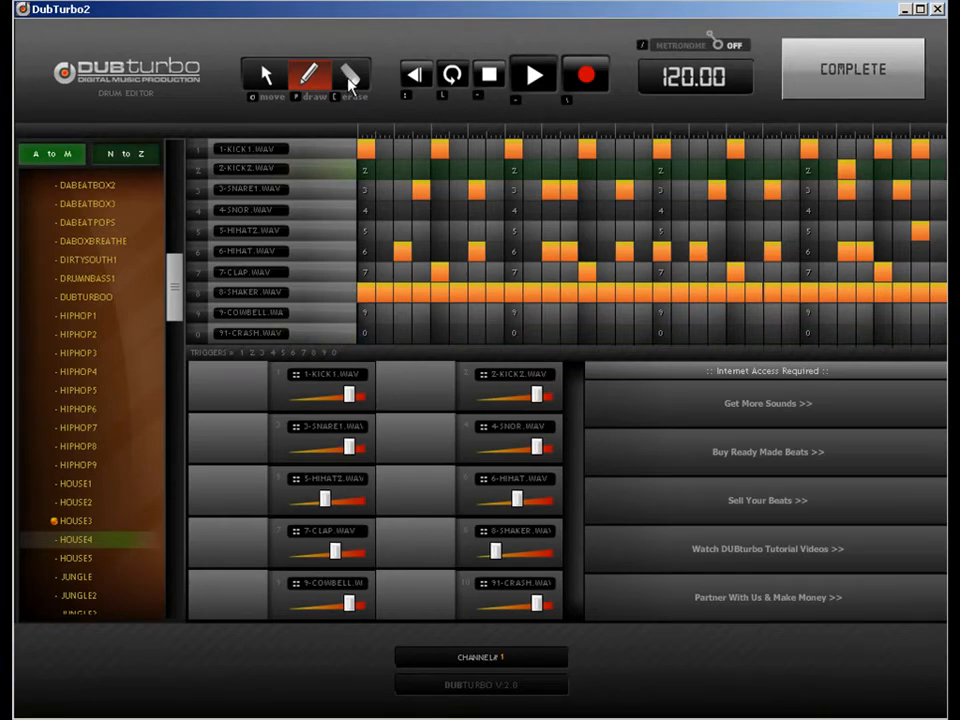
Step: Finish the drum edit to return to the arrangement and set the bar count to 32
{"action": "left_click", "coordinate": [862, 82]}
{"action": "double_click", "coordinate": [733, 56]}
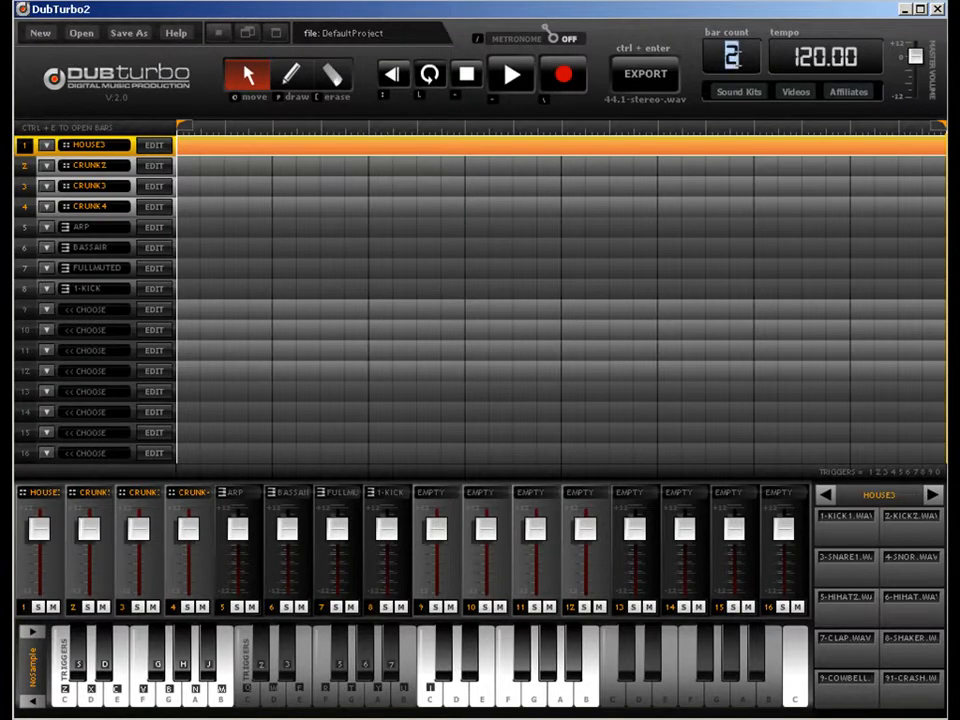
{"action": "type", "text": "32"}
{"action": "key", "text": "Return"}
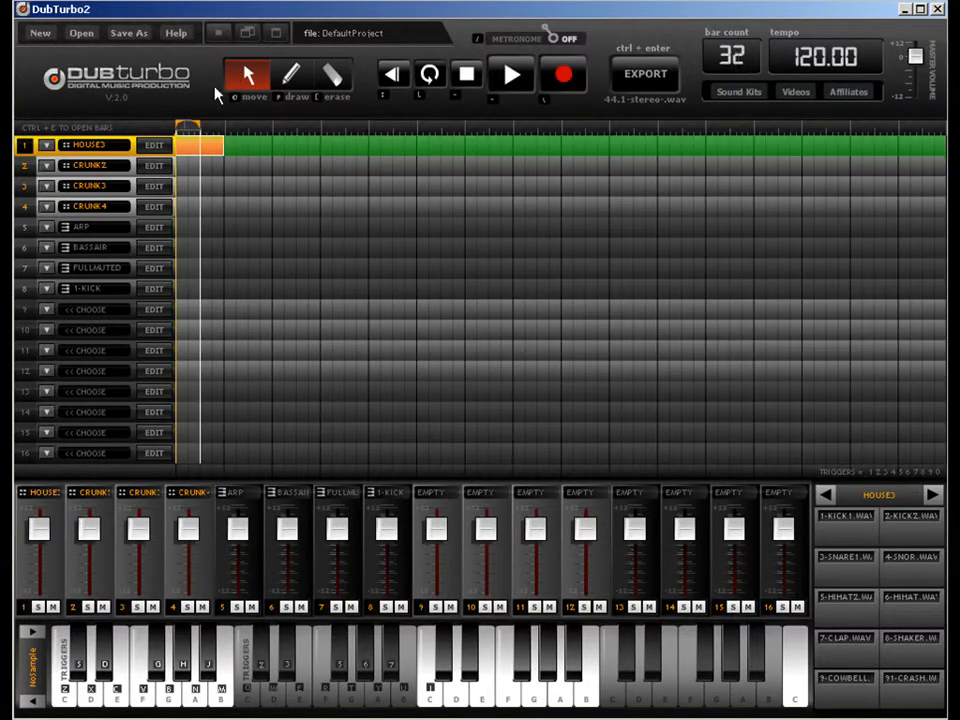
Step: Copy the HOUSE3 block to bars 3–4 and, in the copy, erase the 8-SHAKER hits on cells 2, 3, 7, 13, 21, 27 and 29 to 32
{"action": "left_click_drag", "start_coordinate": [216, 141], "coordinate": [272, 146]}
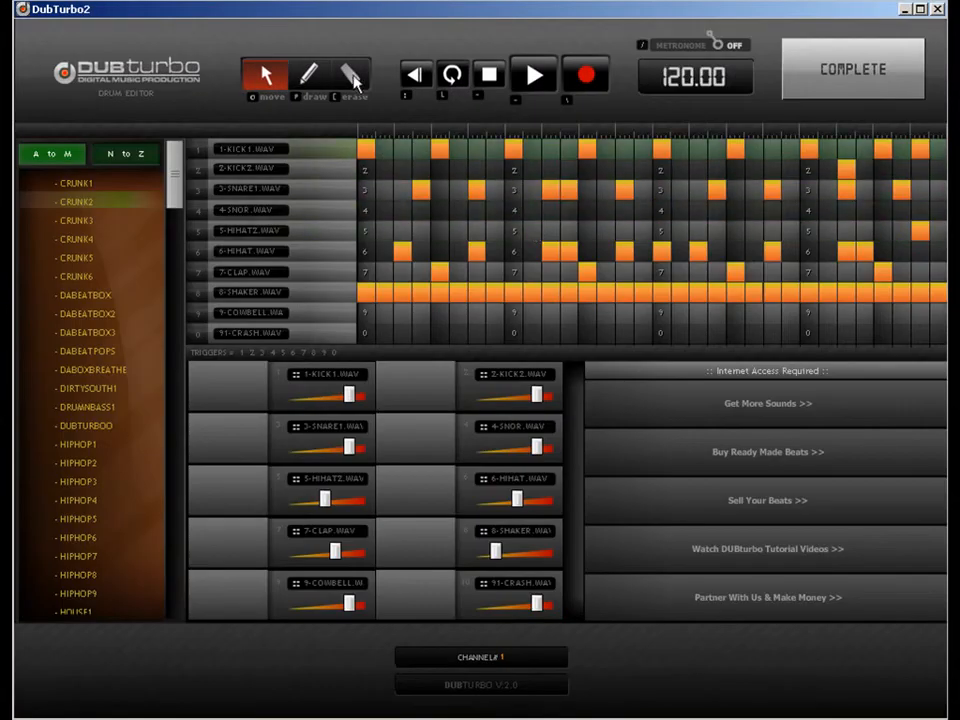
{"action": "key", "text": "e"}
{"action": "left_click", "coordinate": [401, 296]}
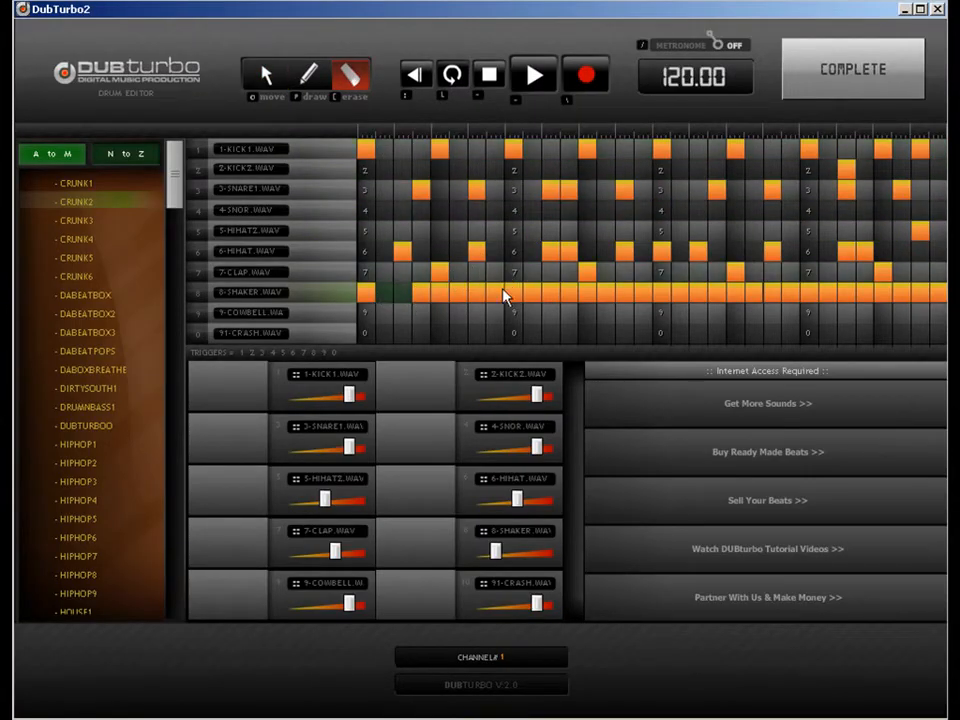
{"action": "left_click", "coordinate": [472, 296]}
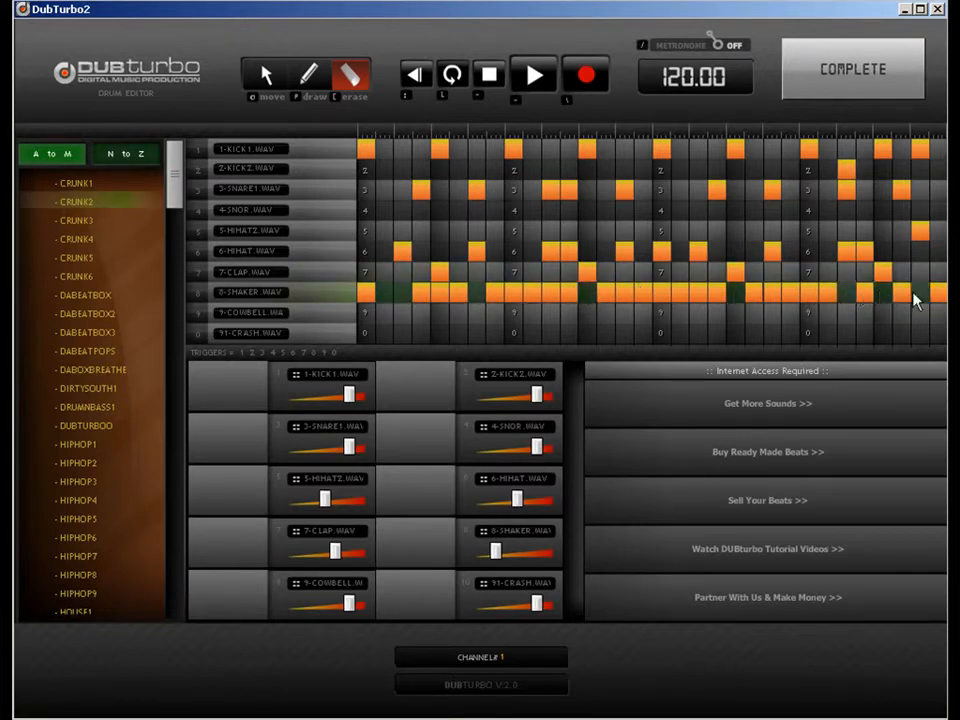
{"action": "left_click", "coordinate": [940, 296]}
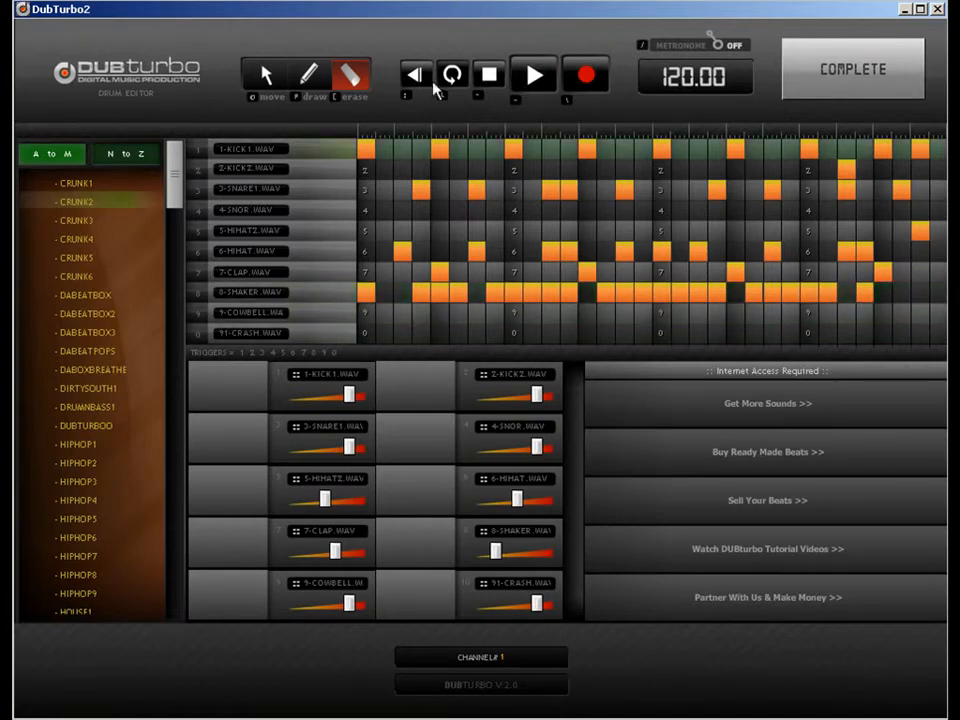
Step: Draw 1-KICK1 hits on cells 27, 28, 30 and 32 and 2-KICK2 hits on cells 4, 8, 14, 19 and 24
{"action": "left_click", "coordinate": [309, 76]}
{"action": "left_click", "coordinate": [845, 148]}
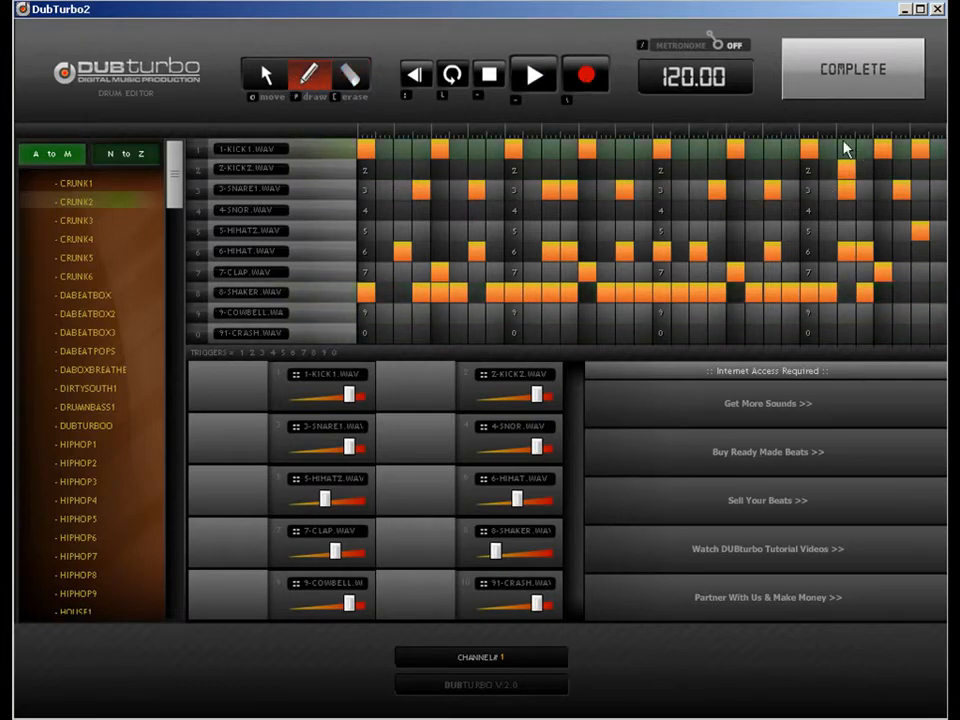
{"action": "left_click", "coordinate": [866, 148]}
{"action": "left_click", "coordinate": [899, 148]}
{"action": "left_click", "coordinate": [936, 149]}
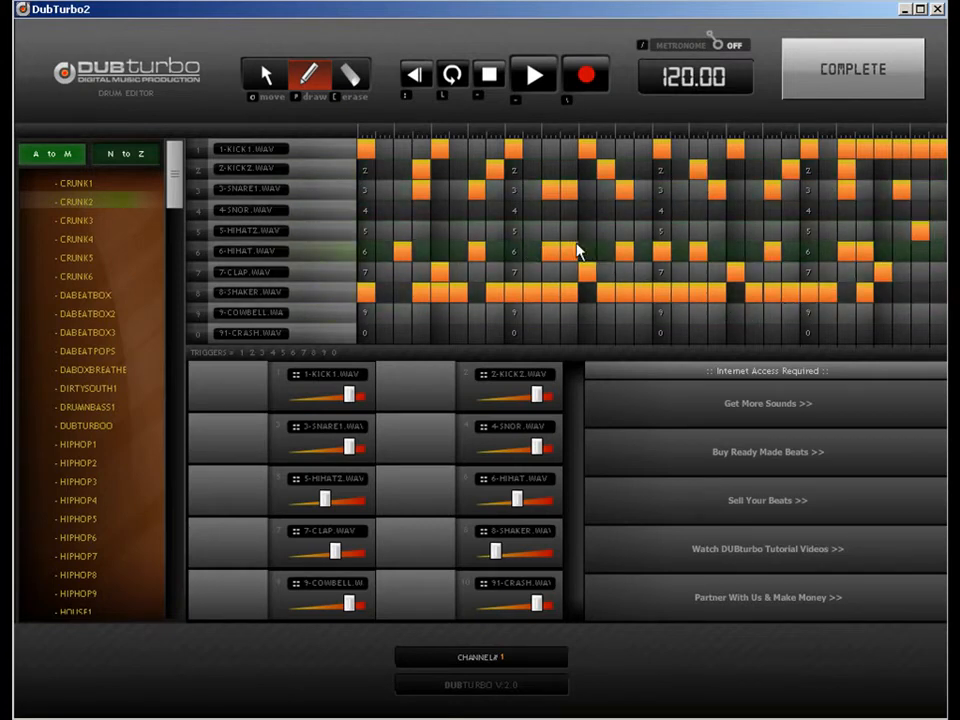
Step: Draw 6-HIHAT hits on cells 14, 21, 22, 26 and 29, and finish the drum edit
{"action": "left_click", "coordinate": [605, 251]}
{"action": "left_click", "coordinate": [771, 251]}
{"action": "left_click", "coordinate": [753, 251]}
{"action": "left_click", "coordinate": [865, 253]}
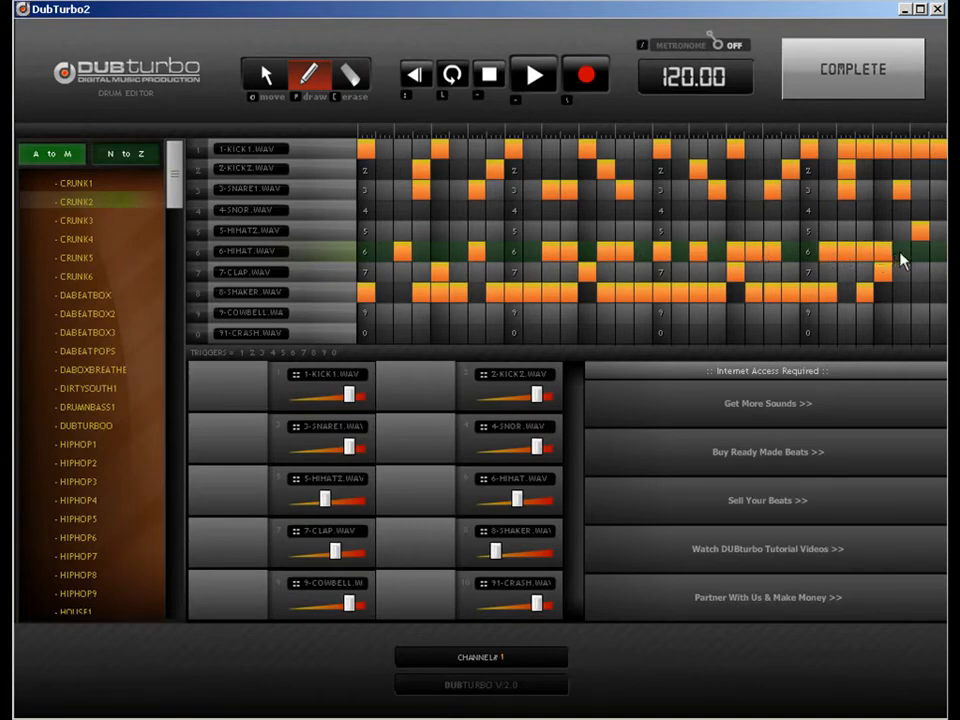
{"action": "left_click", "coordinate": [866, 75]}
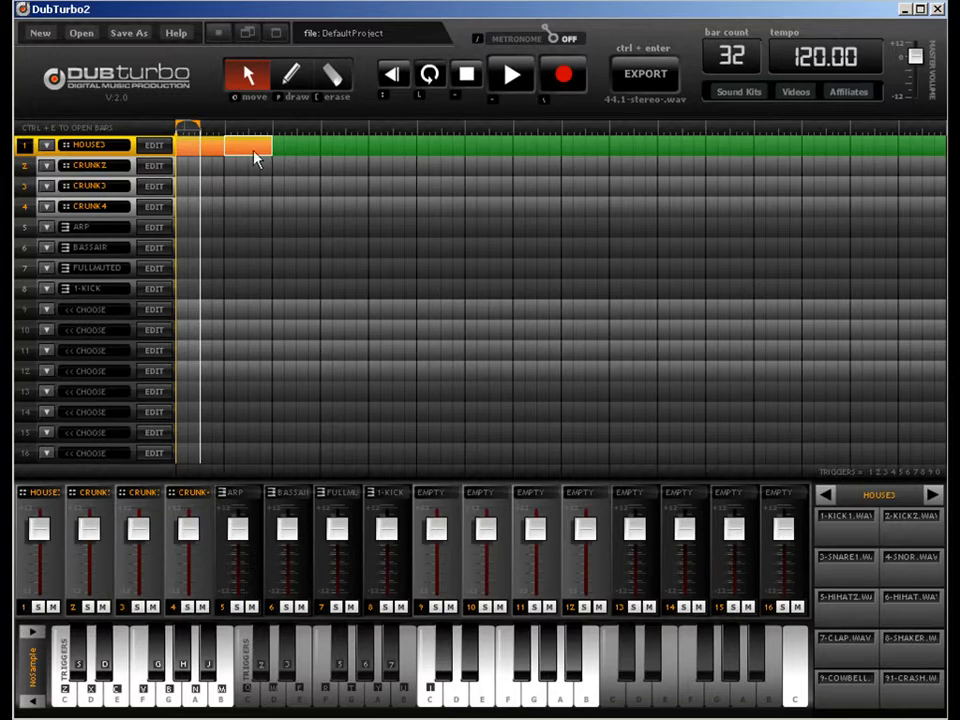
Step: Move the edited HOUSE3 block to bars 7–8 and fill bars 3–6 with copies of the original block
{"action": "left_click_drag", "start_coordinate": [253, 154], "coordinate": [363, 155]}
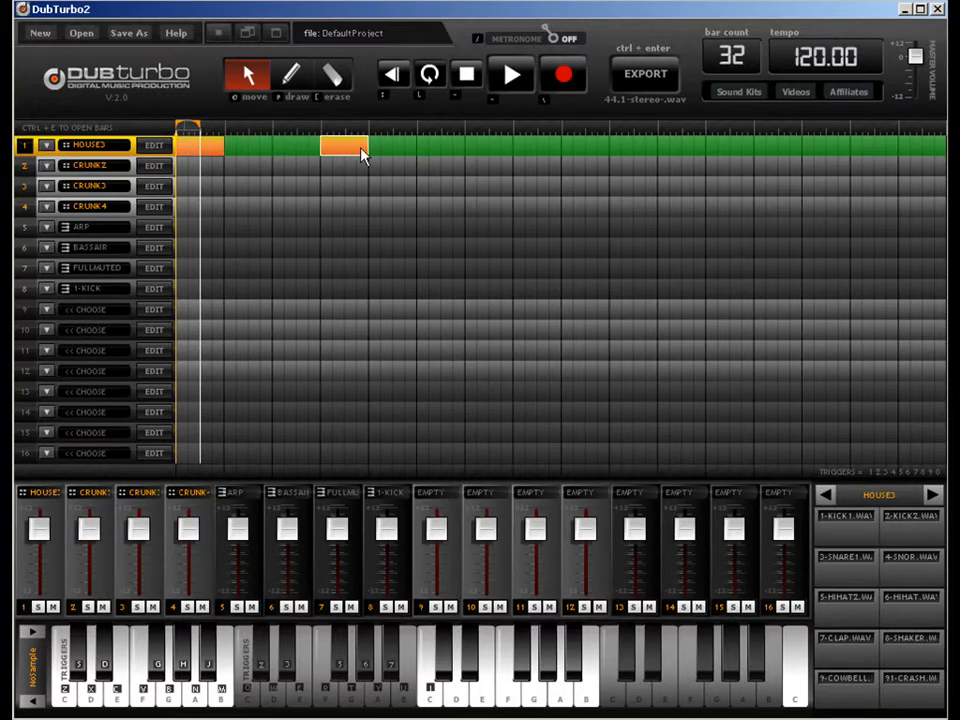
{"action": "left_click", "coordinate": [258, 155]}
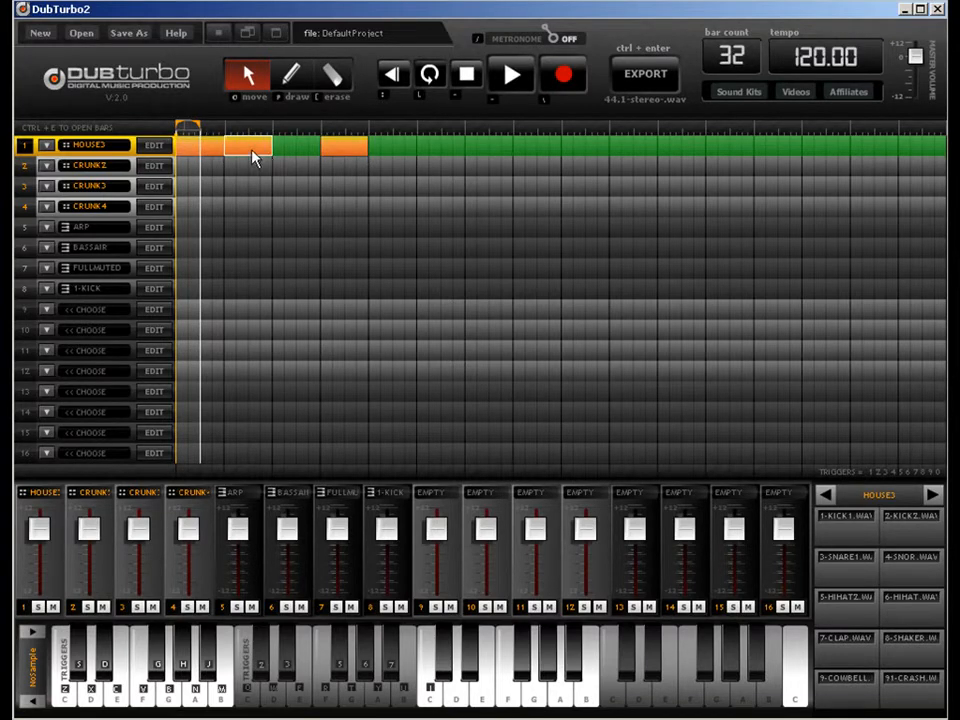
{"action": "left_click", "coordinate": [300, 155]}
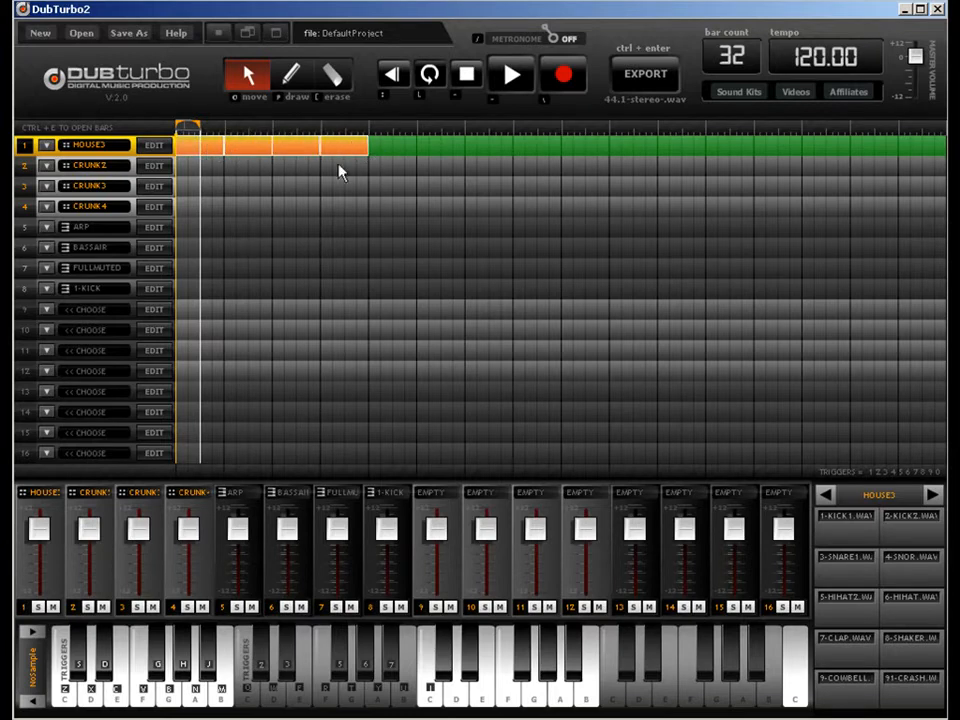
Step: Copy the bars 1–8 section to bars 9–16 and 17–24, and erase the HOUSE3 block at bars 15–16
{"action": "left_click_drag", "start_coordinate": [251, 155], "coordinate": [603, 155]}
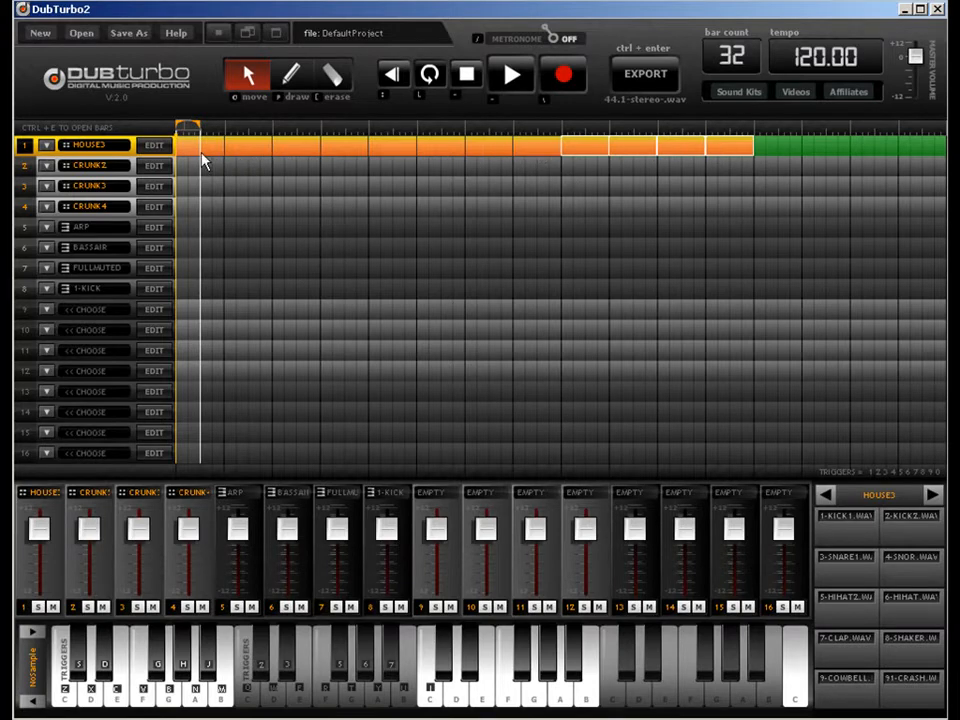
{"action": "key", "text": "bracketleft"}
{"action": "left_click", "coordinate": [532, 146]}
{"action": "left_click", "coordinate": [245, 72]}
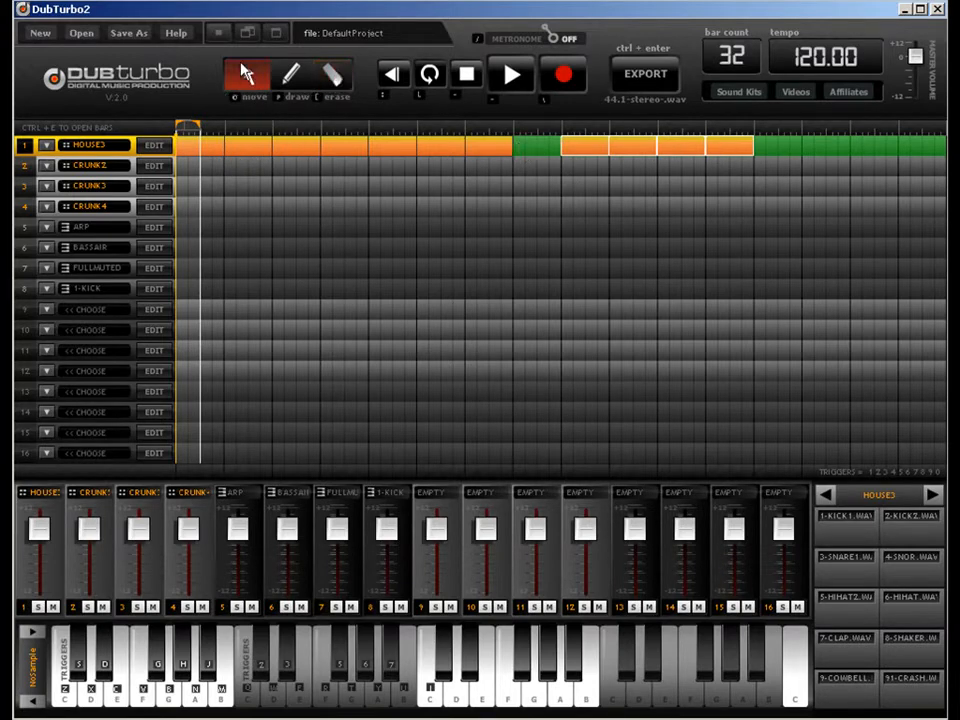
Step: Move the HOUSE3 block from bars 13–14 to bars 15–16 and erase all blocks in bars 1–12 on track 1
{"action": "left_click_drag", "start_coordinate": [501, 147], "coordinate": [540, 150]}
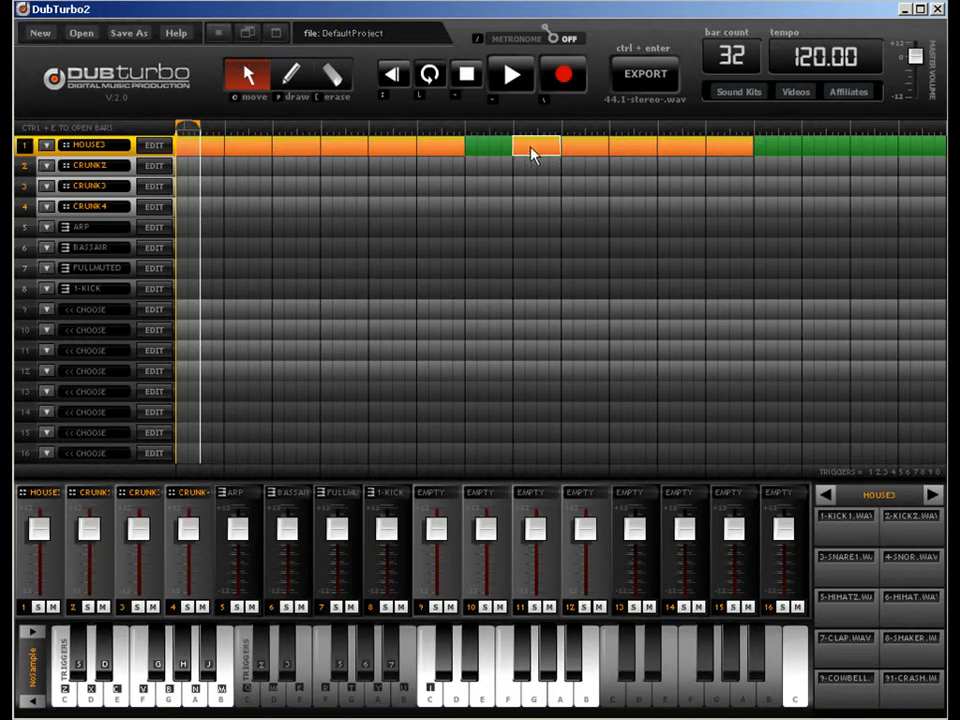
{"action": "left_click", "coordinate": [322, 86]}
{"action": "left_click", "coordinate": [437, 149]}
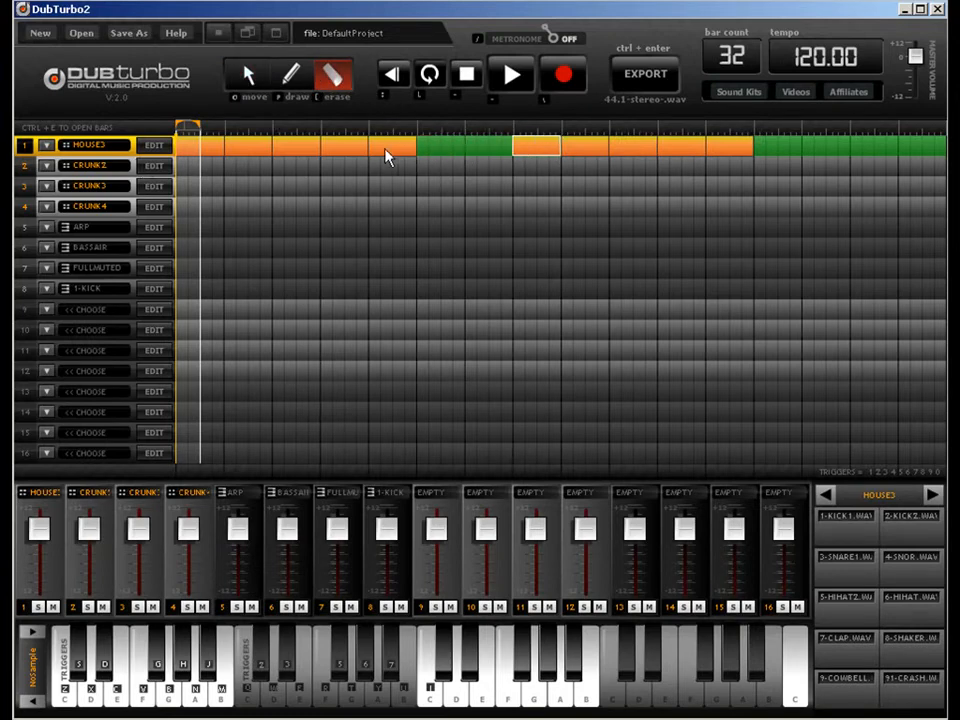
{"action": "left_click", "coordinate": [386, 149]}
{"action": "left_click", "coordinate": [309, 147]}
{"action": "left_click", "coordinate": [323, 147]}
{"action": "left_click", "coordinate": [248, 147]}
{"action": "left_click", "coordinate": [200, 147]}
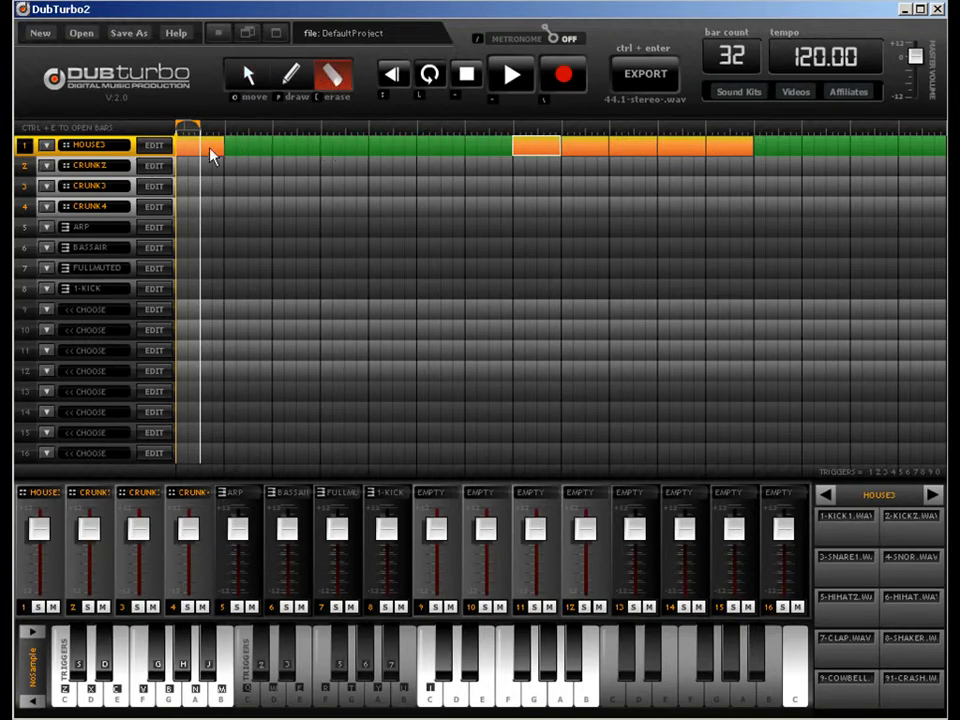
{"action": "left_click", "coordinate": [248, 74]}
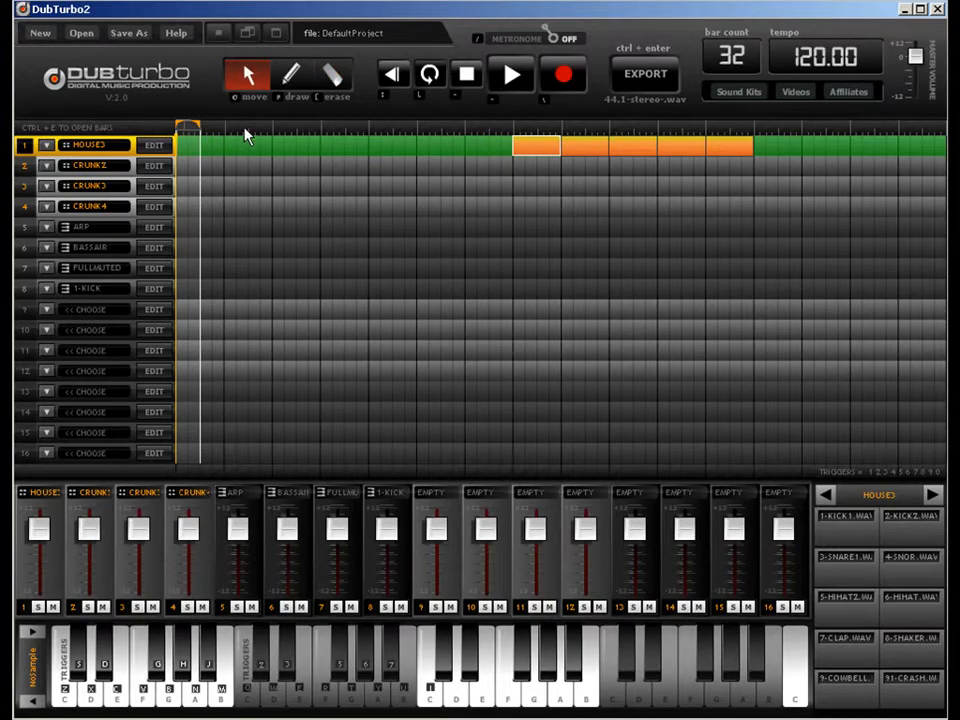
Step: Erase all 8-SHAKER hits from the HOUSE3 block at bars 15–16 and finish the drum edit
{"action": "key", "text": "ctrl+e"}
{"action": "left_click", "coordinate": [830, 90]}
{"action": "double_click", "coordinate": [533, 157]}
{"action": "key", "text": "e"}
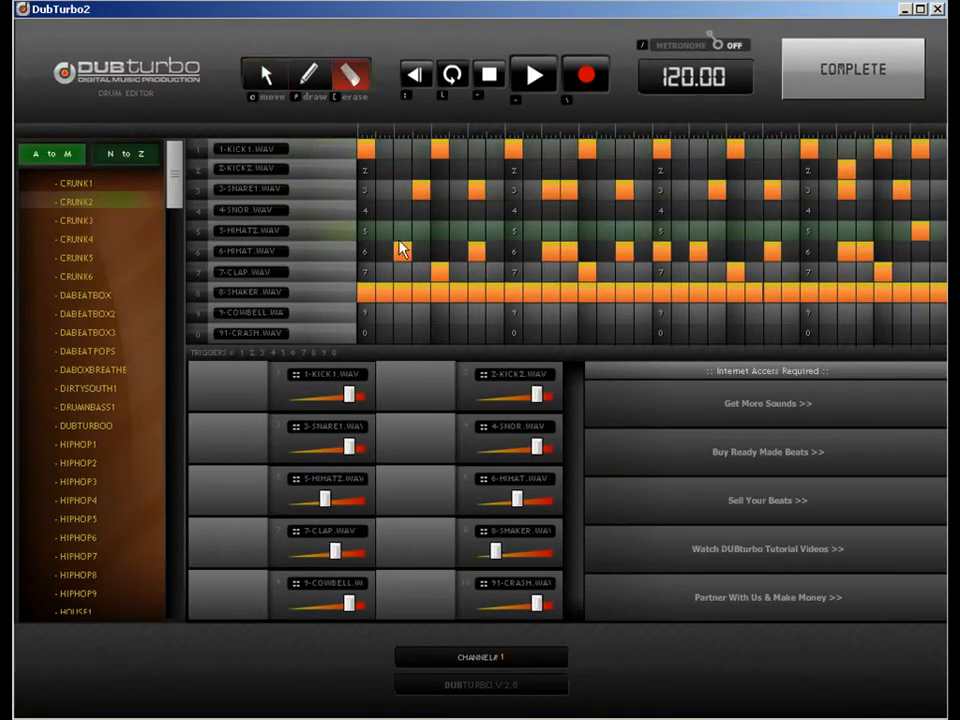
{"action": "left_click", "coordinate": [367, 291]}
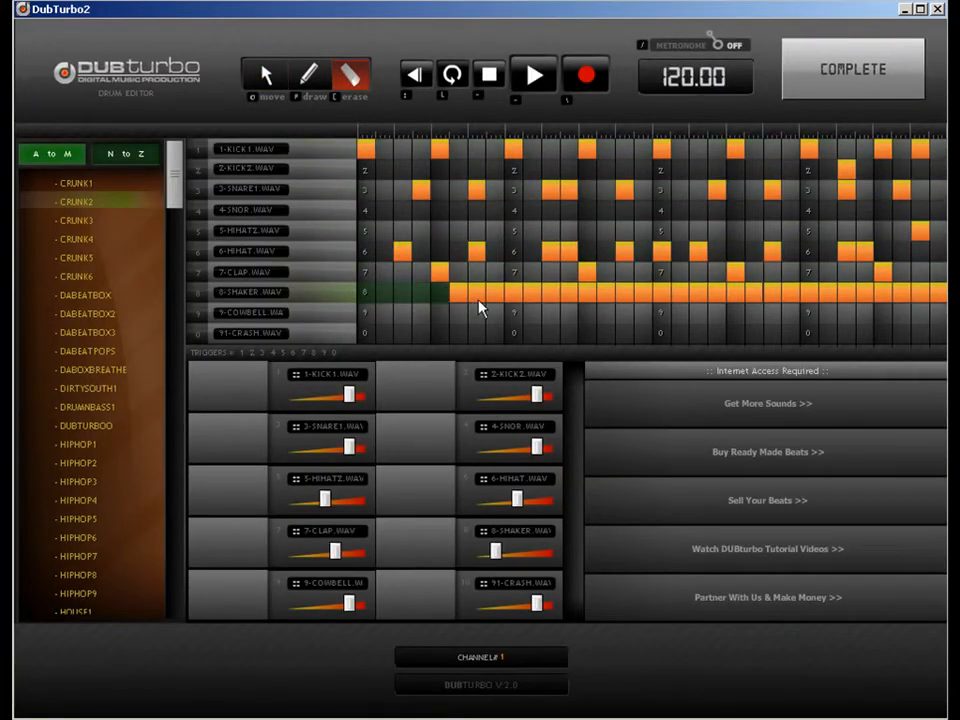
{"action": "left_click_drag", "start_coordinate": [479, 308], "coordinate": [481, 299]}
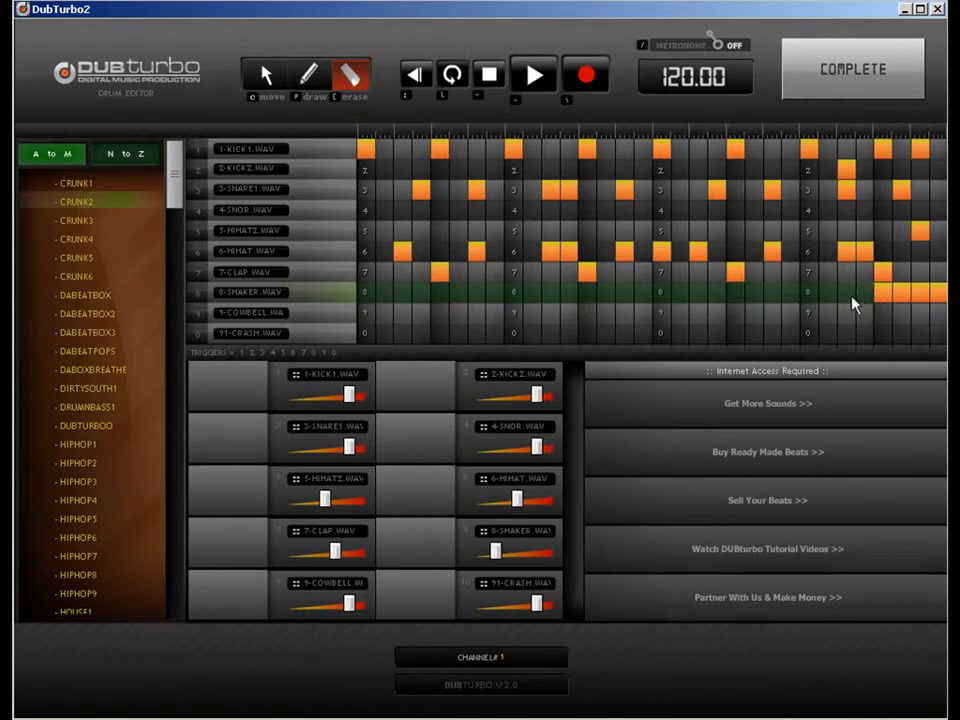
{"action": "left_click", "coordinate": [851, 71]}
Step: Copy the HOUSE3 block at bars 15–16 to bars 13–14 and check the copy's drum pattern
{"action": "left_click", "coordinate": [482, 151]}
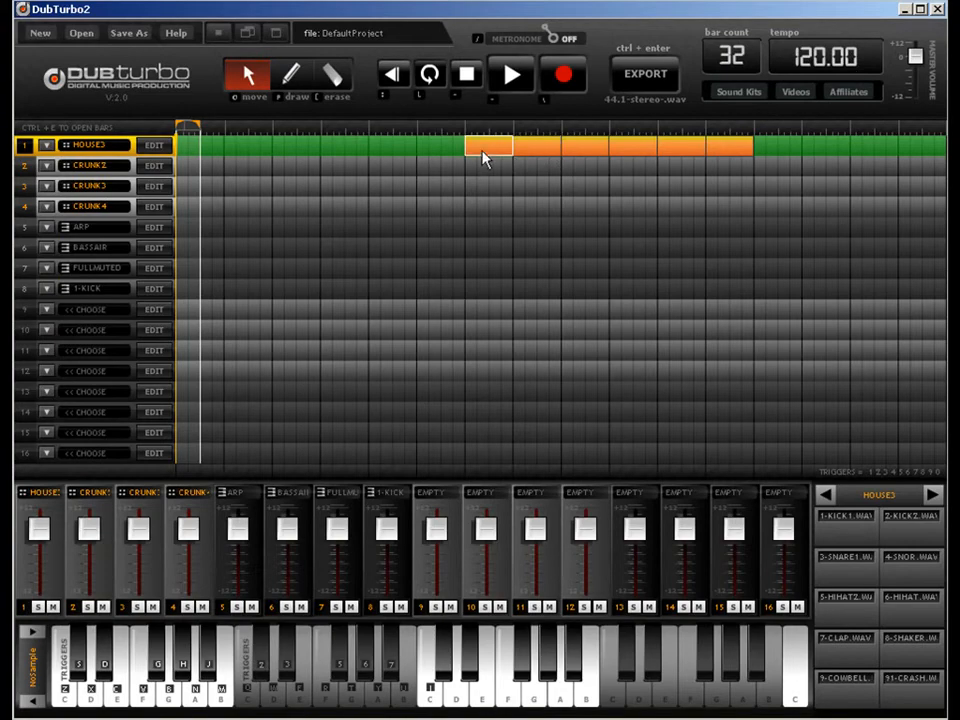
{"action": "key", "text": "ctrl+e"}
{"action": "left_click", "coordinate": [345, 75]}
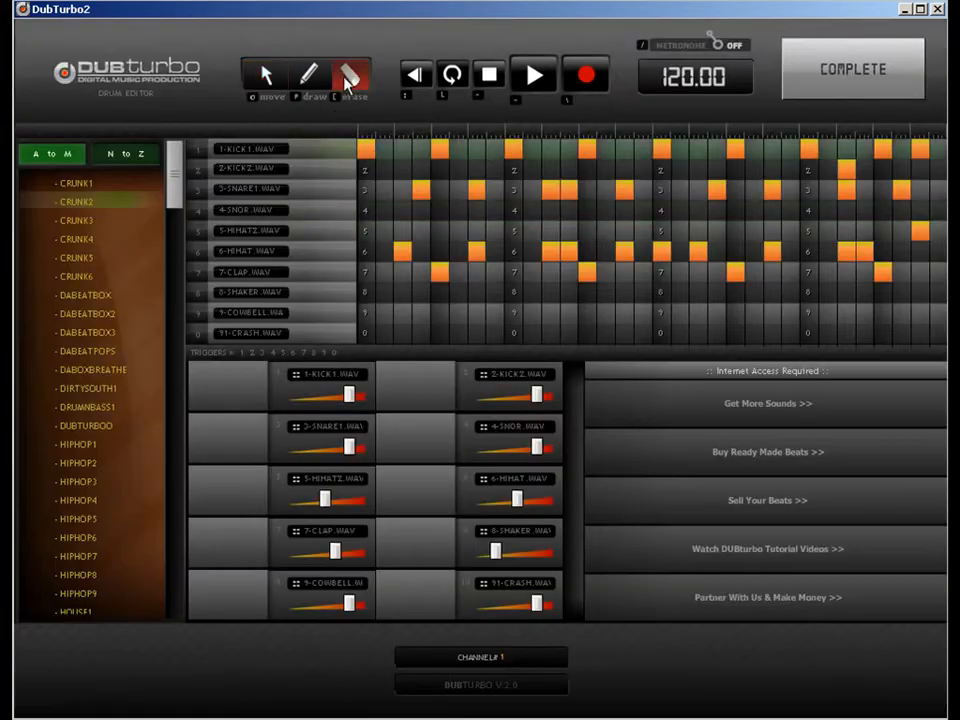
{"action": "left_click", "coordinate": [803, 62]}
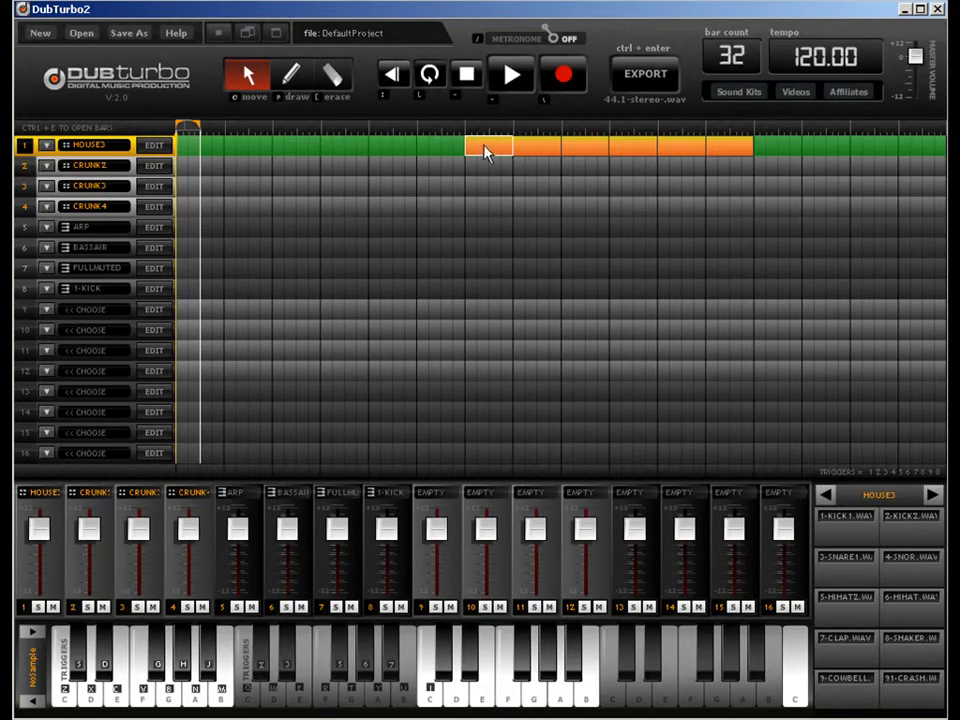
Step: Copy the bars 13–14 block to bars 11–12 and erase all 7-CLAP hits from the copy
{"action": "left_click_drag", "start_coordinate": [476, 150], "coordinate": [432, 149]}
{"action": "double_click", "coordinate": [456, 160]}
{"action": "left_click", "coordinate": [352, 77]}
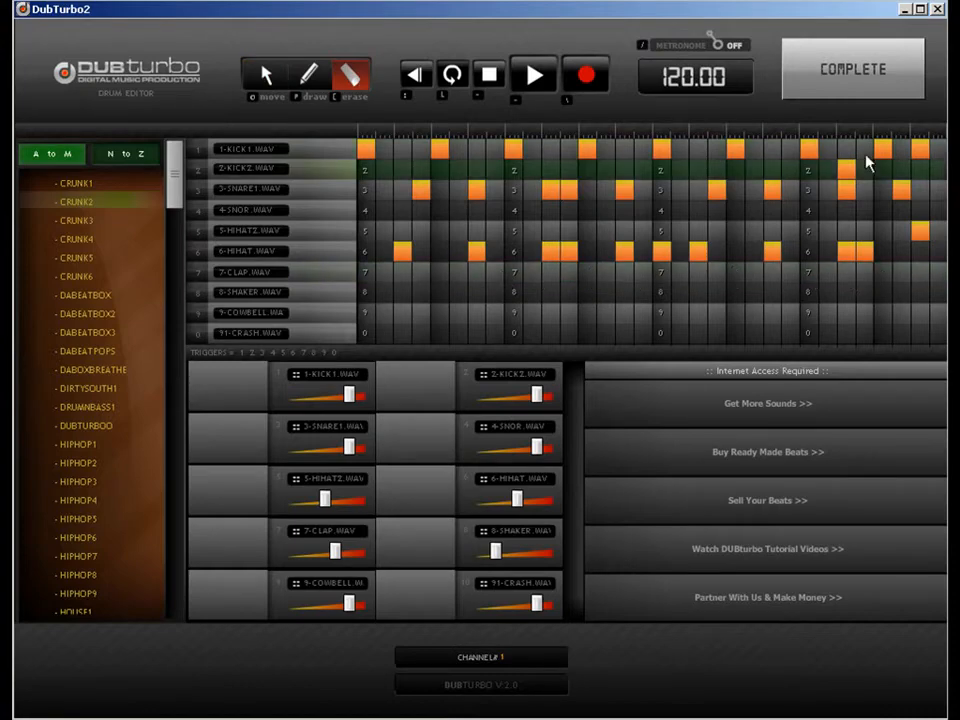
{"action": "left_click", "coordinate": [855, 75]}
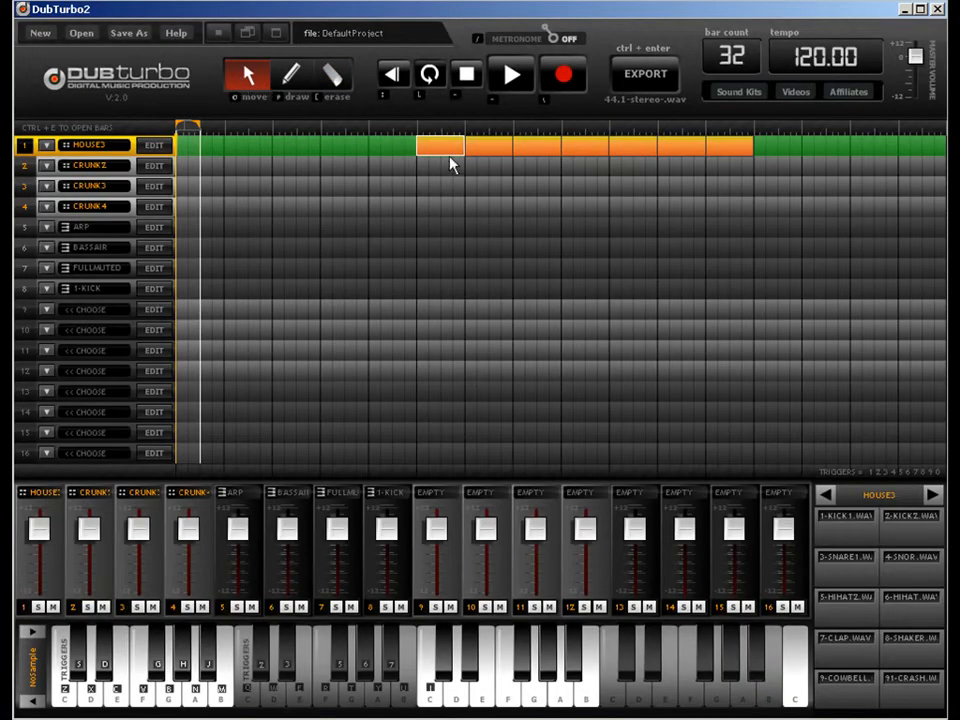
Step: Copy the bars 11–12 block to bars 9–10 and 7–8, and erase all 6-HIHAT hits from the bars 7–8 block
{"action": "left_click_drag", "start_coordinate": [450, 157], "coordinate": [354, 147]}
{"action": "double_click", "coordinate": [354, 147]}
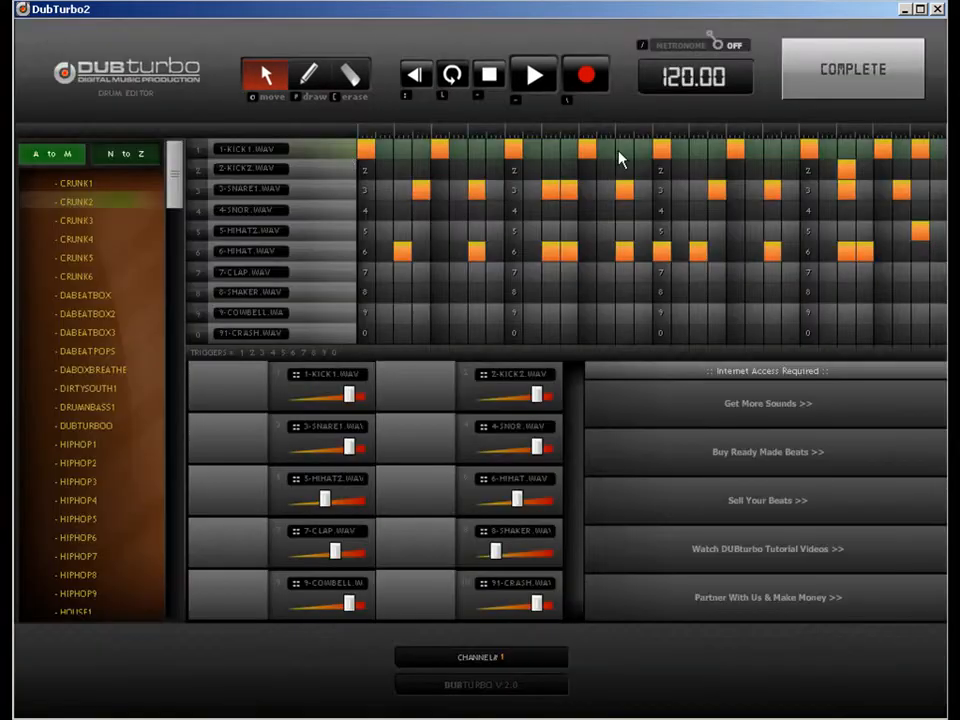
{"action": "left_click", "coordinate": [350, 75]}
{"action": "left_click", "coordinate": [402, 251]}
{"action": "left_click", "coordinate": [476, 251]}
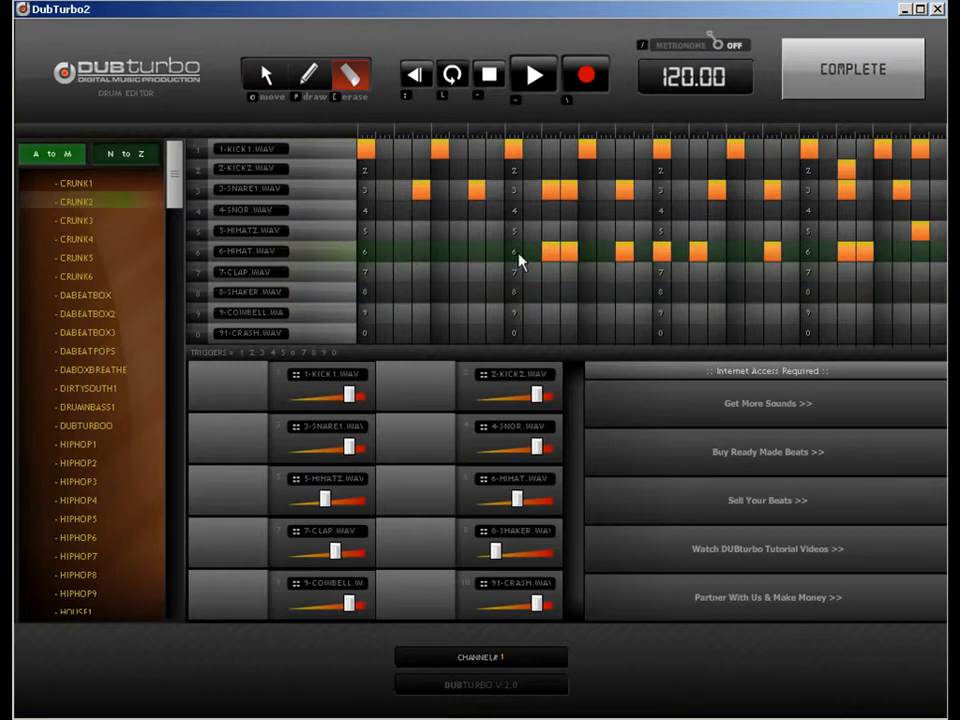
{"action": "left_click", "coordinate": [566, 252]}
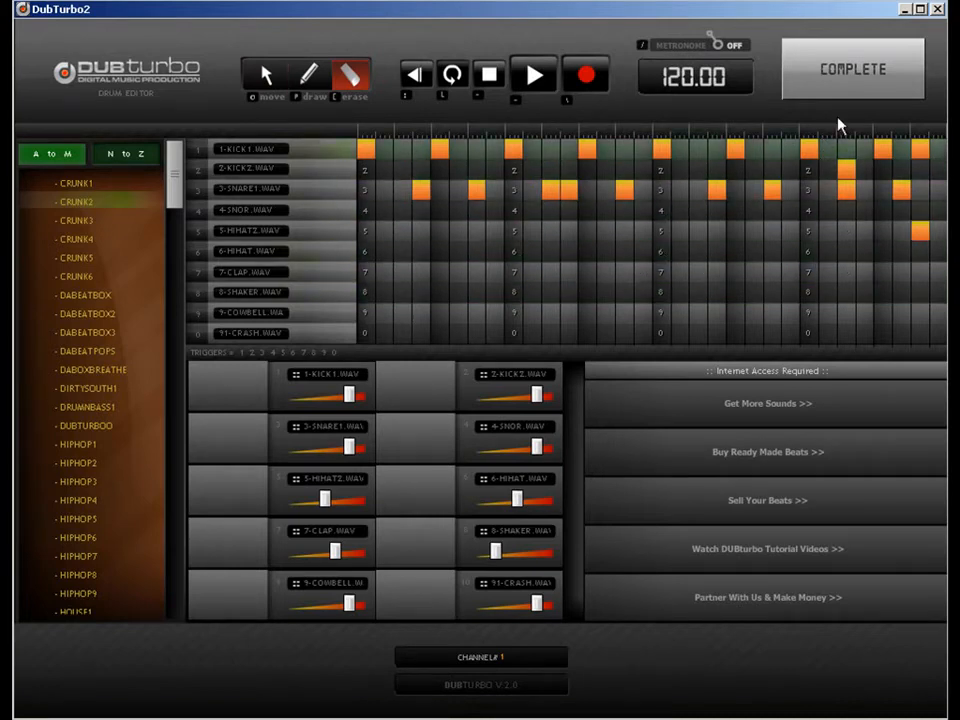
{"action": "left_click", "coordinate": [853, 96]}
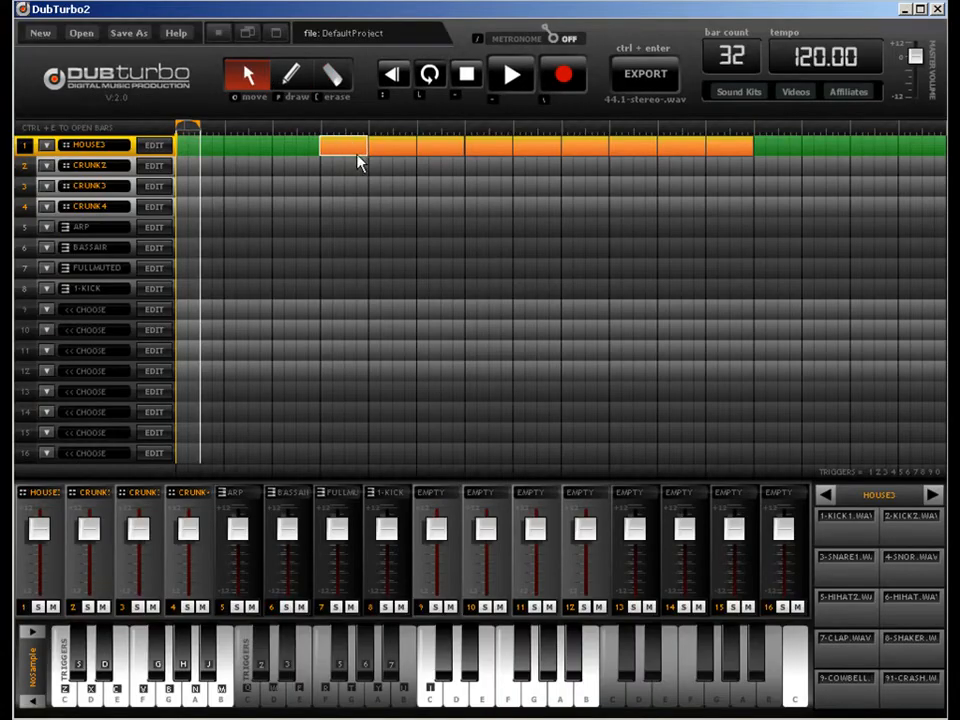
Step: Copy the bars 7–8 block to bars 5–6 and 3–4, and erase everything except the 1-KICK1 hits at bars 3–4
{"action": "left_click_drag", "start_coordinate": [360, 158], "coordinate": [260, 152]}
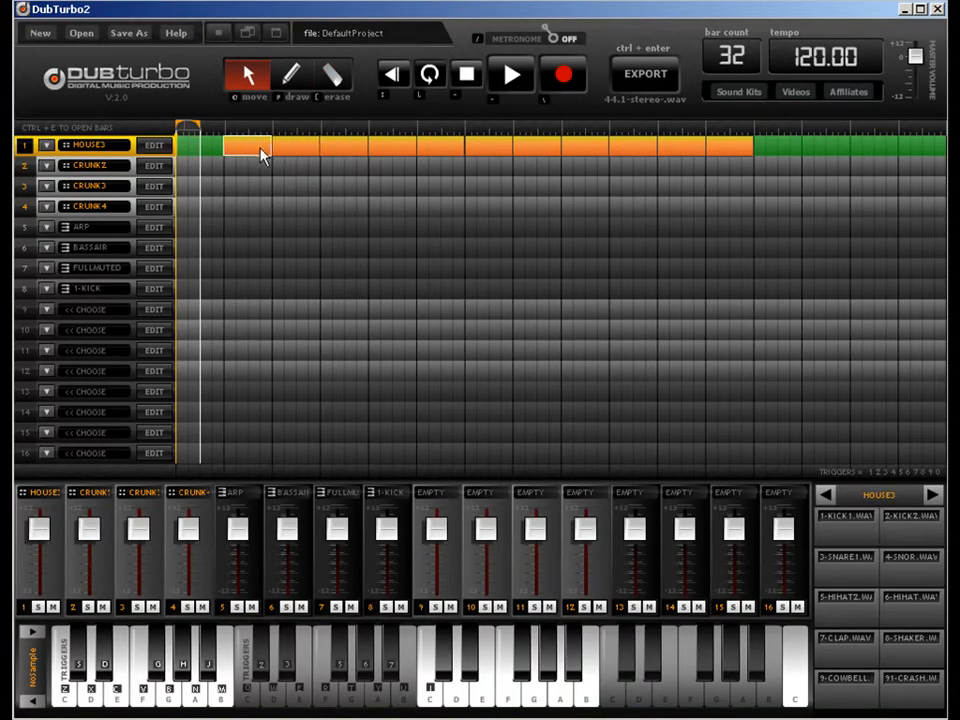
{"action": "double_click", "coordinate": [264, 155]}
{"action": "left_click", "coordinate": [351, 74]}
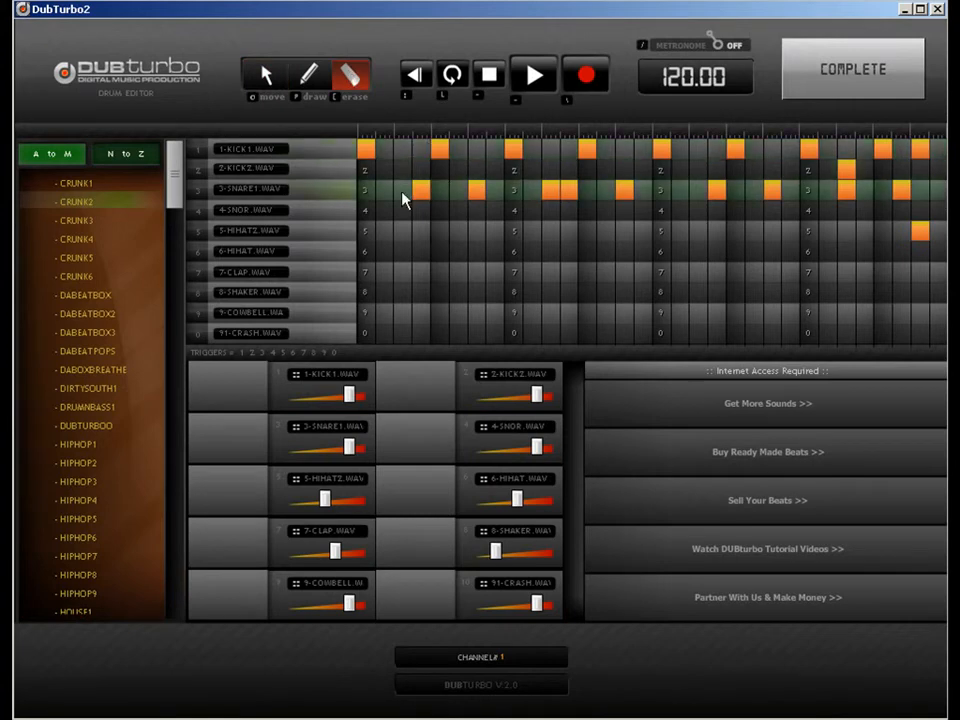
{"action": "left_click", "coordinate": [476, 189]}
{"action": "left_click", "coordinate": [850, 192]}
{"action": "left_click", "coordinate": [846, 170]}
{"action": "left_click", "coordinate": [901, 189]}
{"action": "left_click", "coordinate": [920, 230]}
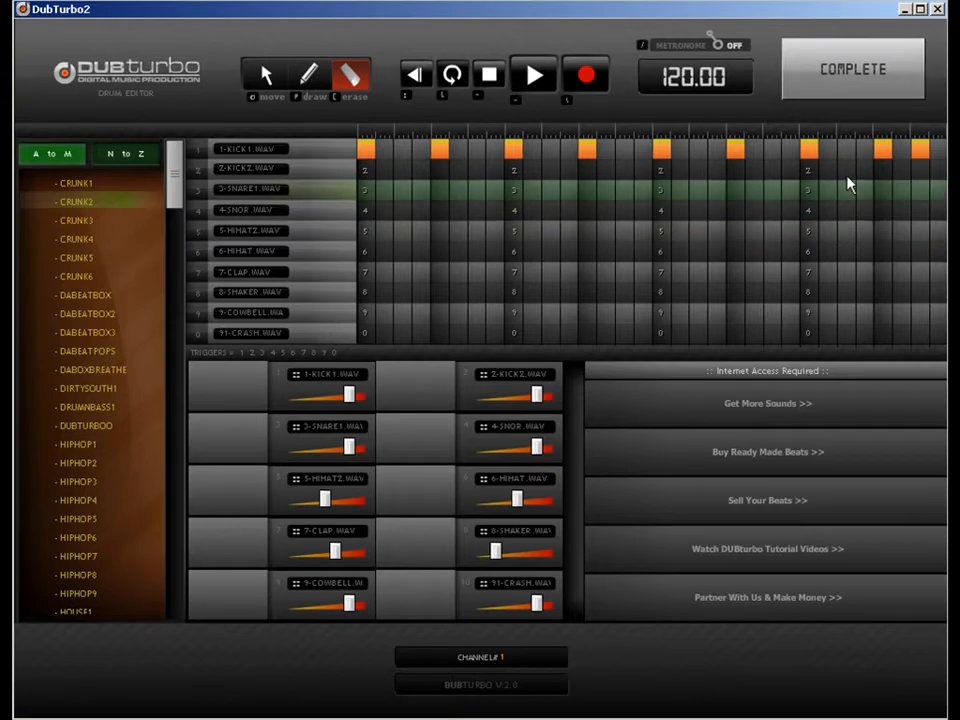
{"action": "left_click", "coordinate": [852, 69]}
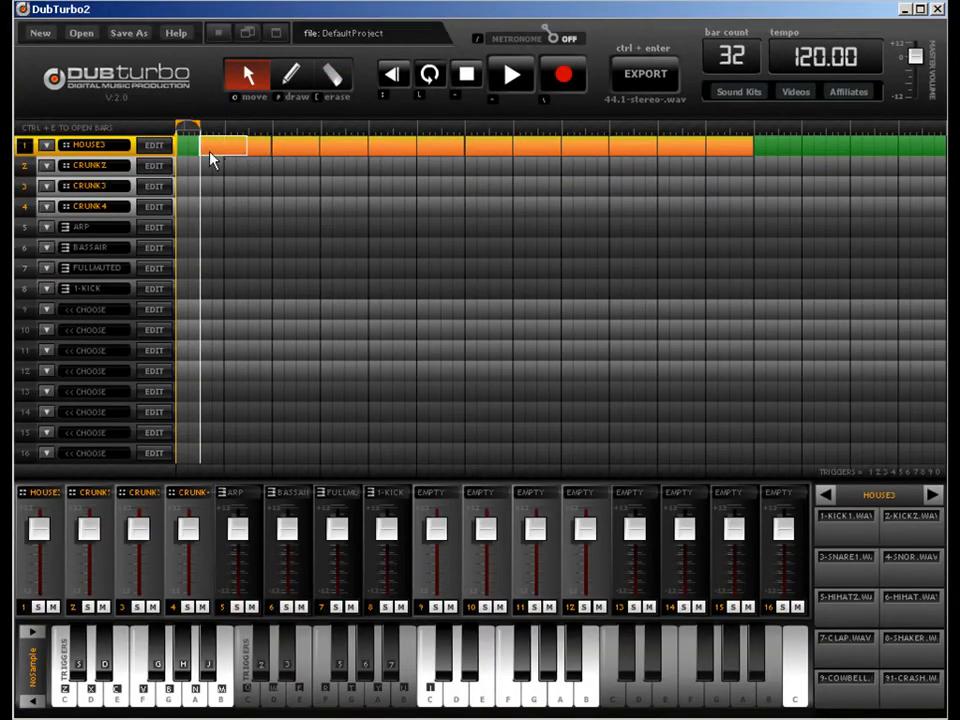
Step: Copy the kick-only block to bars 1–2 and extend the loop range across all 32 bars
{"action": "mouse_move", "coordinate": [190, 133]}
{"action": "left_mouse_down"}
{"action": "mouse_move", "coordinate": [570, 140]}
{"action": "mouse_move", "coordinate": [940, 130]}
{"action": "left_mouse_up"}
{"action": "left_click", "coordinate": [724, 152]}
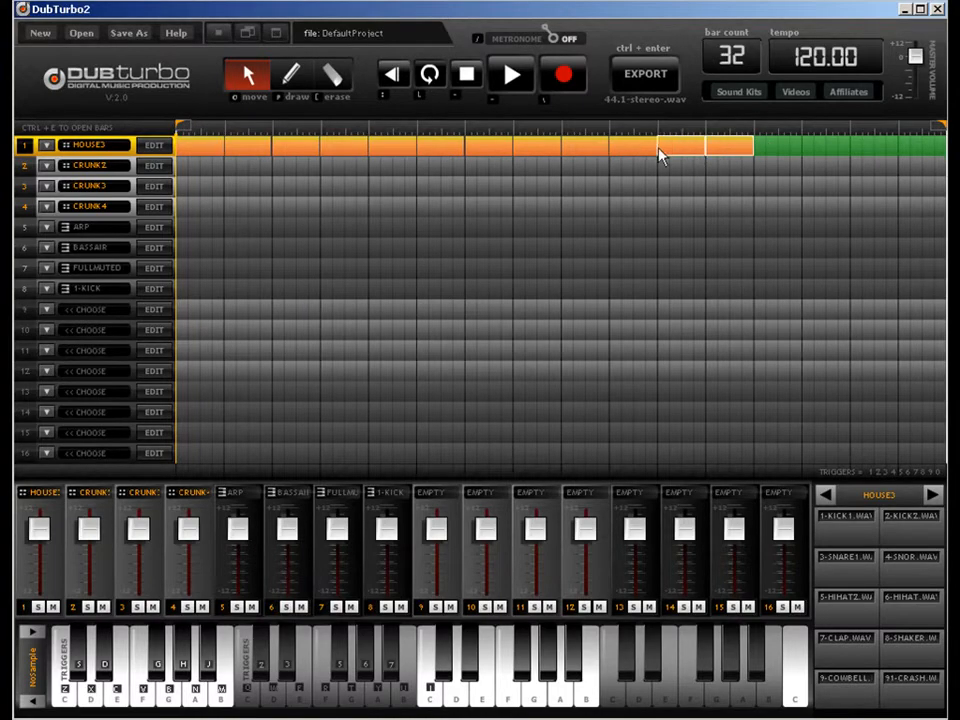
Step: Add a 91-CRASH hit on cell 1 of the HOUSE3 block at bars 17–18 and finish the drum edit
{"action": "left_click", "coordinate": [550, 151]}
{"action": "left_click", "coordinate": [570, 148]}
{"action": "double_click", "coordinate": [576, 164]}
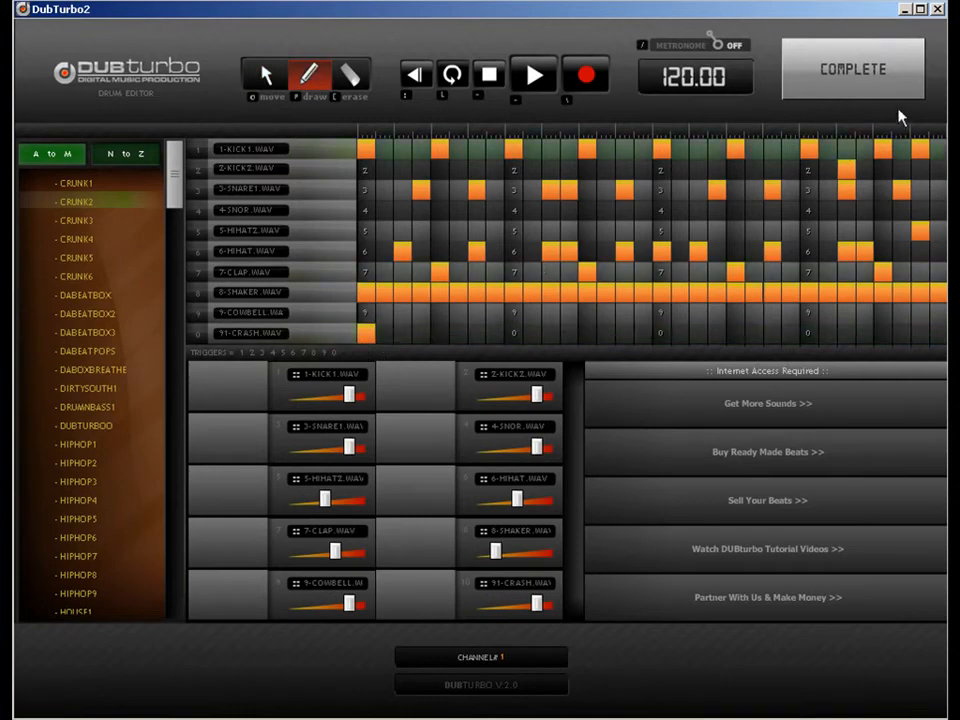
{"action": "left_click", "coordinate": [876, 84]}
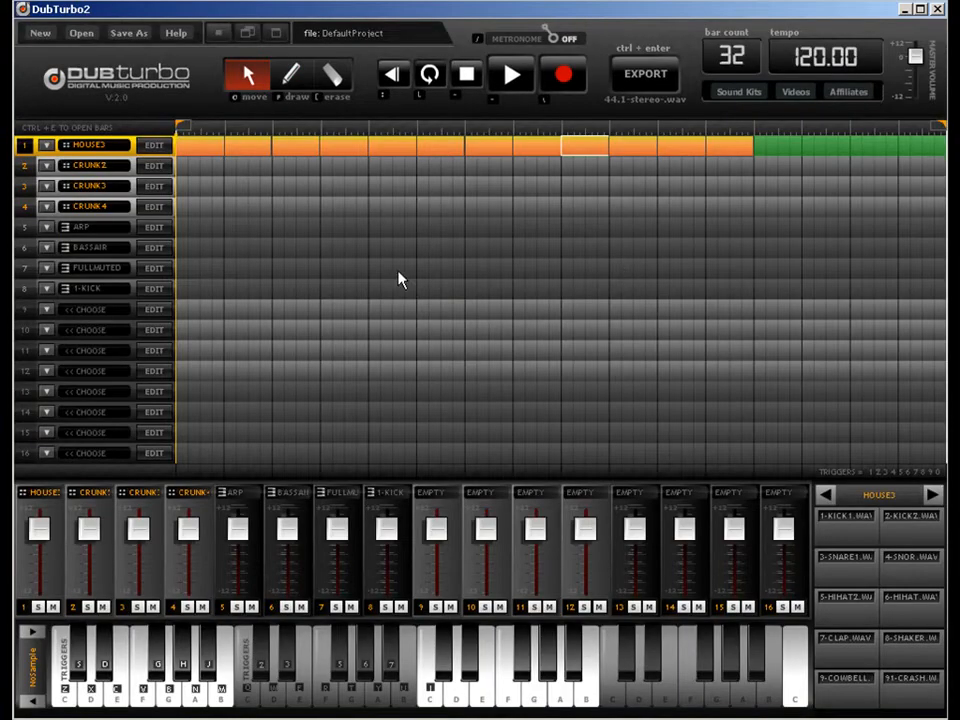
Step: Copy the four HOUSE3 blocks at bars 17–24 to bars 25–32 on track 1
{"action": "left_click", "coordinate": [683, 148], "text": "shift"}
{"action": "left_click", "coordinate": [722, 150], "text": "shift"}
{"action": "left_click_drag", "start_coordinate": [604, 150], "coordinate": [788, 152]}
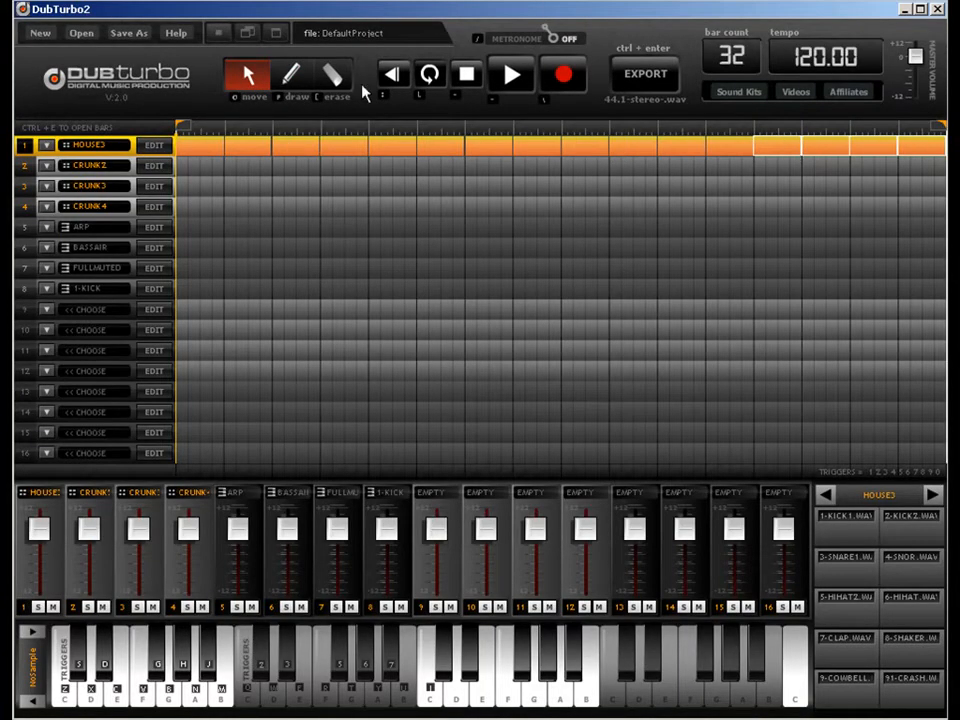
Step: Draw a CRUNK2 block at bars 17–18 on track 2 and open it for drum editing
{"action": "left_click", "coordinate": [292, 76]}
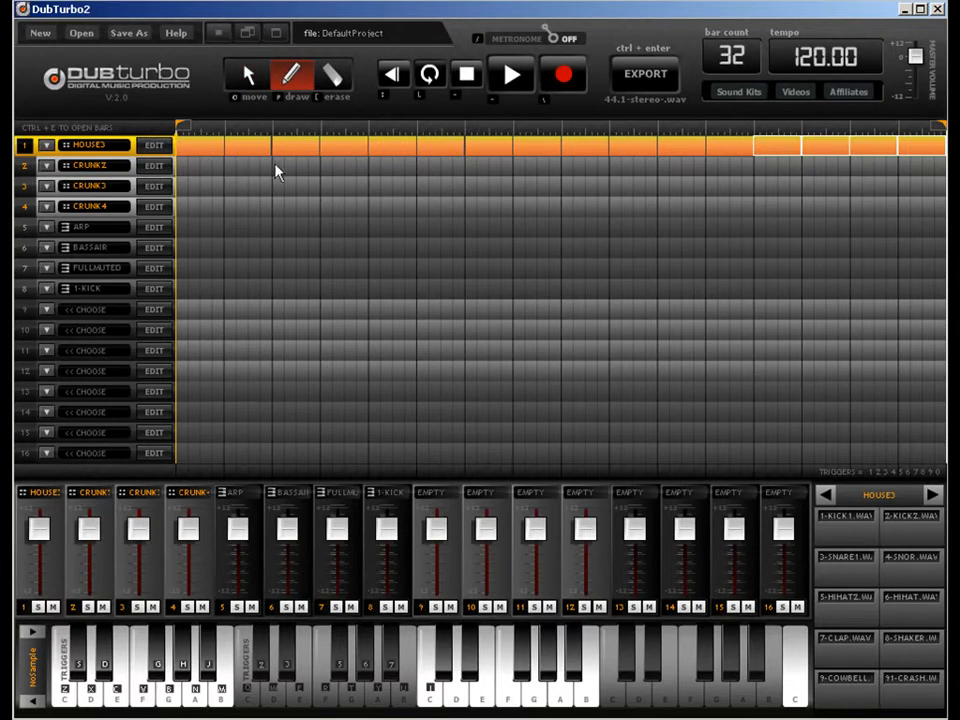
{"action": "left_click_drag", "start_coordinate": [568, 171], "coordinate": [614, 174]}
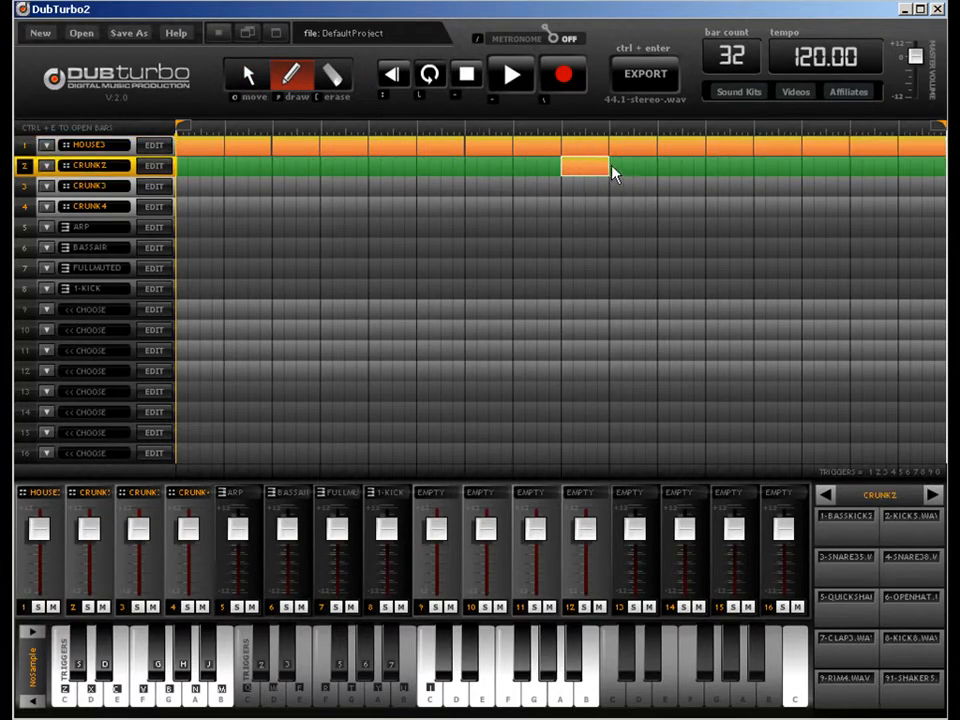
{"action": "left_click", "coordinate": [160, 166]}
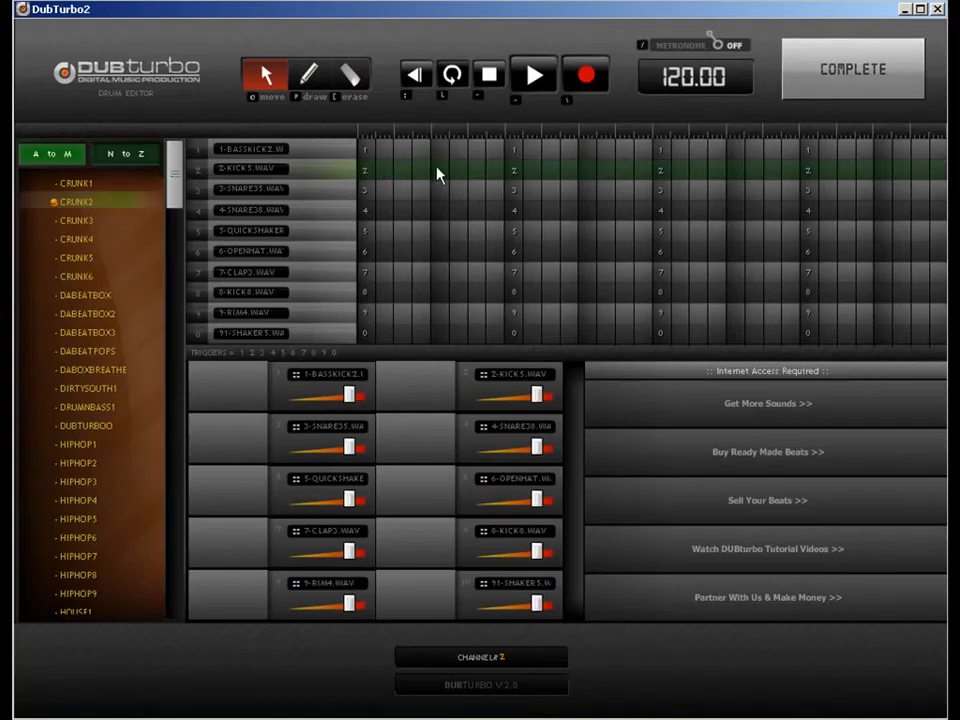
Step: Lower the 4-SNARE38 volume, draw its hits on cells 1, 5, 9, 11, 13, 15, 17, 19, 21, 22 and 24–32, and finish the edit
{"action": "left_click", "coordinate": [308, 75]}
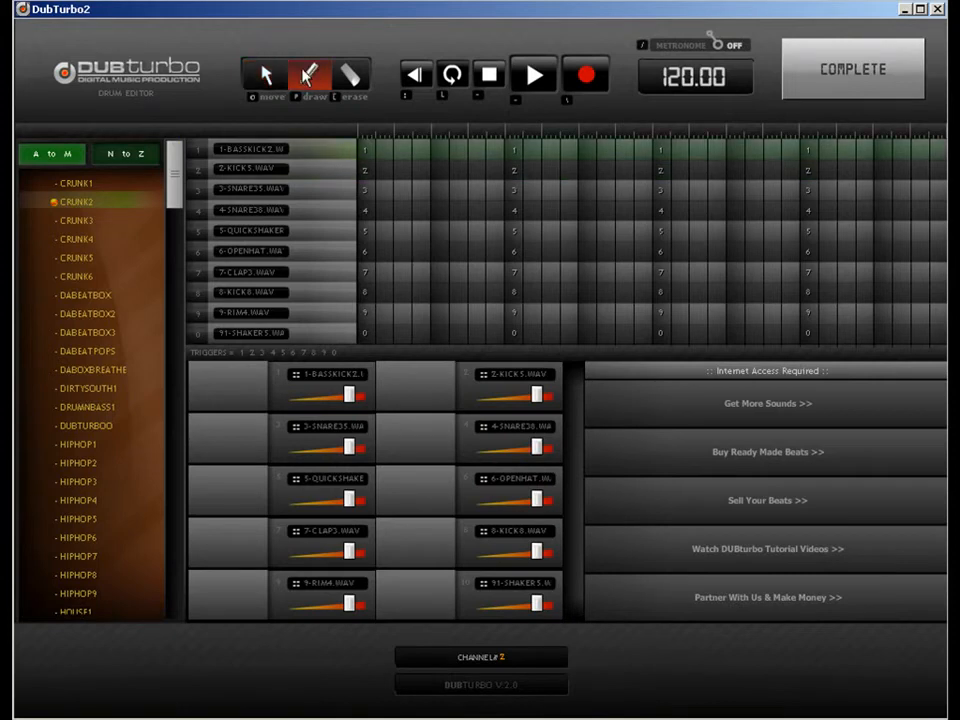
{"action": "left_click", "coordinate": [92, 370]}
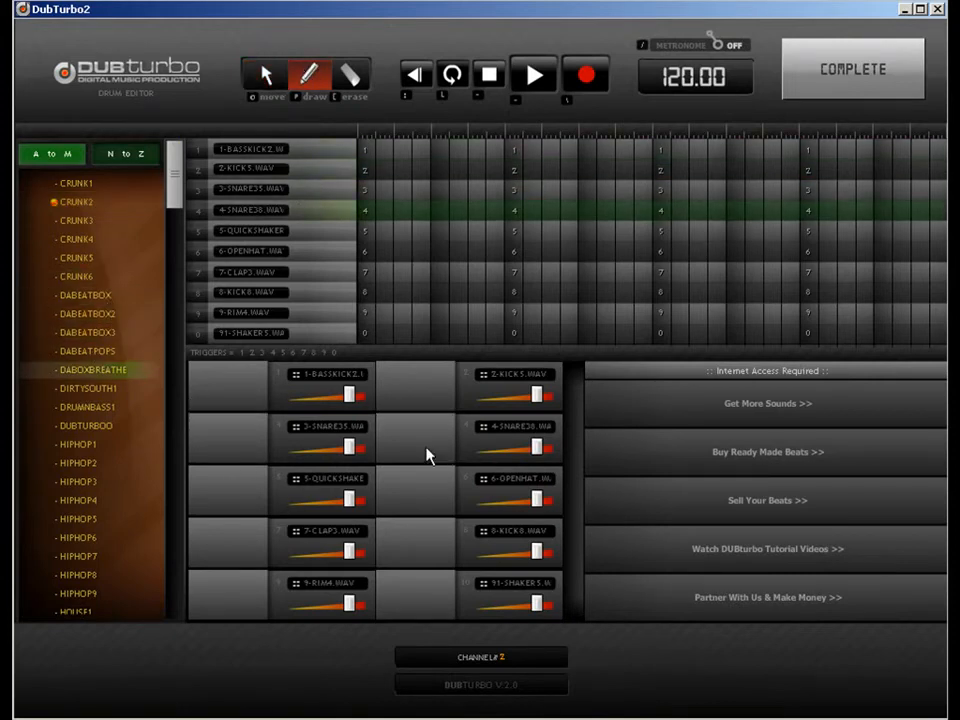
{"action": "left_click_drag", "start_coordinate": [537, 447], "coordinate": [504, 454]}
{"action": "left_click", "coordinate": [366, 210]}
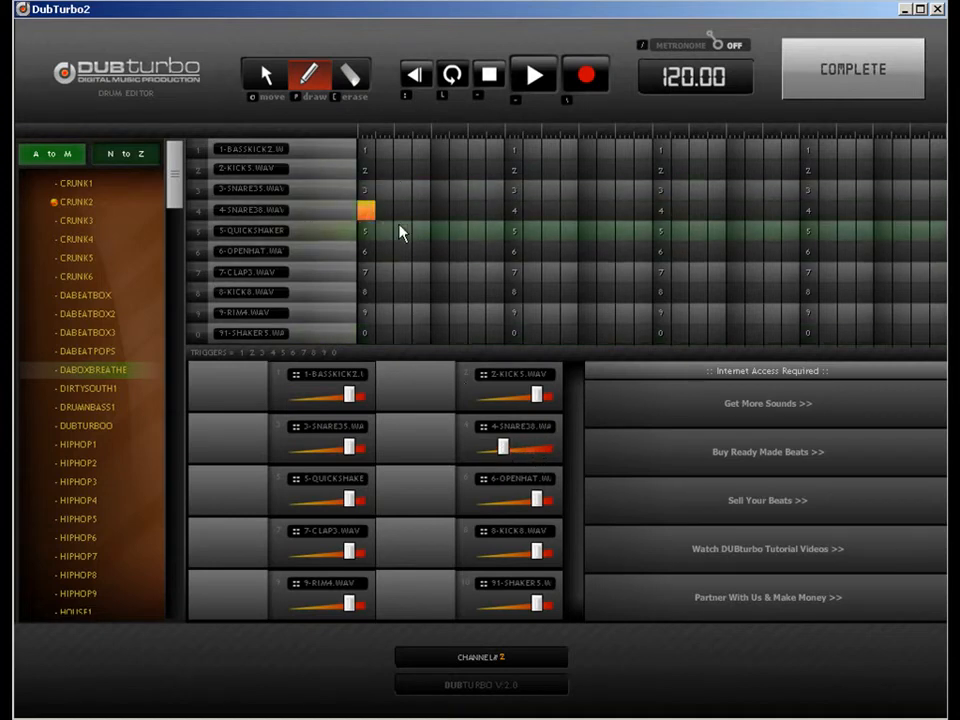
{"action": "left_click_drag", "start_coordinate": [440, 211], "coordinate": [938, 211]}
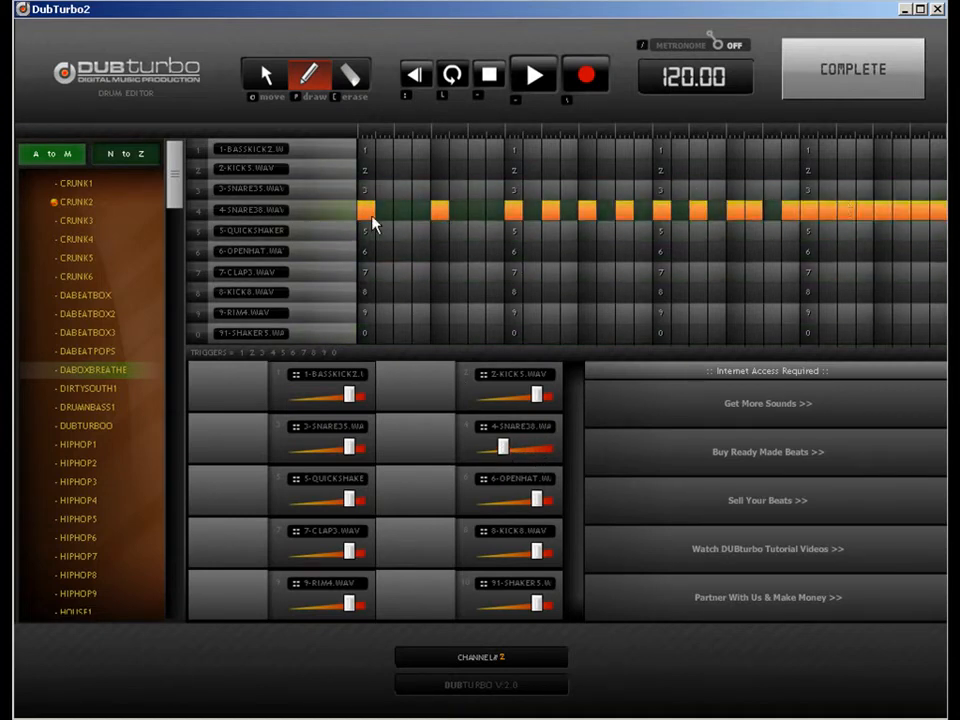
{"action": "left_click", "coordinate": [866, 72]}
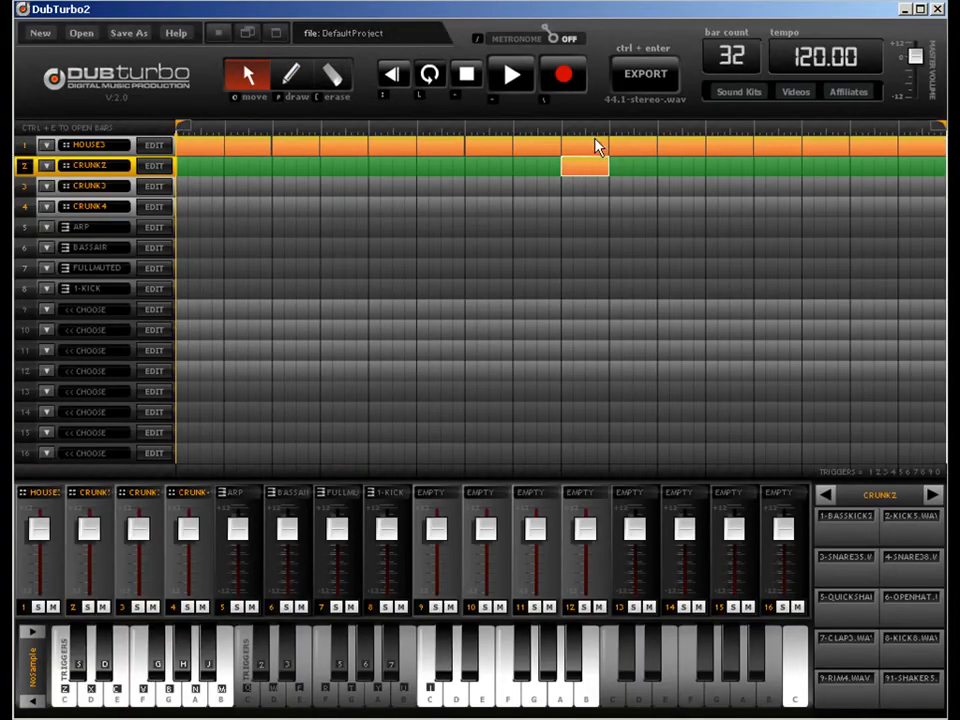
Step: Move the CRUNK2 block to bars 15–16 on track 2 and select the HOUSE3 block above it
{"action": "left_click", "coordinate": [595, 143]}
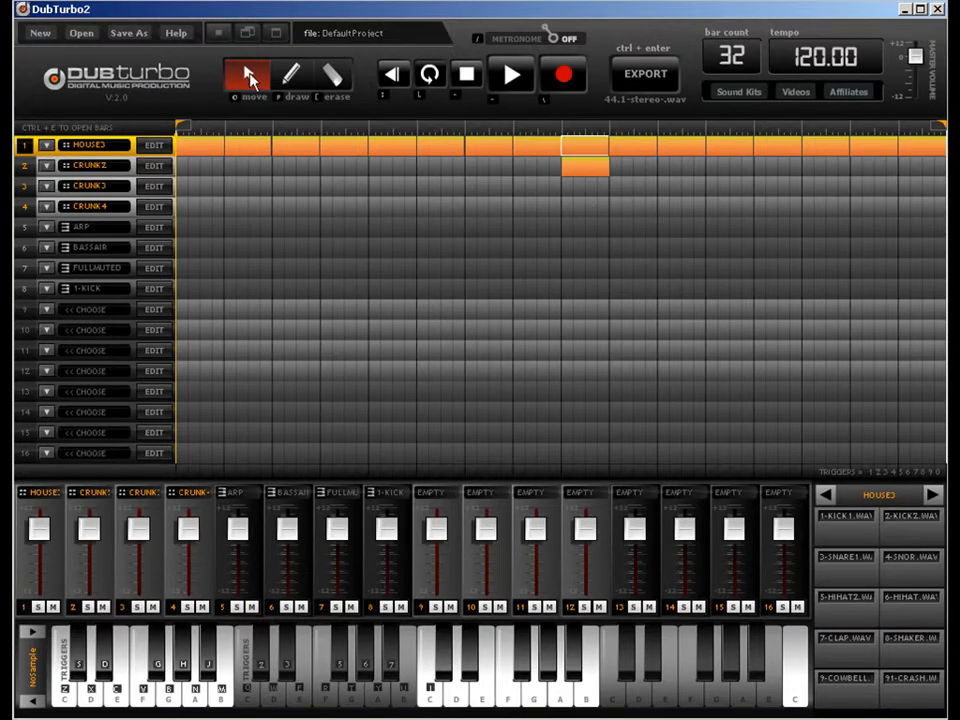
{"action": "left_click", "coordinate": [544, 170]}
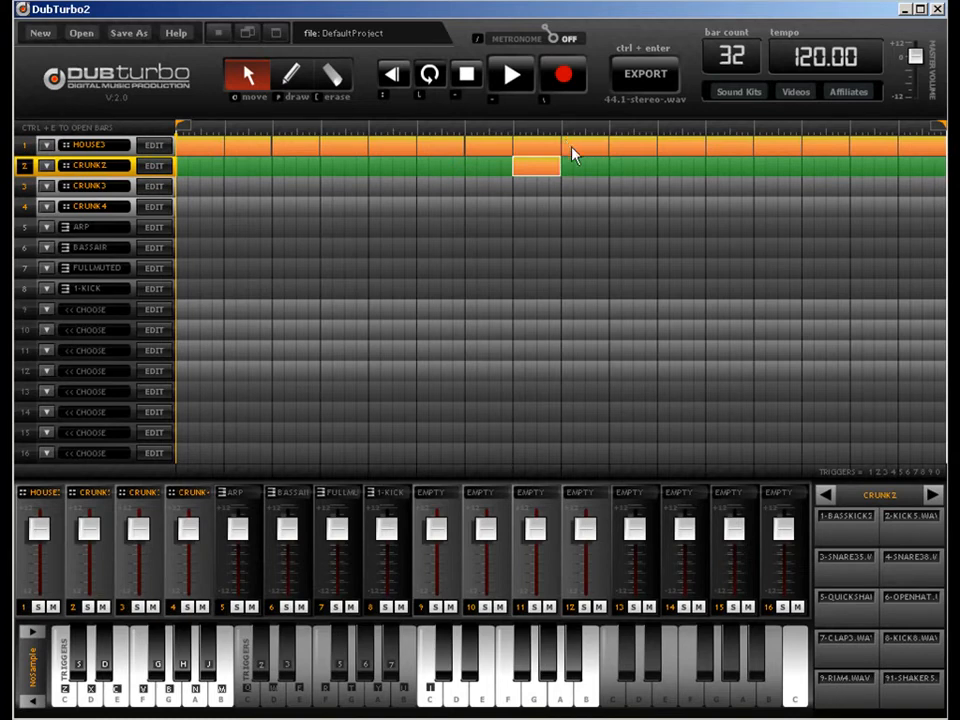
{"action": "left_click", "coordinate": [547, 152]}
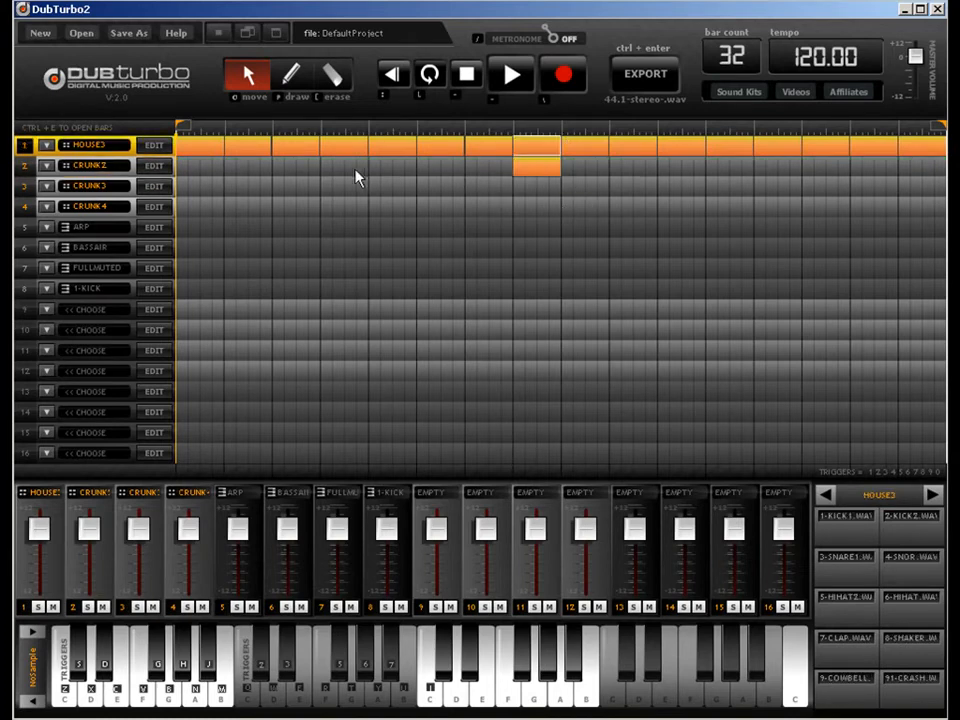
Step: Copy the CRUNK2 snare roll block to bars 31–32 on track 2 and play the arrangement
{"action": "left_click", "coordinate": [560, 170]}
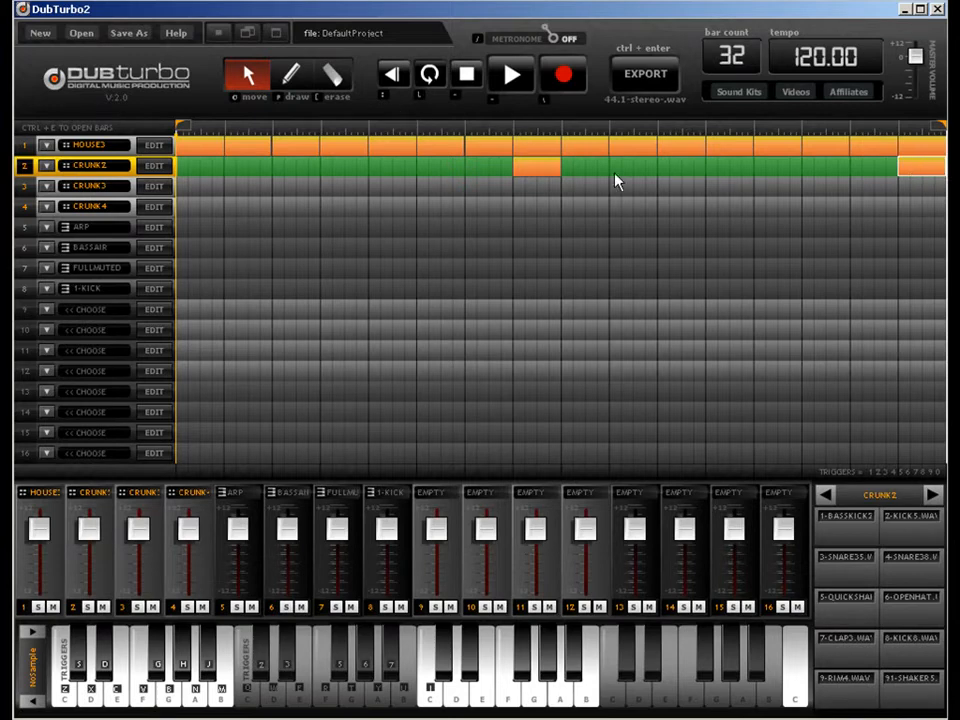
{"action": "key", "text": "space"}
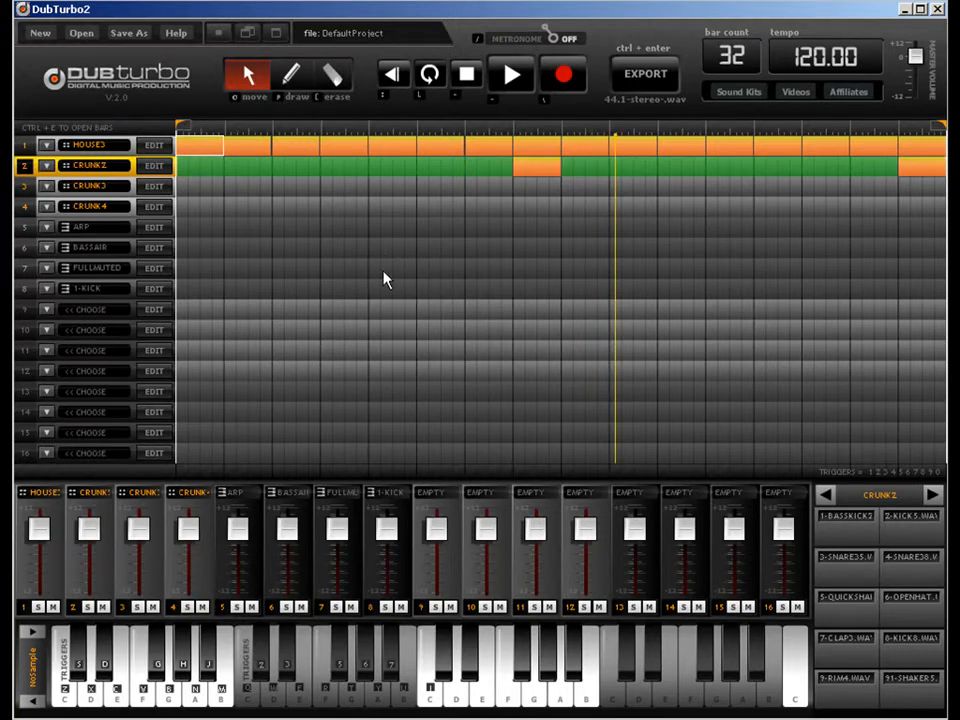
Step: Open the HOUSE3 block at bars 1–2 for drum editing, lower the 3-SNARE1 volume, and finish the edit
{"action": "left_click", "coordinate": [210, 150]}
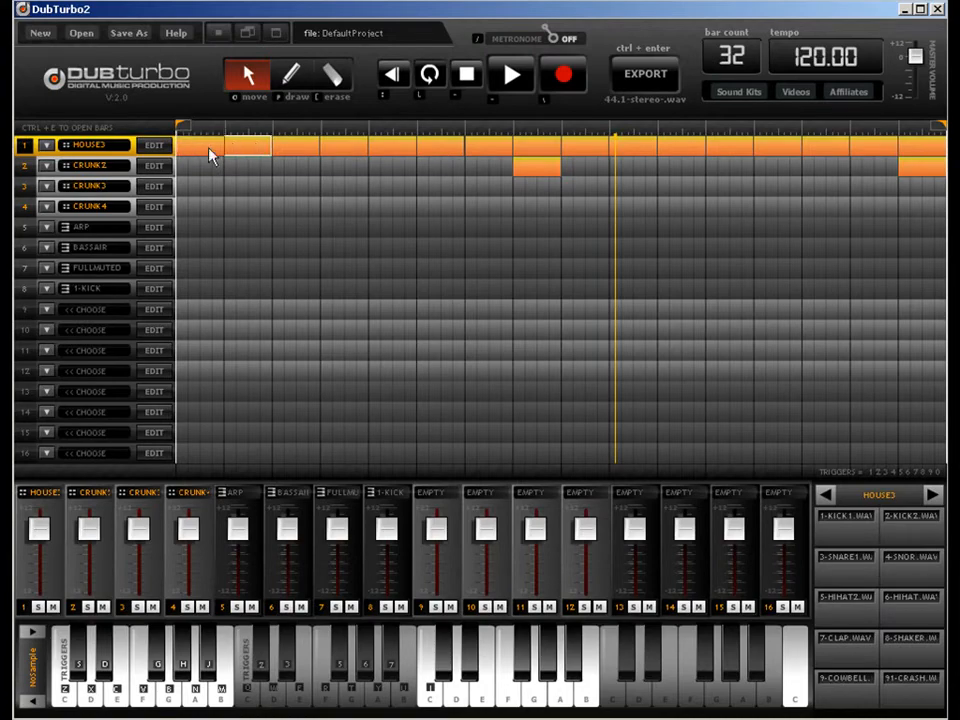
{"action": "double_click", "coordinate": [209, 153]}
{"action": "left_click", "coordinate": [312, 80]}
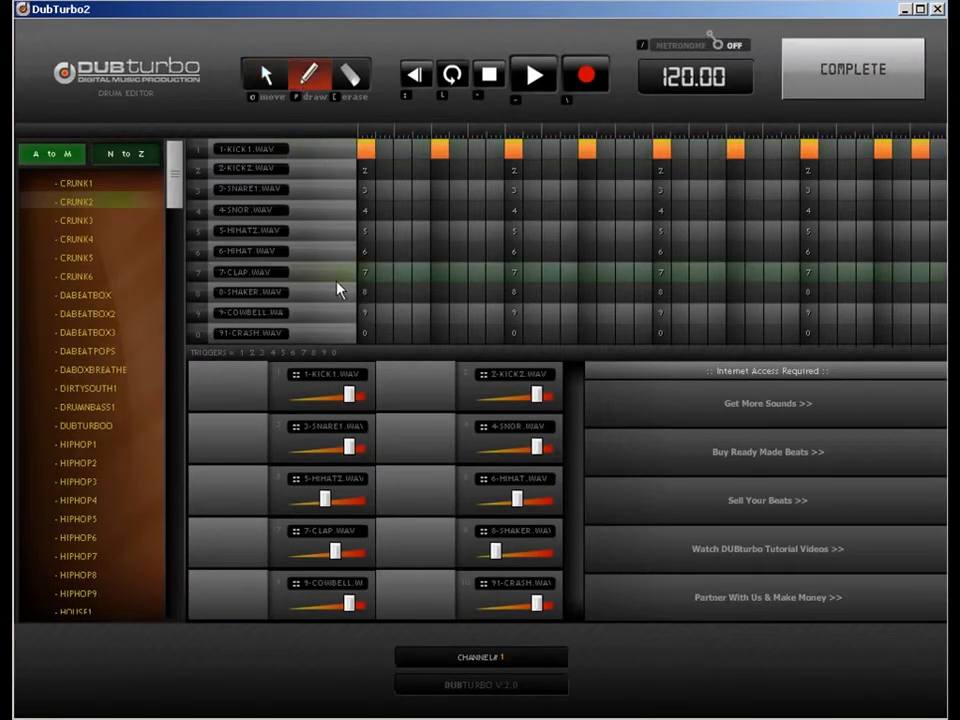
{"action": "left_click_drag", "start_coordinate": [349, 446], "coordinate": [336, 450]}
{"action": "left_click", "coordinate": [825, 88]}
Step: Draw a block at bars 1–2 on track 5 and assign the BASSHINT sound to it in the key editor
{"action": "left_click", "coordinate": [293, 78]}
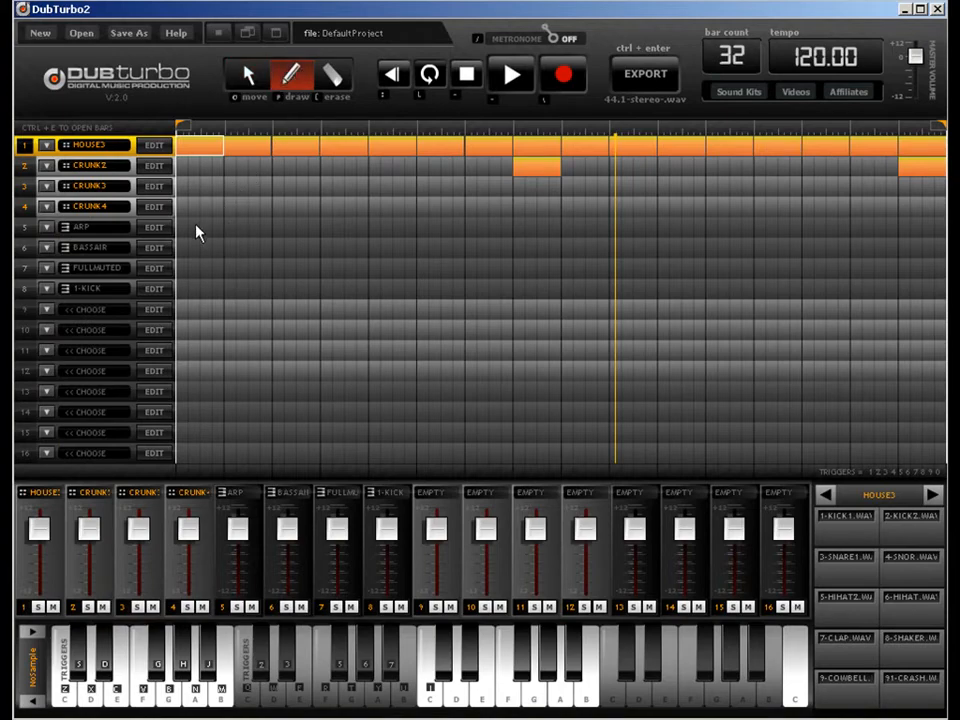
{"action": "left_click", "coordinate": [196, 233]}
{"action": "key", "text": "ctrl+e"}
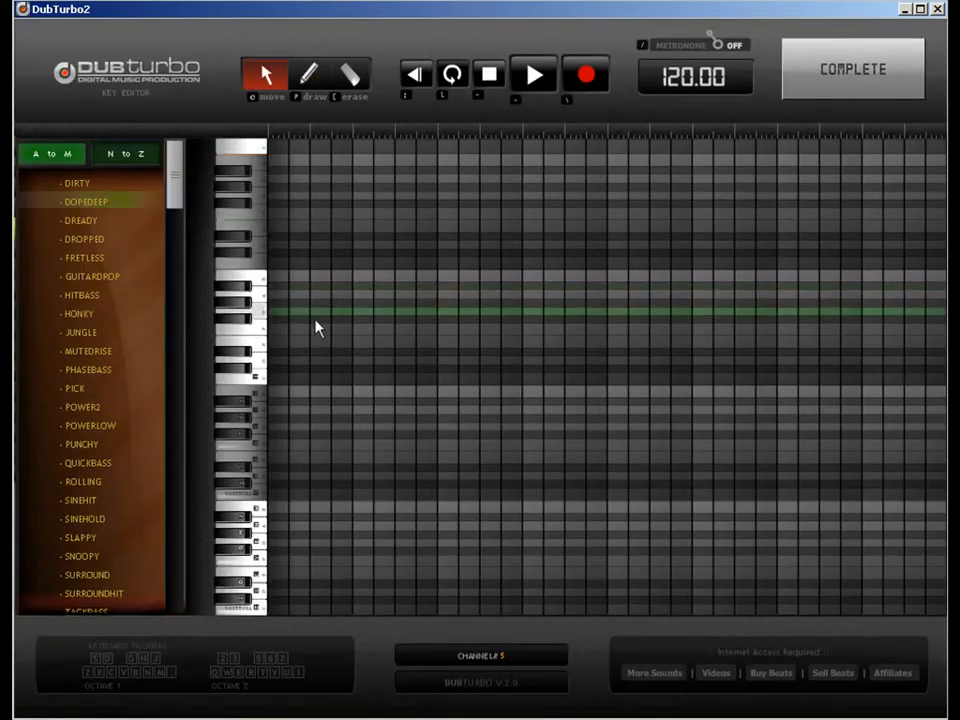
{"action": "key", "text": "p"}
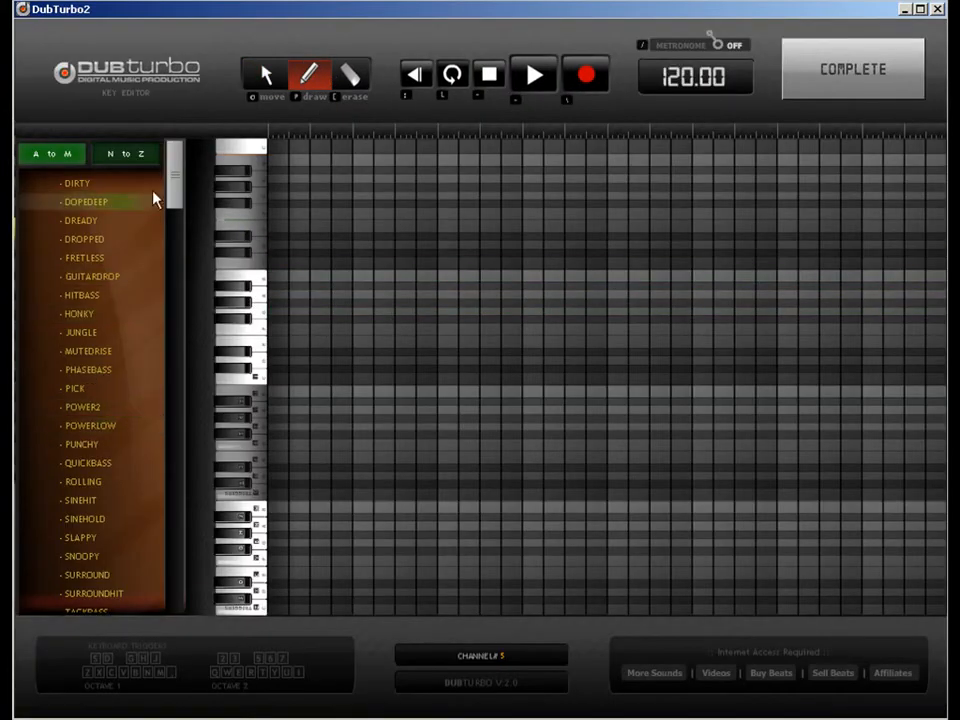
{"action": "left_click_drag", "start_coordinate": [177, 192], "coordinate": [182, 228]}
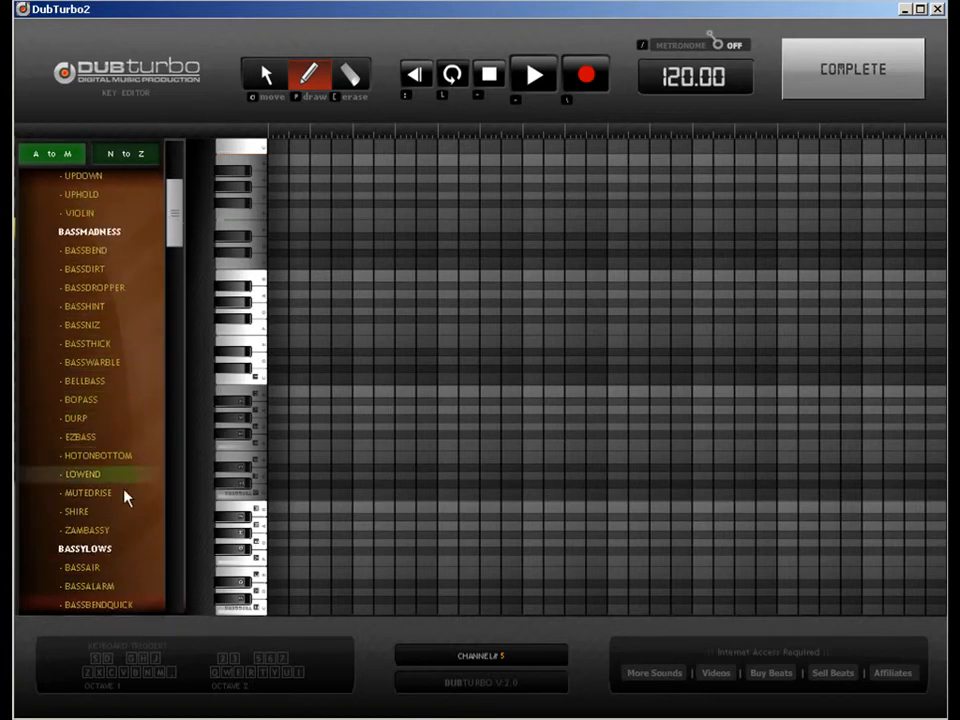
{"action": "left_click", "coordinate": [122, 587]}
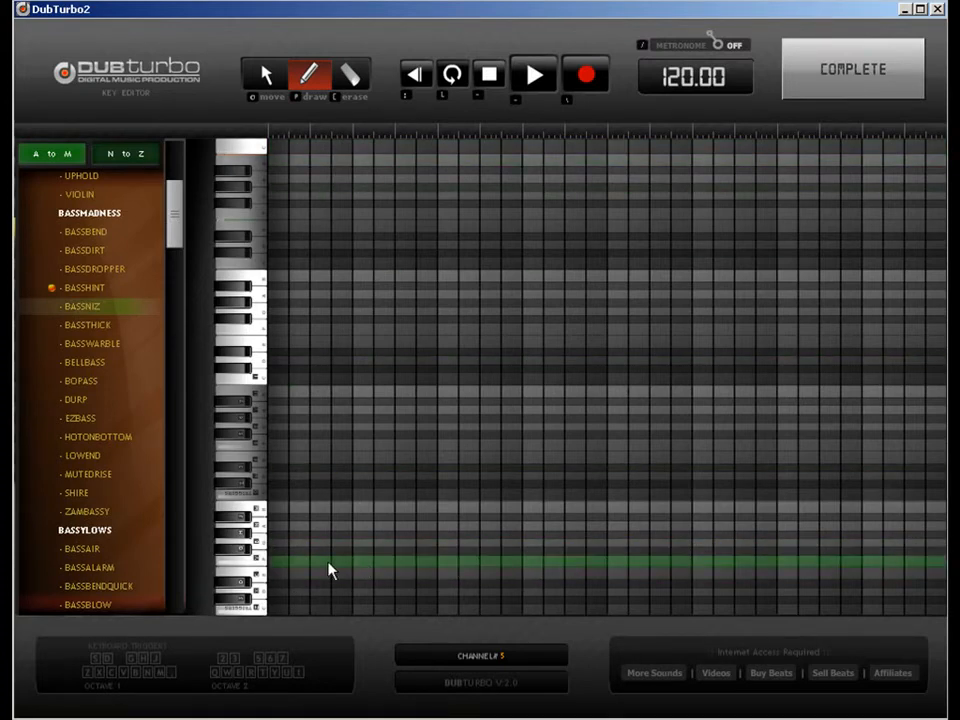
Step: Draw bass notes on the second-octave C at cells 3, 7, 11, 15 and the G below at 19, 23, 27, 31, and finish the edit
{"action": "left_click", "coordinate": [319, 497]}
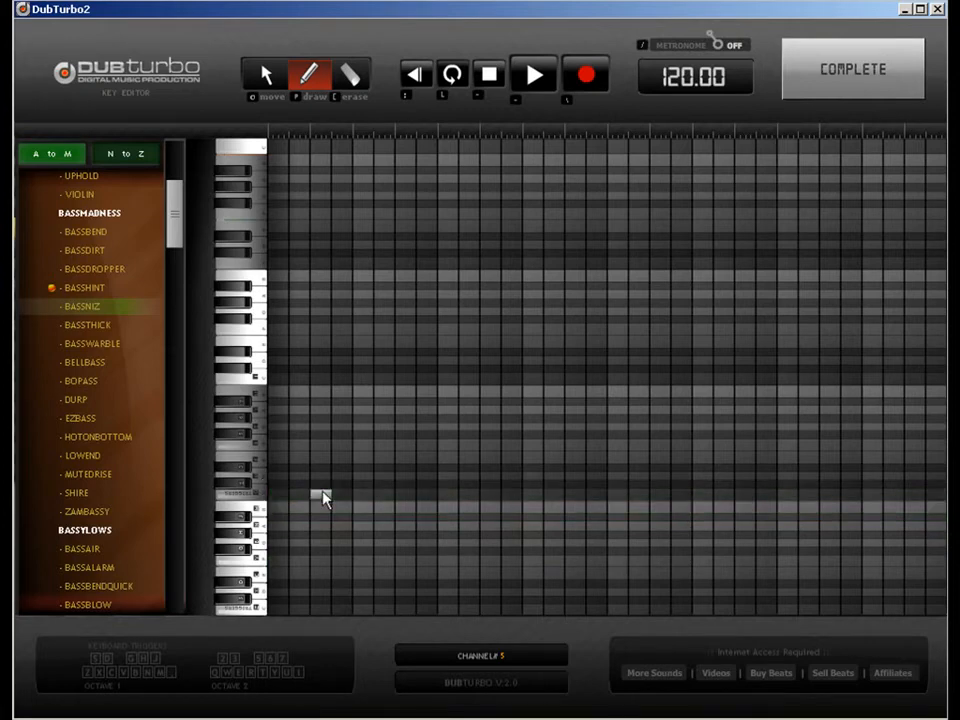
{"action": "left_click", "coordinate": [407, 498]}
{"action": "left_click", "coordinate": [490, 500]}
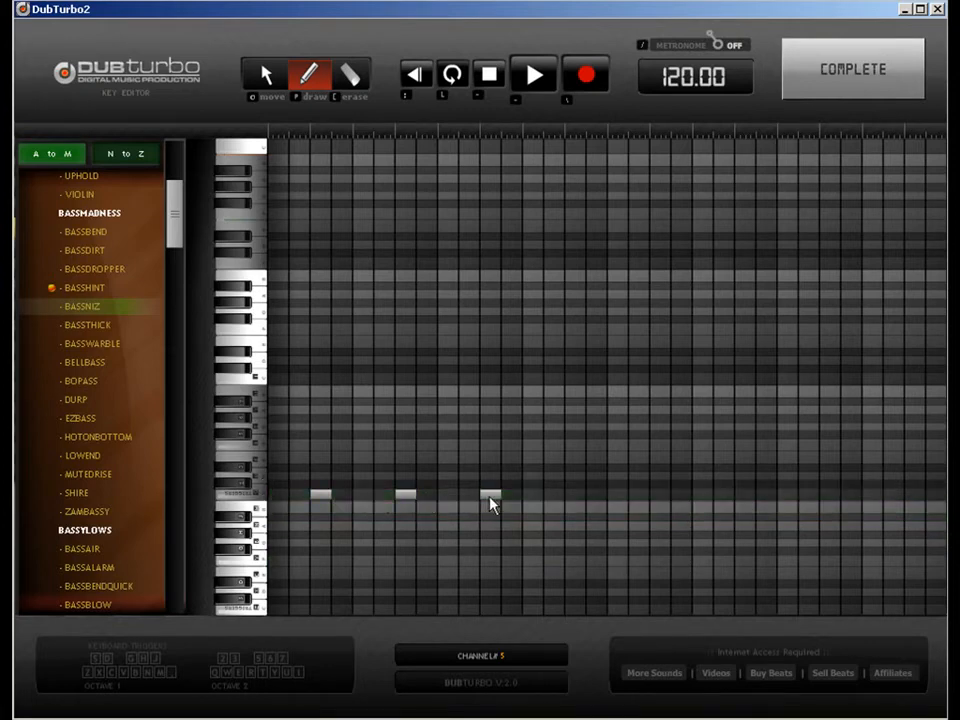
{"action": "left_click", "coordinate": [575, 500]}
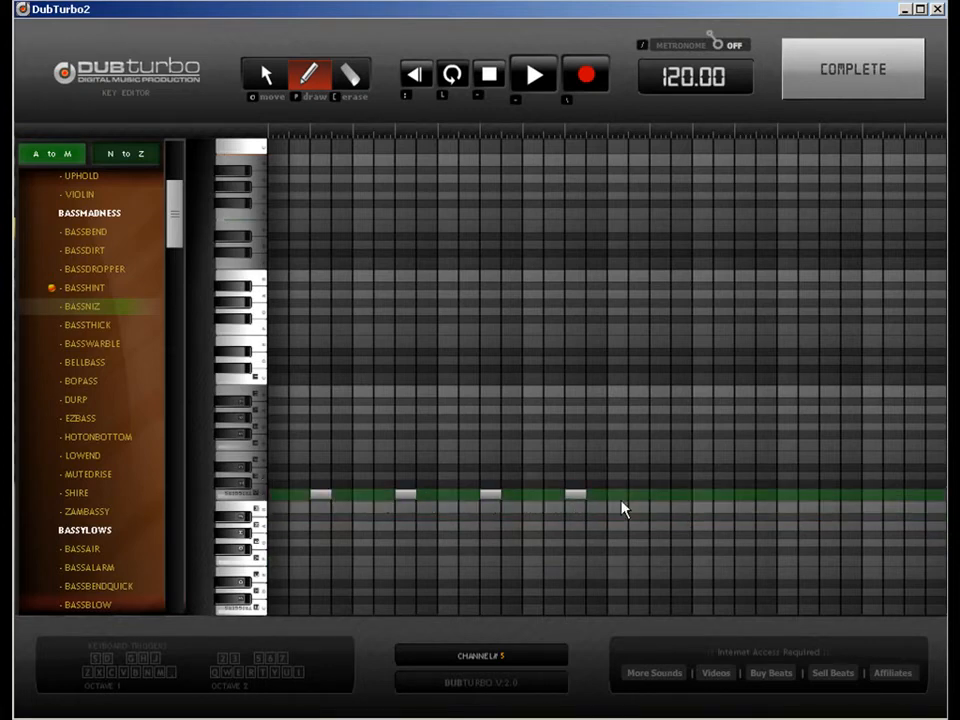
{"action": "left_click", "coordinate": [663, 545]}
{"action": "left_click", "coordinate": [748, 544]}
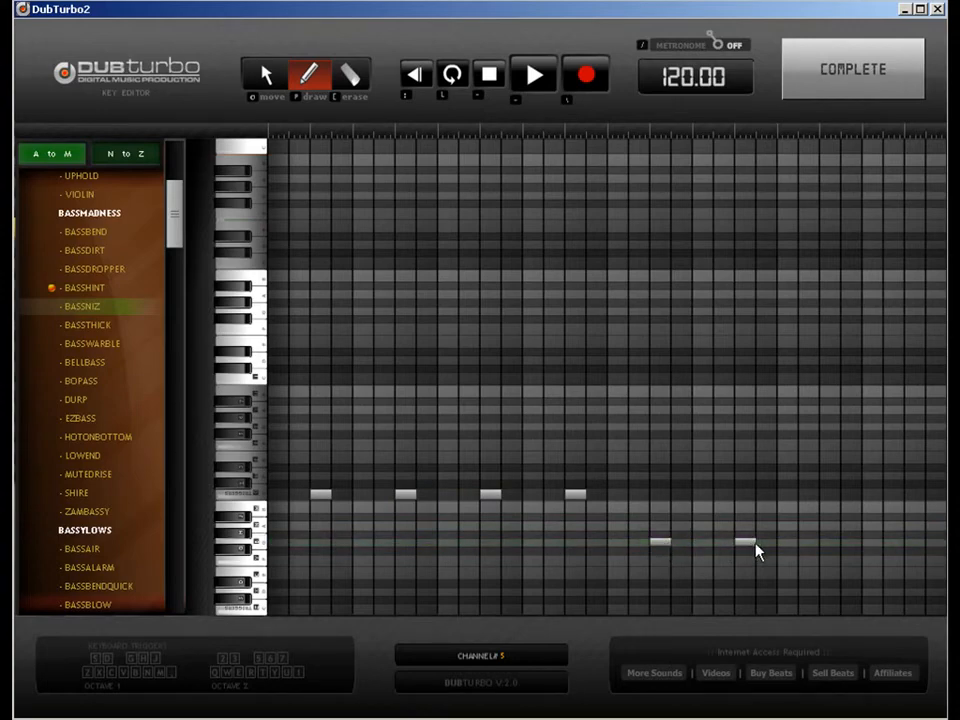
{"action": "left_click", "coordinate": [832, 544]}
{"action": "left_click", "coordinate": [914, 544]}
{"action": "left_click", "coordinate": [855, 71]}
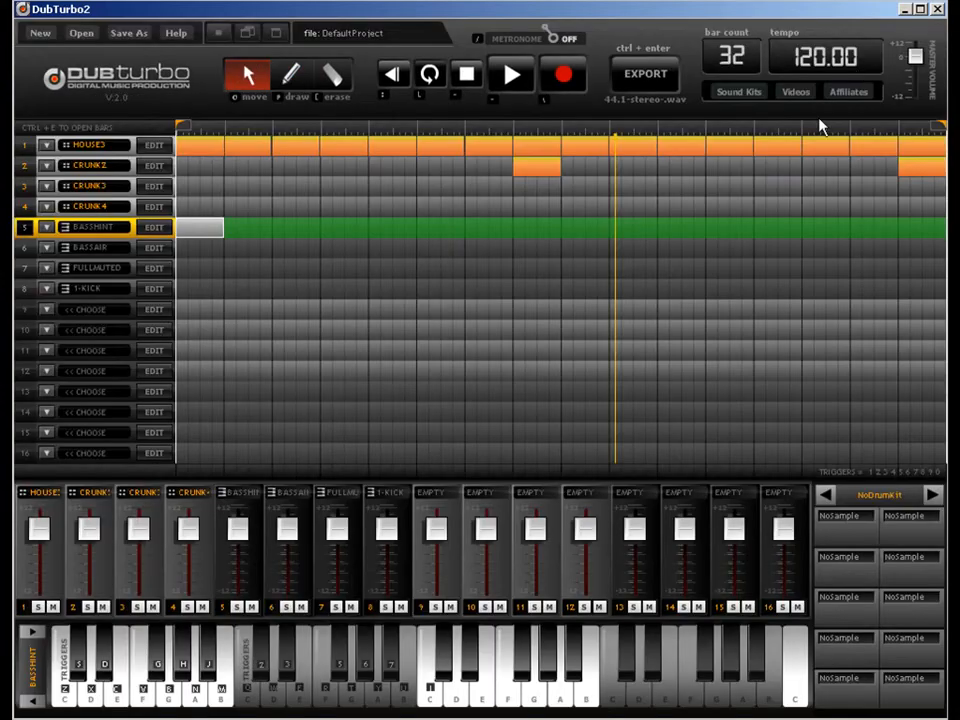
Step: Copy the BASSHINT block to bars 3–8 on track 5 and play the arrangement
{"action": "left_click", "coordinate": [266, 228]}
{"action": "left_click", "coordinate": [300, 228]}
{"action": "left_click", "coordinate": [344, 229]}
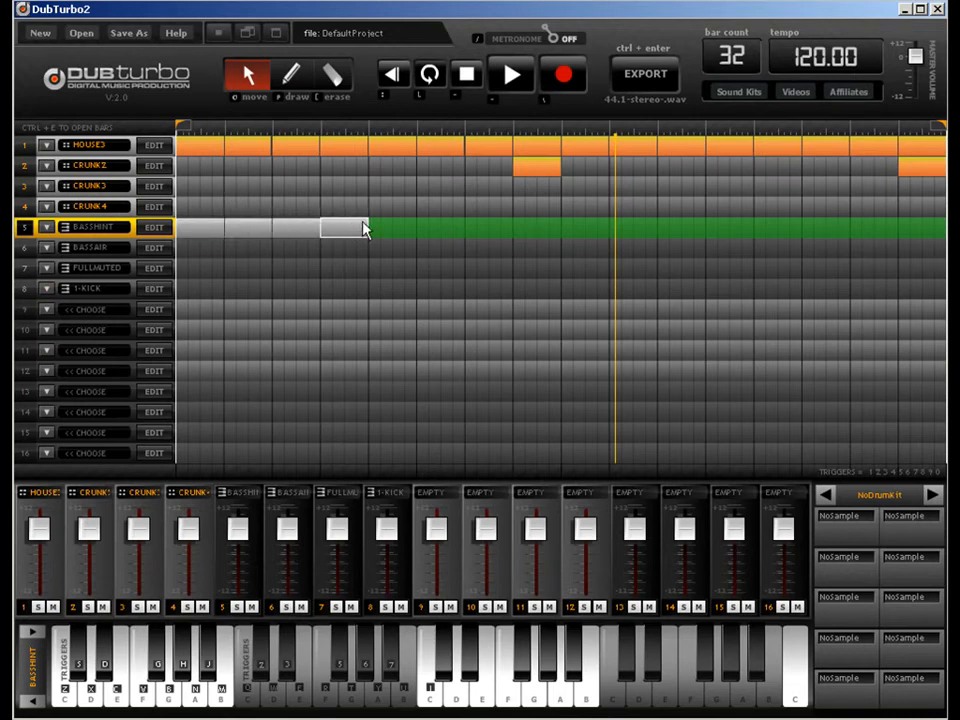
{"action": "key", "text": "space"}
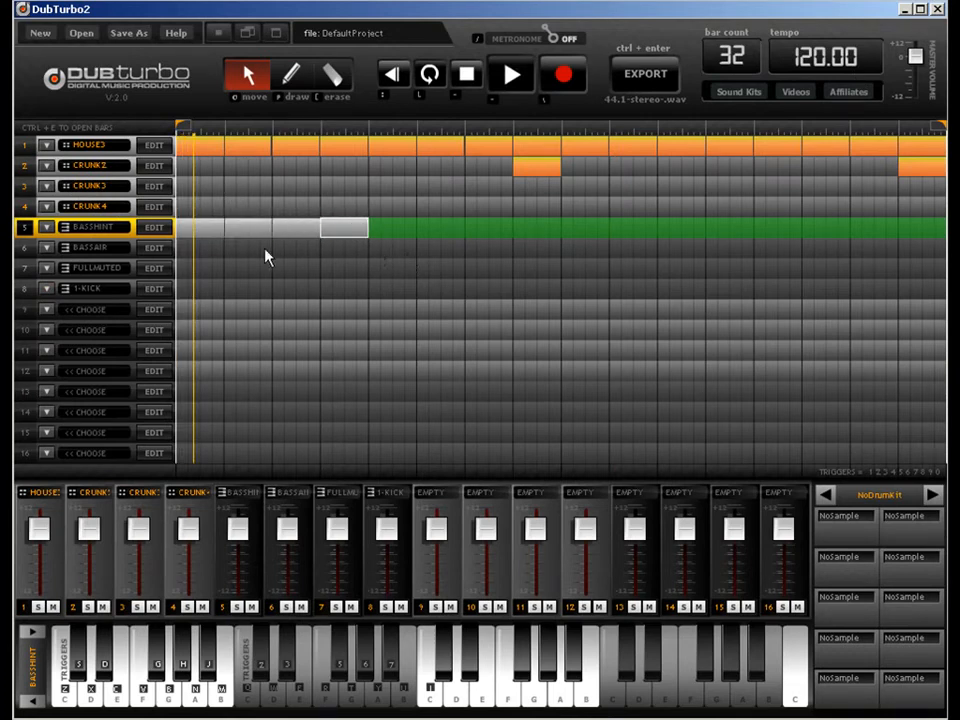
Step: Change the track 5 bass sound to PUNCHY and lower the track's mixer volume
{"action": "left_click", "coordinate": [156, 229]}
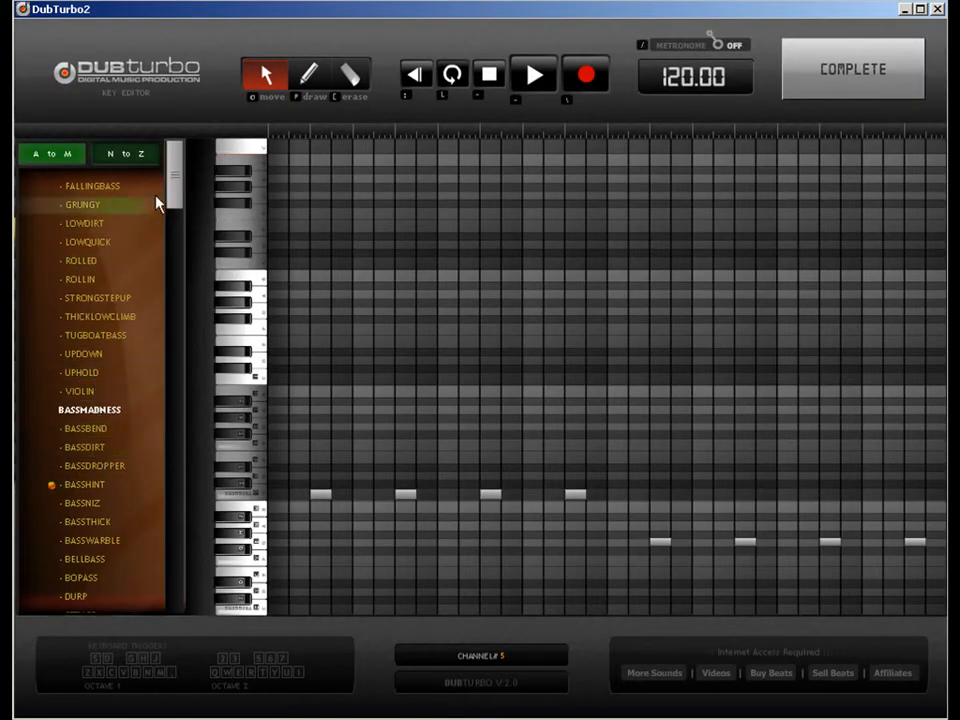
{"action": "scroll", "coordinate": [175, 185], "scroll_direction": "up", "scroll_amount": 5}
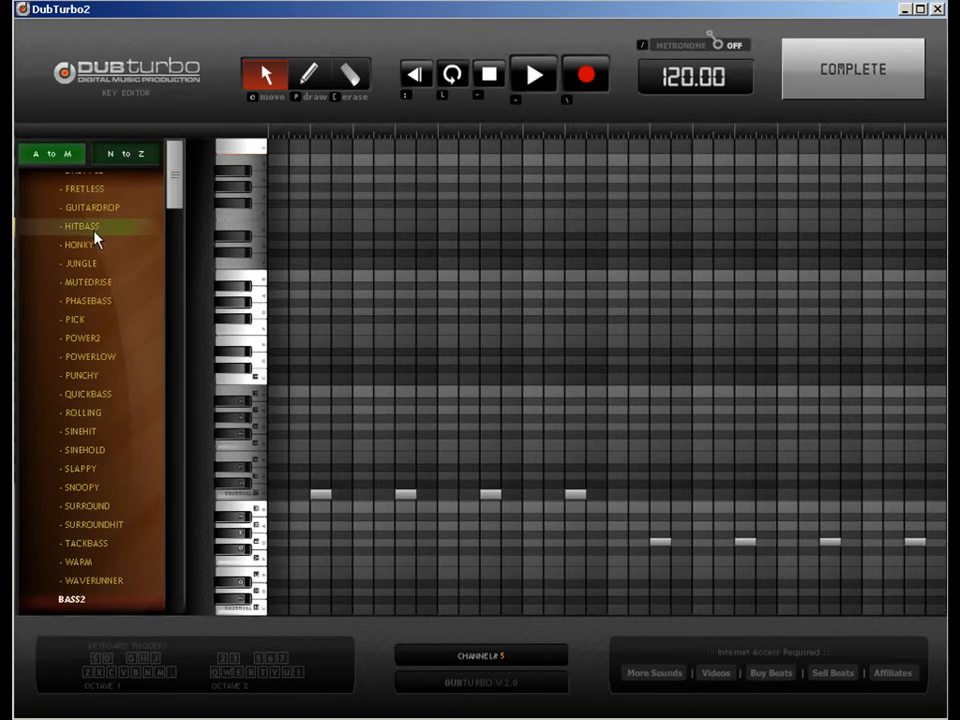
{"action": "left_click", "coordinate": [100, 376]}
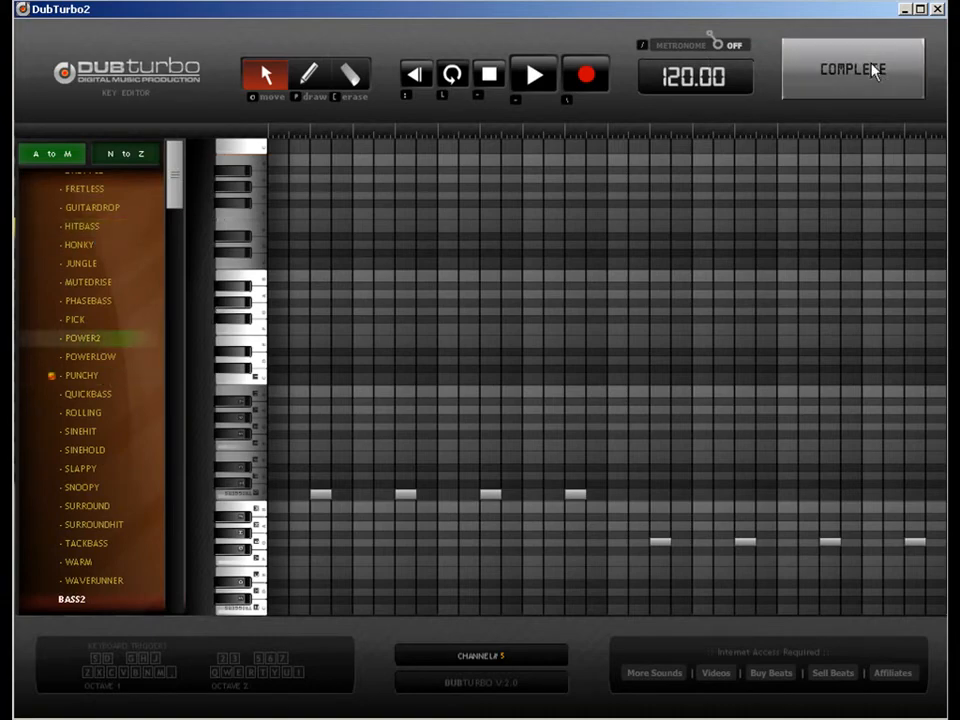
{"action": "left_click", "coordinate": [816, 69]}
{"action": "left_click_drag", "start_coordinate": [245, 533], "coordinate": [246, 553]}
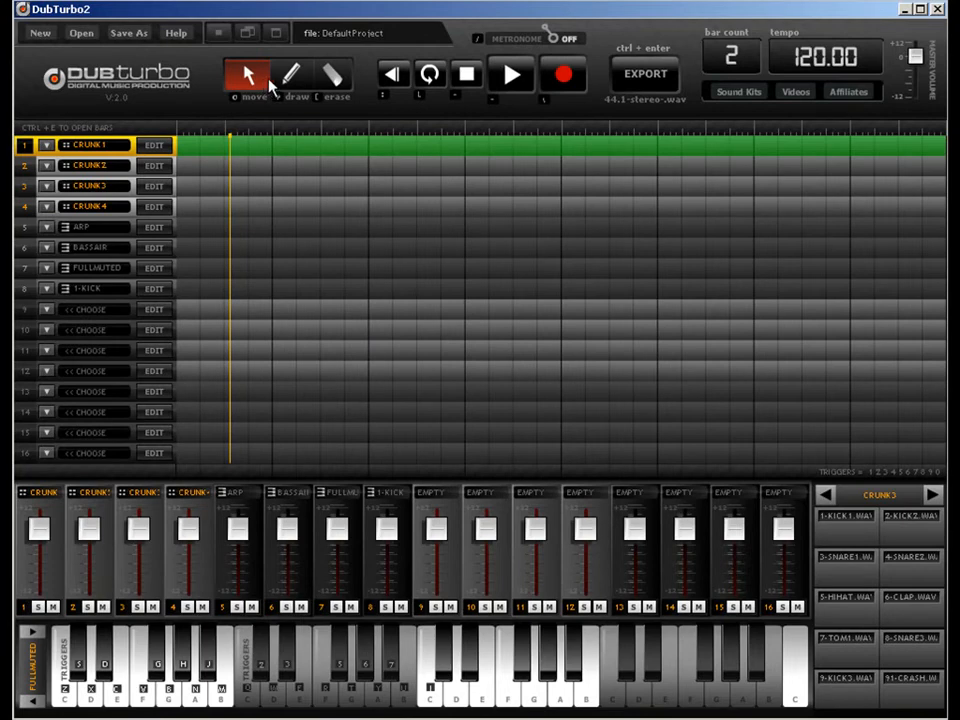
Step: Draw a CRUNK1 block covering both bars of track 1
{"action": "left_click", "coordinate": [290, 76]}
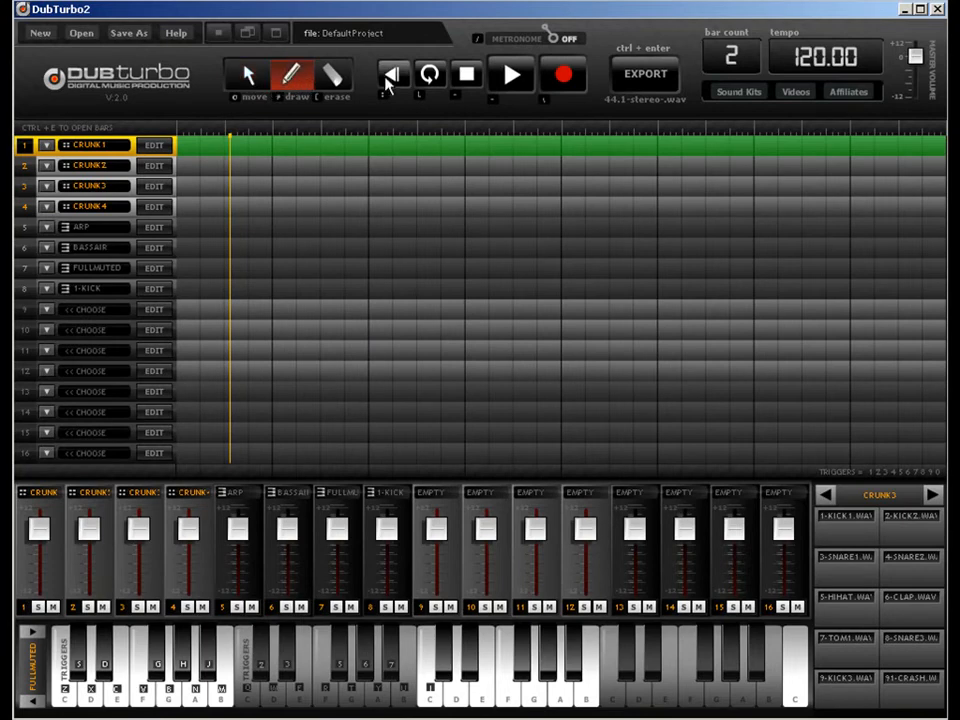
{"action": "left_click", "coordinate": [220, 144]}
{"action": "left_click", "coordinate": [932, 139]}
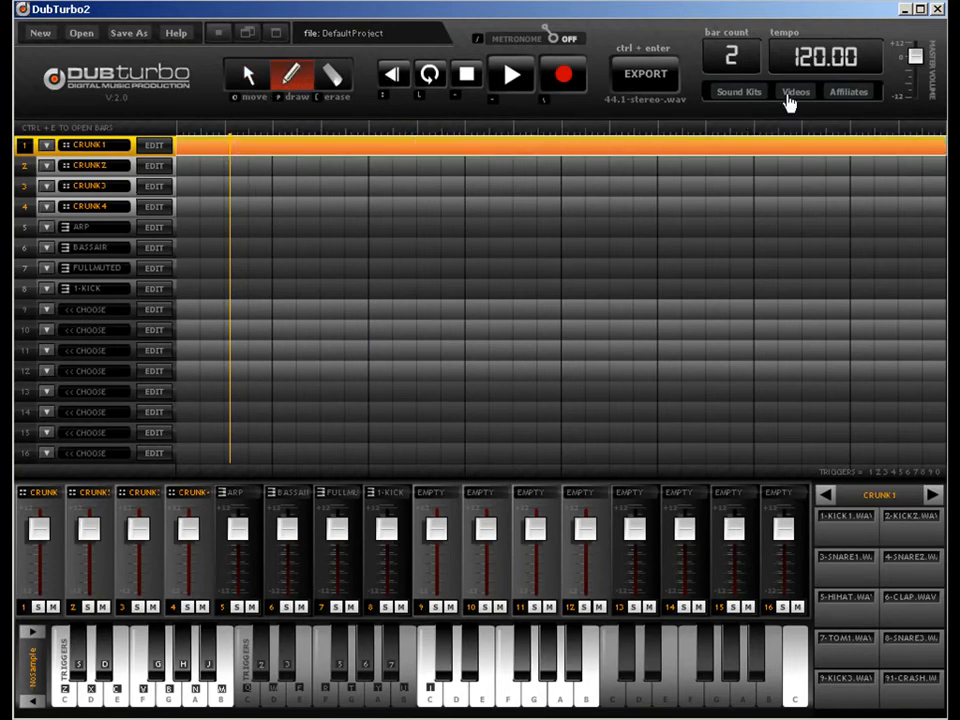
Step: Set the project tempo to 180
{"action": "left_click", "coordinate": [808, 60]}
{"action": "type", "text": "170"}
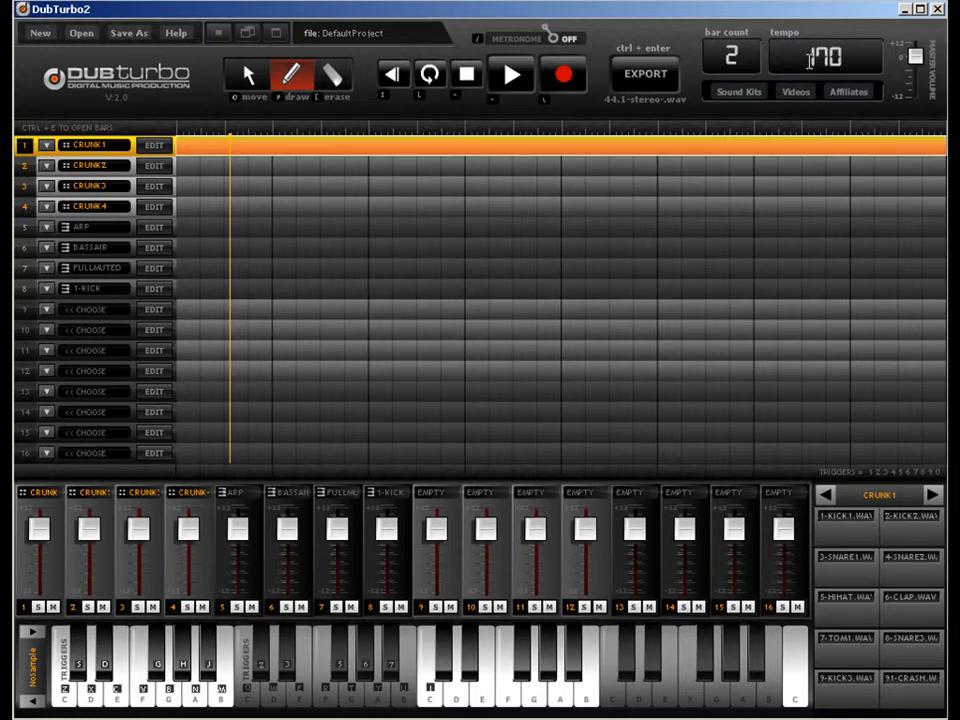
{"action": "key", "text": "BackSpace"}
{"action": "key", "text": "BackSpace"}
{"action": "type", "text": "80"}
{"action": "key", "text": "Return"}
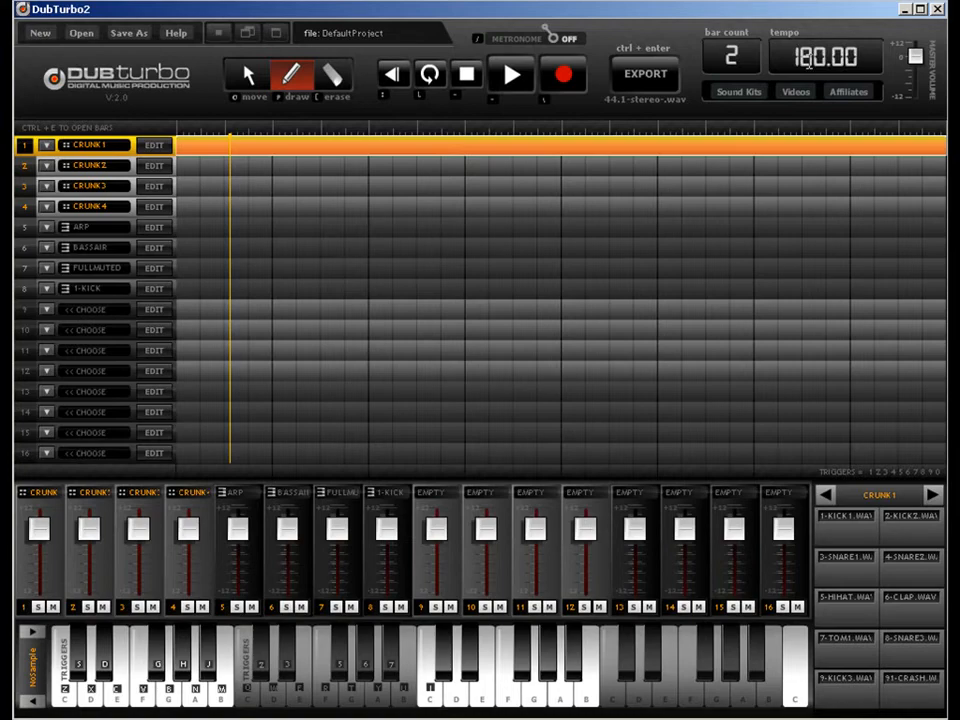
Step: Open the track 1 block for drum editing and load the JUNGLE3 kit
{"action": "left_click", "coordinate": [243, 78]}
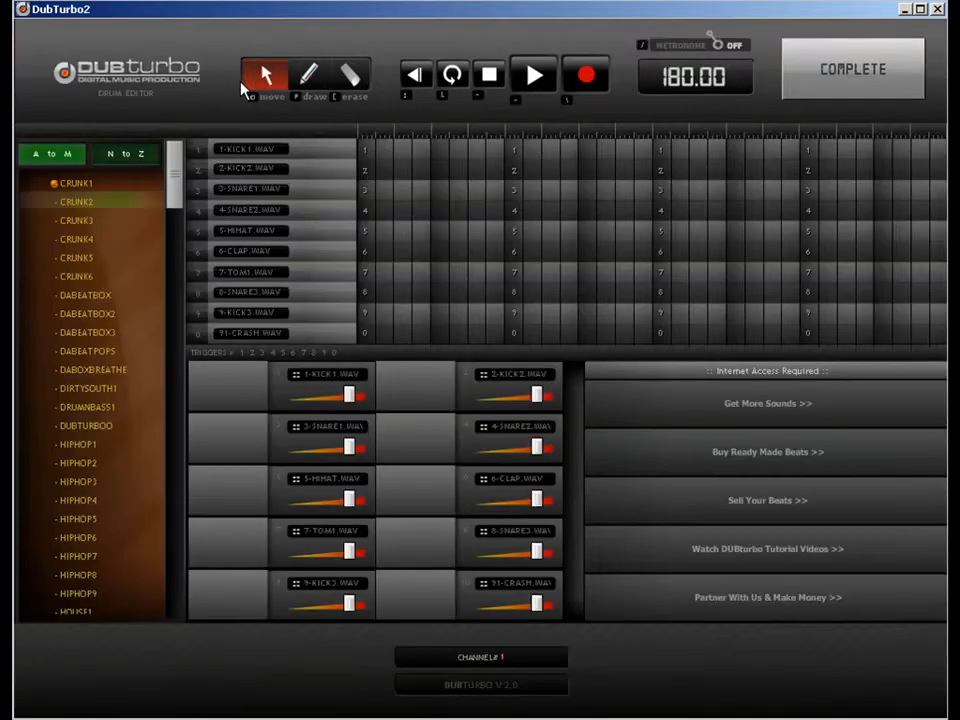
{"action": "left_click_drag", "start_coordinate": [177, 180], "coordinate": [174, 424]}
{"action": "left_click", "coordinate": [100, 437]}
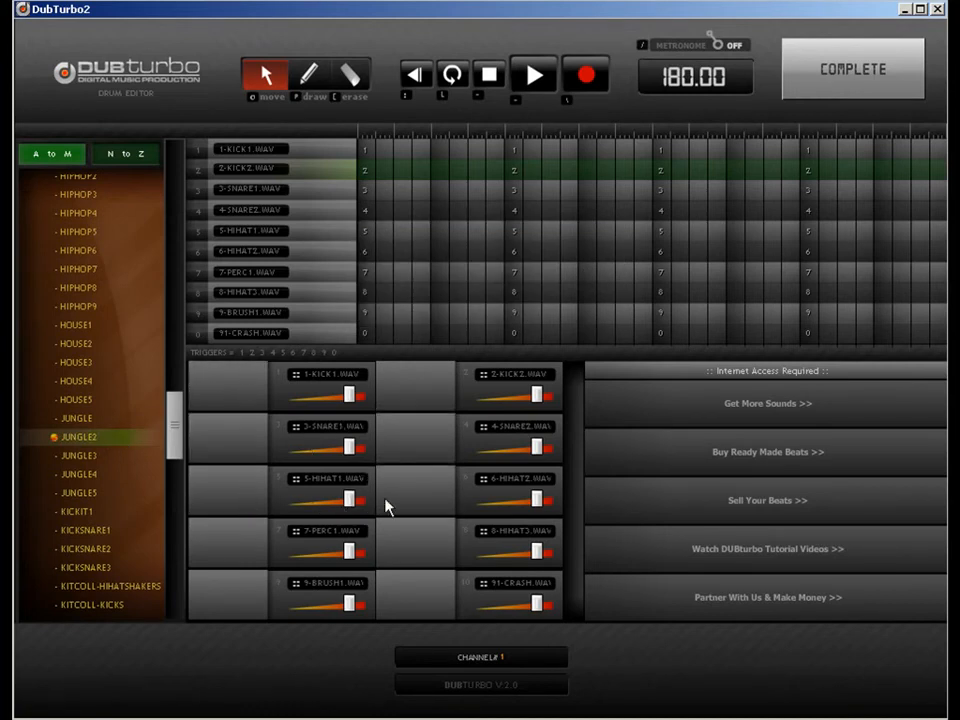
{"action": "left_click", "coordinate": [308, 75]}
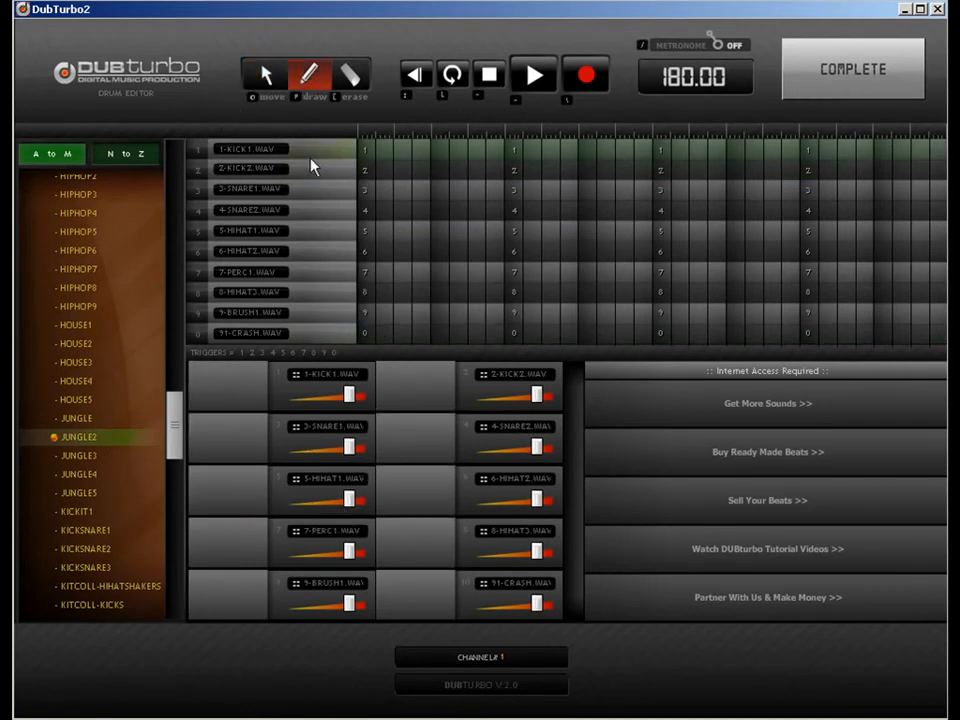
{"action": "left_click", "coordinate": [113, 460]}
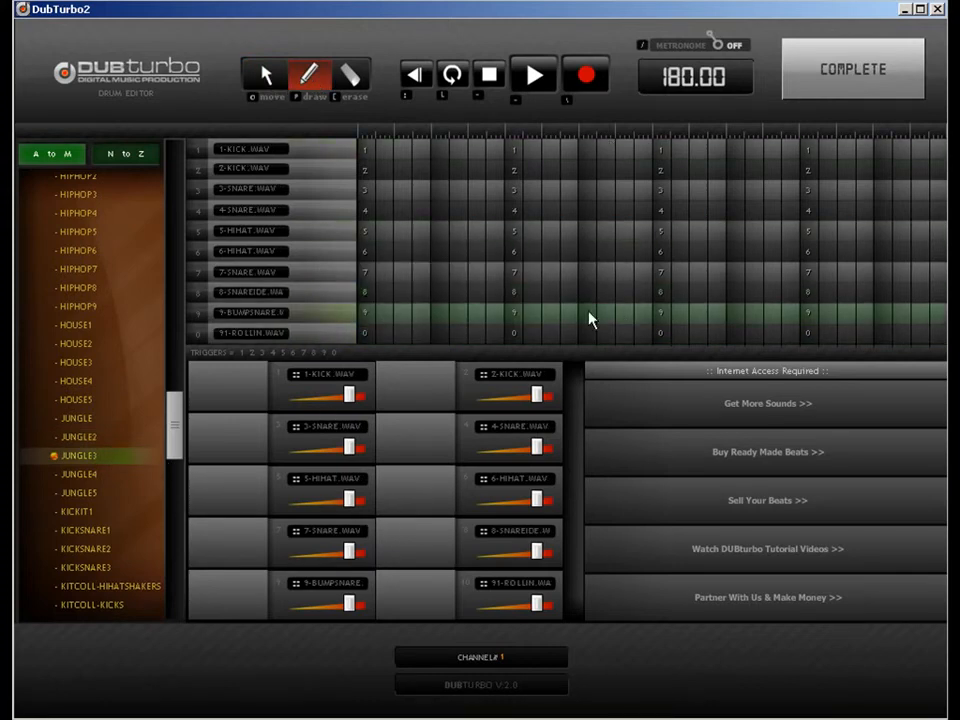
Step: Draw 5-HIHAT hits on cells 1, 5 and 8, 6-HIHAT hits on 2, 3, 5 and 7, and a 7-SNARE hit on 4
{"action": "left_click", "coordinate": [367, 233]}
{"action": "left_click", "coordinate": [385, 252]}
{"action": "left_click", "coordinate": [402, 252]}
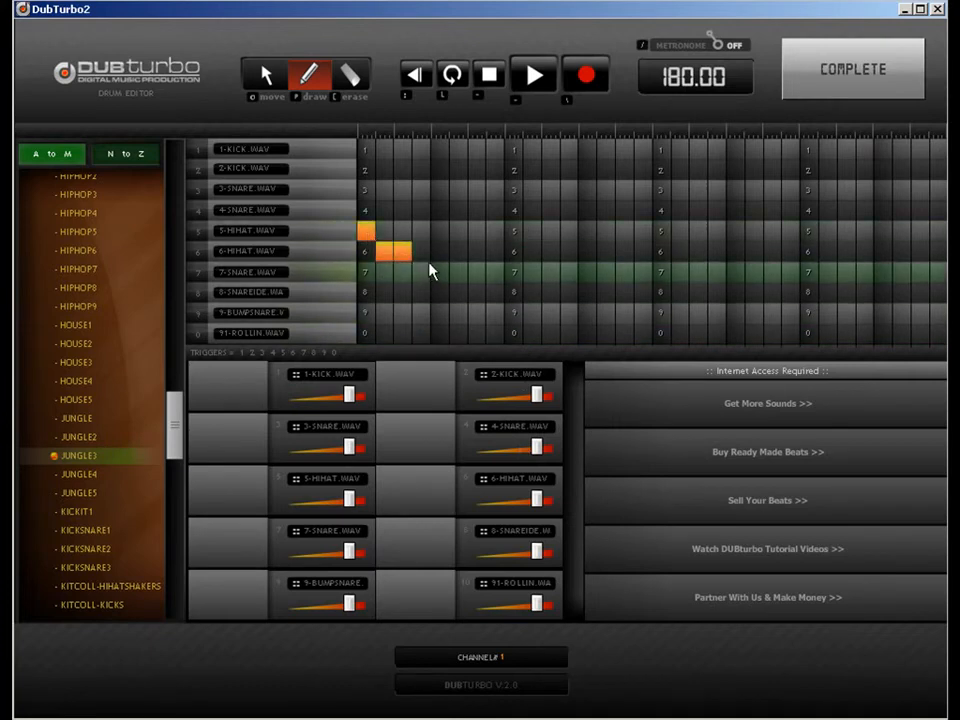
{"action": "left_click", "coordinate": [440, 231]}
{"action": "left_click", "coordinate": [440, 252]}
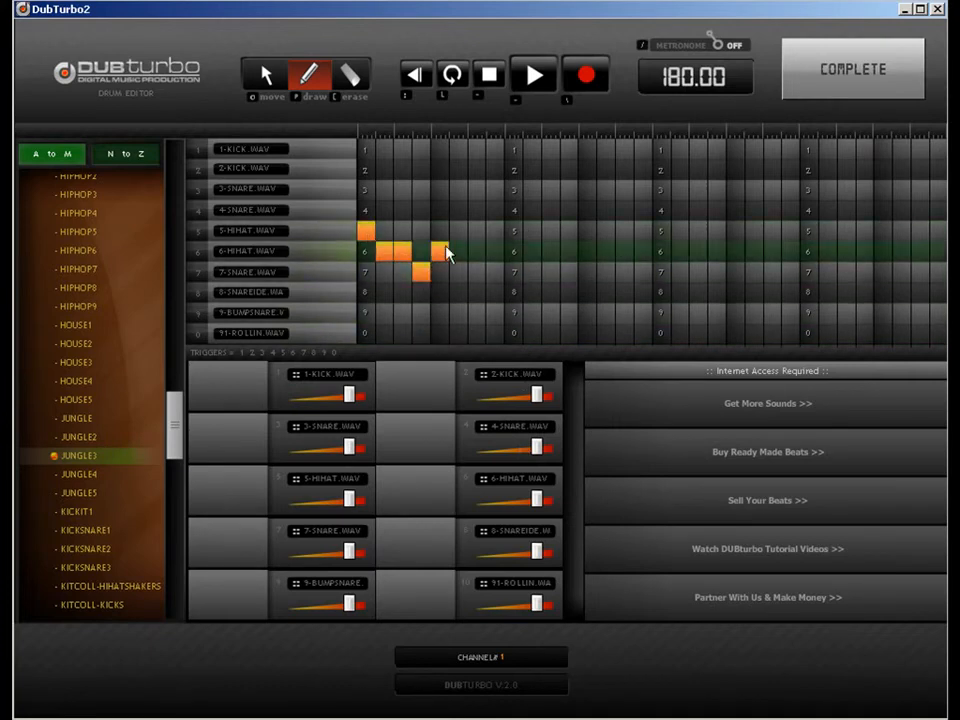
{"action": "left_click", "coordinate": [476, 252]}
{"action": "left_click", "coordinate": [494, 233]}
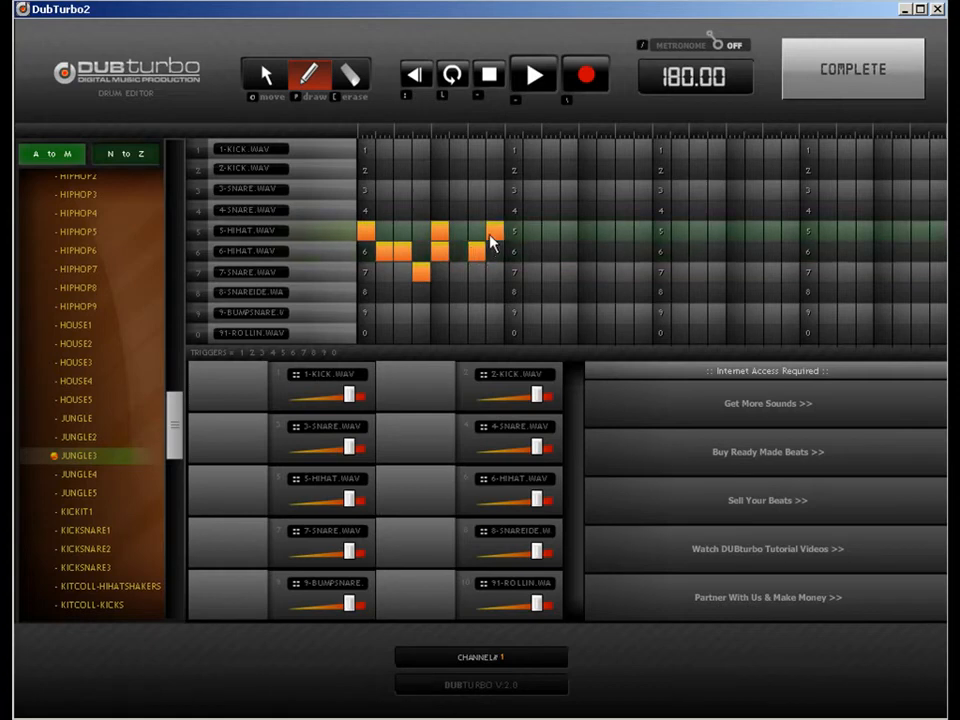
Step: Draw 5-HIHAT hits on cells 12, 14 and 17, 6-HIHAT hits on 9–11, 13 and 15, and a 9-BUMPSNARE hit on 13
{"action": "left_click", "coordinate": [512, 252]}
{"action": "left_click", "coordinate": [531, 252]}
{"action": "left_click", "coordinate": [549, 252]}
{"action": "left_click", "coordinate": [568, 233]}
{"action": "left_click", "coordinate": [586, 252]}
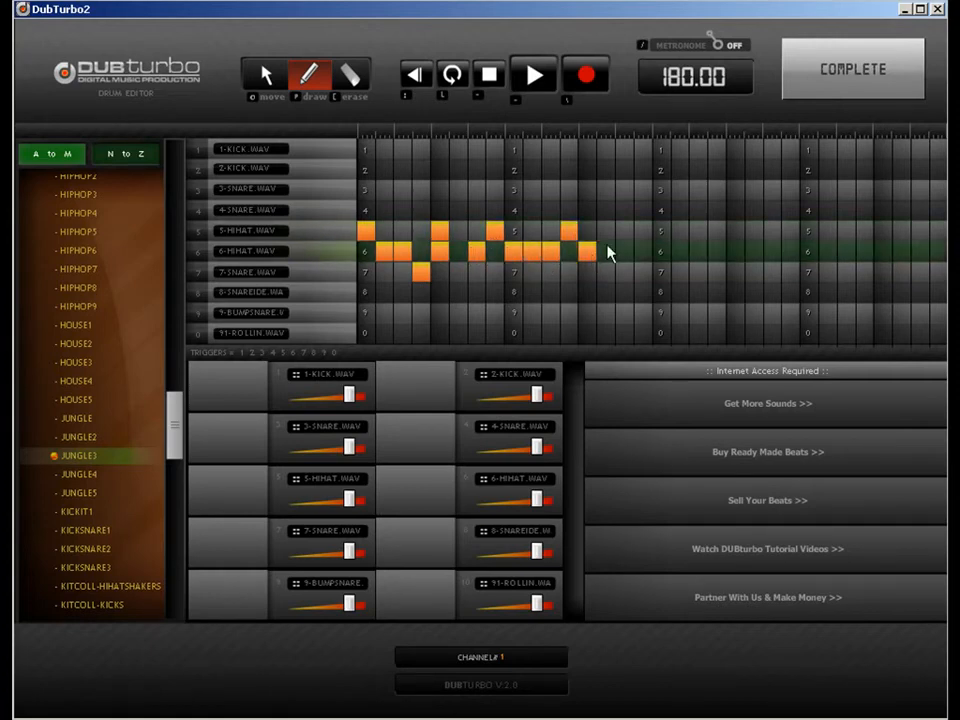
{"action": "left_click", "coordinate": [661, 231]}
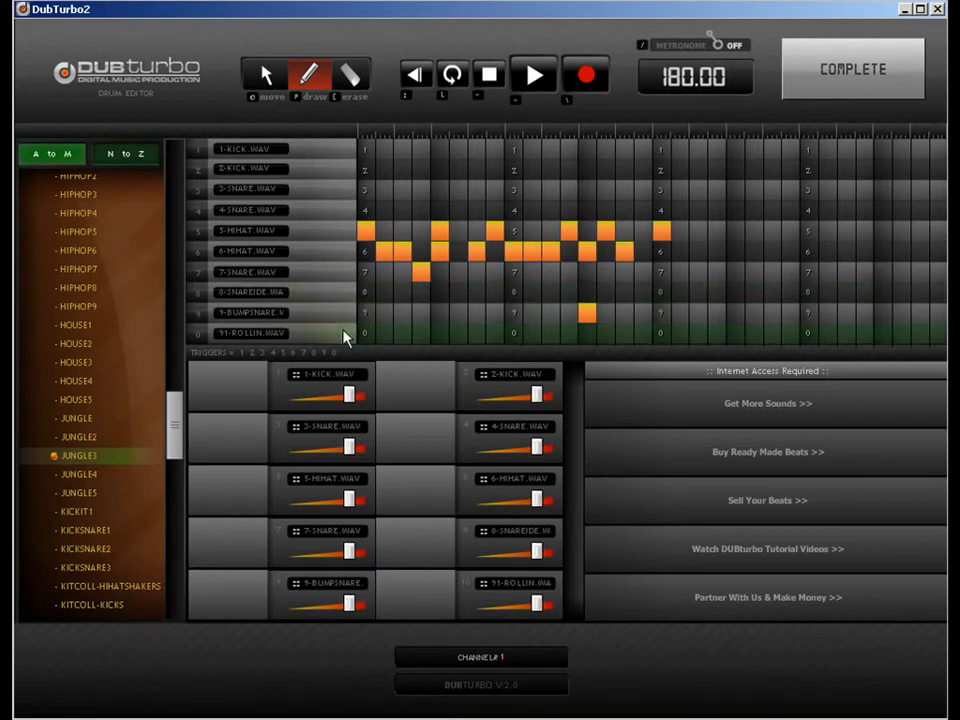
Step: Draw a 91-ROLLIN hit on cell 29, 6-HIHAT hits on 19, 20, 26 and 30, and 5-HIHAT hits on 23, 25, 28, 29 and 31
{"action": "left_click", "coordinate": [883, 333]}
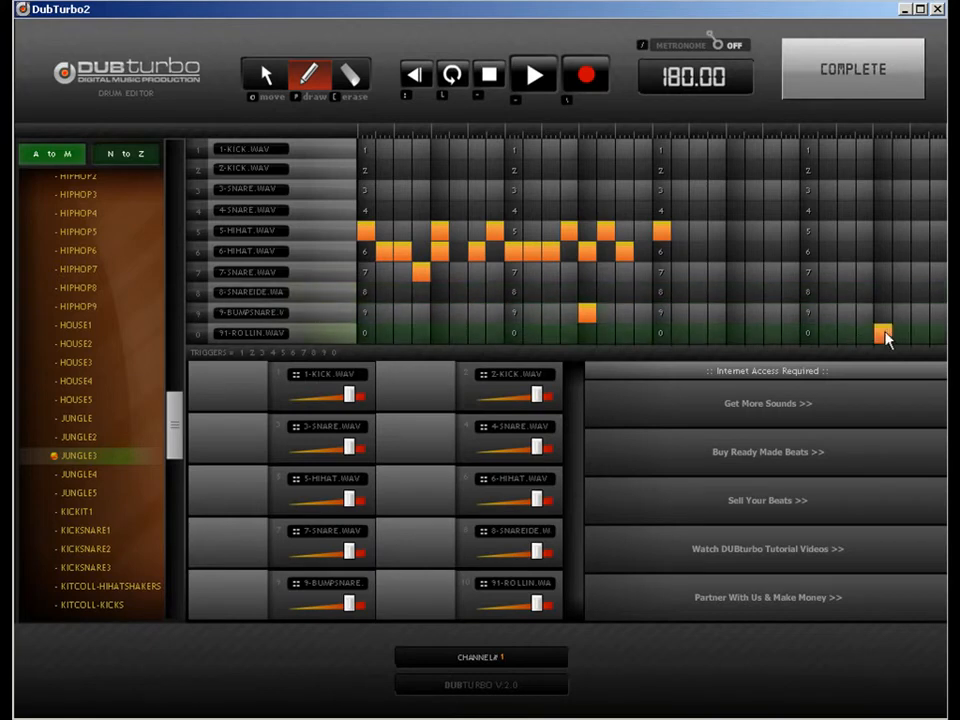
{"action": "left_click", "coordinate": [698, 251]}
{"action": "left_click", "coordinate": [716, 251]}
{"action": "left_click", "coordinate": [772, 230]}
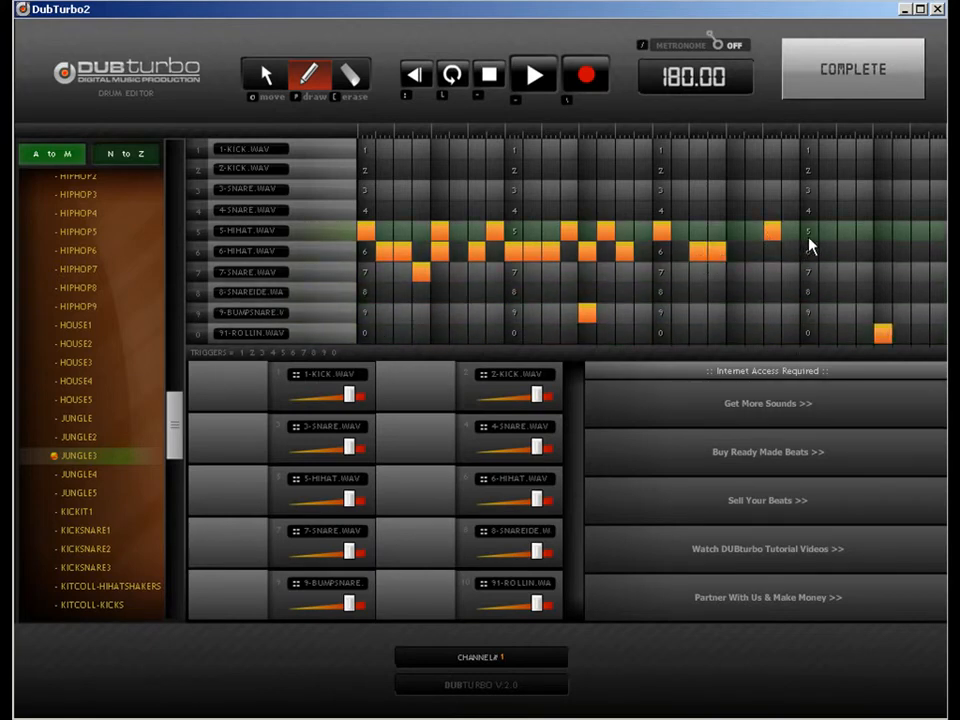
{"action": "left_click", "coordinate": [809, 231]}
{"action": "left_click", "coordinate": [827, 251]}
{"action": "left_click", "coordinate": [864, 231]}
{"action": "left_click", "coordinate": [901, 251]}
{"action": "left_click", "coordinate": [920, 231]}
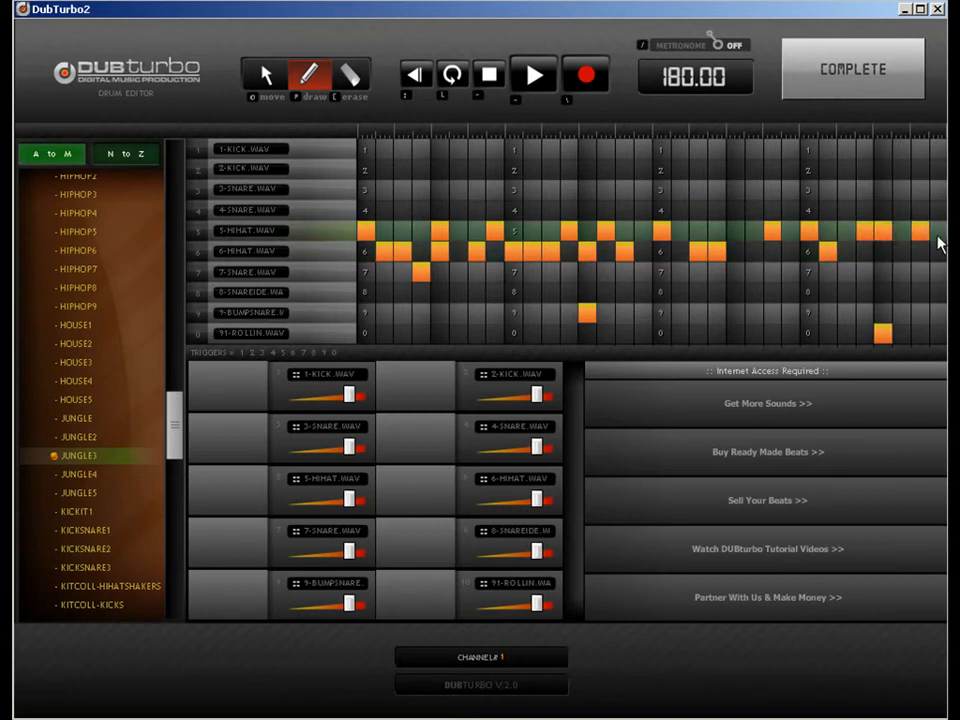
Step: Erase the 6-HIHAT hit on cell 5, and draw 1-KICK hits on 1 and 7, 2-KICK on 8, and 3-SNARE on 5 and 9
{"action": "left_click", "coordinate": [358, 82]}
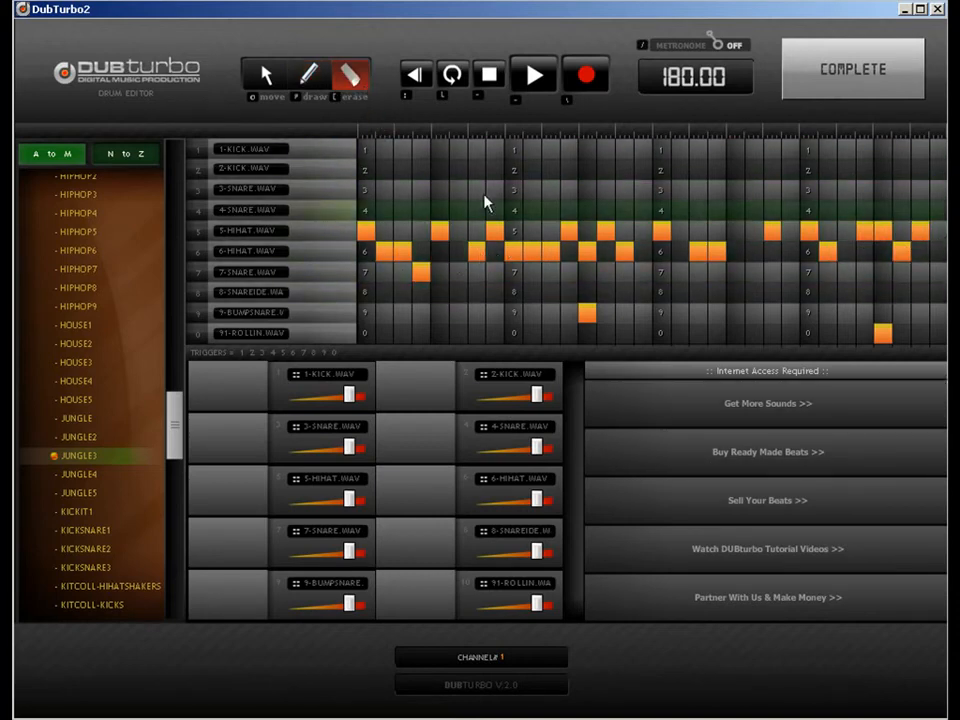
{"action": "left_click", "coordinate": [265, 70]}
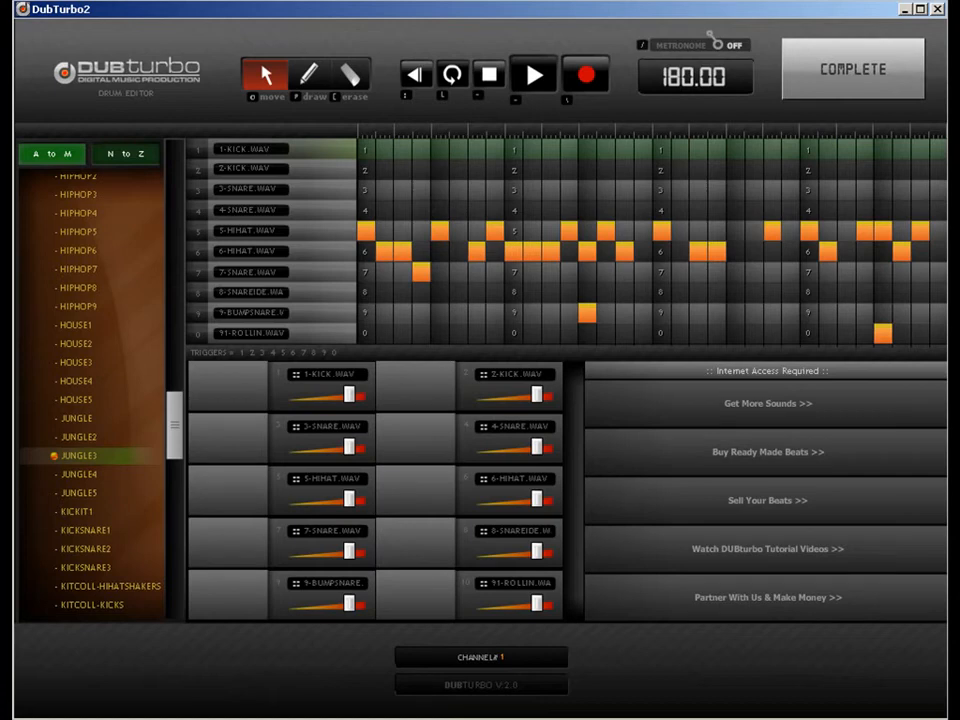
{"action": "left_click", "coordinate": [306, 78]}
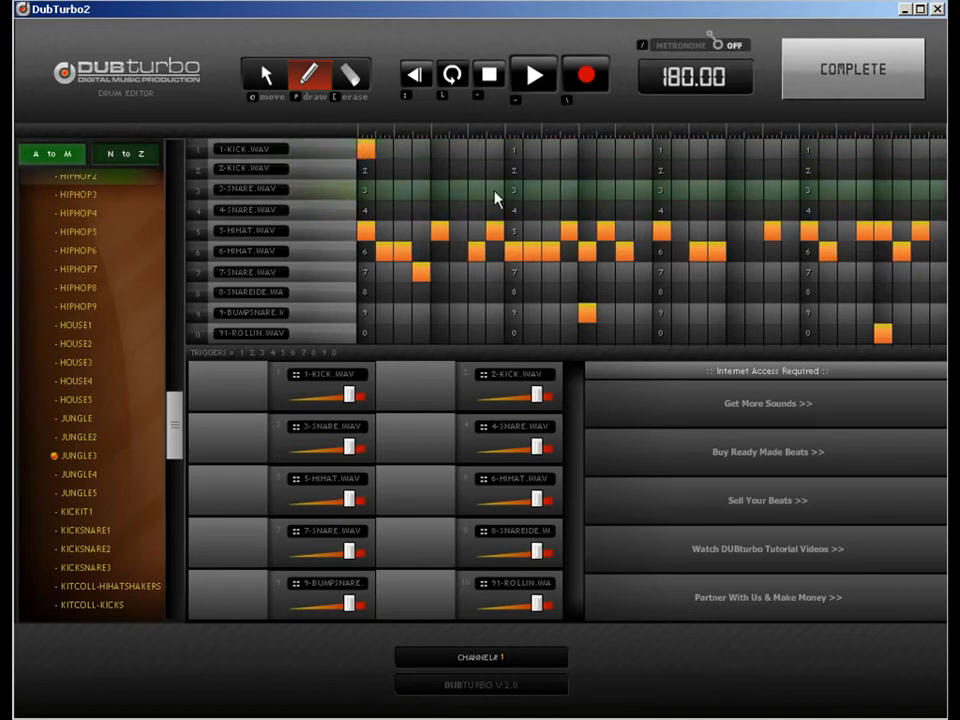
{"action": "left_click", "coordinate": [438, 191]}
{"action": "left_click", "coordinate": [477, 149]}
{"action": "left_click", "coordinate": [494, 169]}
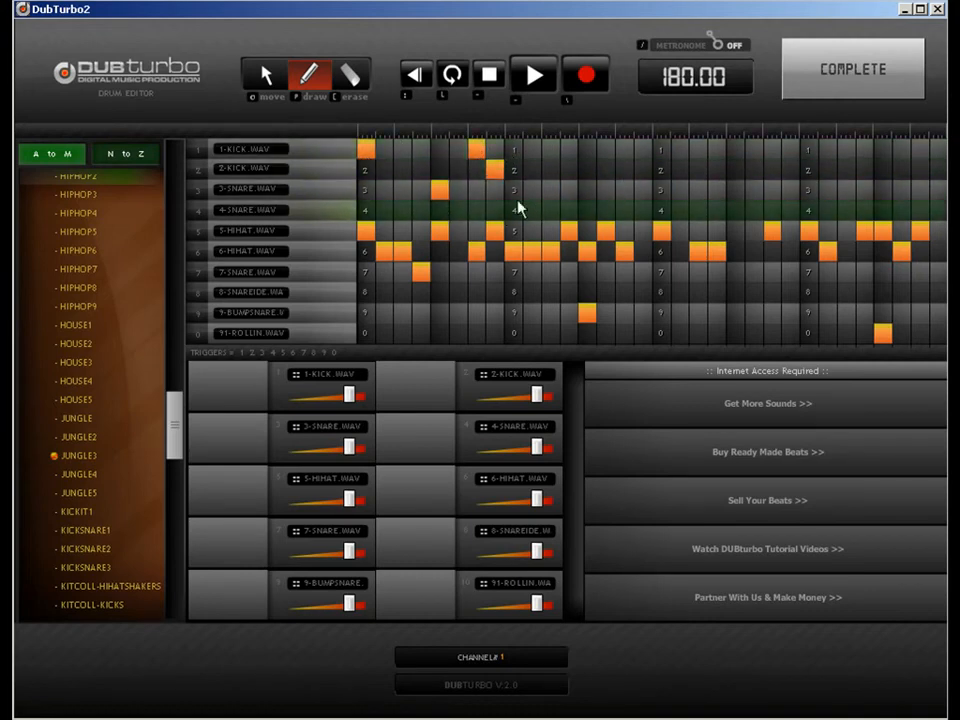
{"action": "left_click", "coordinate": [513, 190]}
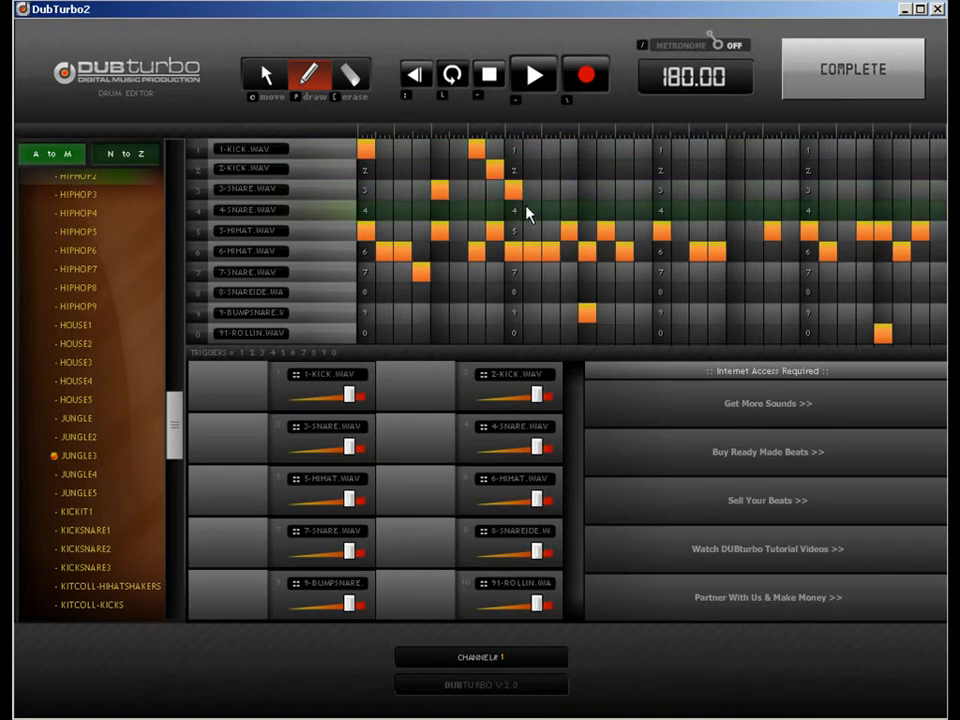
Step: Draw 8-SNAREIDE hits on cells 11, 13 and 14, 1-KICK hits on 15 and 17, and 3-SNARE hits on 21 and 23
{"action": "left_click", "coordinate": [588, 292]}
{"action": "left_click", "coordinate": [605, 292]}
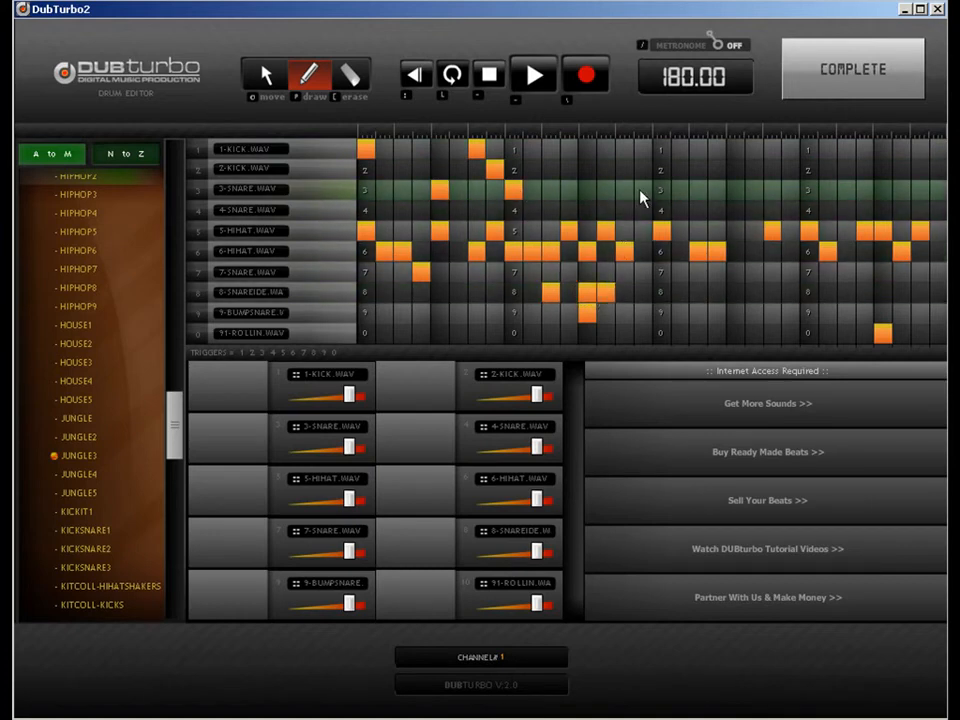
{"action": "left_click", "coordinate": [623, 149]}
{"action": "left_click", "coordinate": [661, 150]}
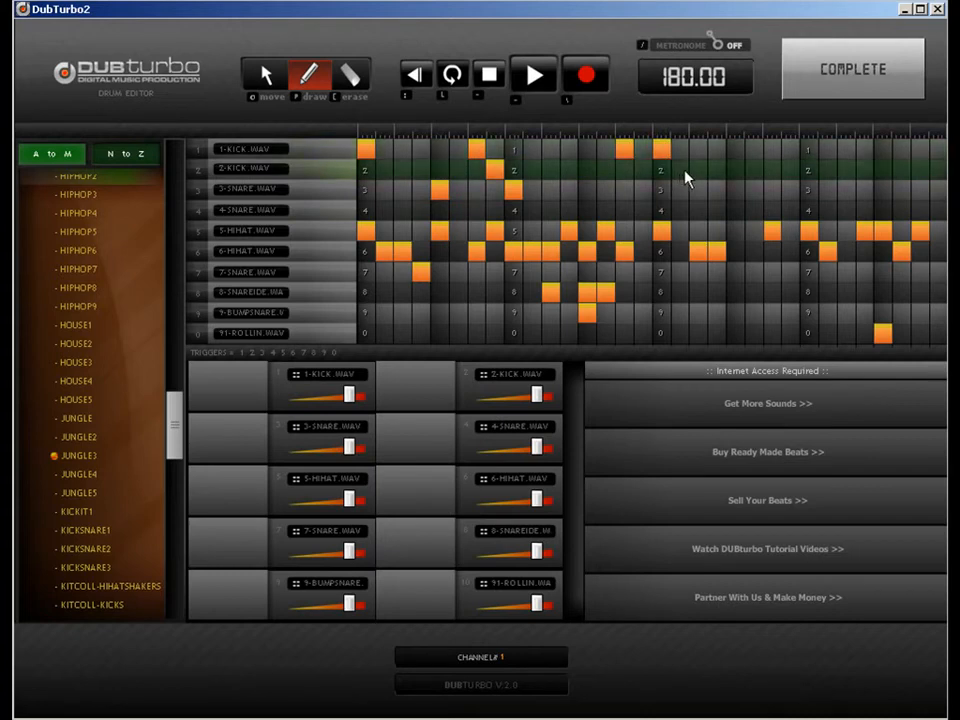
{"action": "left_click", "coordinate": [735, 190]}
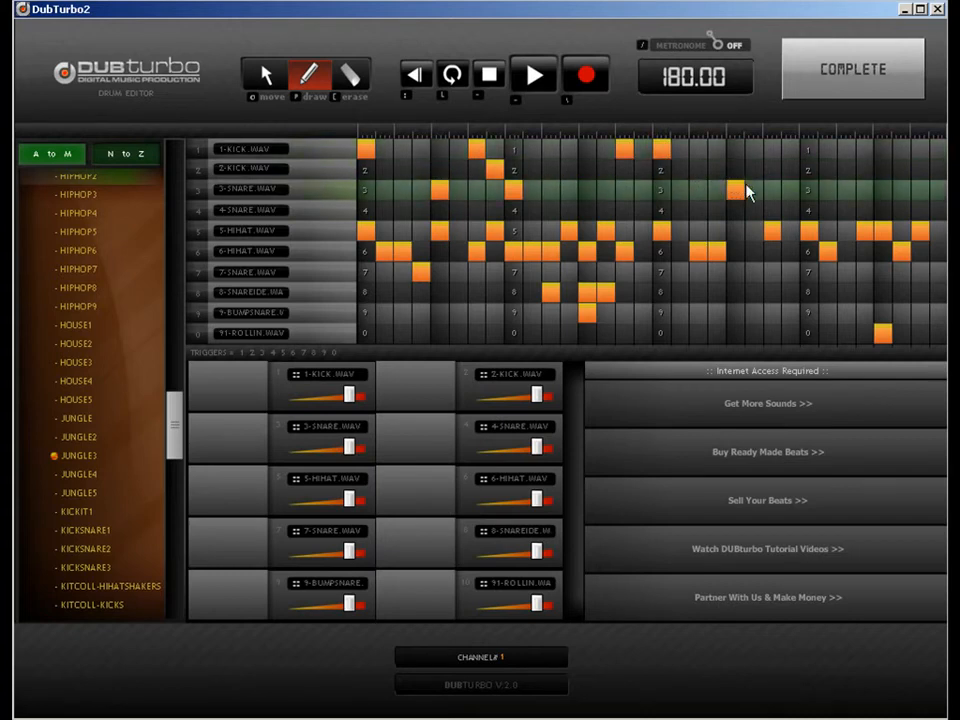
{"action": "left_click", "coordinate": [772, 190]}
Step: Draw a 7-SNARE hit on cell 25, 8-SNAREIDE on 27 and 30, 2-KICK on 27 and 31, and 1-KICK on 21
{"action": "left_click", "coordinate": [808, 271]}
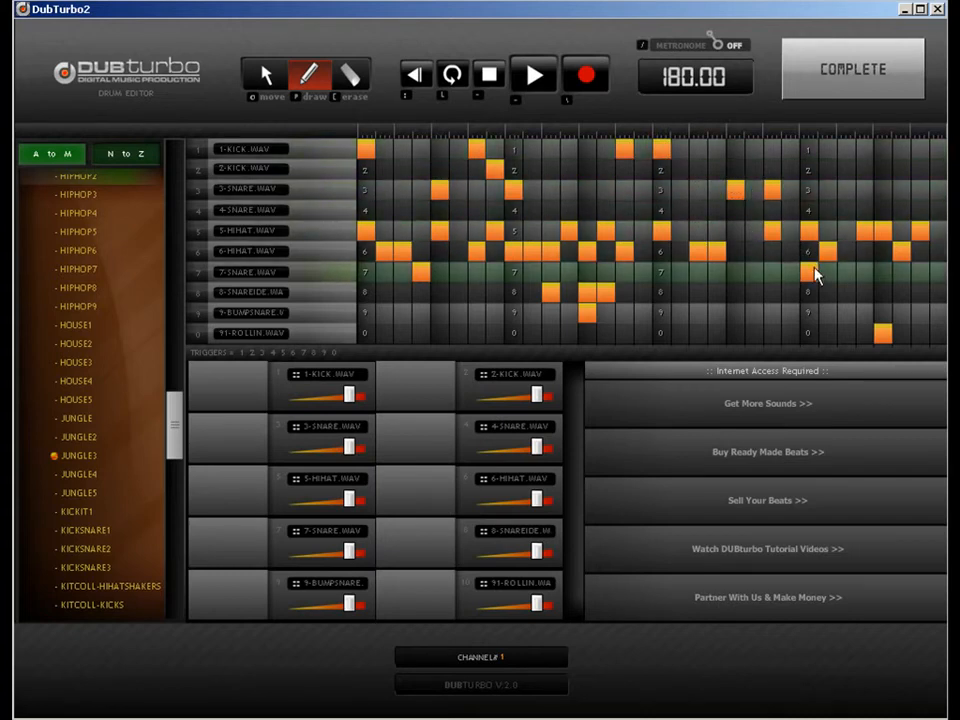
{"action": "left_click", "coordinate": [901, 291]}
{"action": "left_click", "coordinate": [918, 168]}
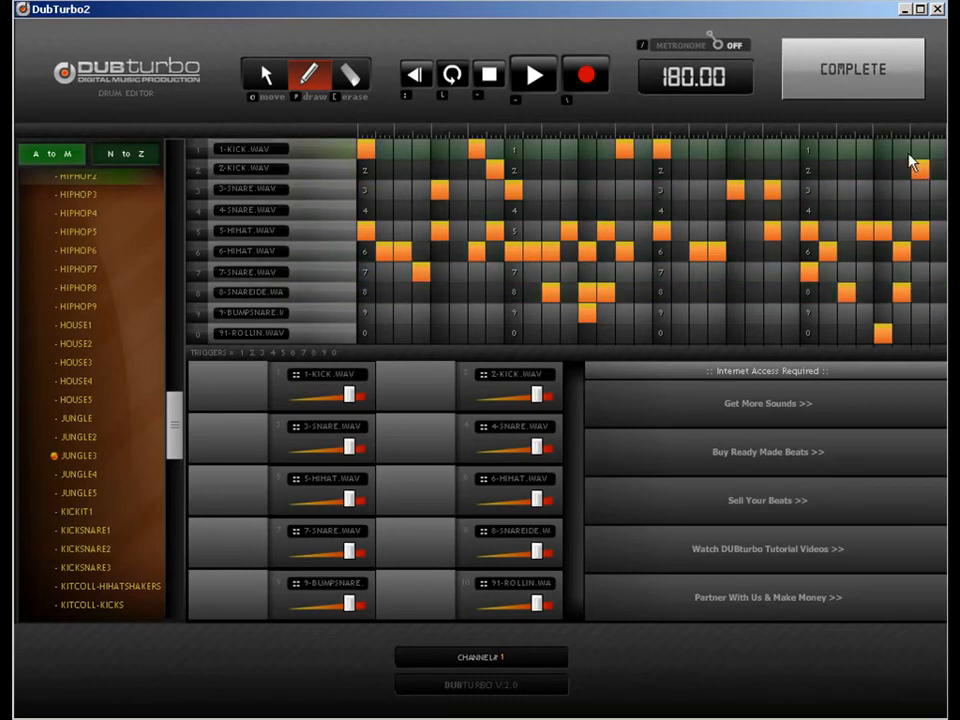
{"action": "left_click", "coordinate": [845, 168]}
{"action": "left_click", "coordinate": [735, 150]}
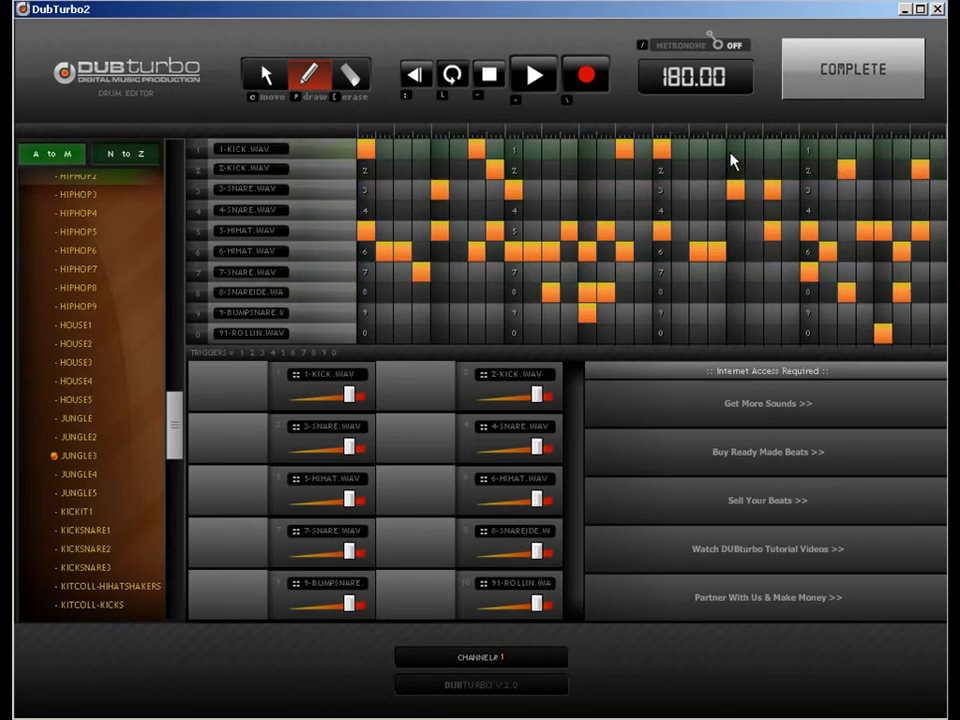
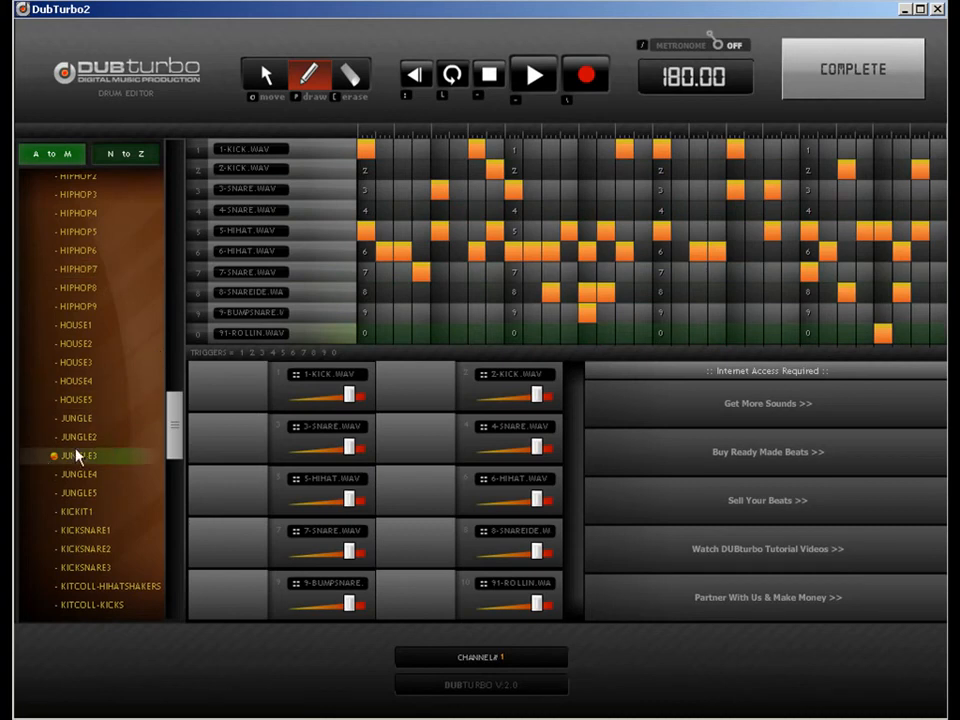
Step: Try the pattern with the JUNGLE2, JUNGLE, JUNGLE4 and JUNGLE5 kits, restore JUNGLE3 and complete the drum edit
{"action": "left_click", "coordinate": [108, 443]}
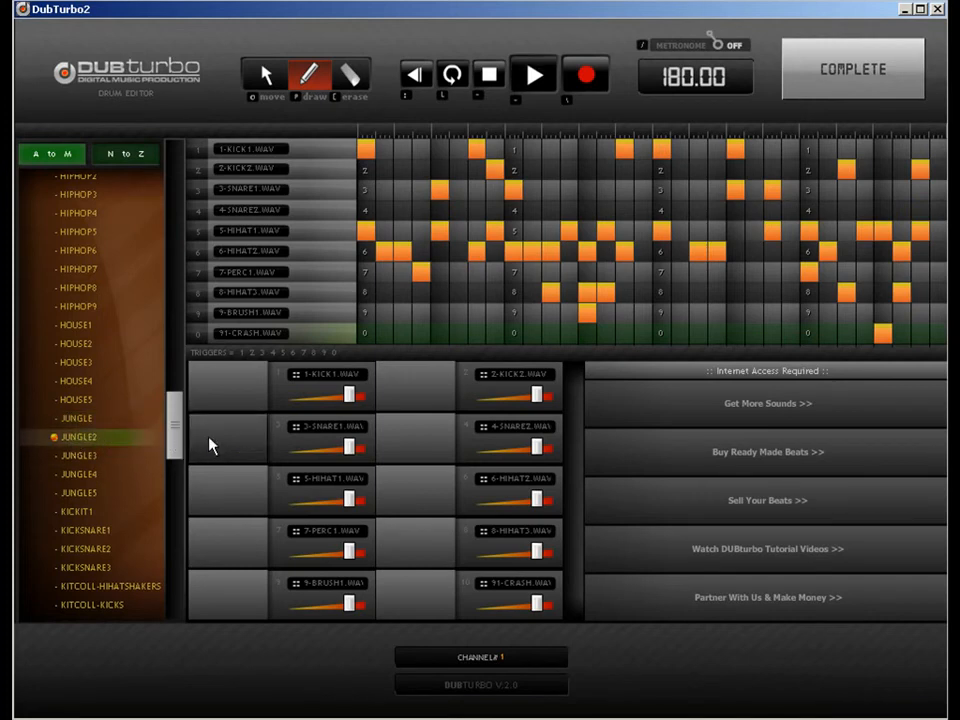
{"action": "left_click", "coordinate": [107, 421]}
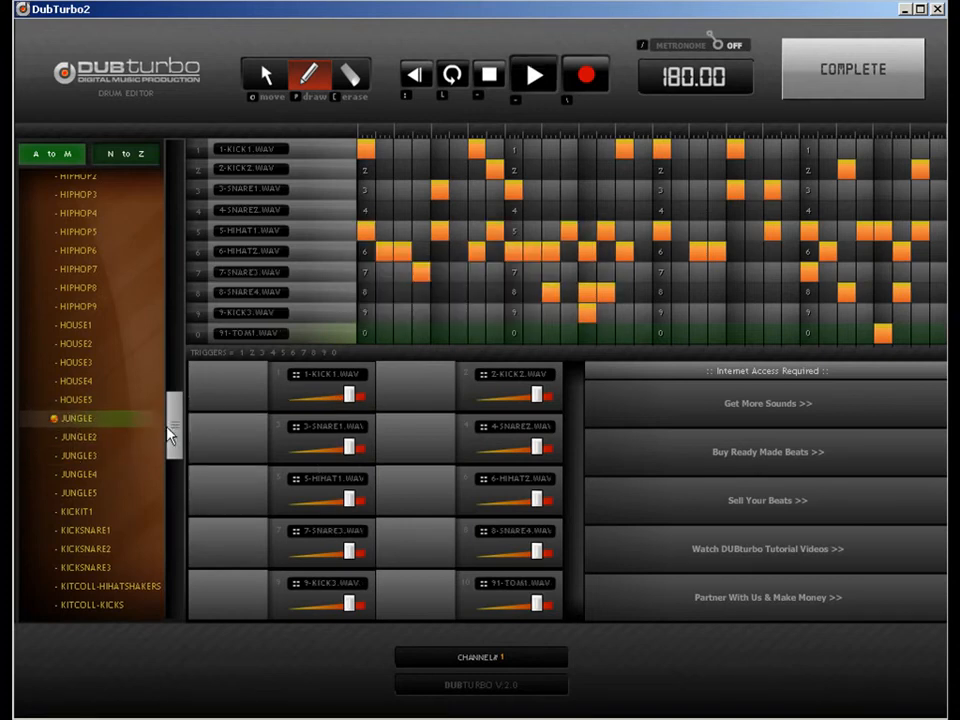
{"action": "left_click", "coordinate": [95, 474]}
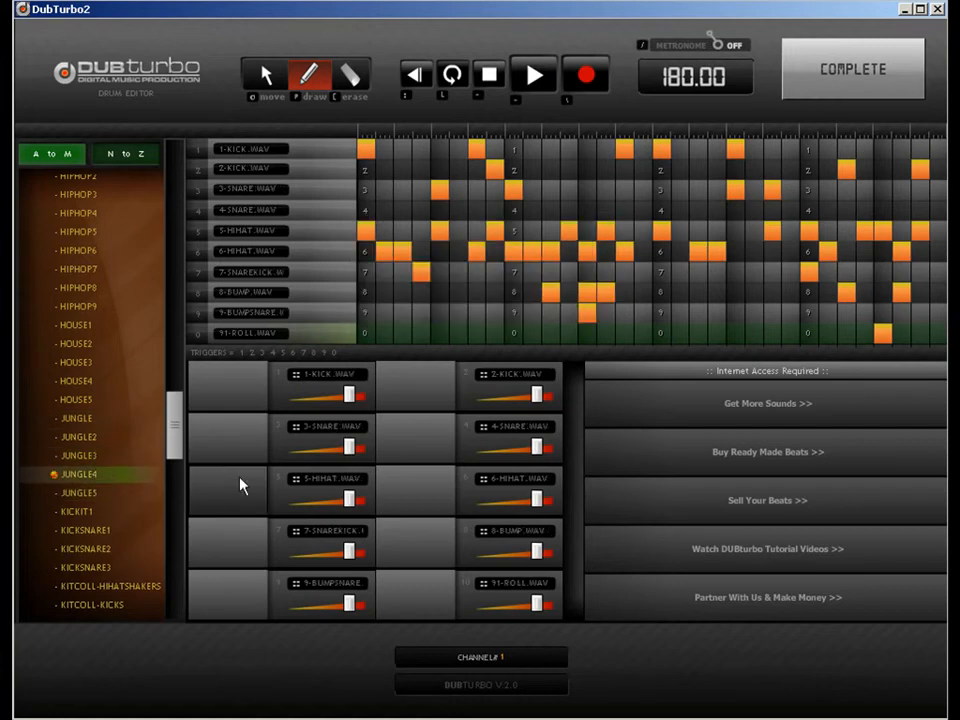
{"action": "left_click", "coordinate": [108, 497]}
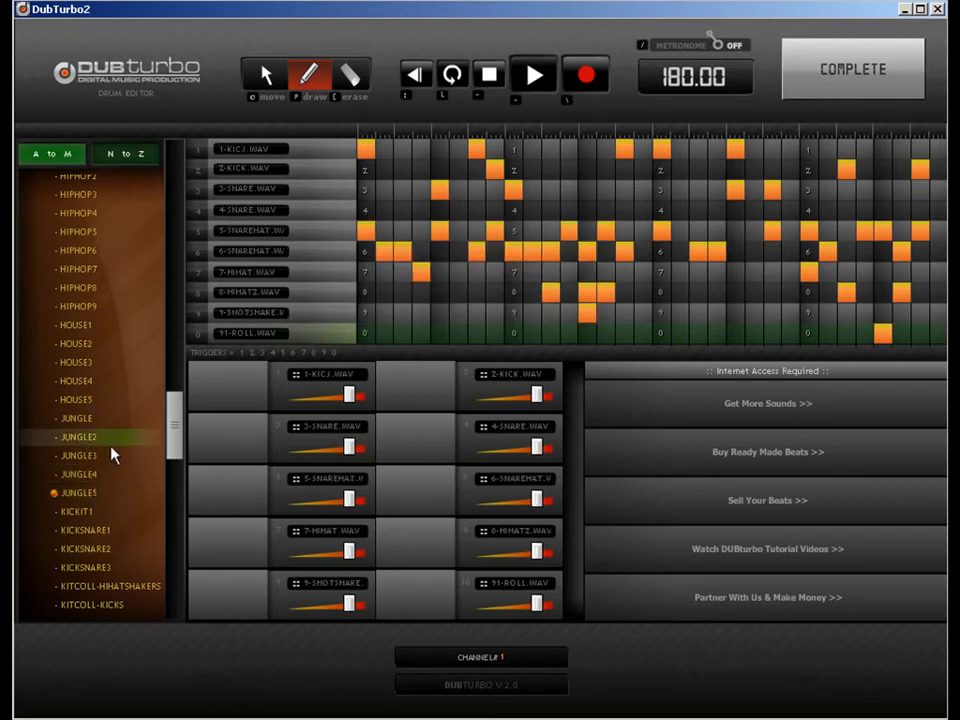
{"action": "left_click", "coordinate": [94, 456]}
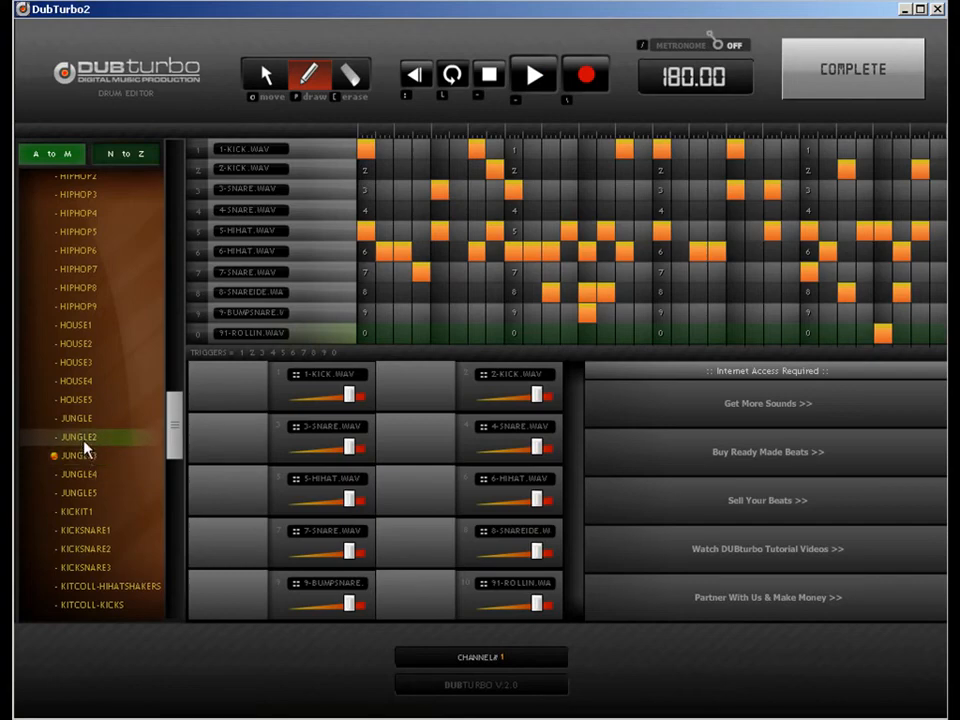
{"action": "left_click", "coordinate": [853, 69]}
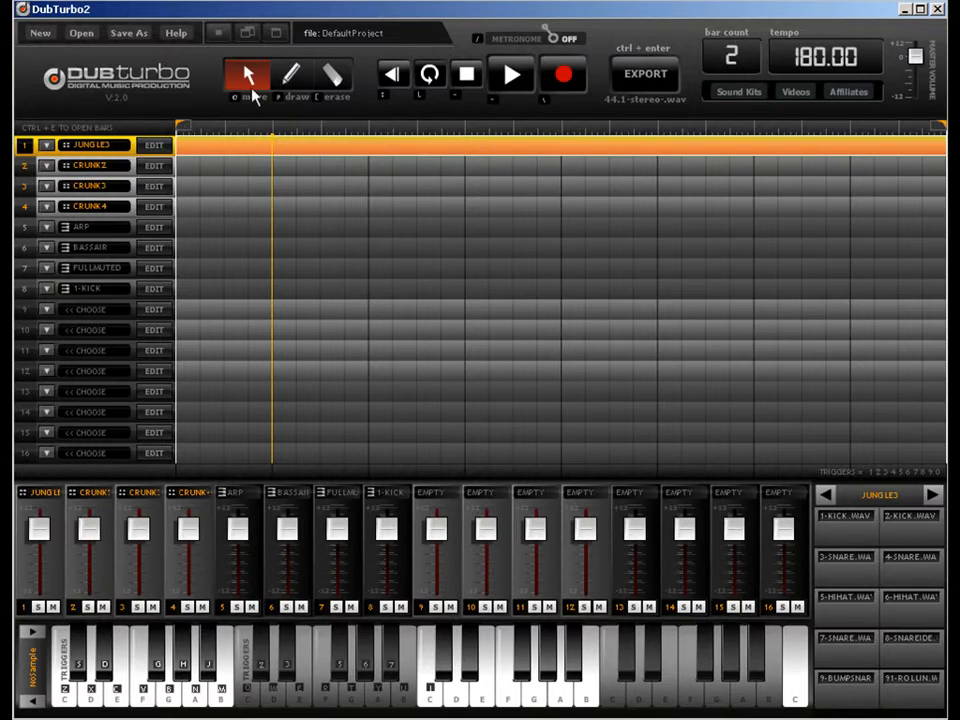
{"action": "left_click", "coordinate": [178, 166]}
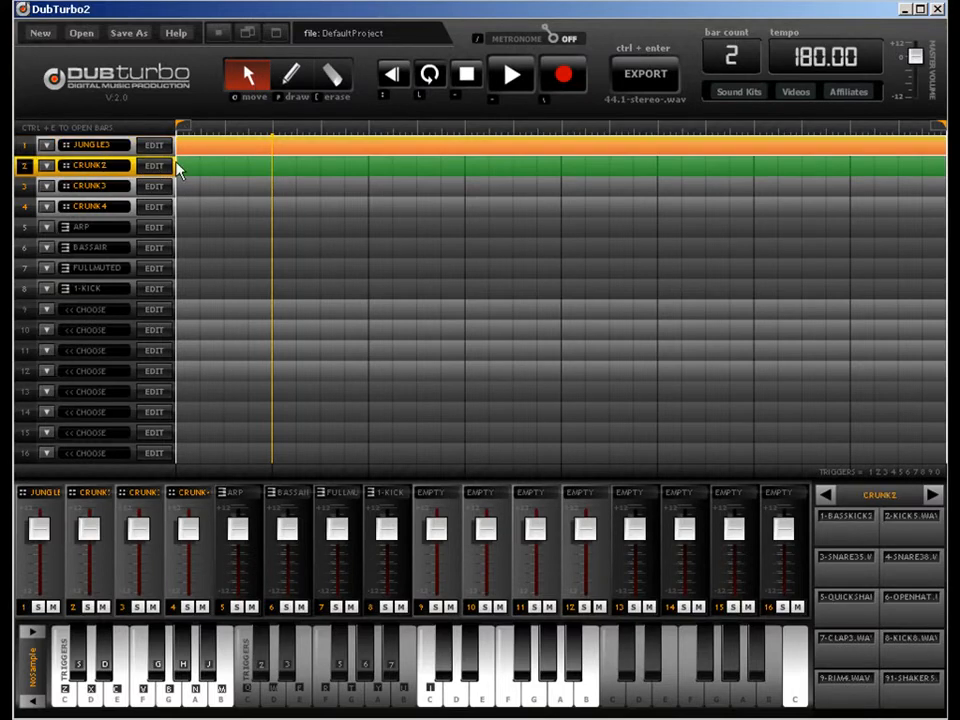
{"action": "left_click", "coordinate": [290, 74]}
{"action": "left_click", "coordinate": [249, 74]}
{"action": "left_click", "coordinate": [236, 147]}
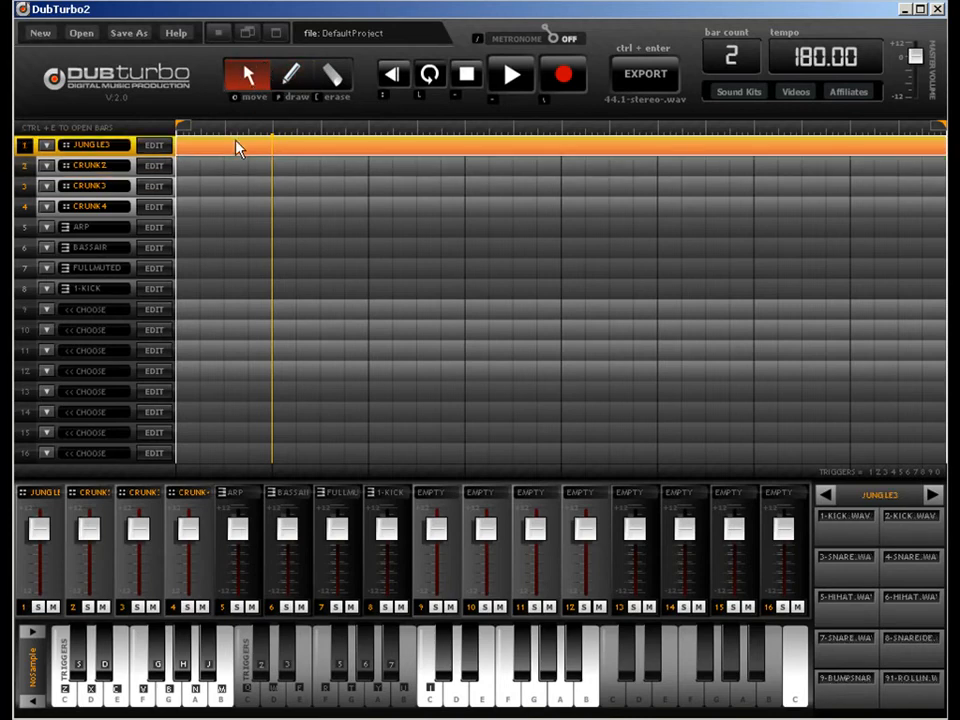
{"action": "left_click", "coordinate": [331, 74]}
{"action": "left_click", "coordinate": [327, 163]}
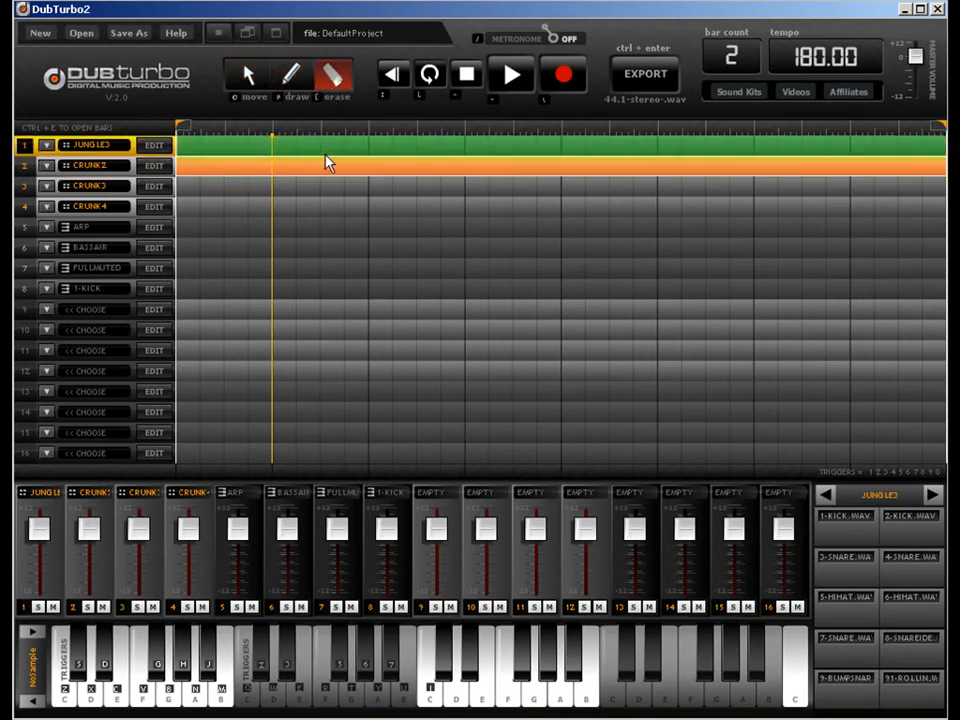
{"action": "left_click", "coordinate": [250, 74]}
{"action": "left_click", "coordinate": [212, 150]}
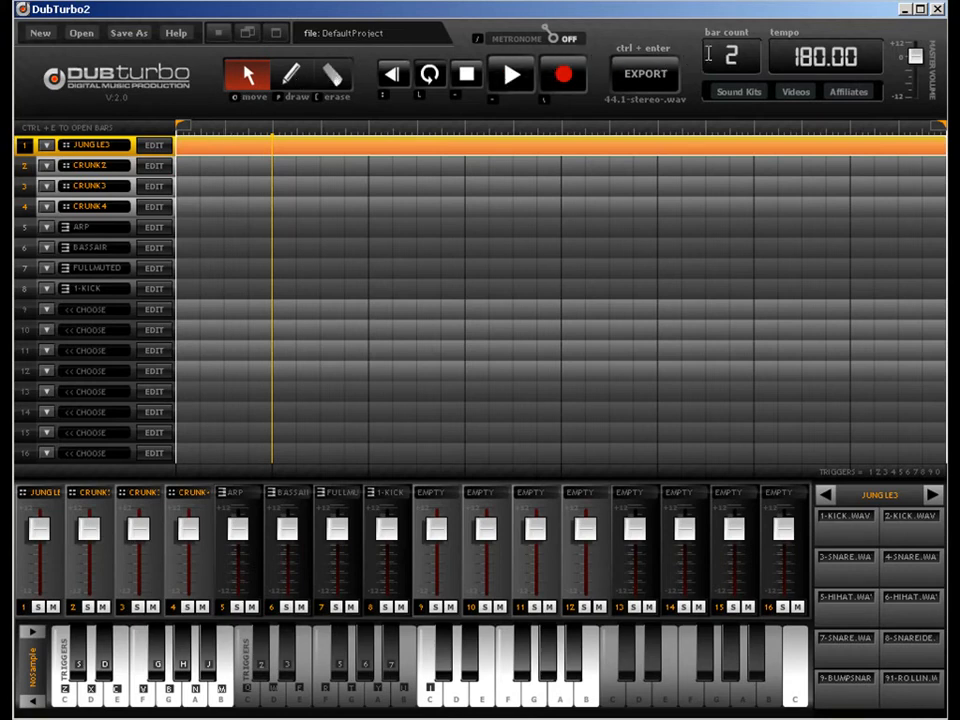
Step: Set the bar count to 4 and copy the two-bar JUNGLE3 block on track 1 to bars 3–4
{"action": "double_click", "coordinate": [730, 56]}
{"action": "type", "text": "4"}
{"action": "key", "text": "Return"}
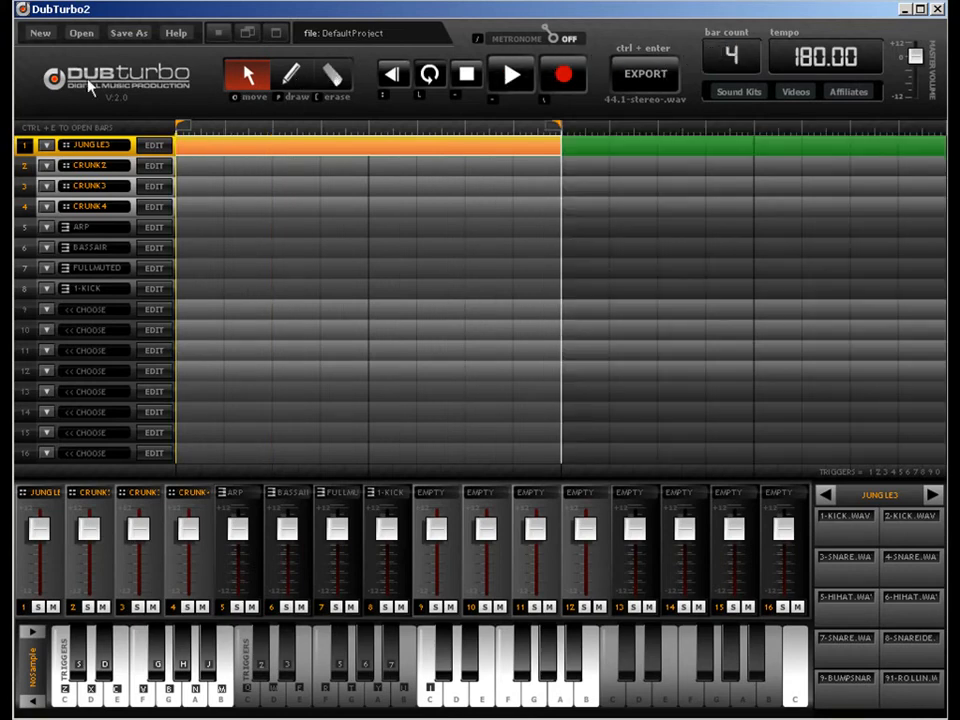
Step: In the copied block, draw a 1-KICK hit on cell 4 and 6-HIHAT hits on 5, 6 and 8, and erase 6-HIHAT on 9–11
{"action": "double_click", "coordinate": [594, 153]}
{"action": "left_click", "coordinate": [315, 80]}
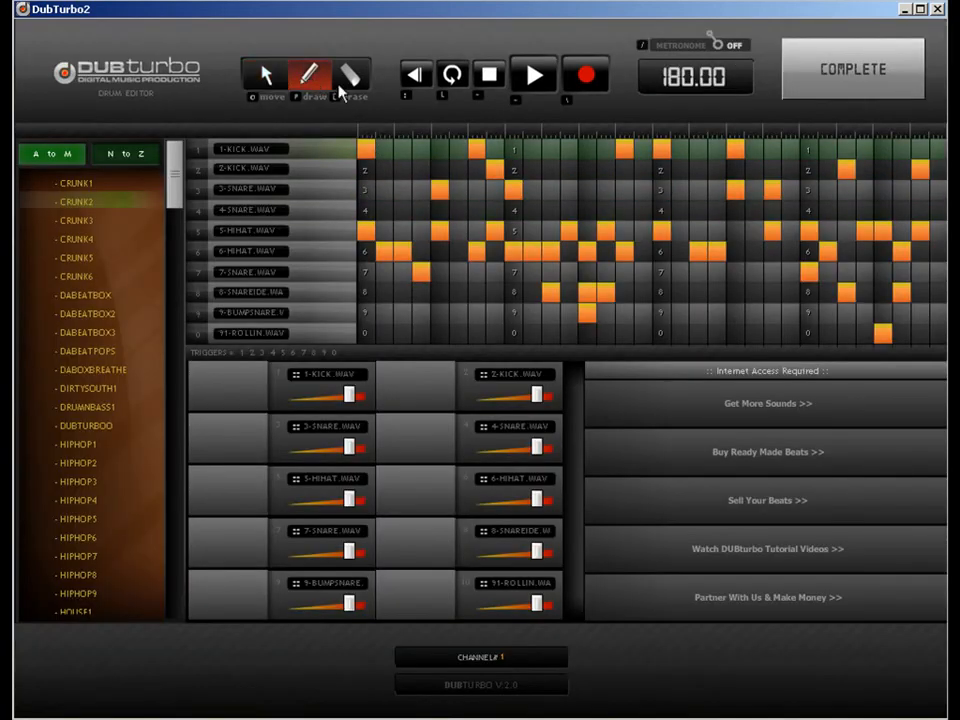
{"action": "left_click", "coordinate": [421, 153]}
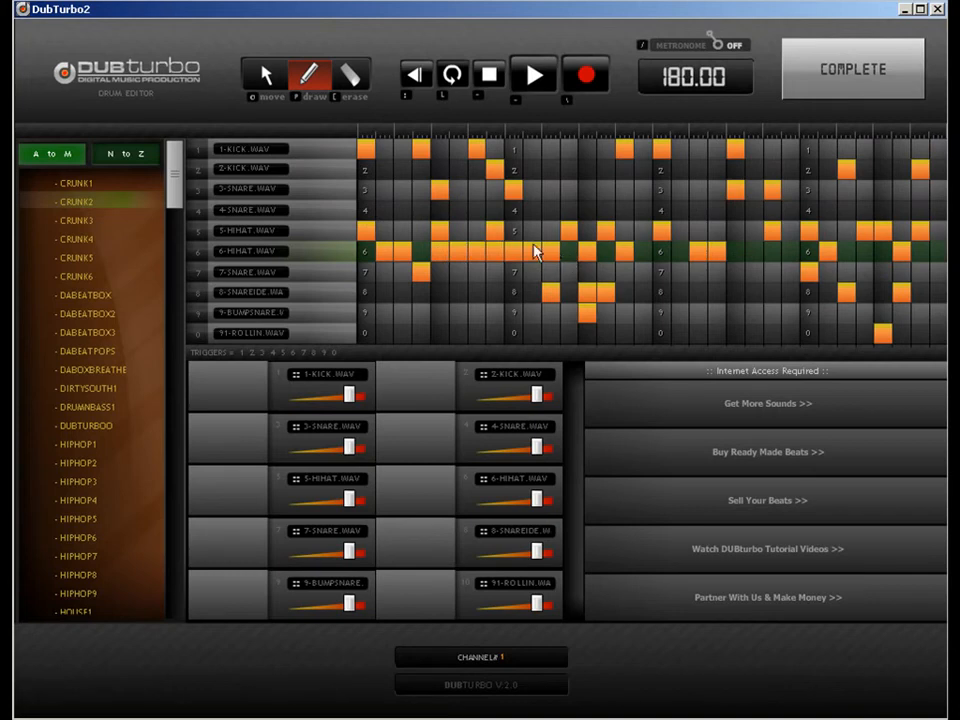
{"action": "key", "text": "e"}
{"action": "key", "text": "o"}
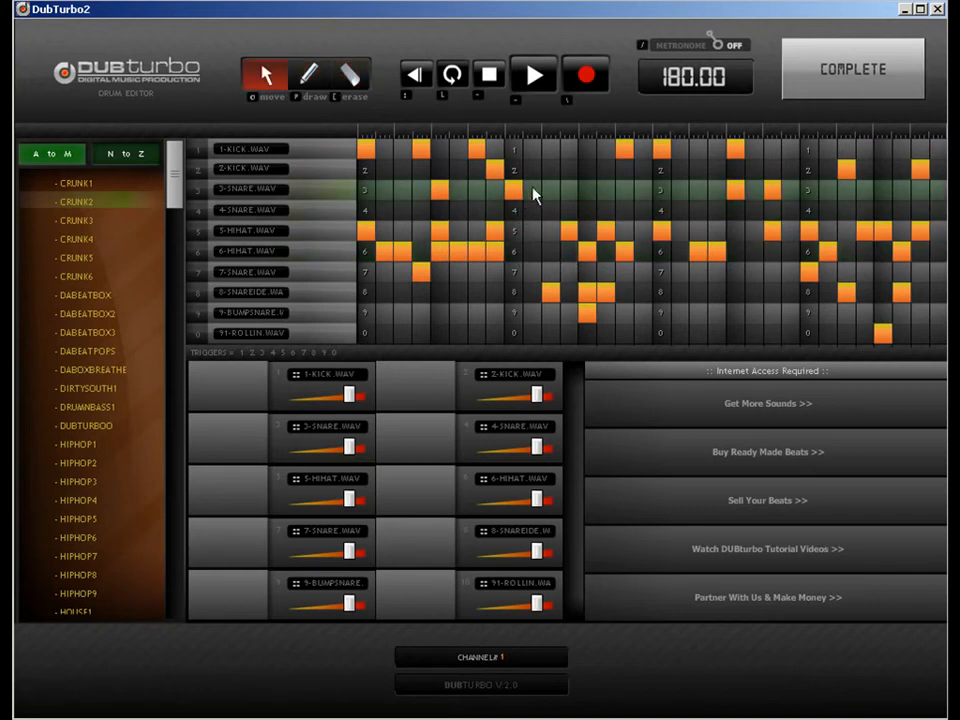
Step: Draw 3-SNARE on cell 11, 9-BUMPSNARE on 7 and 91-ROLLIN on 9, and erase the 6-HIHAT hit on 13
{"action": "key", "text": "p"}
{"action": "left_click", "coordinate": [552, 194]}
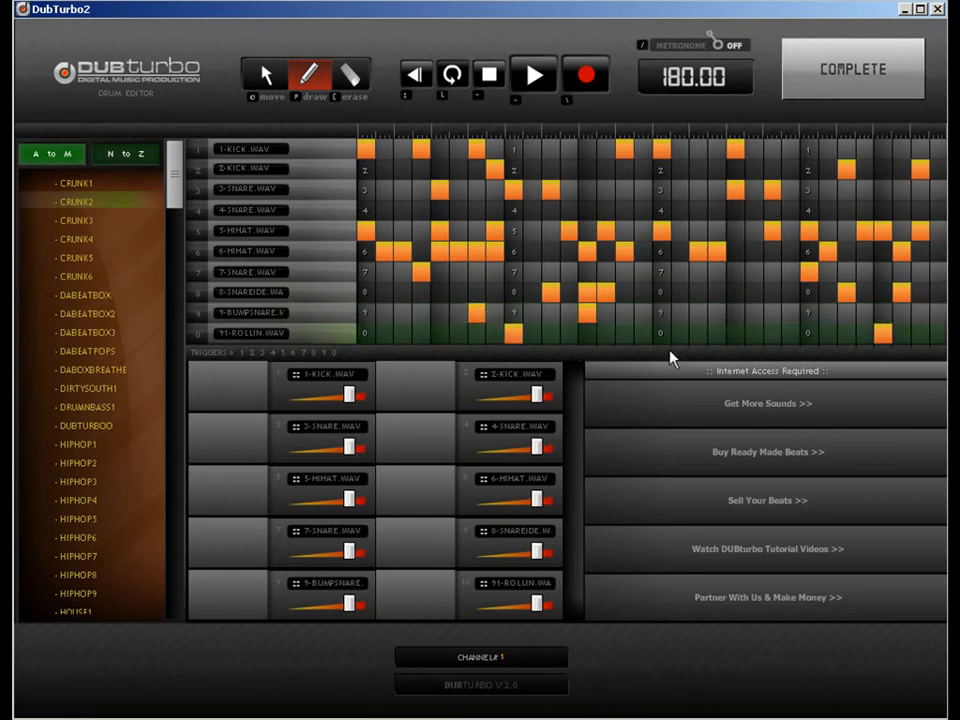
{"action": "key", "text": "e"}
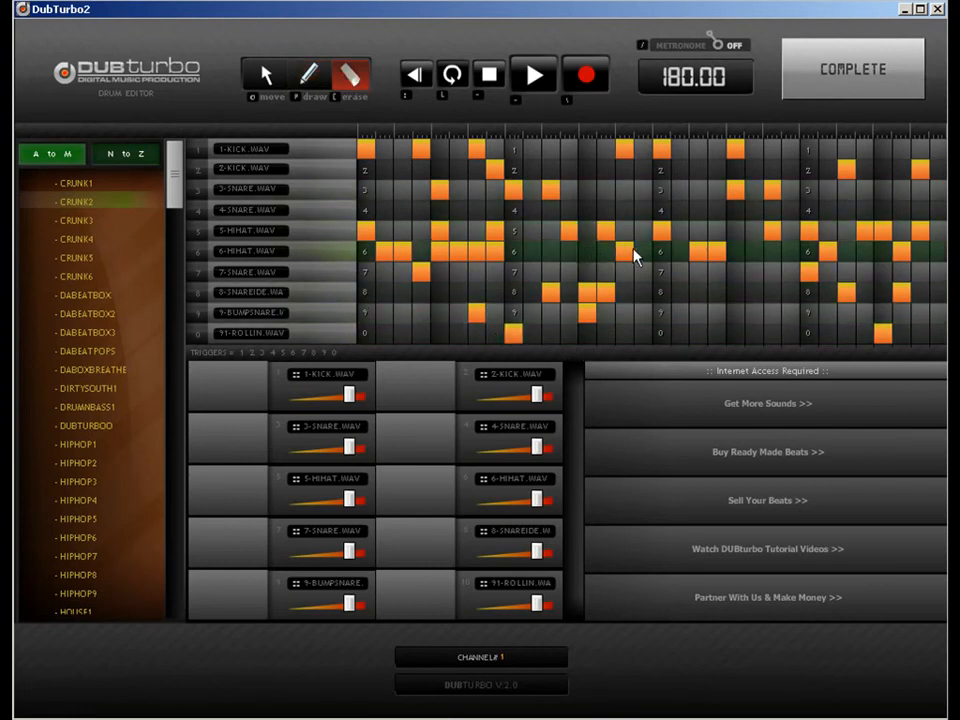
Step: Draw 6-HIHAT hits on cells 16–18 and 5-HIHAT hits on cells 21, 22 and 24
{"action": "key", "text": "p"}
{"action": "left_click_drag", "start_coordinate": [636, 255], "coordinate": [690, 253]}
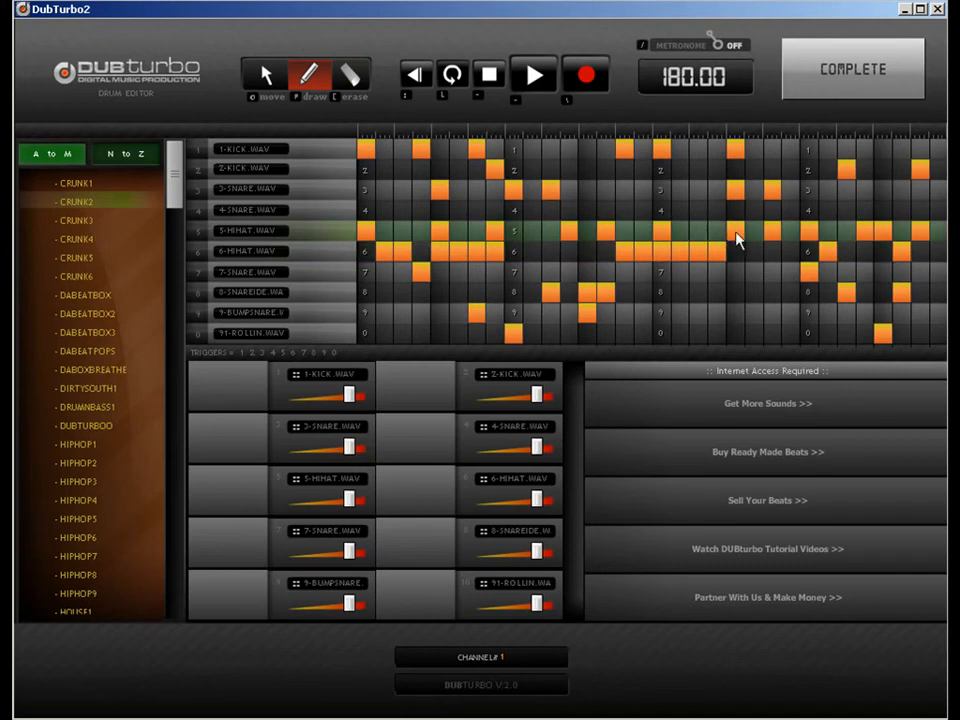
{"action": "left_click", "coordinate": [788, 233]}
Step: Erase 6-HIHAT hits on cells 26 and 30 and 5-HIHAT hits on 28, 29 and 31, and draw 1-KICK hits on 25 and 28
{"action": "key", "text": "e"}
{"action": "key", "text": "p"}
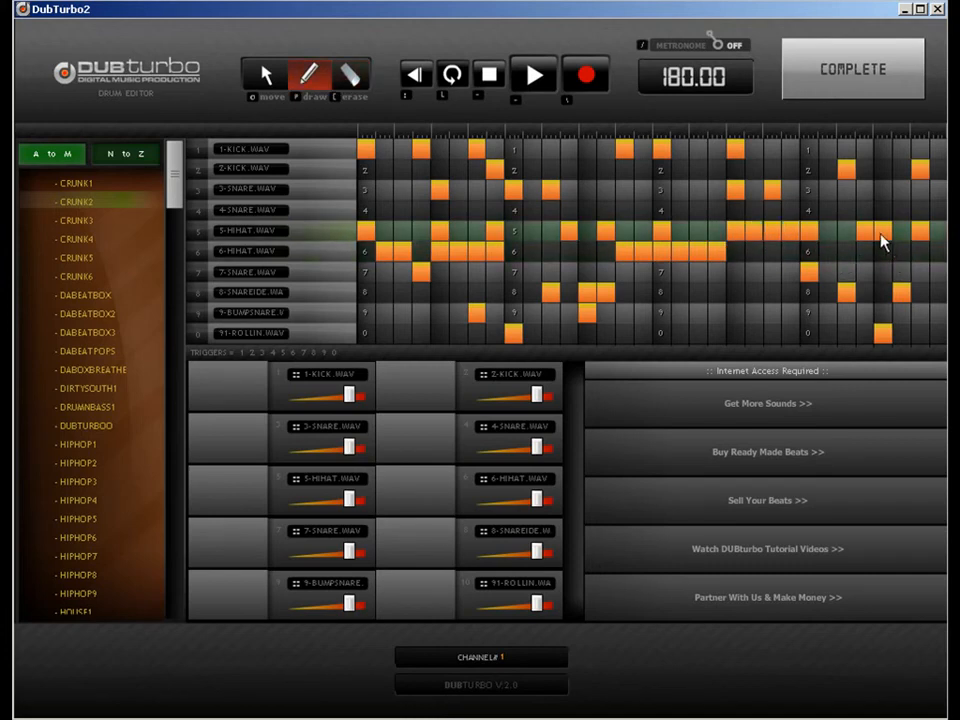
{"action": "key", "text": "["}
{"action": "left_click_drag", "start_coordinate": [918, 232], "coordinate": [868, 232]}
{"action": "key", "text": "o"}
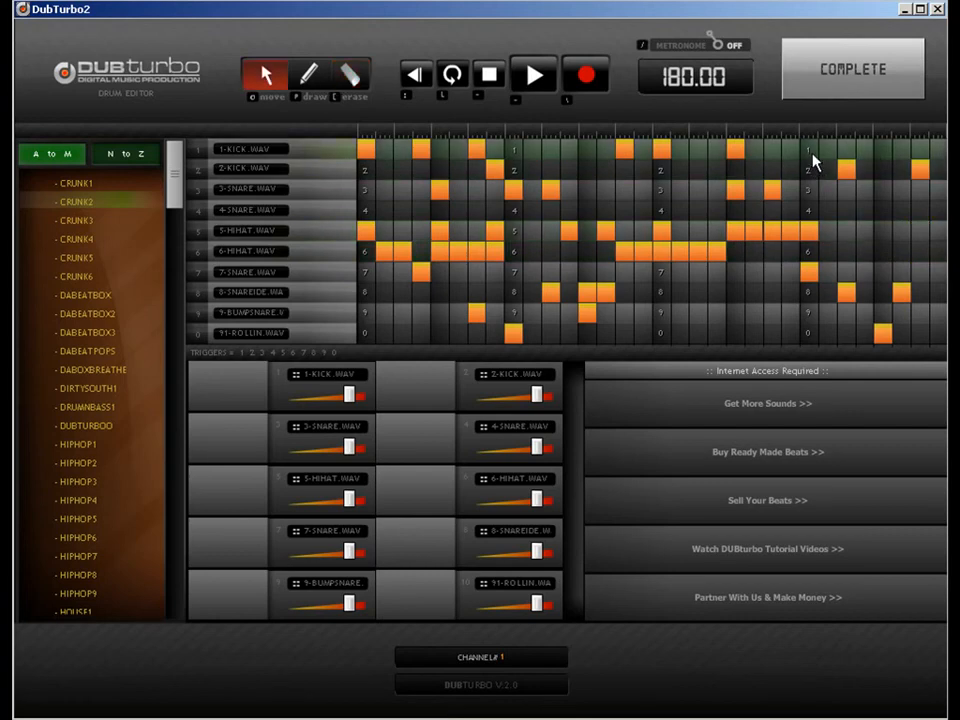
{"action": "key", "text": "p"}
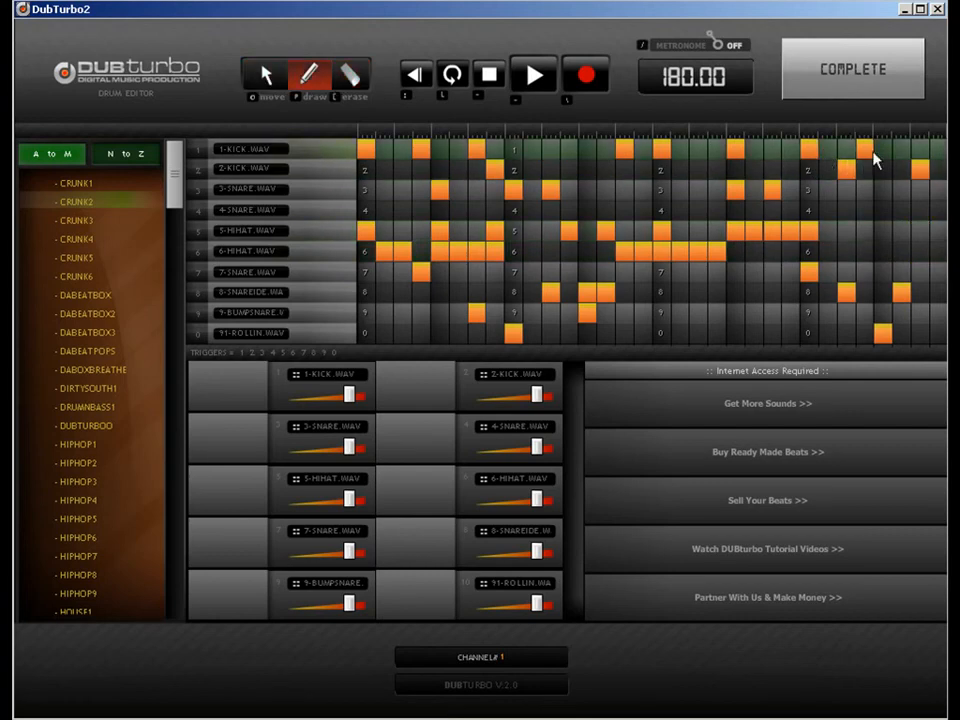
Step: Draw 2-KICK hits on cells 29, 30 and 32 and a 9-BUMPSNARE hit on cell 26, and complete the drum edit
{"action": "left_click", "coordinate": [883, 169]}
{"action": "left_click", "coordinate": [903, 171]}
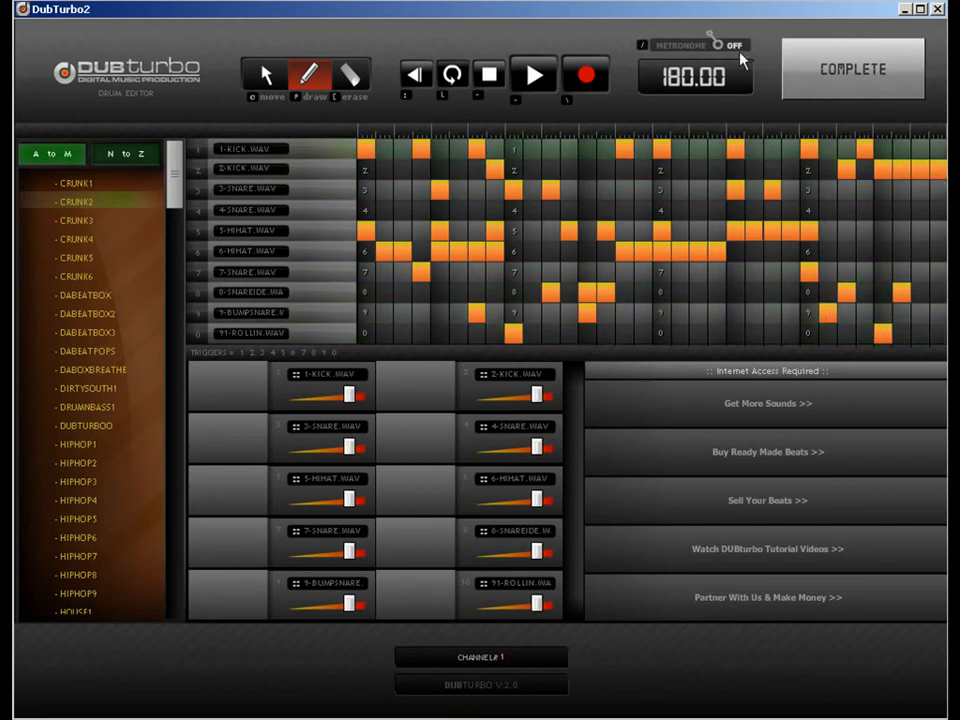
{"action": "left_click", "coordinate": [805, 68]}
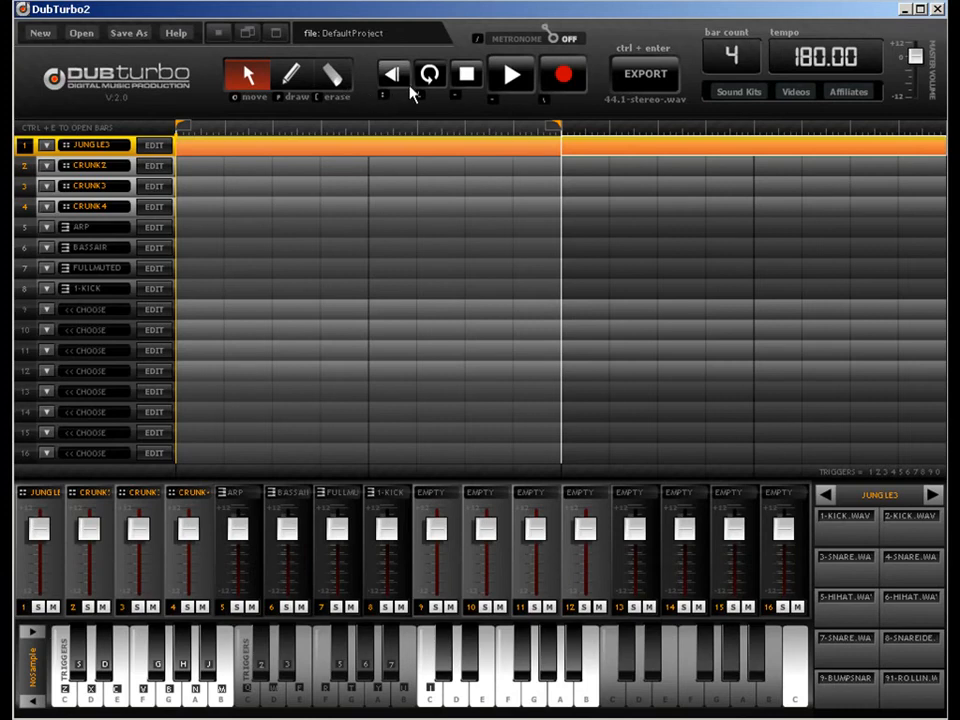
Step: Set the song's bar count to 16 and extend the loop range to the end of bar 16
{"action": "left_click", "coordinate": [731, 57]}
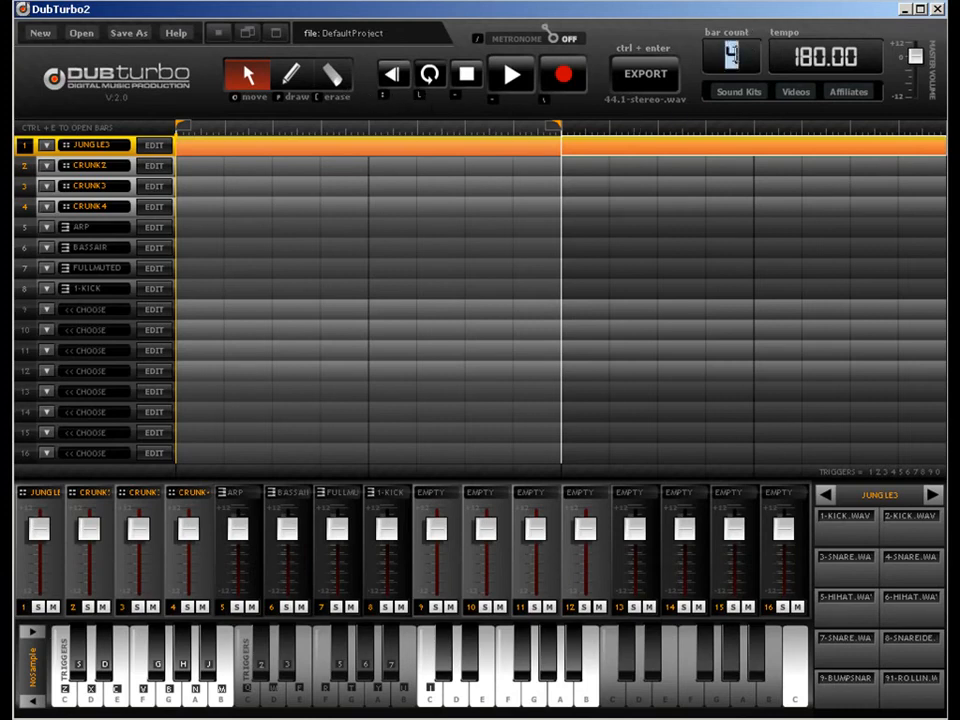
{"action": "type", "text": "16"}
{"action": "key", "text": "Return"}
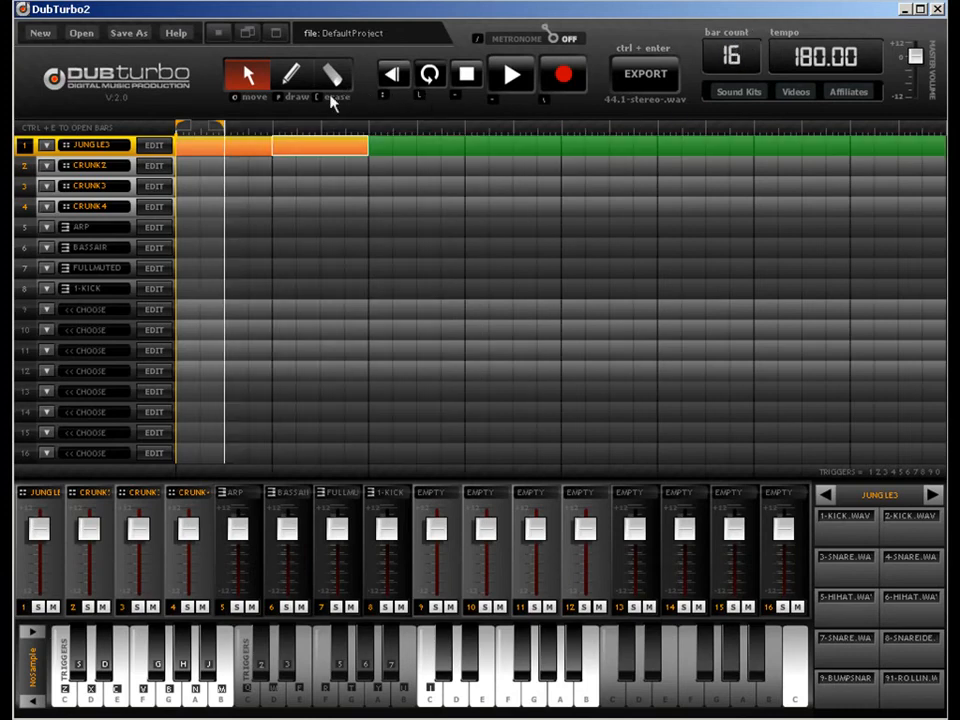
{"action": "left_click_drag", "start_coordinate": [225, 122], "coordinate": [940, 125]}
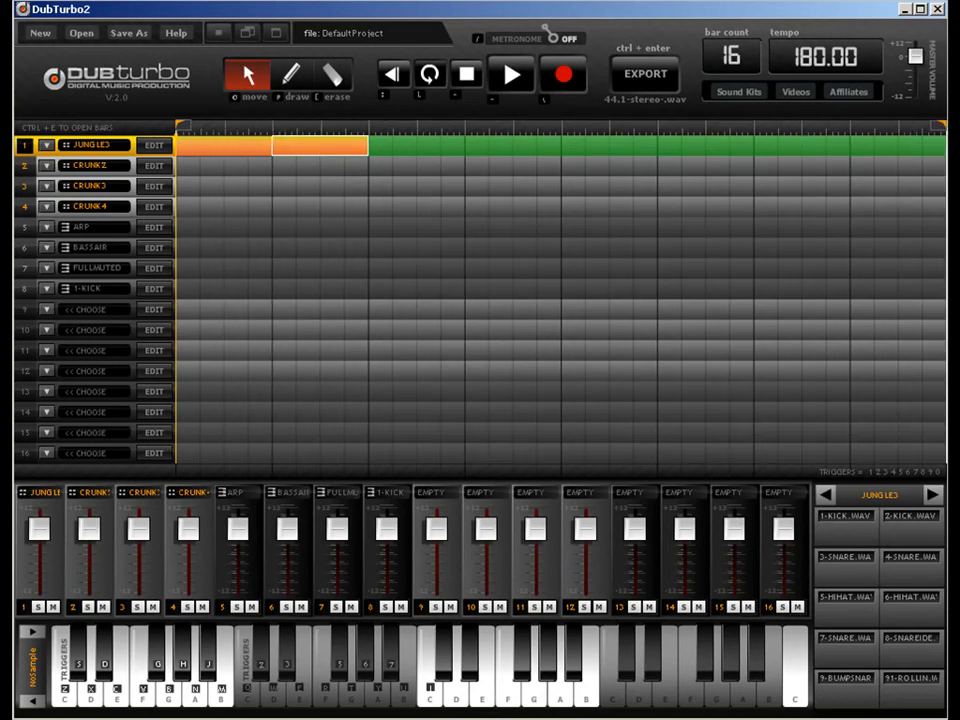
Step: Repeat the JUNGLE3 blocks through bar 16, placing bars 5–8 on track 2, bars 9–12 on track 3 and bars 13–16 on track 4
{"action": "left_click_drag", "start_coordinate": [279, 156], "coordinate": [495, 153]}
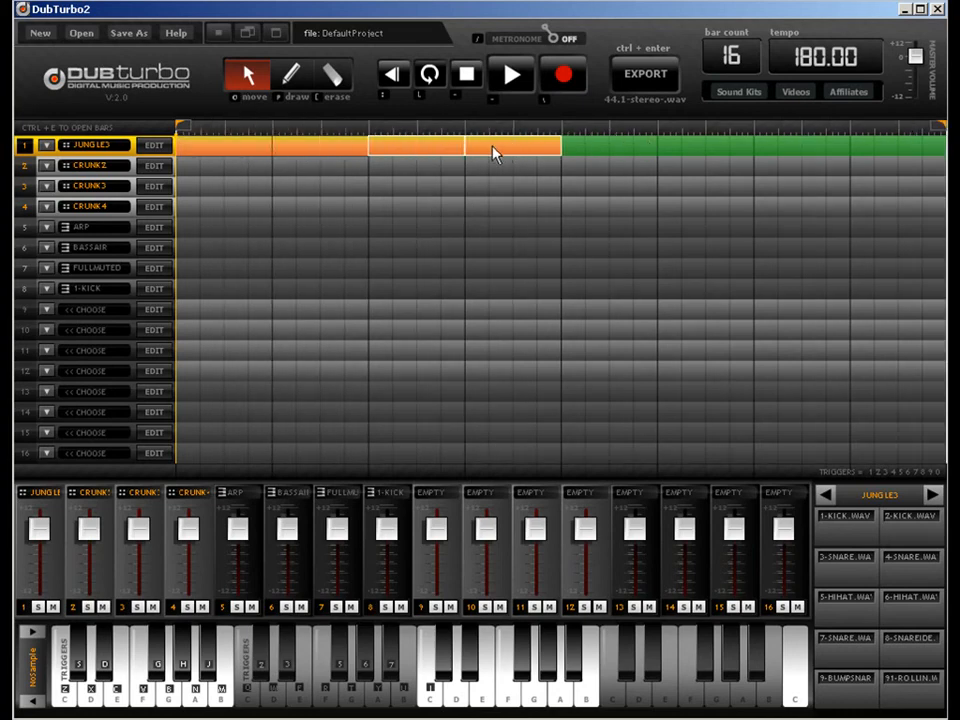
{"action": "left_click_drag", "start_coordinate": [427, 152], "coordinate": [504, 176]}
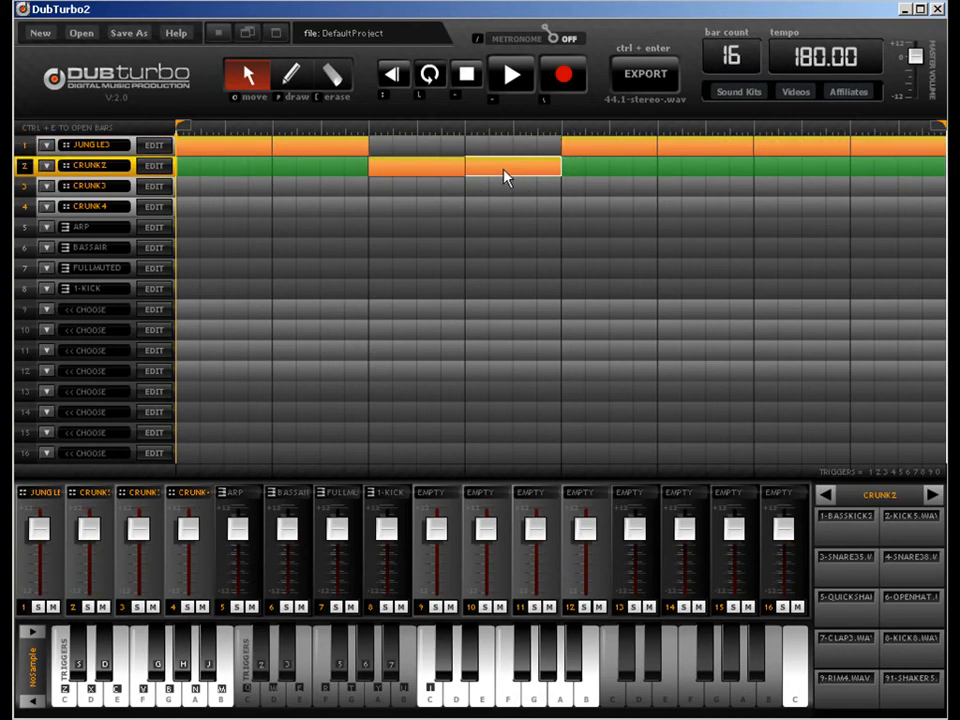
{"action": "left_click_drag", "start_coordinate": [600, 148], "coordinate": [610, 188]}
{"action": "left_click_drag", "start_coordinate": [660, 150], "coordinate": [725, 192]}
{"action": "left_click_drag", "start_coordinate": [790, 149], "coordinate": [805, 208]}
{"action": "left_click_drag", "start_coordinate": [876, 155], "coordinate": [881, 208]}
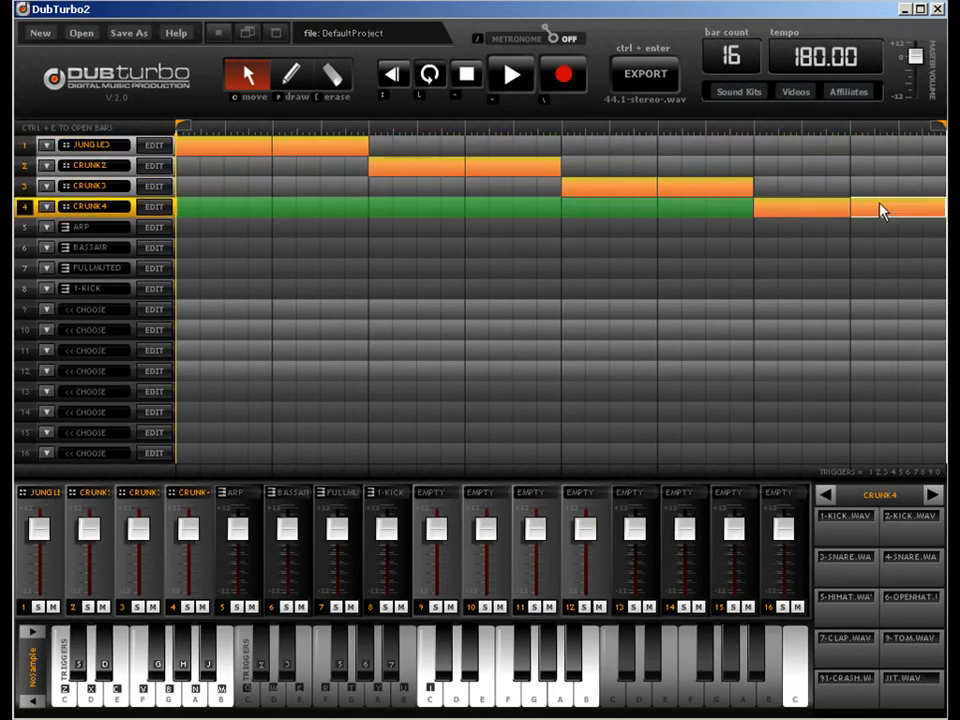
Step: Change the drum kit of track 2 to JUNGLE and return to the arrangement
{"action": "left_click", "coordinate": [145, 168]}
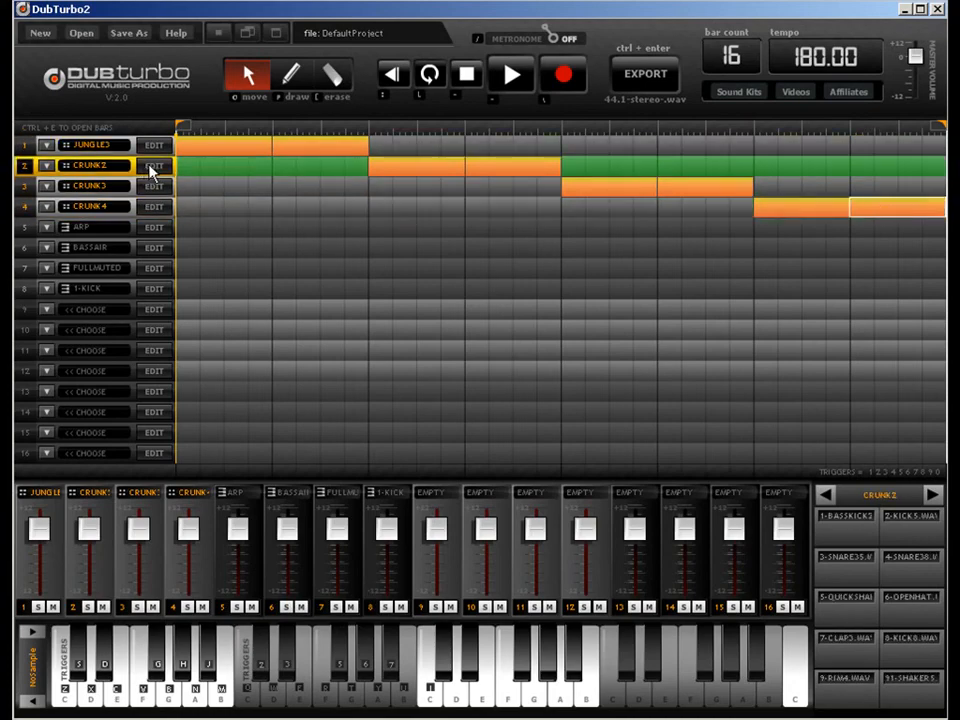
{"action": "left_click", "coordinate": [154, 171]}
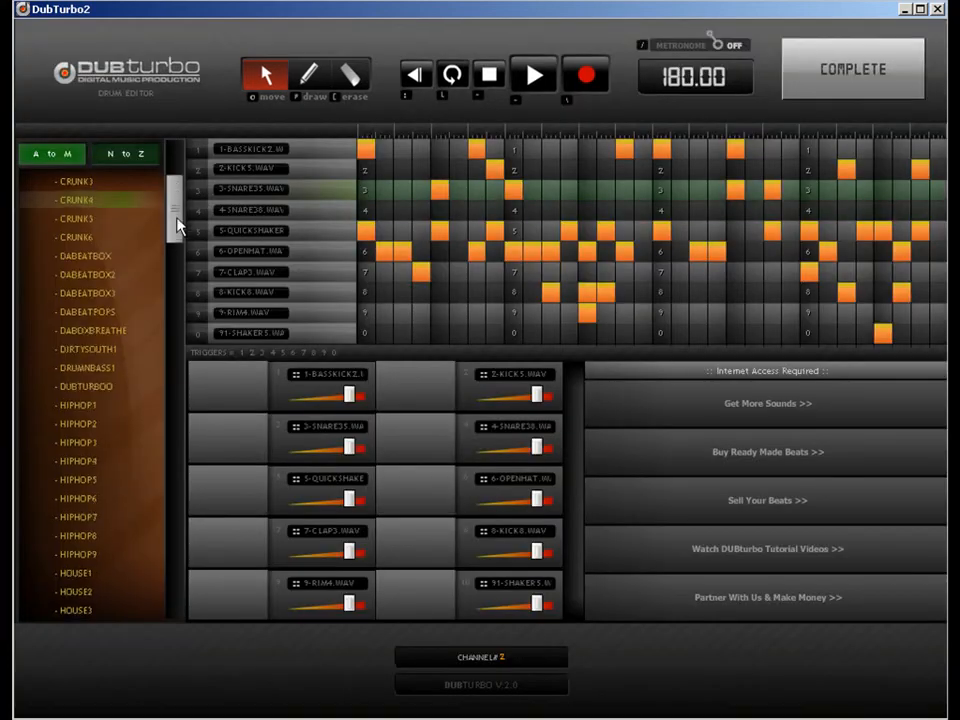
{"action": "left_click_drag", "start_coordinate": [178, 225], "coordinate": [167, 429]}
{"action": "left_click", "coordinate": [92, 428]}
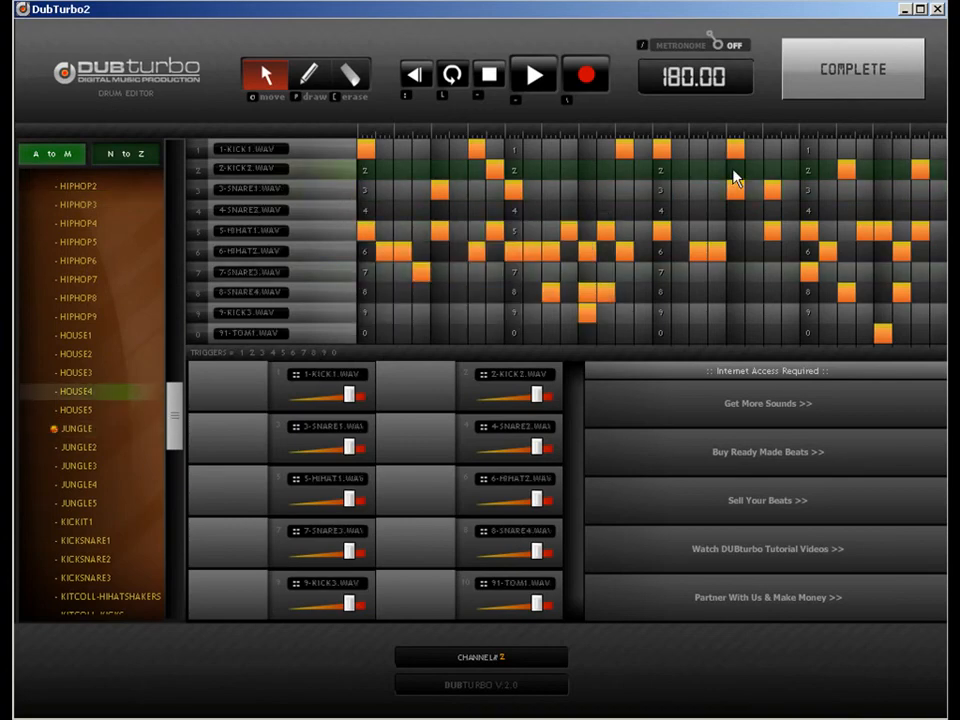
{"action": "left_click", "coordinate": [849, 88]}
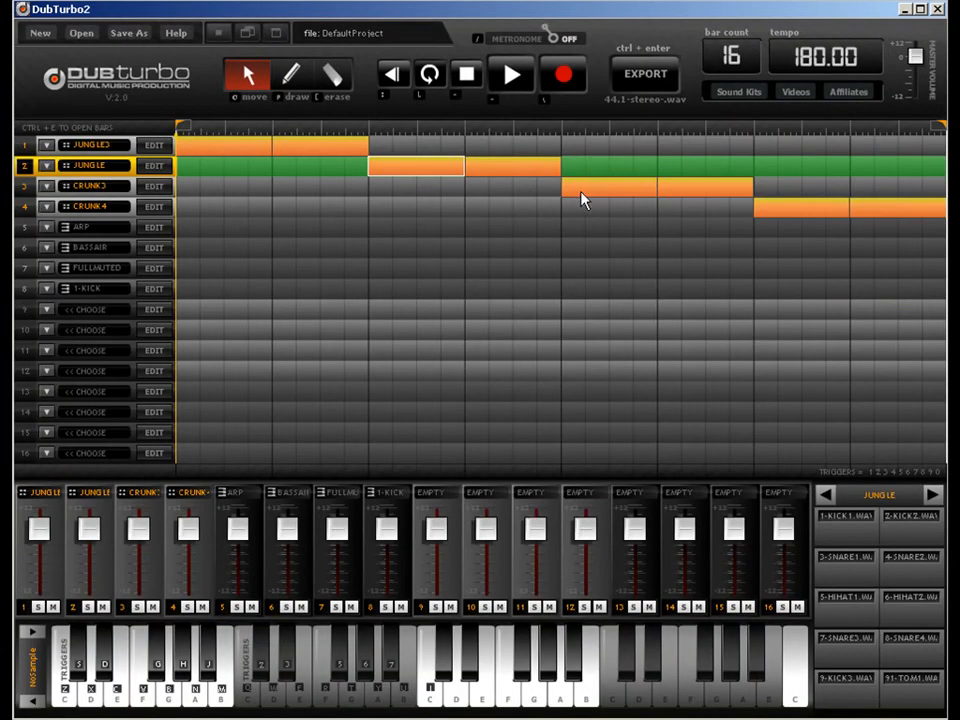
Step: Change the drum kit of track 3 to JUNGLE2 and return to the arrangement
{"action": "left_click", "coordinate": [584, 199]}
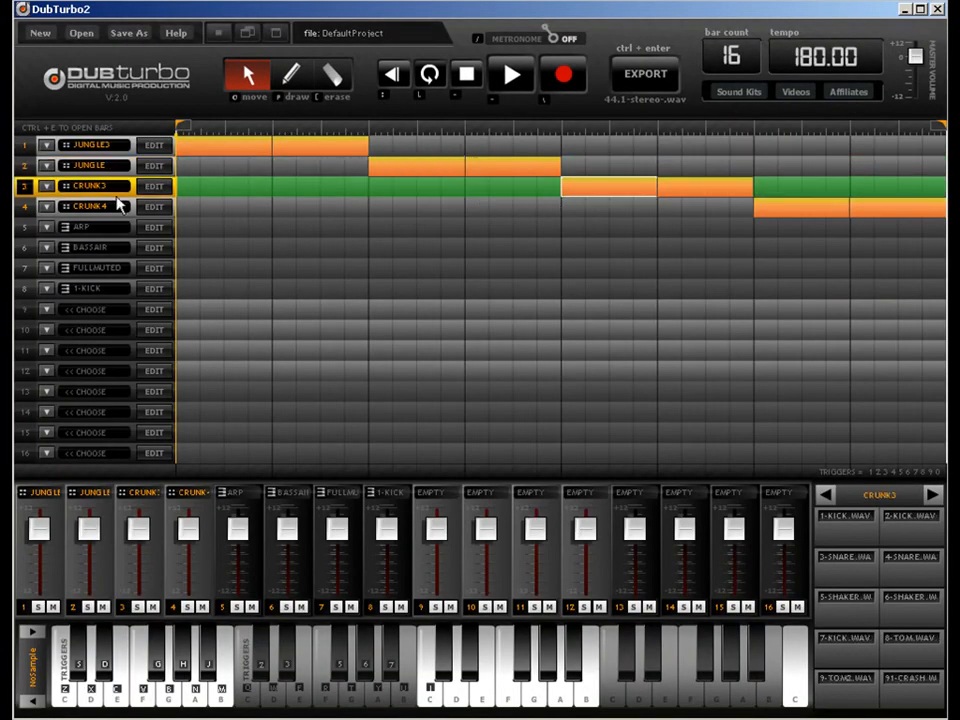
{"action": "left_click", "coordinate": [158, 187]}
{"action": "left_click_drag", "start_coordinate": [171, 200], "coordinate": [171, 402]}
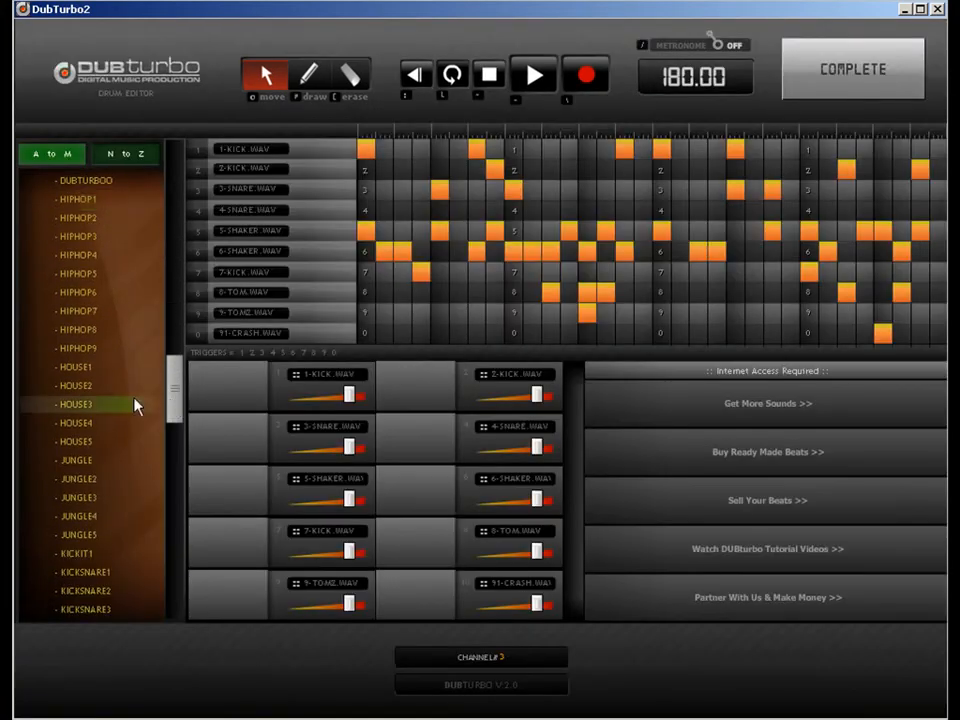
{"action": "left_click", "coordinate": [99, 480]}
{"action": "left_click", "coordinate": [853, 69]}
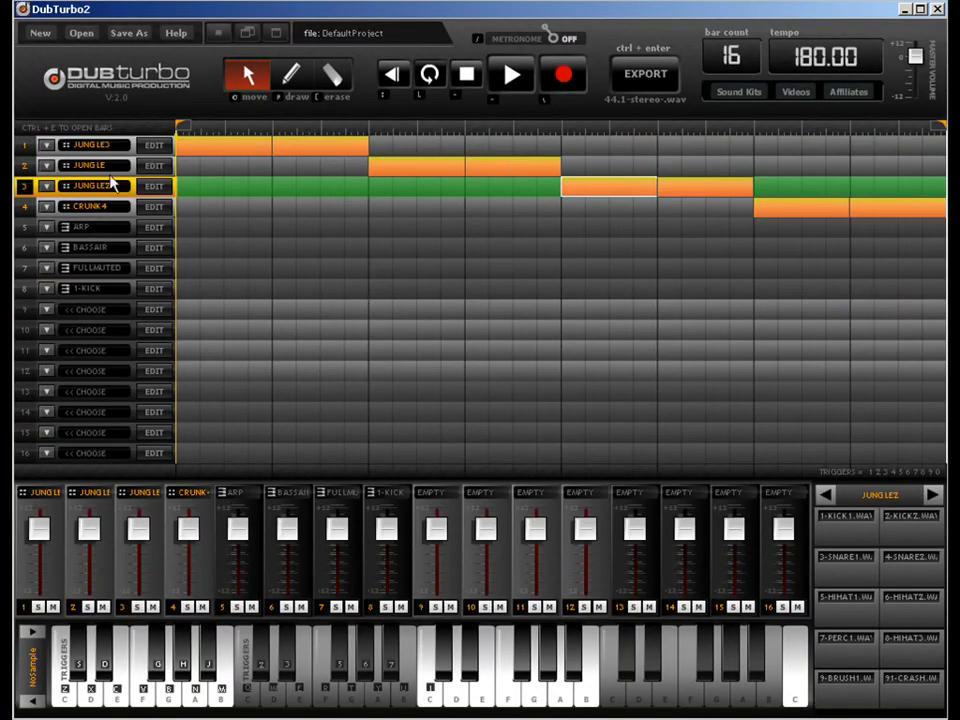
Step: Change the drum kit of track 4 to JUNGLE4 and return to the arrangement
{"action": "left_click", "coordinate": [784, 210]}
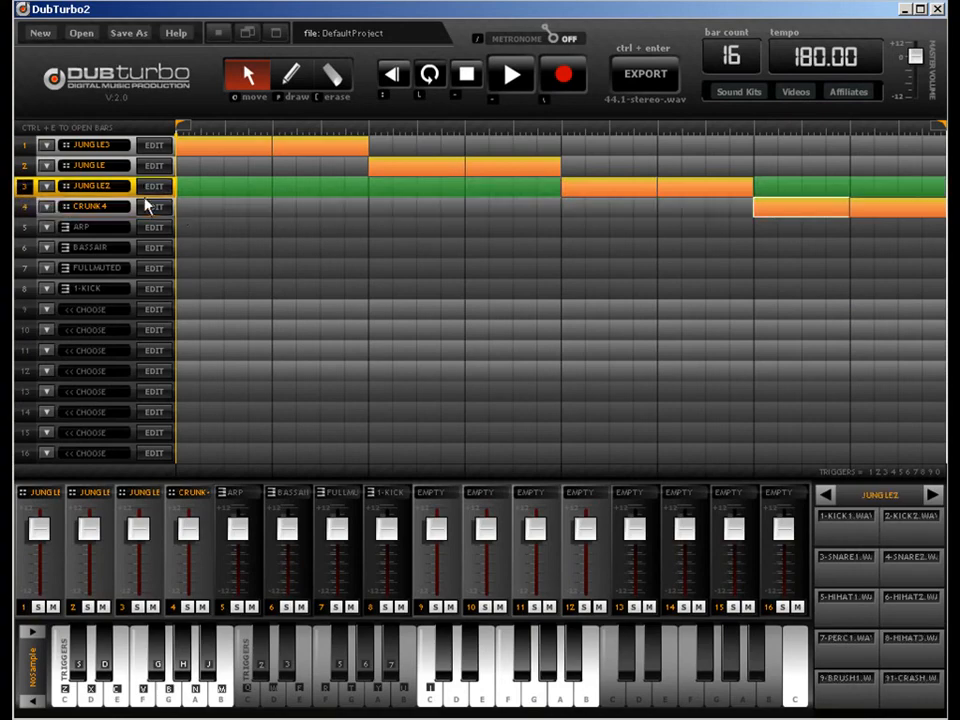
{"action": "left_click", "coordinate": [154, 206]}
{"action": "left_click_drag", "start_coordinate": [173, 201], "coordinate": [174, 450]}
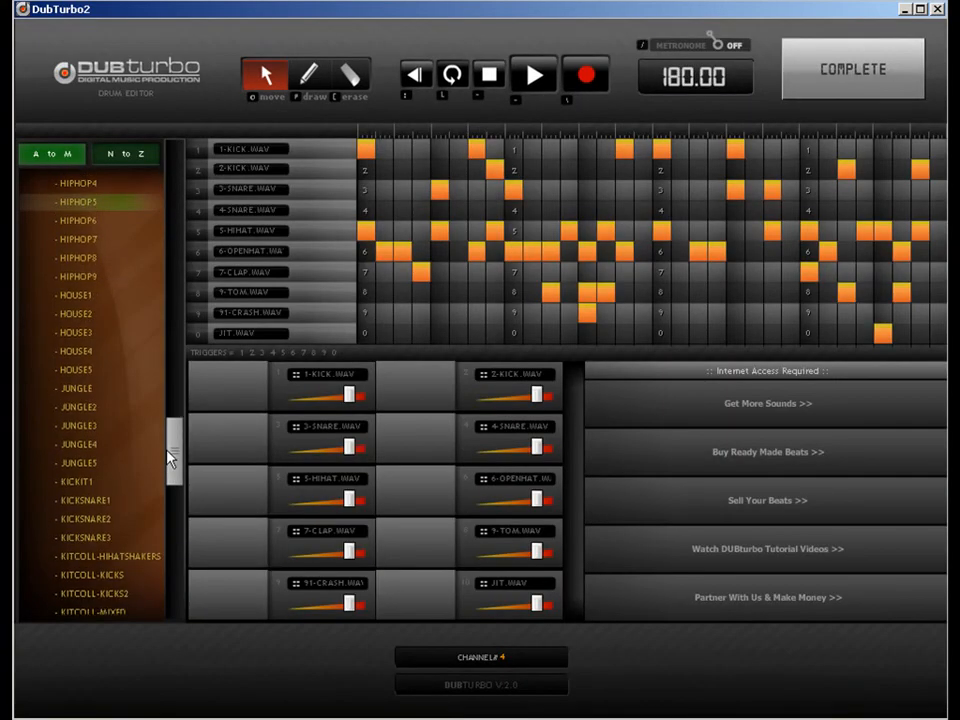
{"action": "left_click", "coordinate": [90, 444]}
{"action": "left_click", "coordinate": [807, 88]}
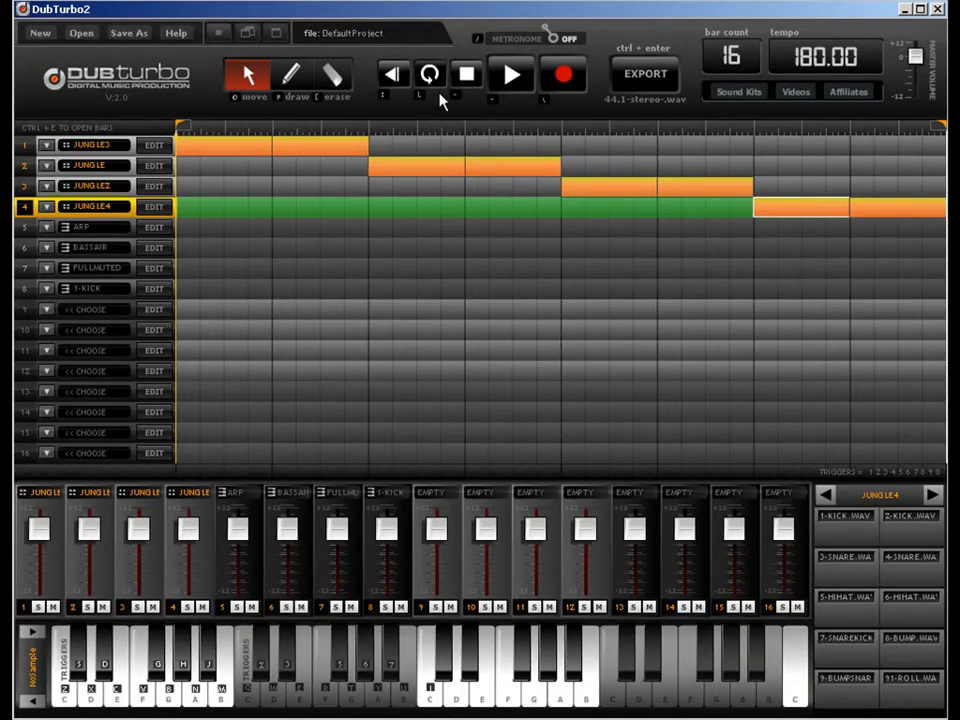
Step: Move the bars 7–8 block to track 4, bars 11–12 to track 2, bars 15–16 to track 1 and bars 1–2 to track 3
{"action": "left_click_drag", "start_coordinate": [510, 171], "coordinate": [510, 212]}
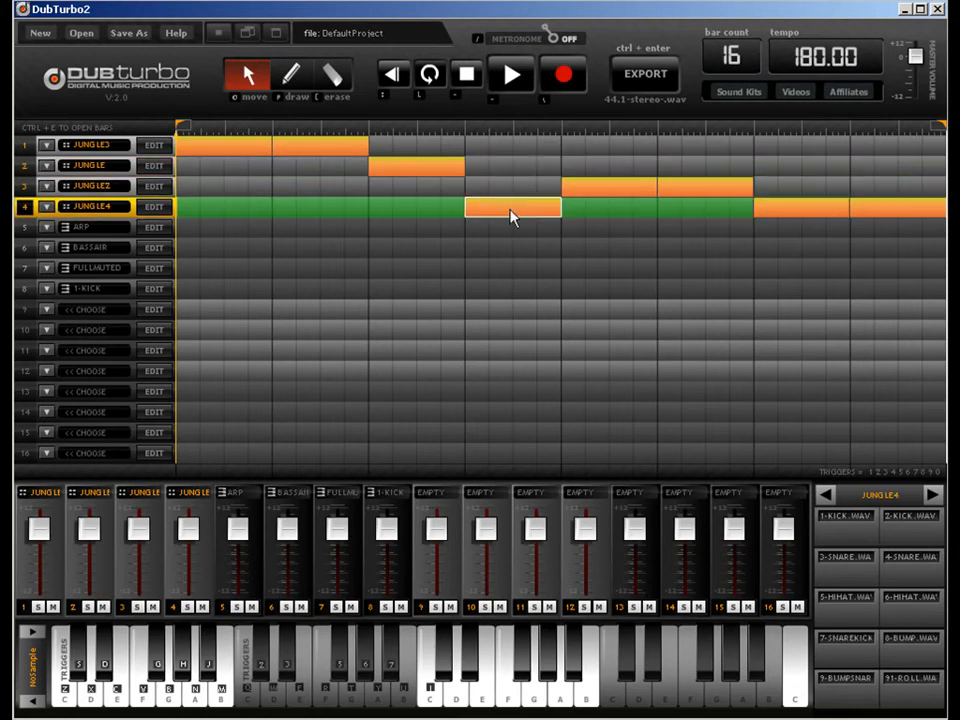
{"action": "left_click_drag", "start_coordinate": [701, 174], "coordinate": [702, 174]}
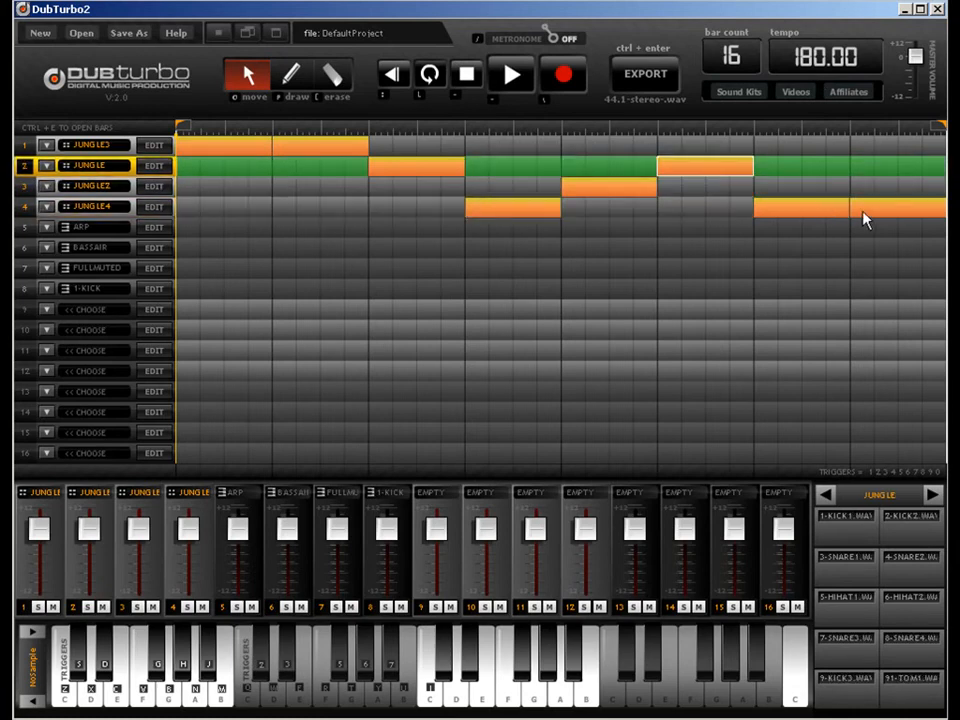
{"action": "left_click_drag", "start_coordinate": [863, 220], "coordinate": [867, 160]}
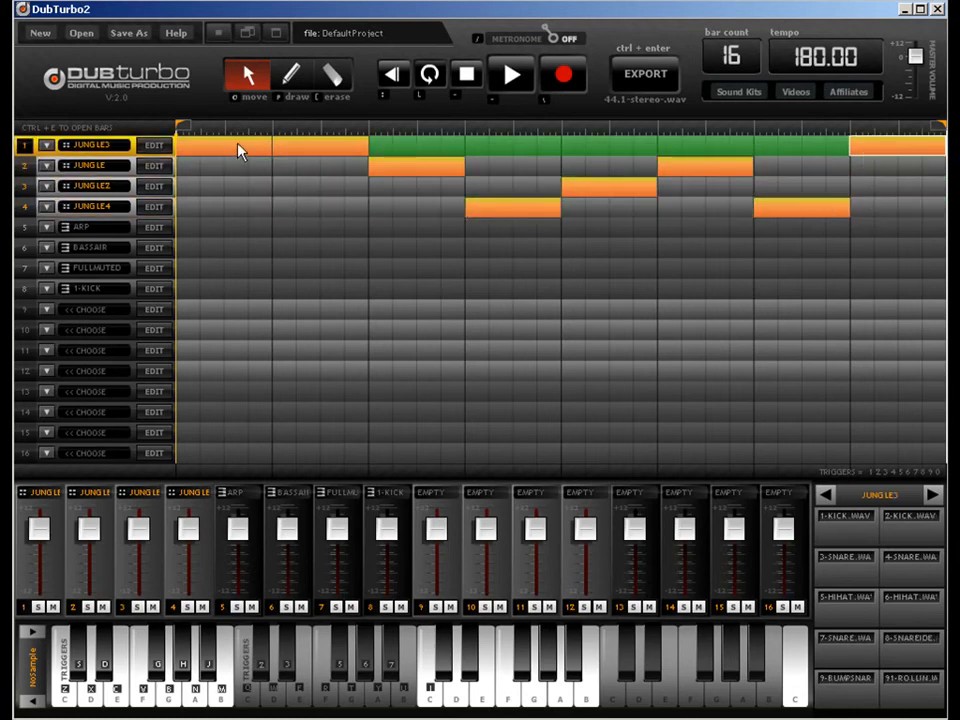
{"action": "left_click_drag", "start_coordinate": [240, 150], "coordinate": [236, 192]}
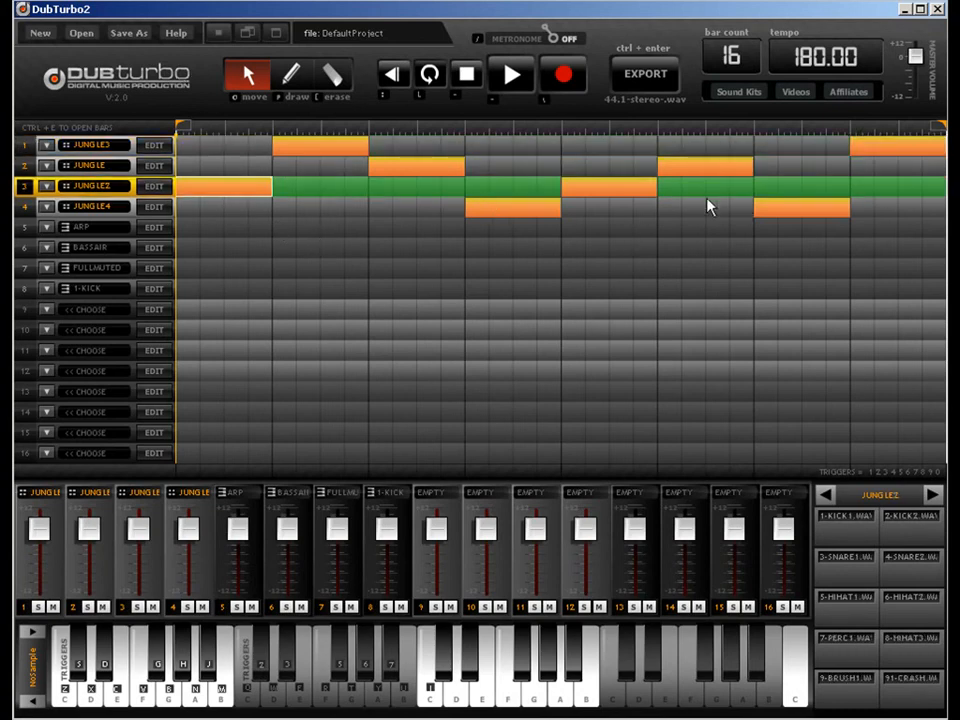
Step: Draw a block at the start of instrument track 5 and open it for note editing
{"action": "left_click", "coordinate": [292, 73]}
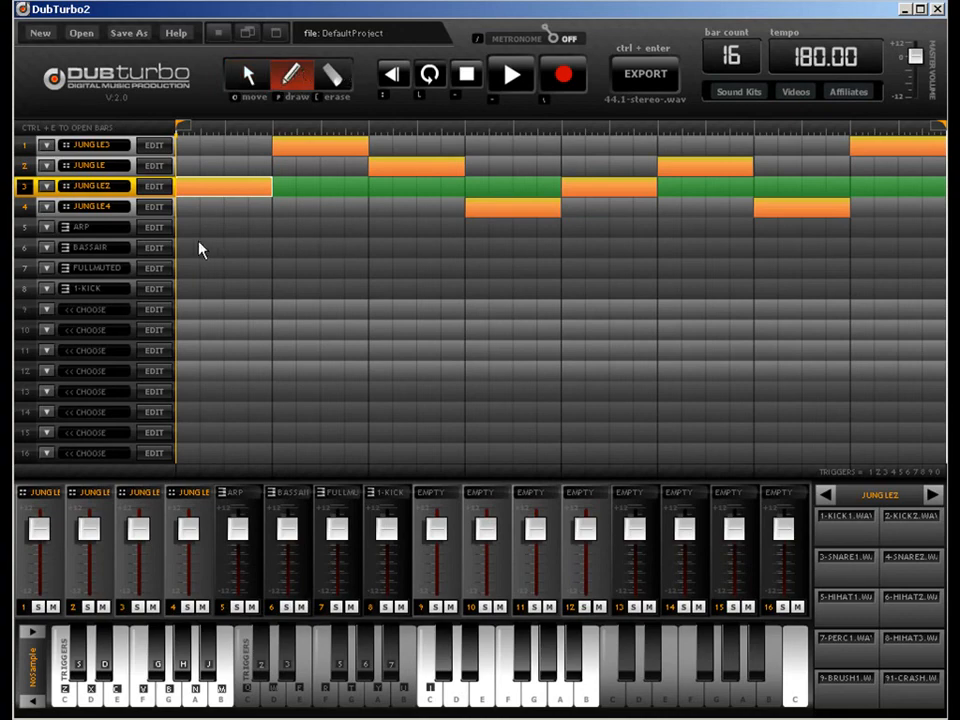
{"action": "left_click", "coordinate": [238, 230]}
{"action": "key", "text": "ctrl+e"}
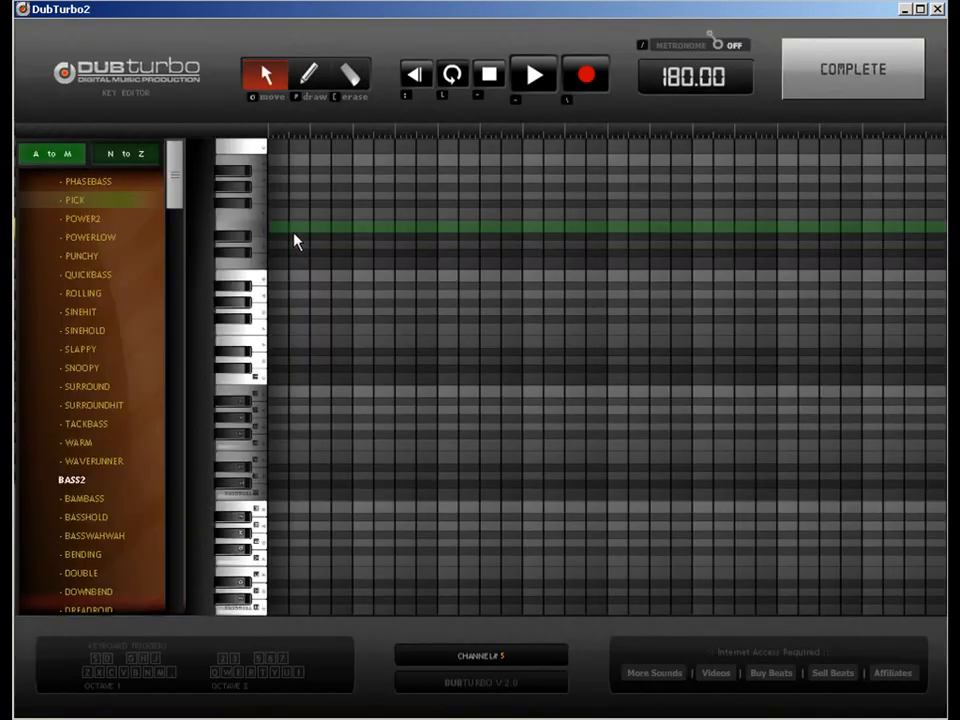
{"action": "key", "text": "ctrl+e"}
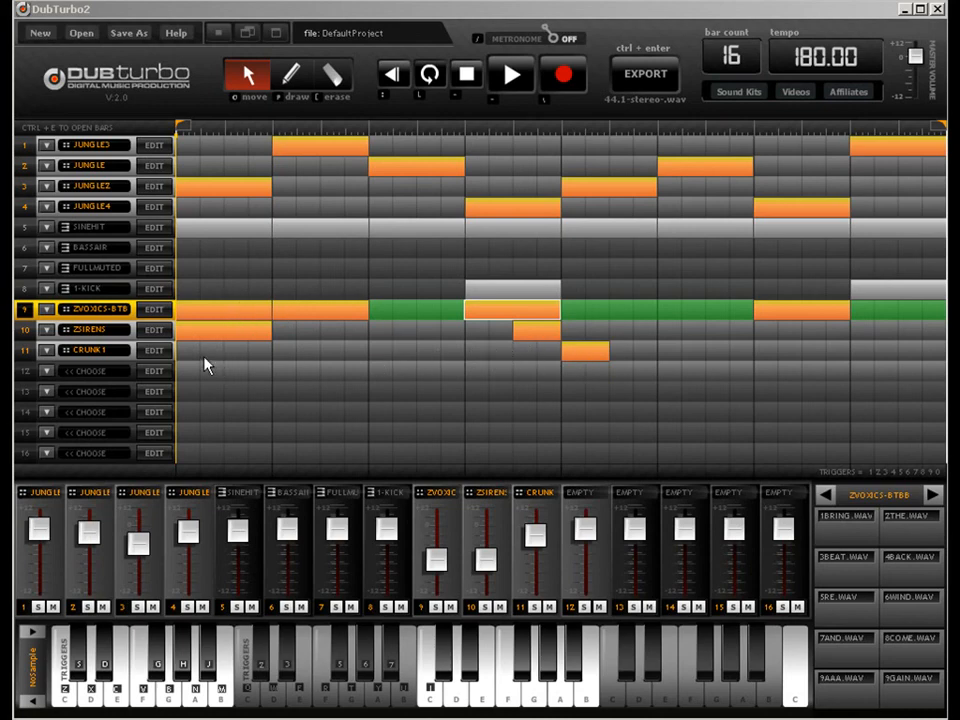
Step: Examine the vocal pattern in the first ZVOXICS-BTBB block on track 9 and the first ZSIRENS block on track 10
{"action": "double_click", "coordinate": [249, 317]}
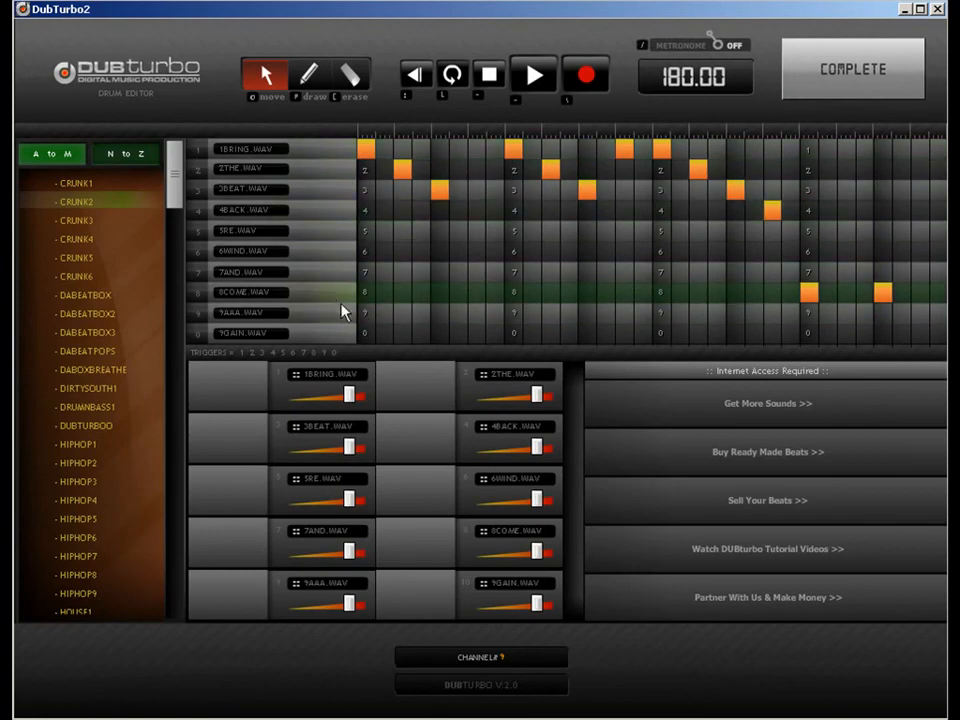
{"action": "left_click", "coordinate": [805, 88]}
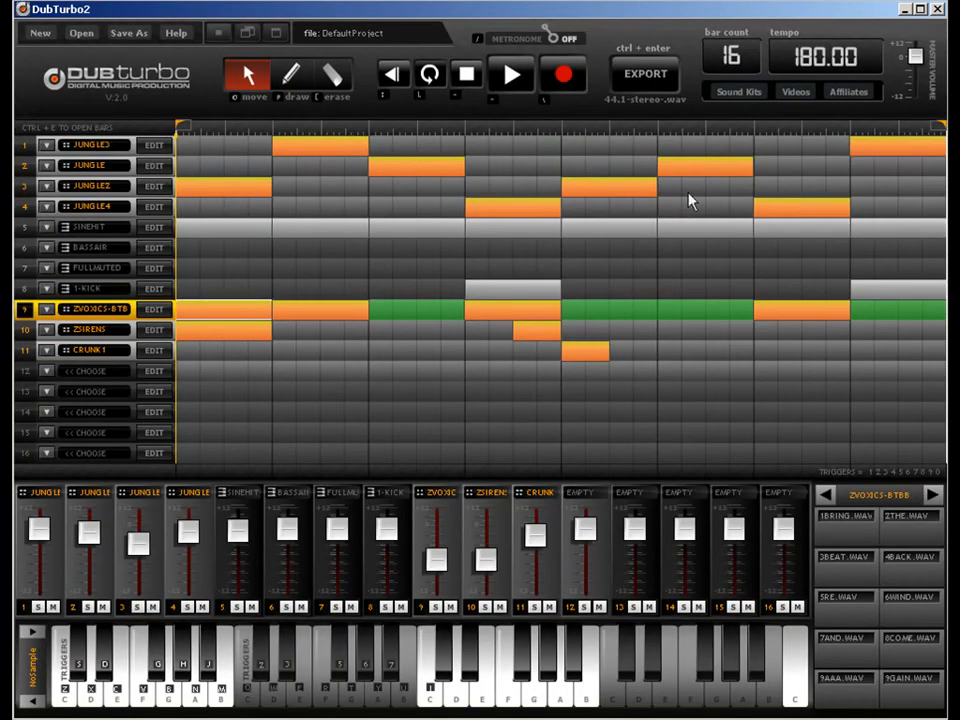
{"action": "left_click", "coordinate": [146, 334]}
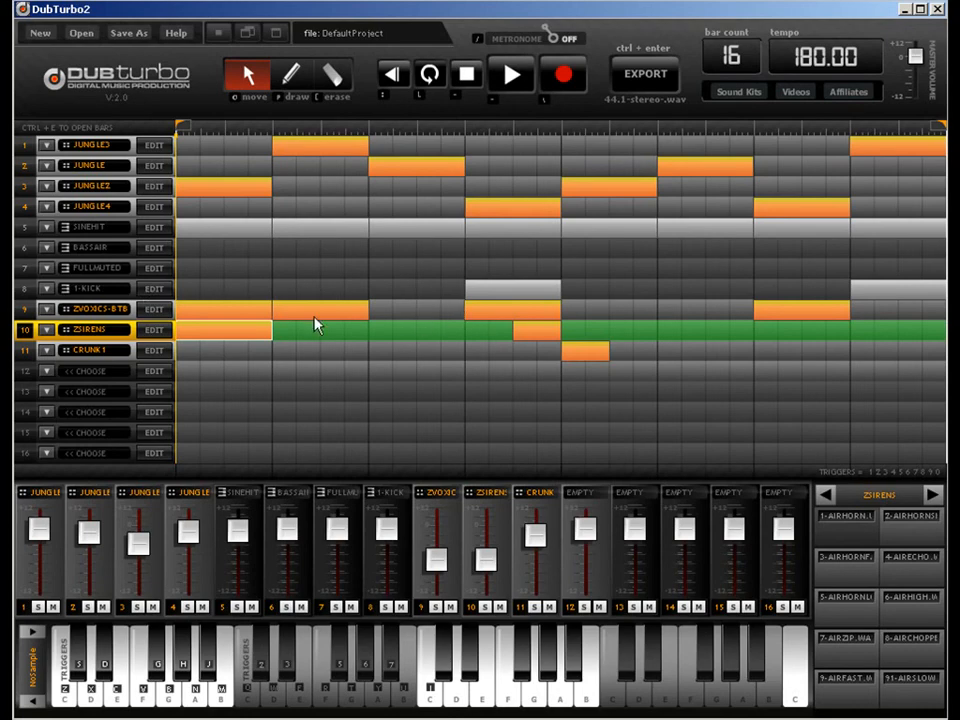
Step: Examine the notes in the 1-KICK block at bars 7–8 on track 8 and in the first SINEHIT block on track 5
{"action": "left_click", "coordinate": [485, 296]}
{"action": "key", "text": "ctrl+e"}
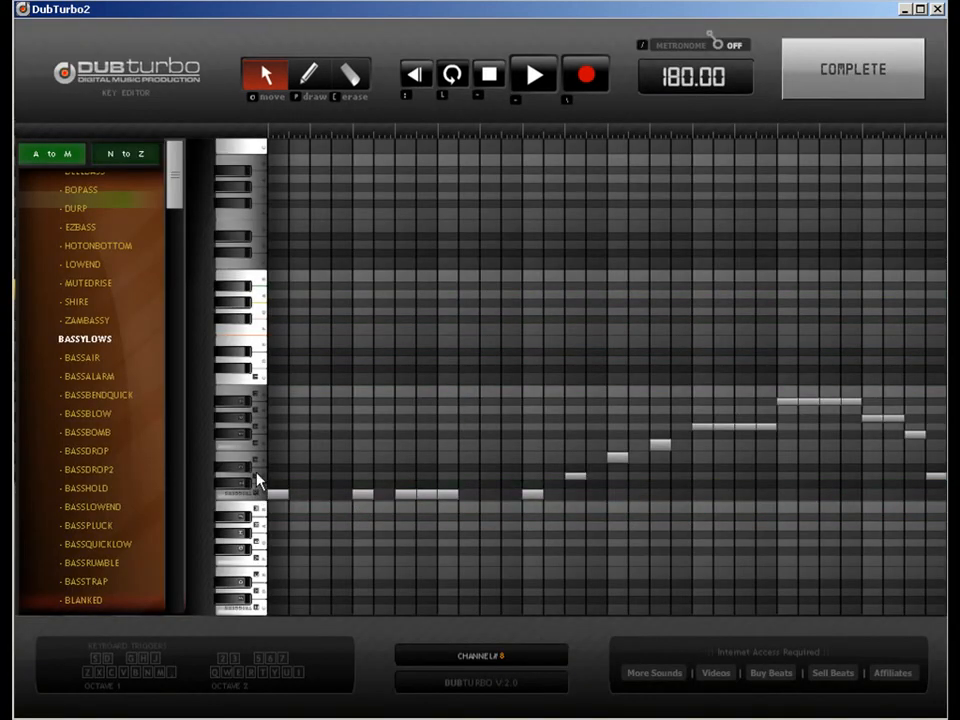
{"action": "left_click", "coordinate": [885, 55]}
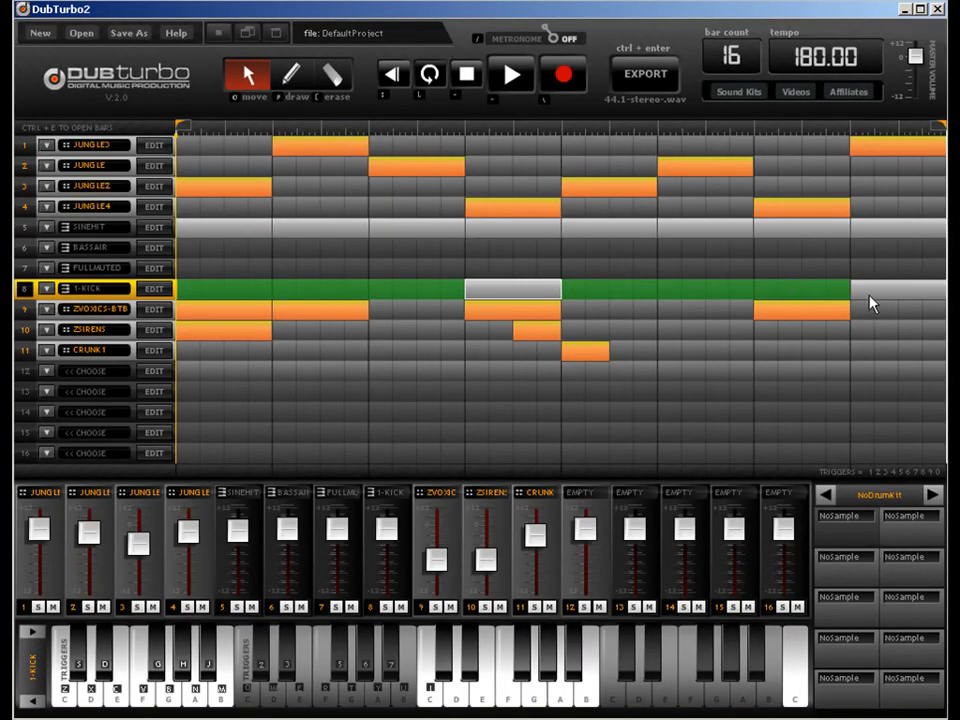
{"action": "left_click", "coordinate": [214, 227]}
{"action": "key", "text": "ctrl+e"}
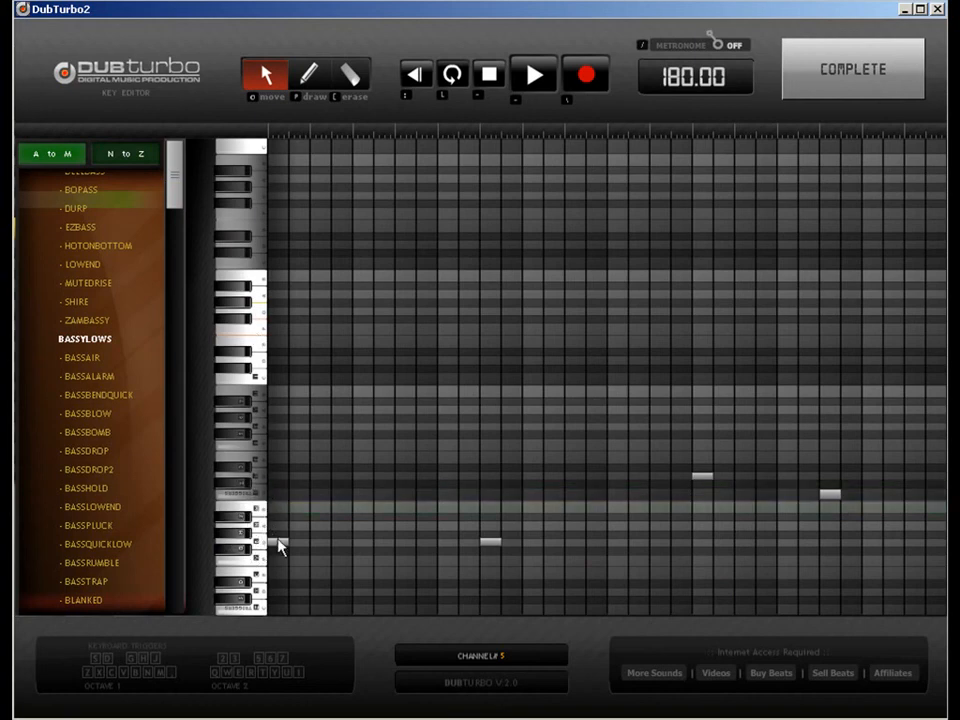
{"action": "left_click", "coordinate": [826, 92]}
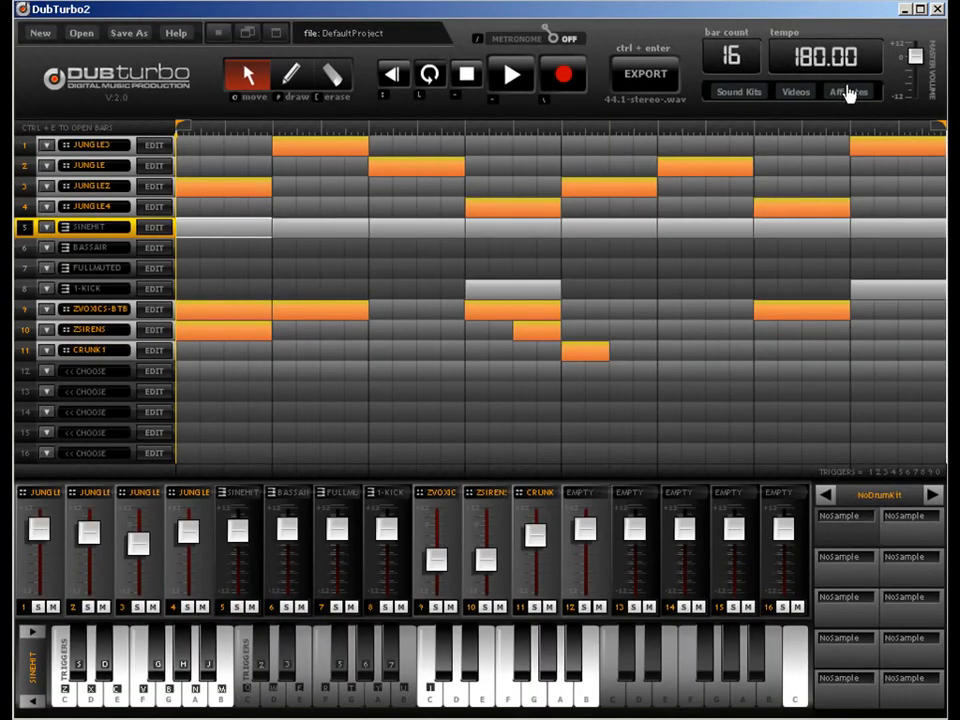
Step: Play the full 16-bar jungle arrangement through and stop playback
{"action": "left_click", "coordinate": [510, 76]}
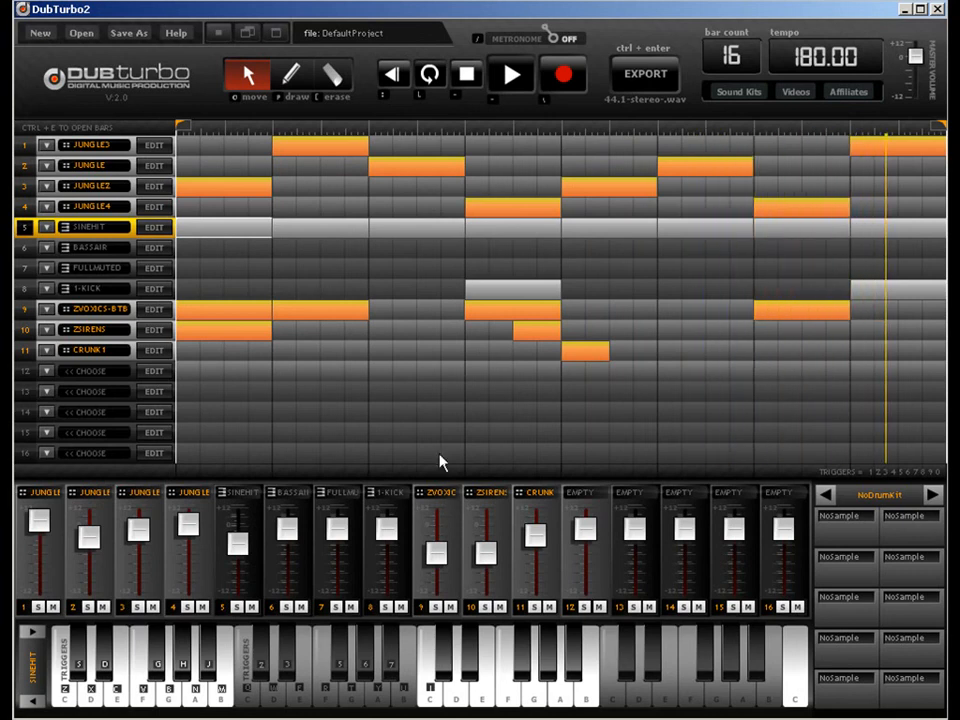
{"action": "left_click", "coordinate": [468, 85]}
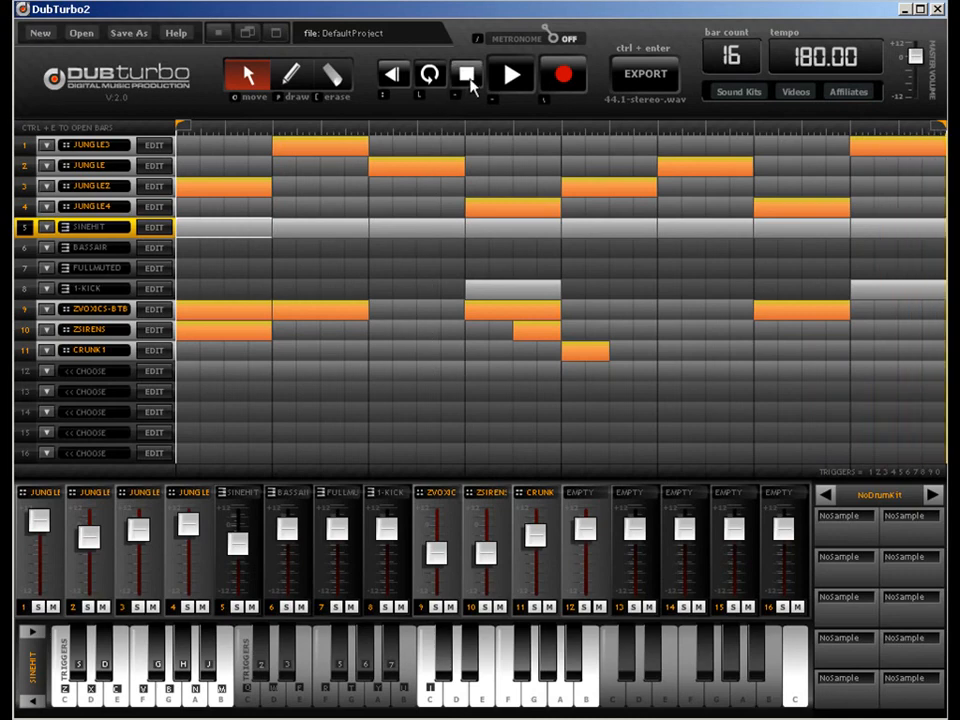